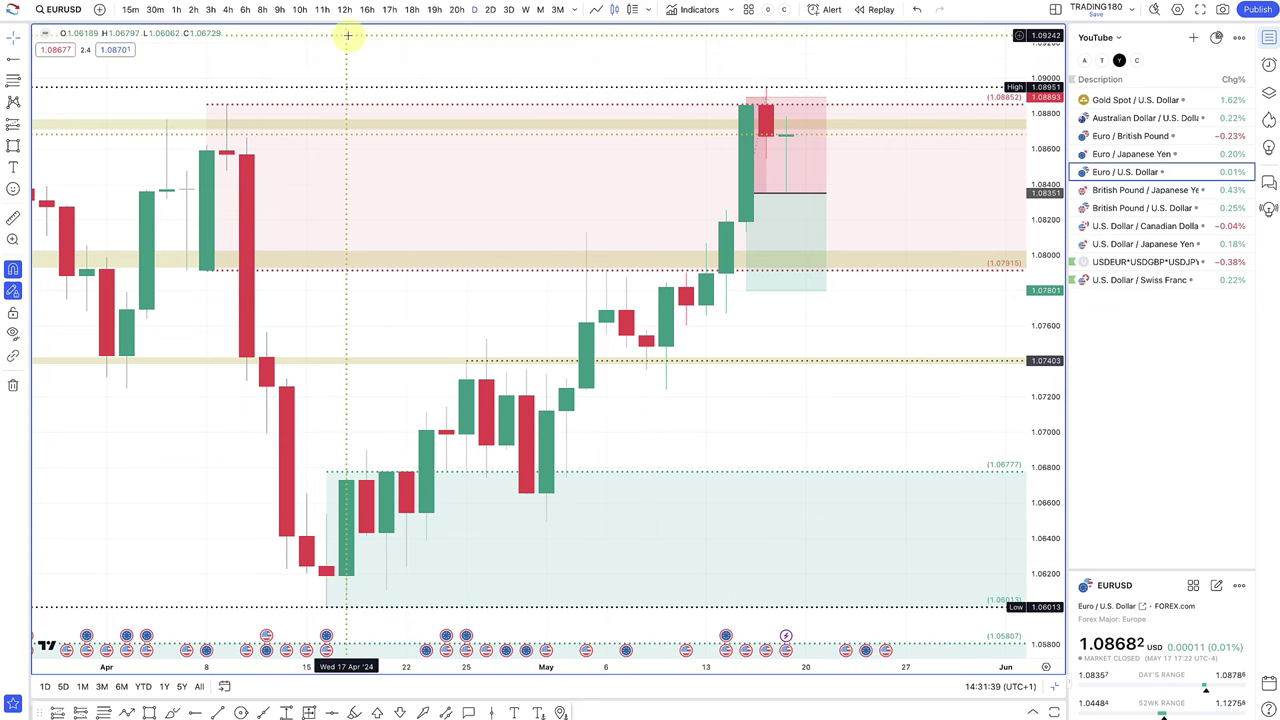
- On the 11-hour chart, reshape the EURUSD short position to entry 1.08746, stop about 1.09064 and target about 1.08418
{"action": "left_click", "coordinate": [322, 10]}
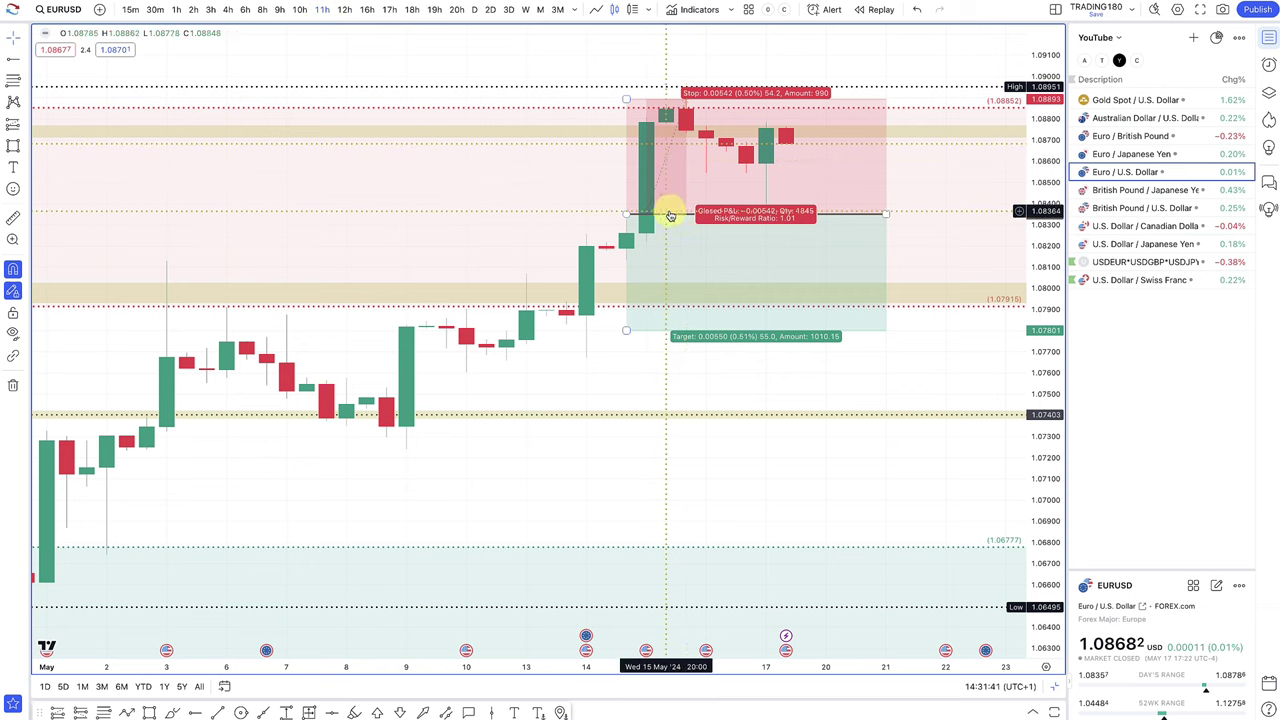
{"action": "left_click_drag", "start_coordinate": [628, 215], "coordinate": [688, 133]}
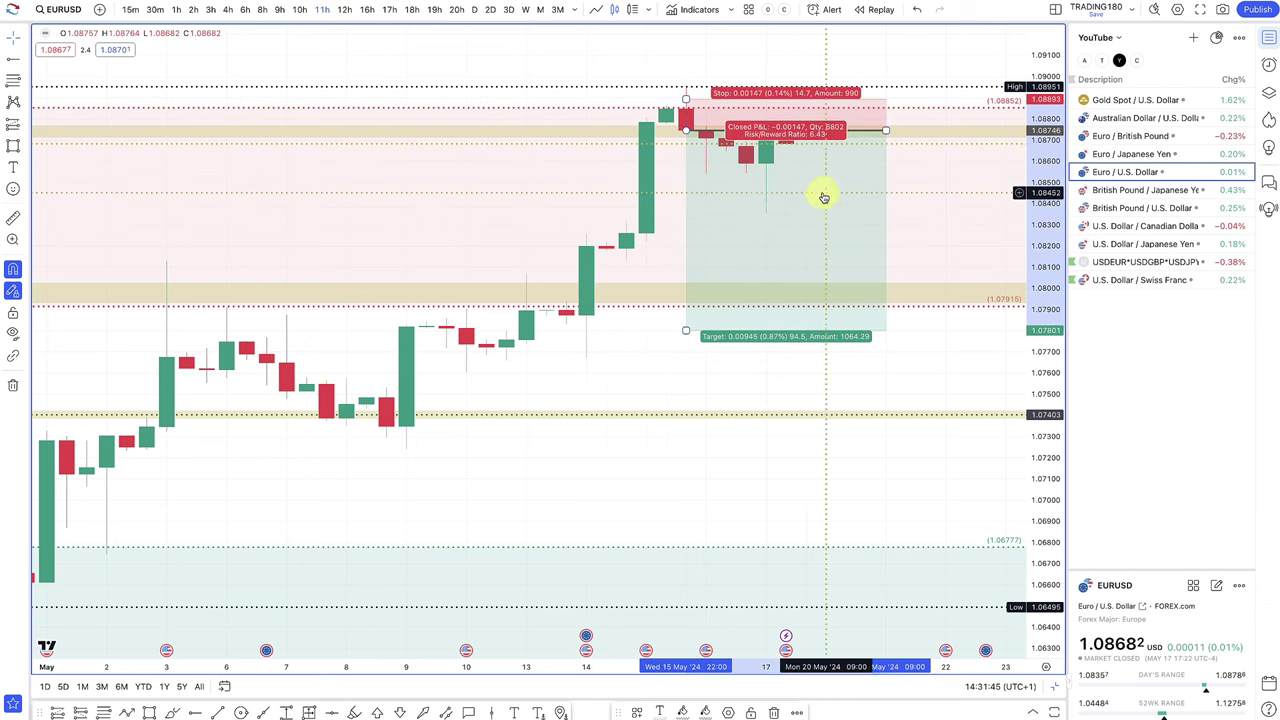
{"action": "left_click", "coordinate": [735, 104]}
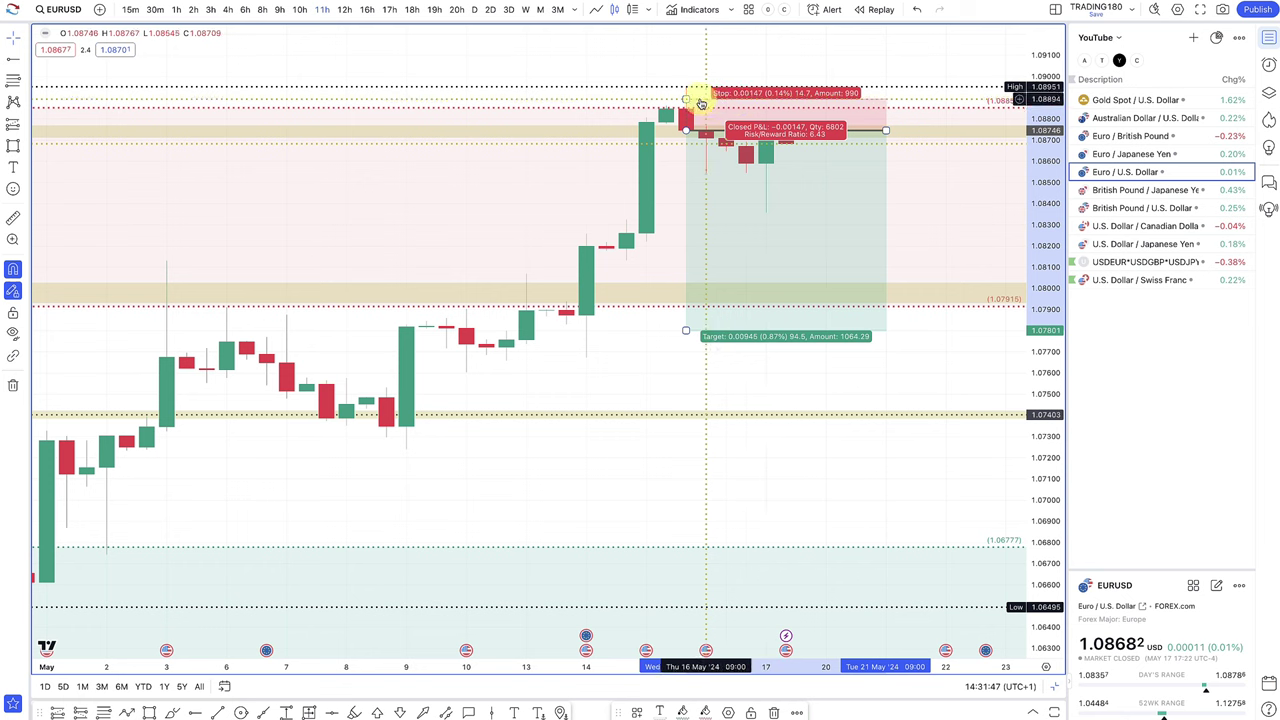
{"action": "left_click_drag", "start_coordinate": [700, 102], "coordinate": [723, 60]}
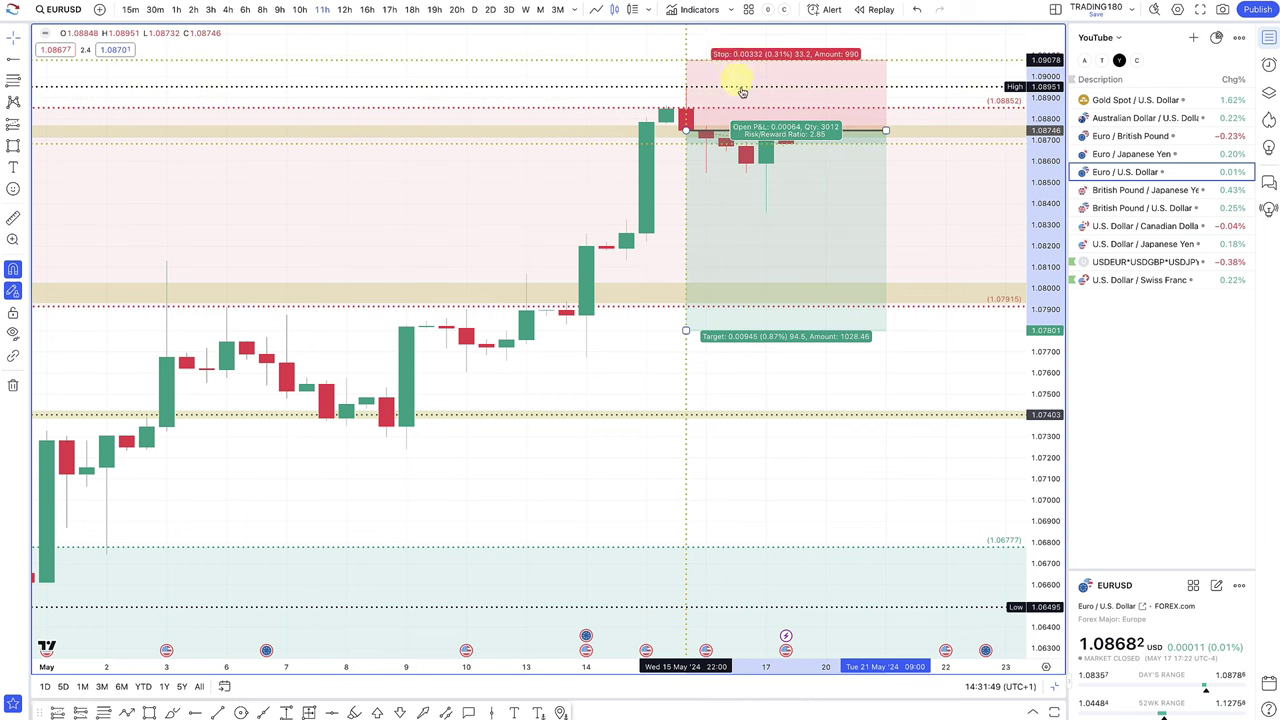
{"action": "left_click", "coordinate": [703, 133]}
{"action": "mouse_move", "coordinate": [690, 135]}
{"action": "left_mouse_down"}
{"action": "mouse_move", "coordinate": [703, 62]}
{"action": "mouse_move", "coordinate": [686, 128]}
{"action": "left_mouse_up"}
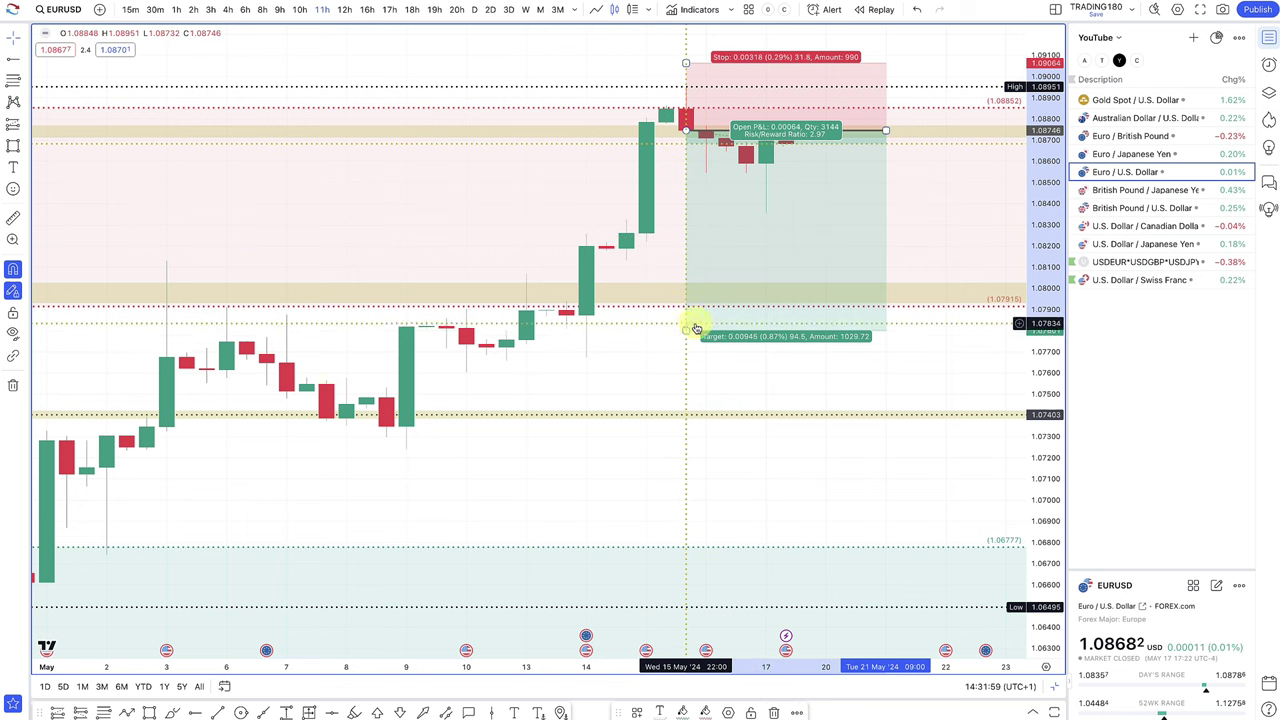
{"action": "left_click_drag", "start_coordinate": [687, 330], "coordinate": [796, 201]}
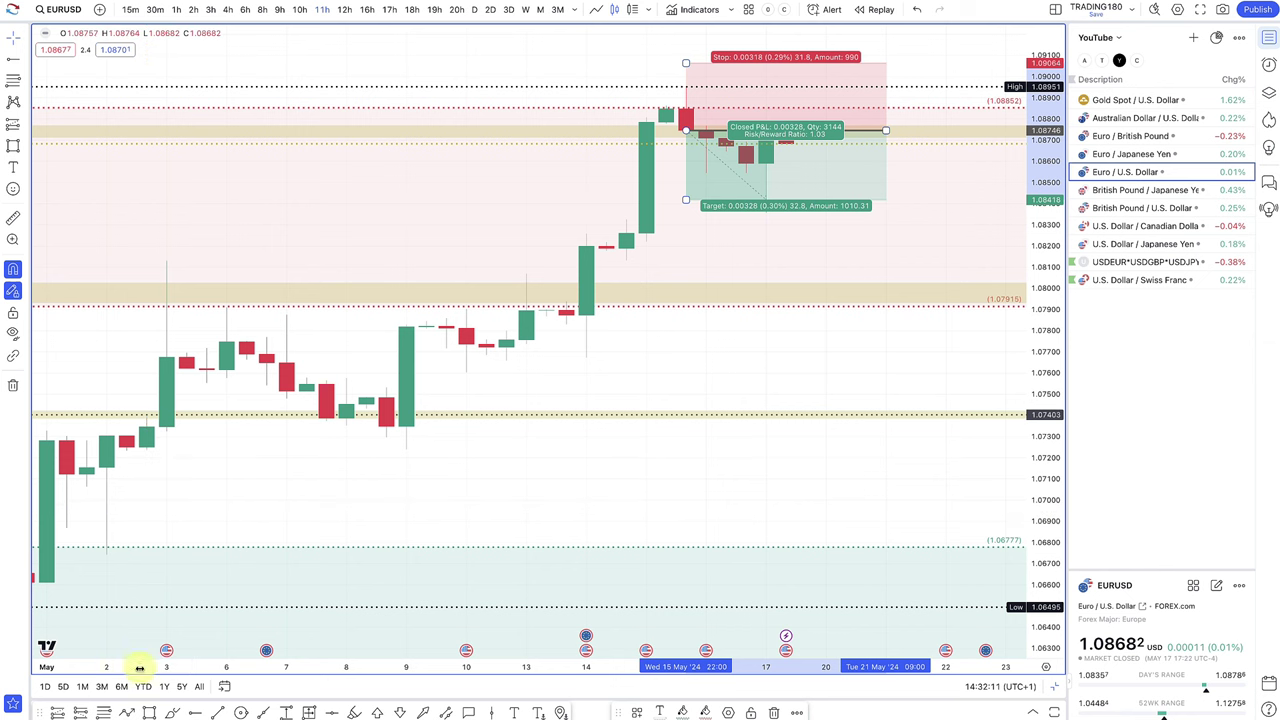
- Draw a path arrow from the last candle's close down to the 1.07915 level and back up to about 1.0845
{"action": "left_click", "coordinate": [131, 714]}
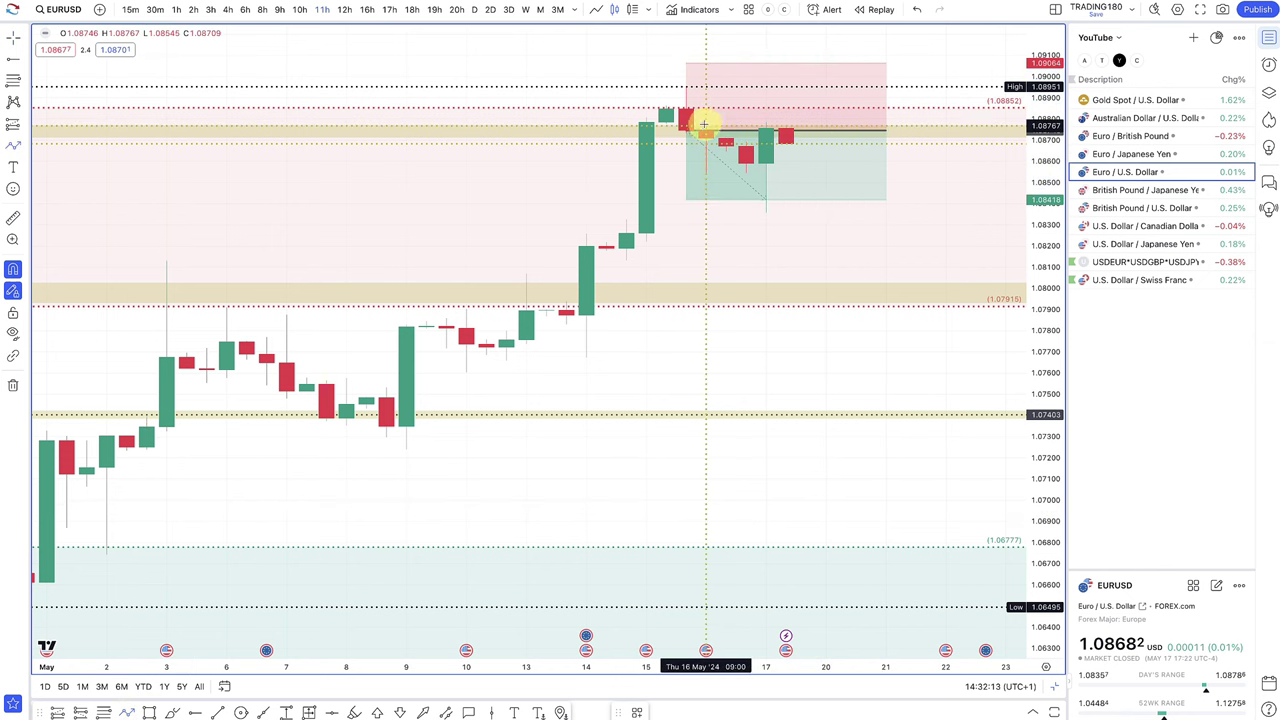
{"action": "left_click_drag", "start_coordinate": [688, 133], "coordinate": [806, 206]}
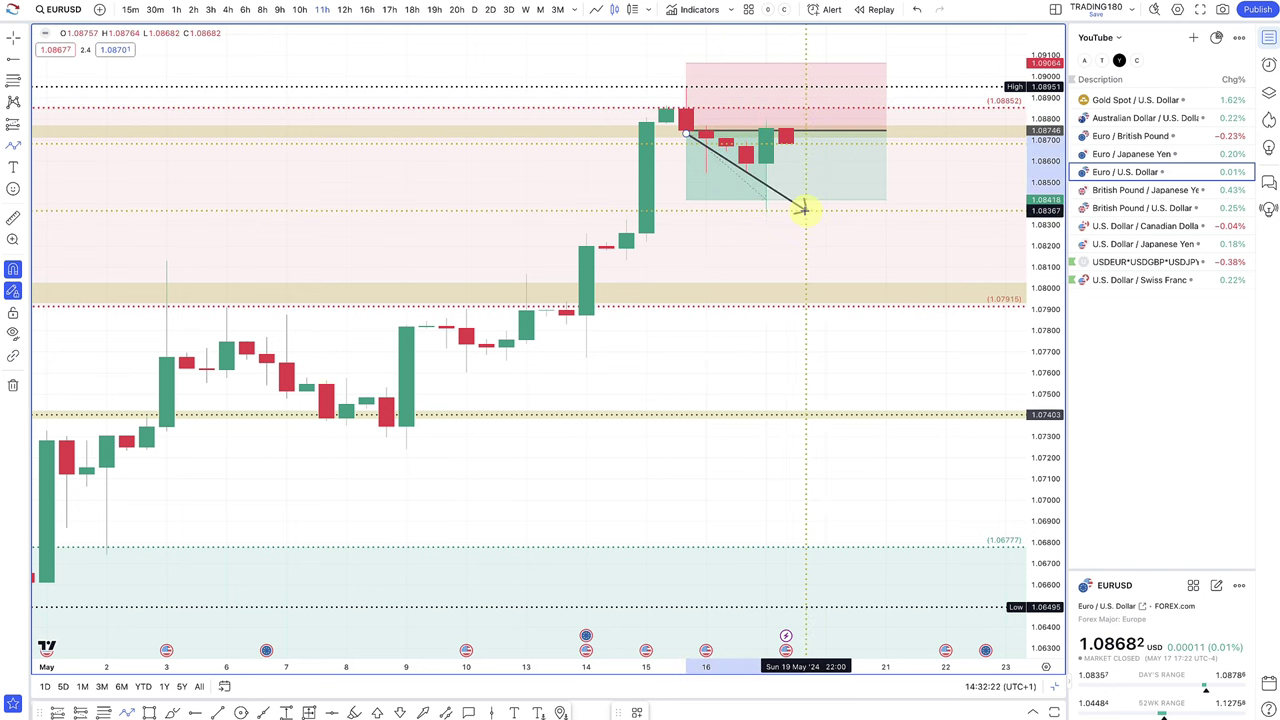
{"action": "left_click", "coordinate": [14, 147]}
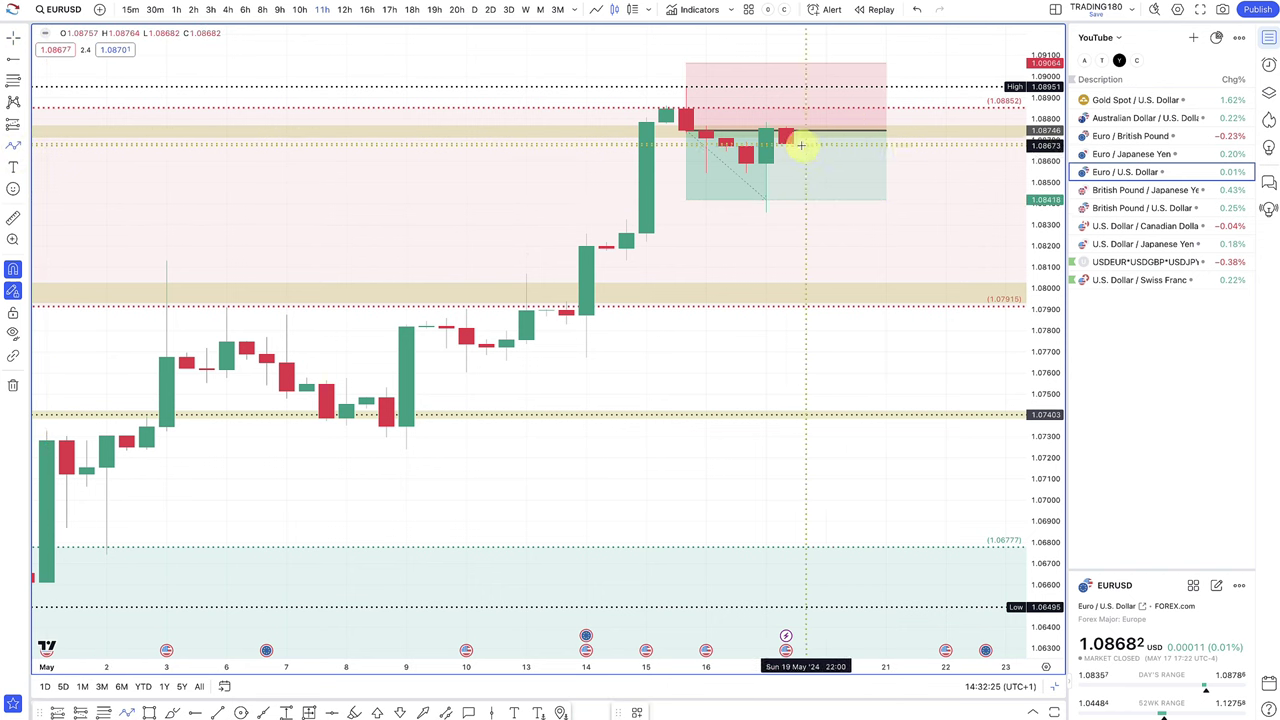
{"action": "left_click_drag", "start_coordinate": [792, 161], "coordinate": [835, 290]}
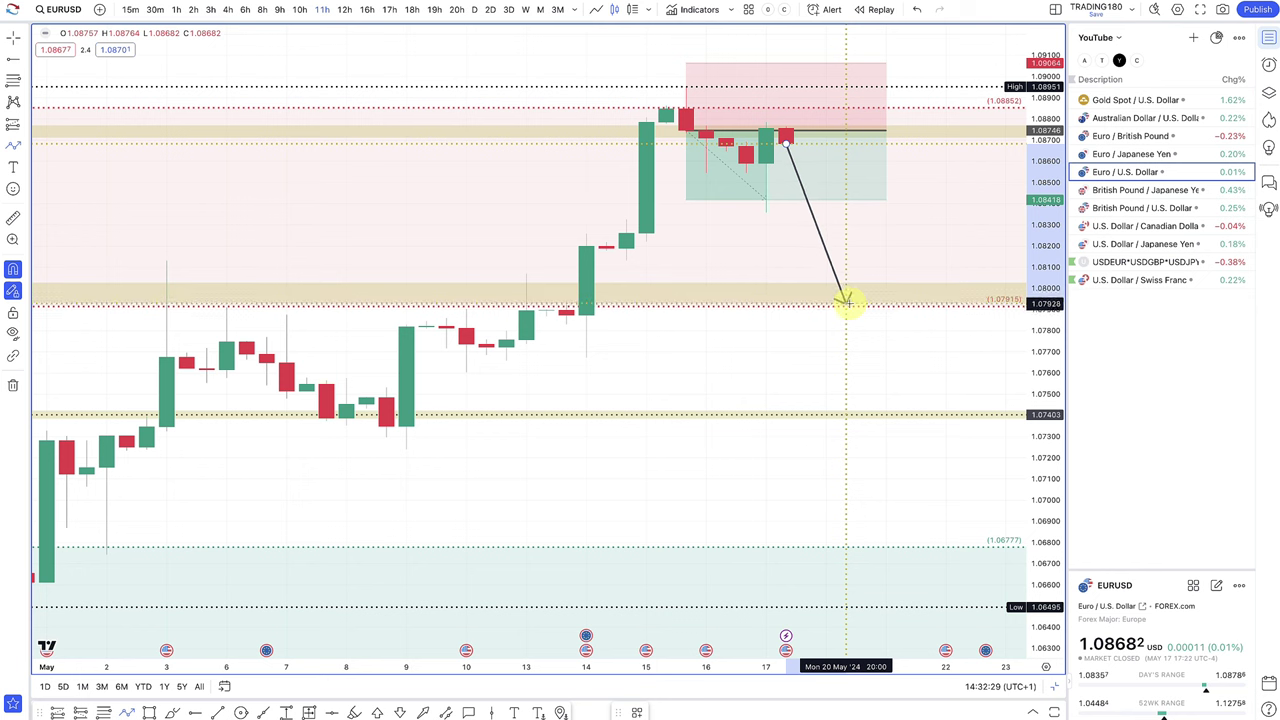
{"action": "left_click", "coordinate": [846, 305]}
{"action": "double_click", "coordinate": [909, 191]}
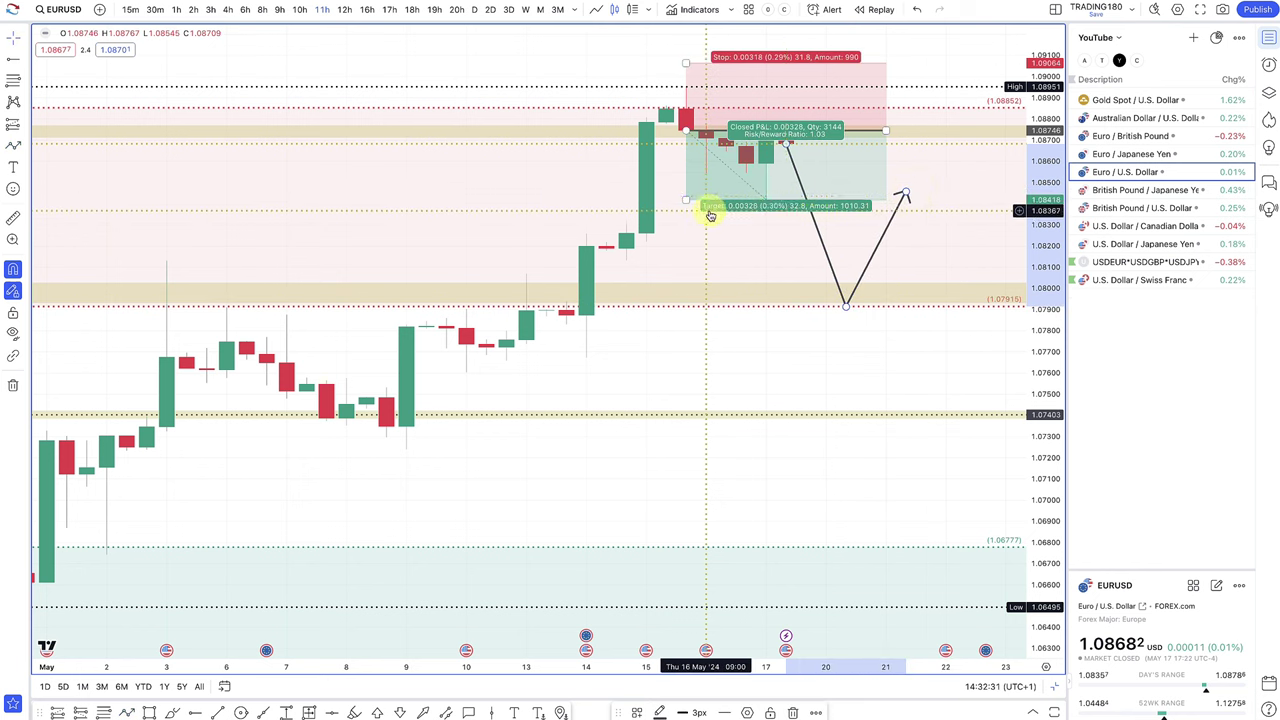
- Lower the EURUSD short position's target into the zone just above the 1.07915 level
{"action": "right_click", "coordinate": [685, 200]}
{"action": "left_click_drag", "start_coordinate": [685, 200], "coordinate": [685, 297]}
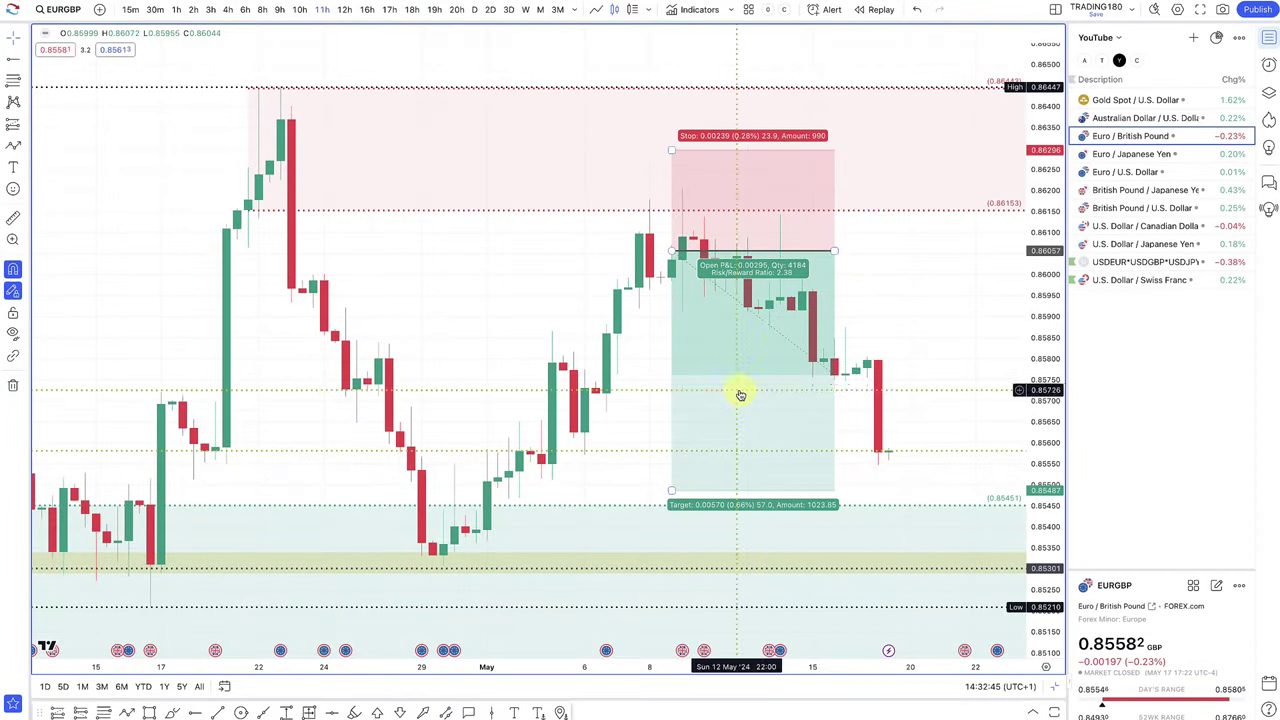
- On the EURGBP chart, raise the short position's target to about 0.85890
{"action": "mouse_move", "coordinate": [673, 481]}
{"action": "left_mouse_down"}
{"action": "mouse_move", "coordinate": [690, 338]}
{"action": "mouse_move", "coordinate": [670, 323]}
{"action": "left_mouse_up"}
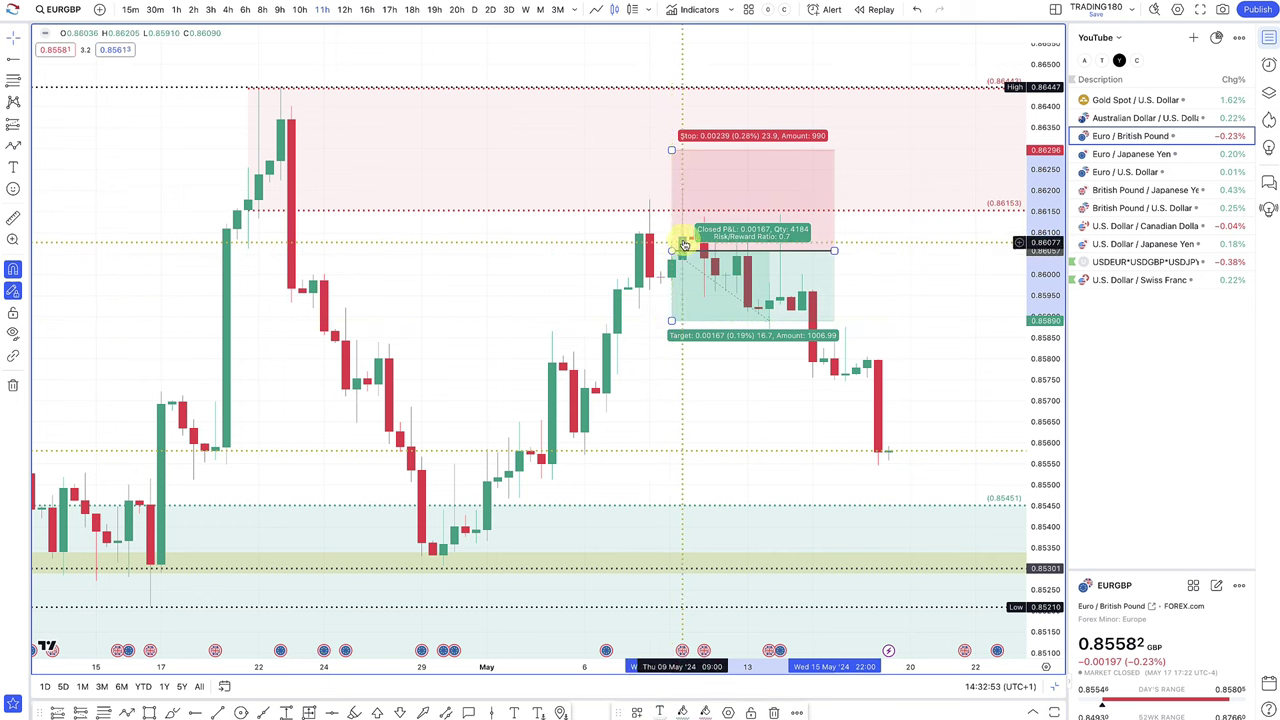
- Draw a Fib Retracement from 0.86090 to the 0.86205 high of the 9 May candle and apply the DISCOUNT ENTRIES 3 template
{"action": "scroll", "coordinate": [180, 247], "scroll_direction": "up", "scroll_amount": 3}
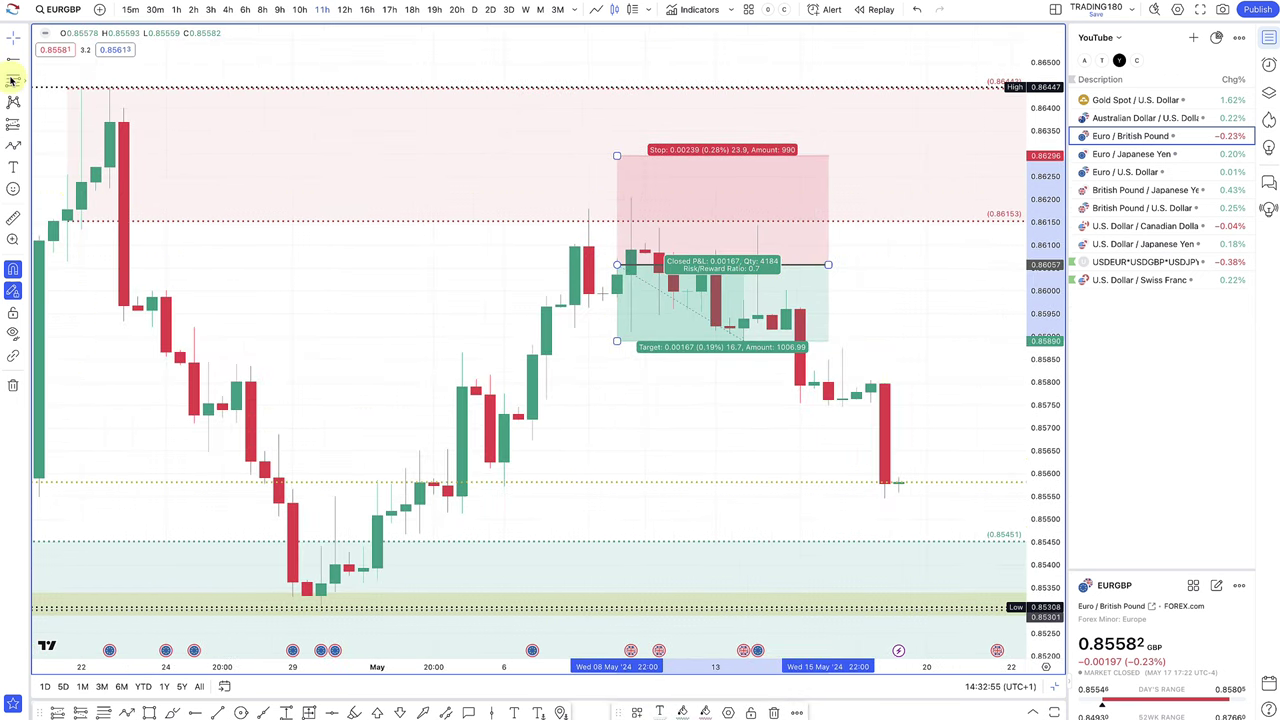
{"action": "left_click", "coordinate": [12, 80]}
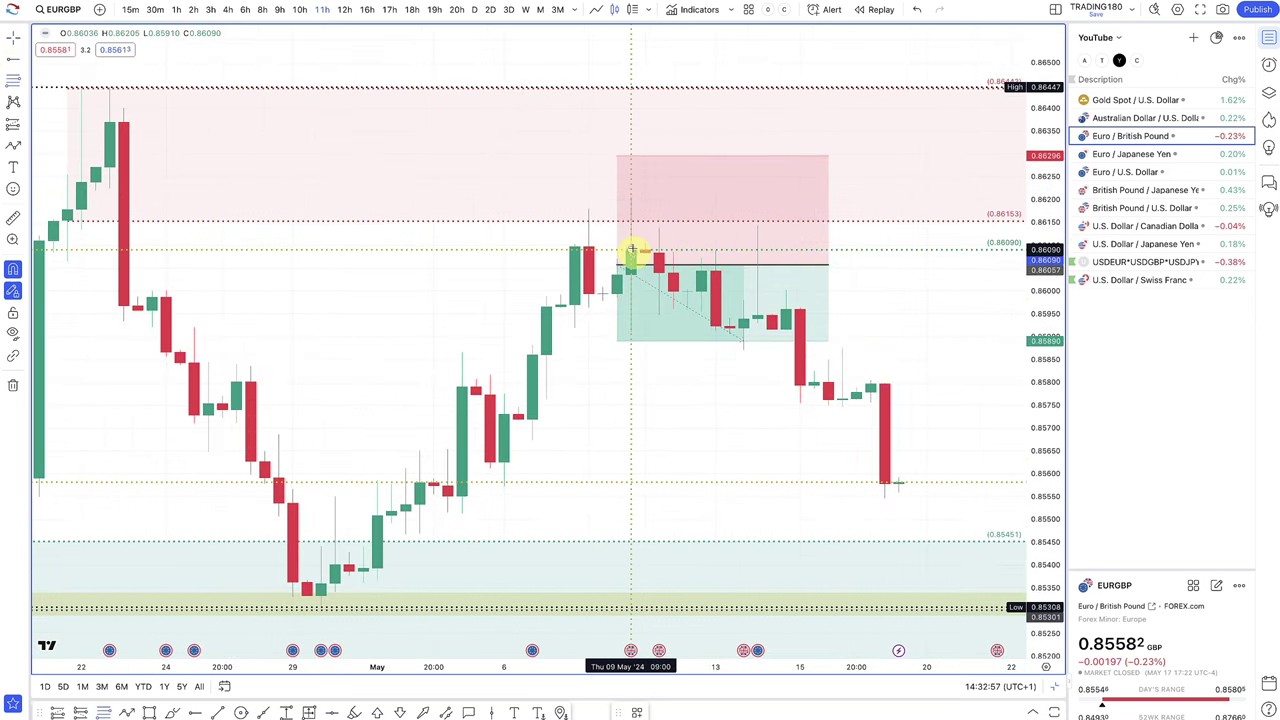
{"action": "left_click_drag", "start_coordinate": [631, 249], "coordinate": [629, 182]}
{"action": "left_click", "coordinate": [629, 182]}
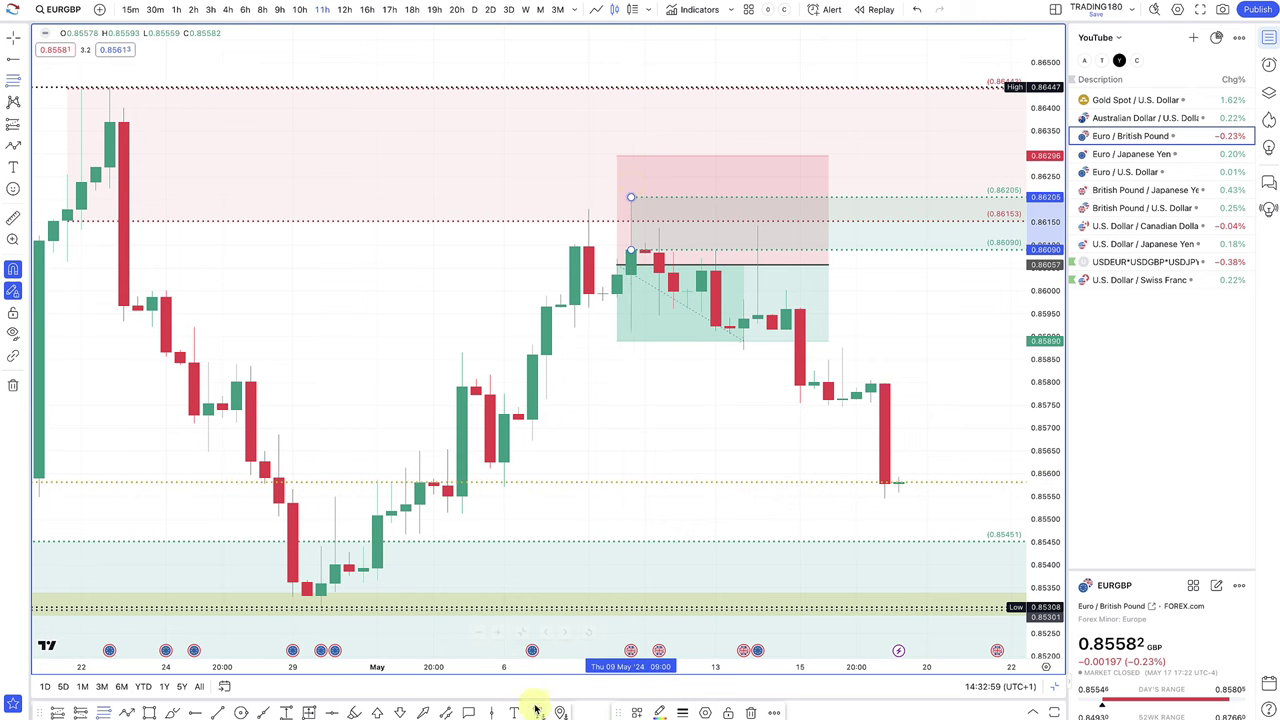
{"action": "left_click", "coordinate": [632, 712]}
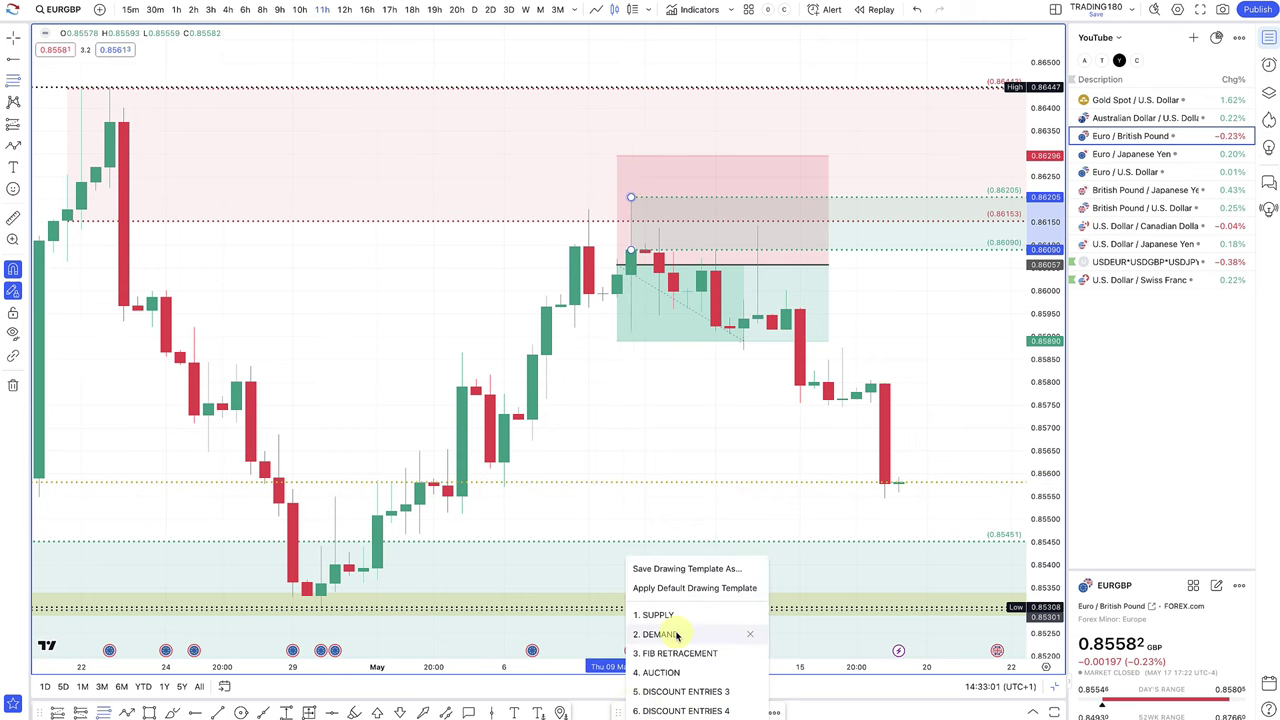
{"action": "left_click", "coordinate": [683, 692]}
- On the 8-hour chart, move the retracement's lower anchor to the 9 May candle's close at 0.86057
{"action": "scroll", "coordinate": [605, 352], "scroll_direction": "up", "scroll_amount": 6}
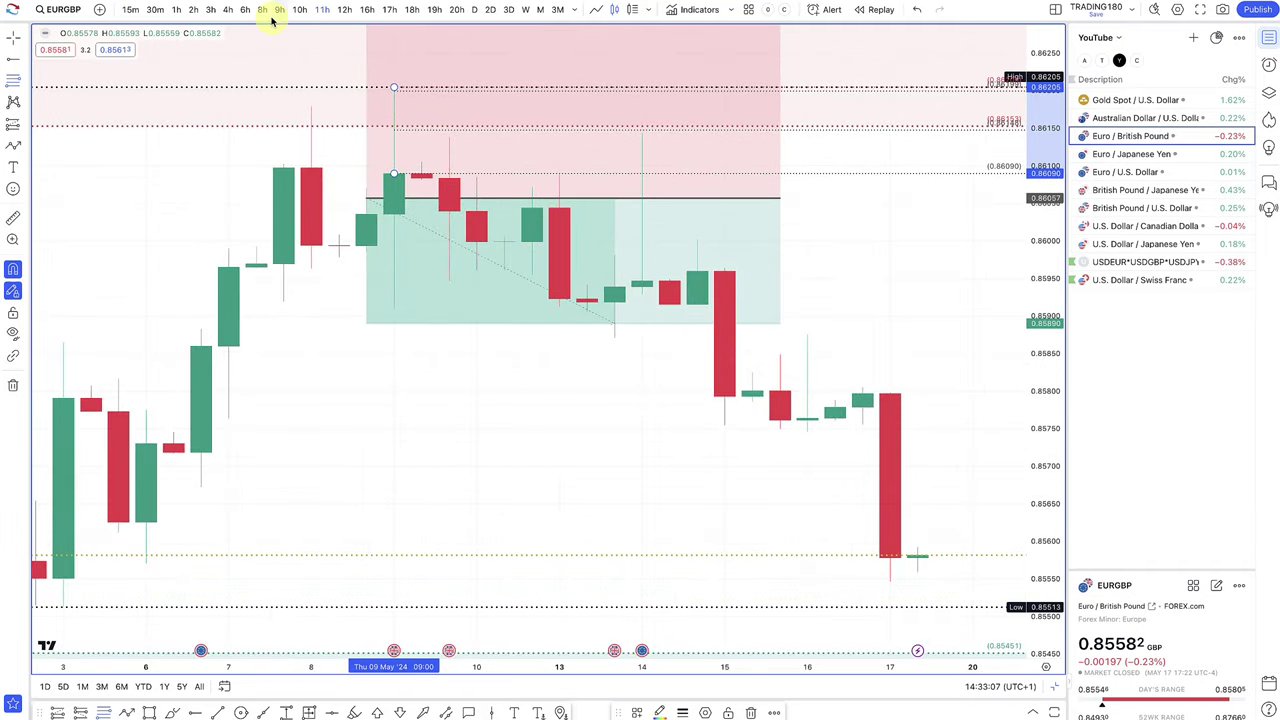
{"action": "scroll", "coordinate": [577, 226], "scroll_direction": "down", "scroll_amount": 3}
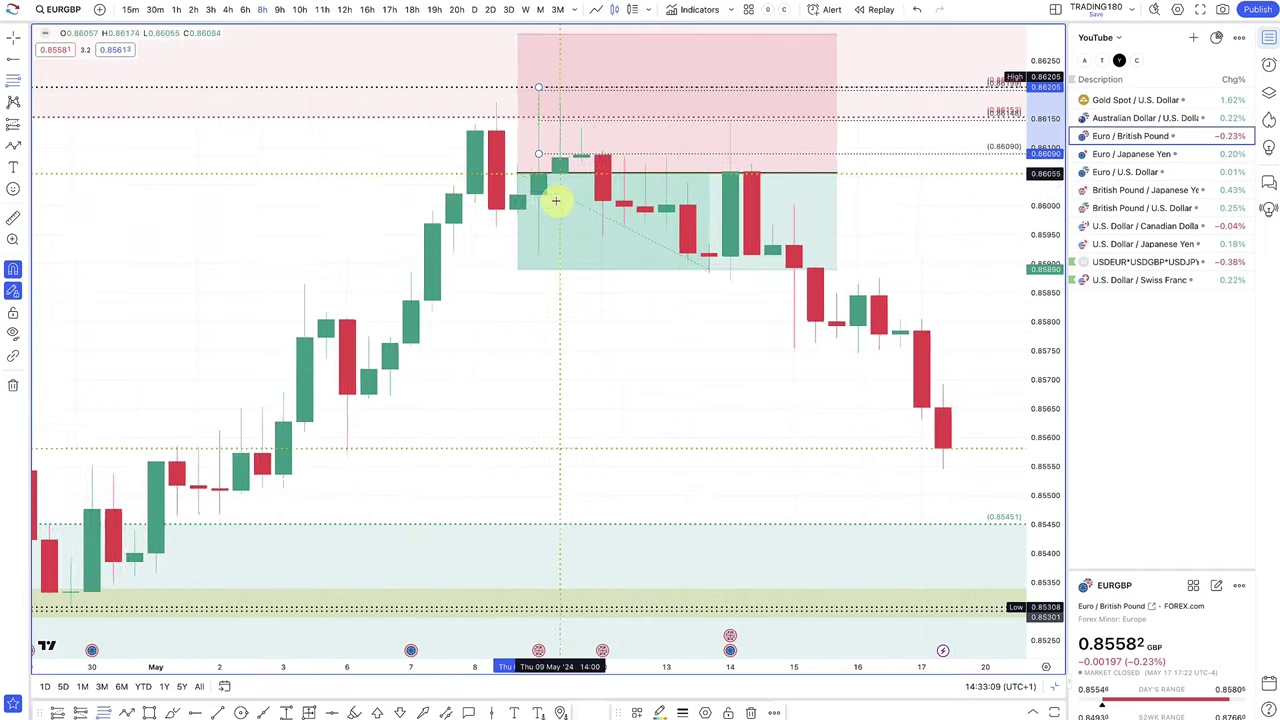
{"action": "left_click_drag", "start_coordinate": [556, 201], "coordinate": [500, 170]}
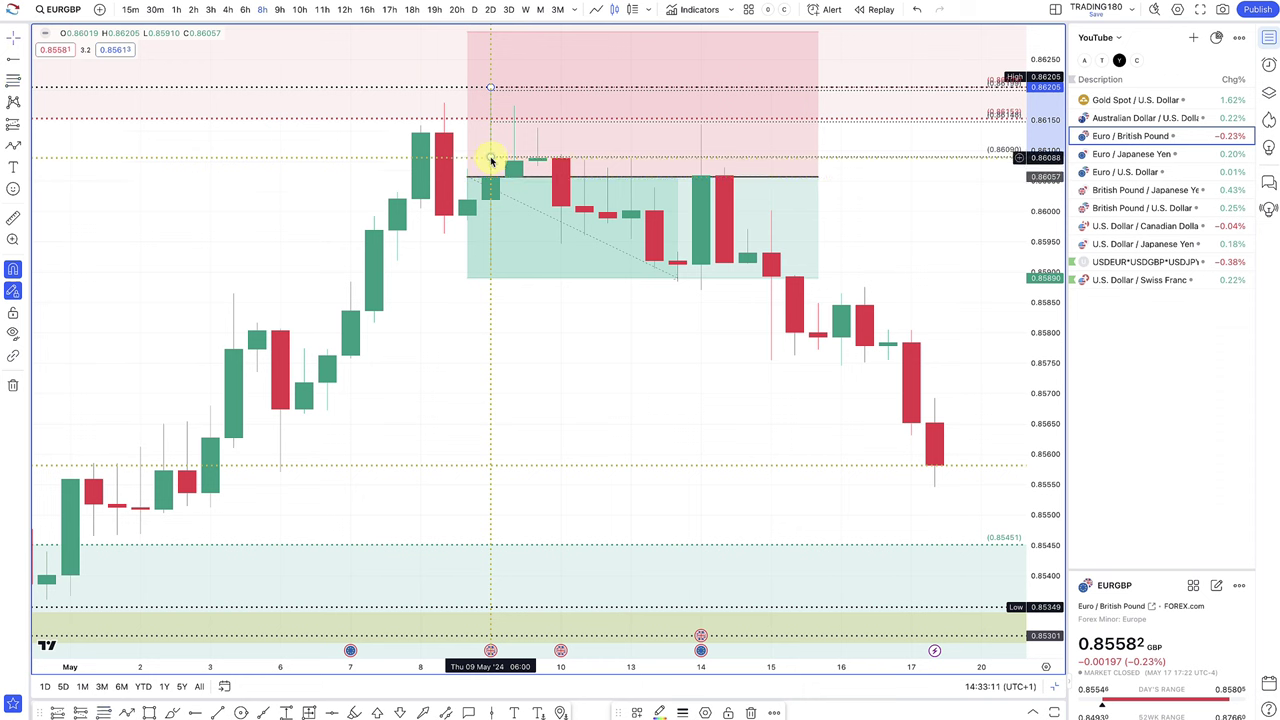
{"action": "left_click", "coordinate": [491, 170]}
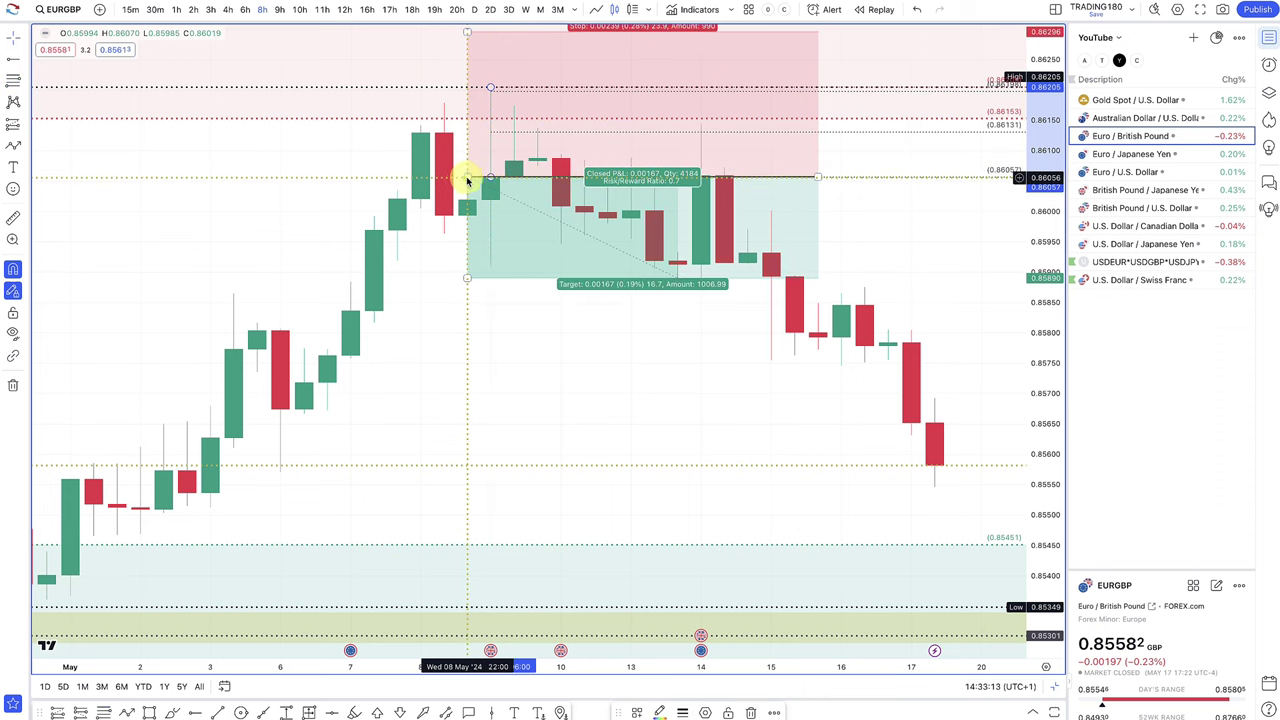
- Move the short position's entry to about 0.86130 on 12 May and raise its target to a risk/reward ratio of about 1
{"action": "mouse_move", "coordinate": [467, 180]}
{"action": "left_mouse_down"}
{"action": "mouse_move", "coordinate": [594, 150]}
{"action": "mouse_move", "coordinate": [492, 178]}
{"action": "mouse_move", "coordinate": [583, 126]}
{"action": "mouse_move", "coordinate": [601, 135]}
{"action": "left_mouse_up"}
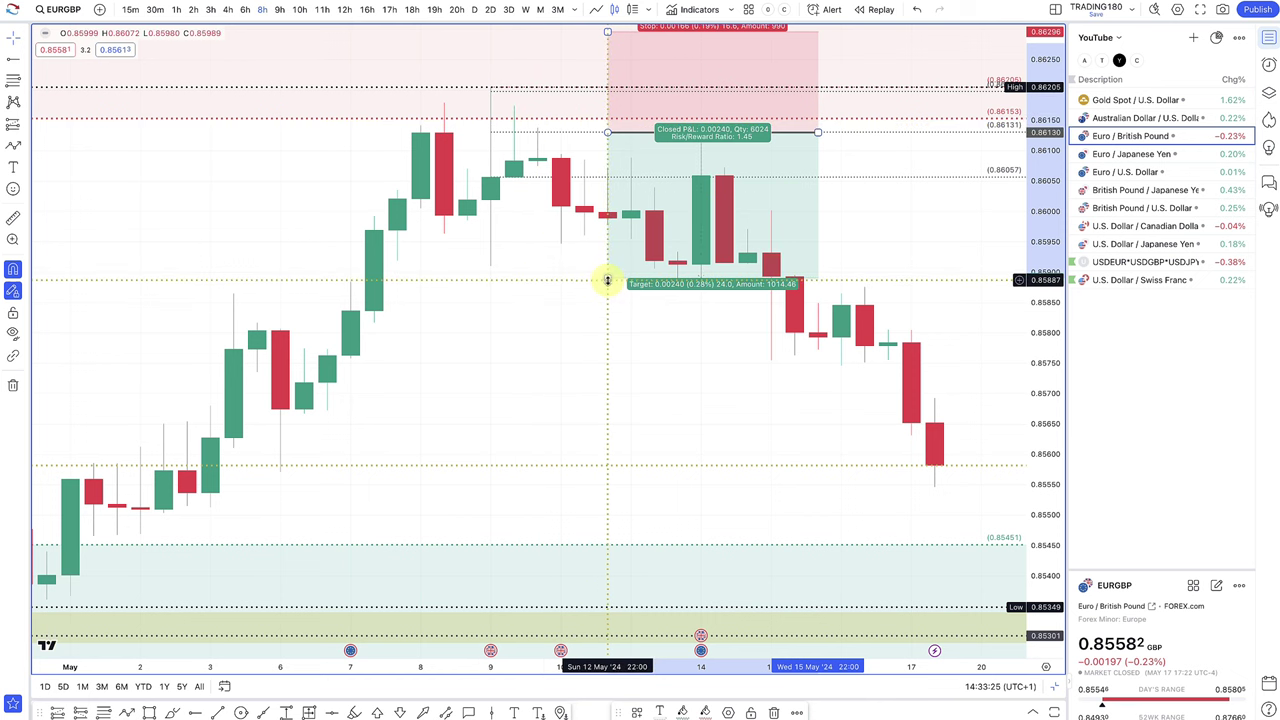
{"action": "mouse_move", "coordinate": [617, 276]}
{"action": "left_mouse_down"}
{"action": "mouse_move", "coordinate": [788, 209]}
{"action": "mouse_move", "coordinate": [823, 220]}
{"action": "mouse_move", "coordinate": [823, 235]}
{"action": "left_mouse_up"}
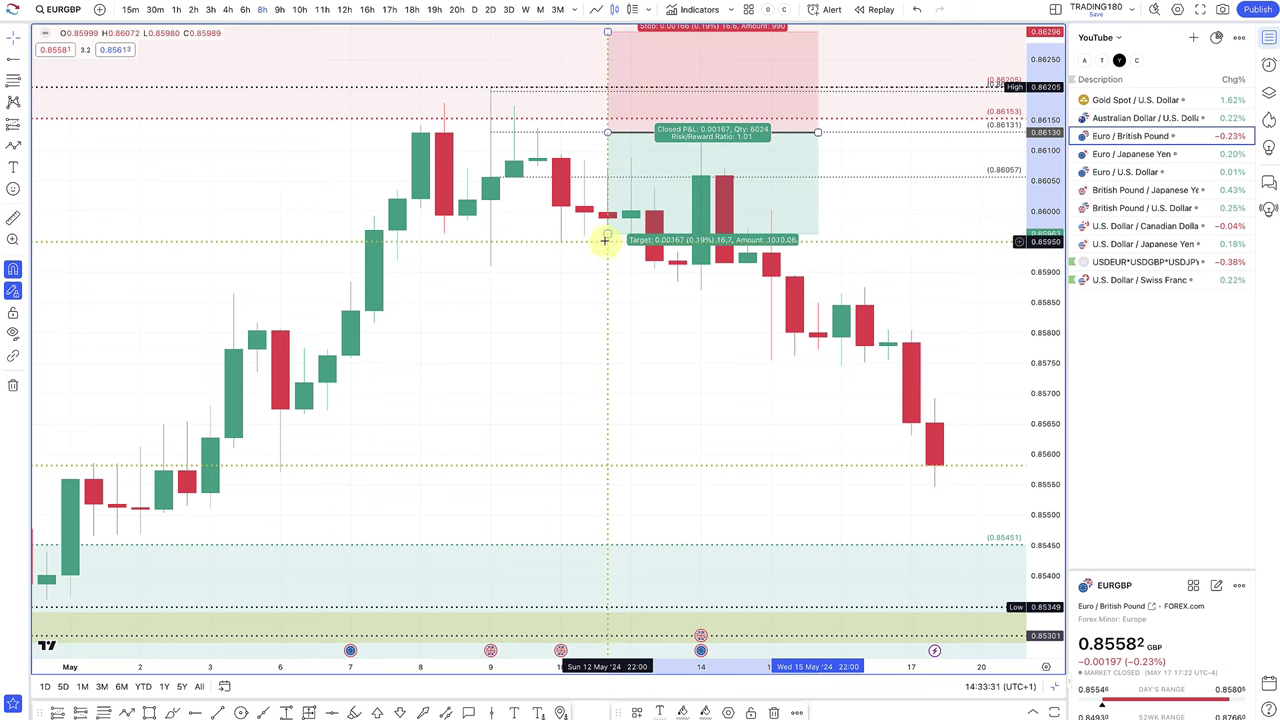
- Set the short position's target to about 0.85537 and its entry to 0.86057 on the 9 May 06:00 candle
{"action": "left_click_drag", "start_coordinate": [606, 233], "coordinate": [652, 493]}
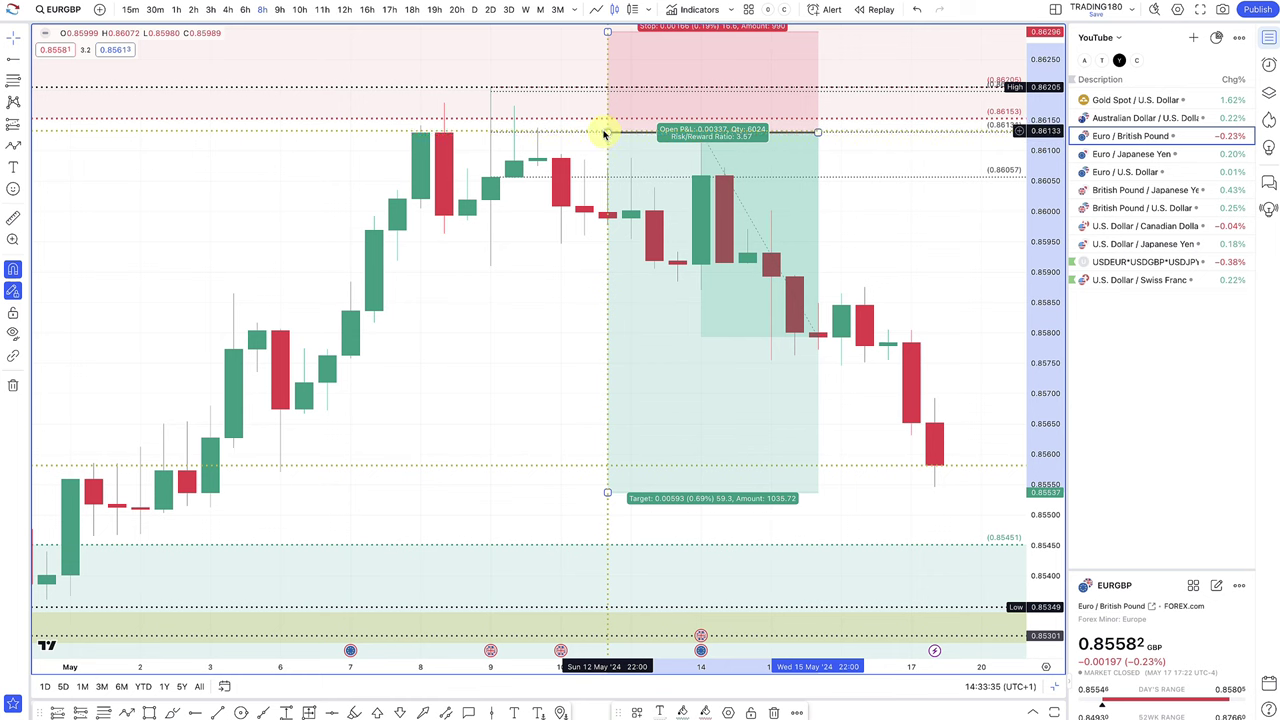
{"action": "left_click_drag", "start_coordinate": [604, 133], "coordinate": [492, 178]}
- Draw a Fib Retracement from the 8 May high at 0.86179 to the 29 April low at 0.85308 and apply the AUCTION template
{"action": "scroll", "coordinate": [645, 322], "scroll_direction": "down", "scroll_amount": 1}
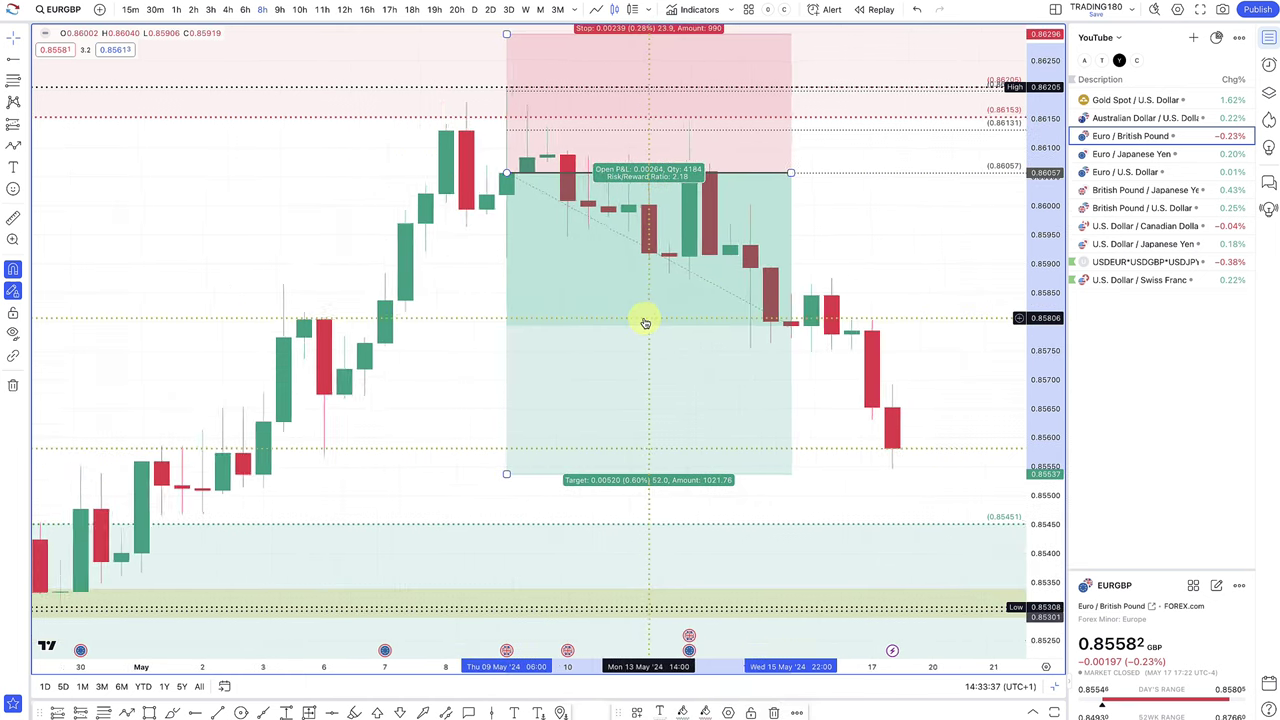
{"action": "scroll", "coordinate": [650, 325], "scroll_direction": "down", "scroll_amount": 1}
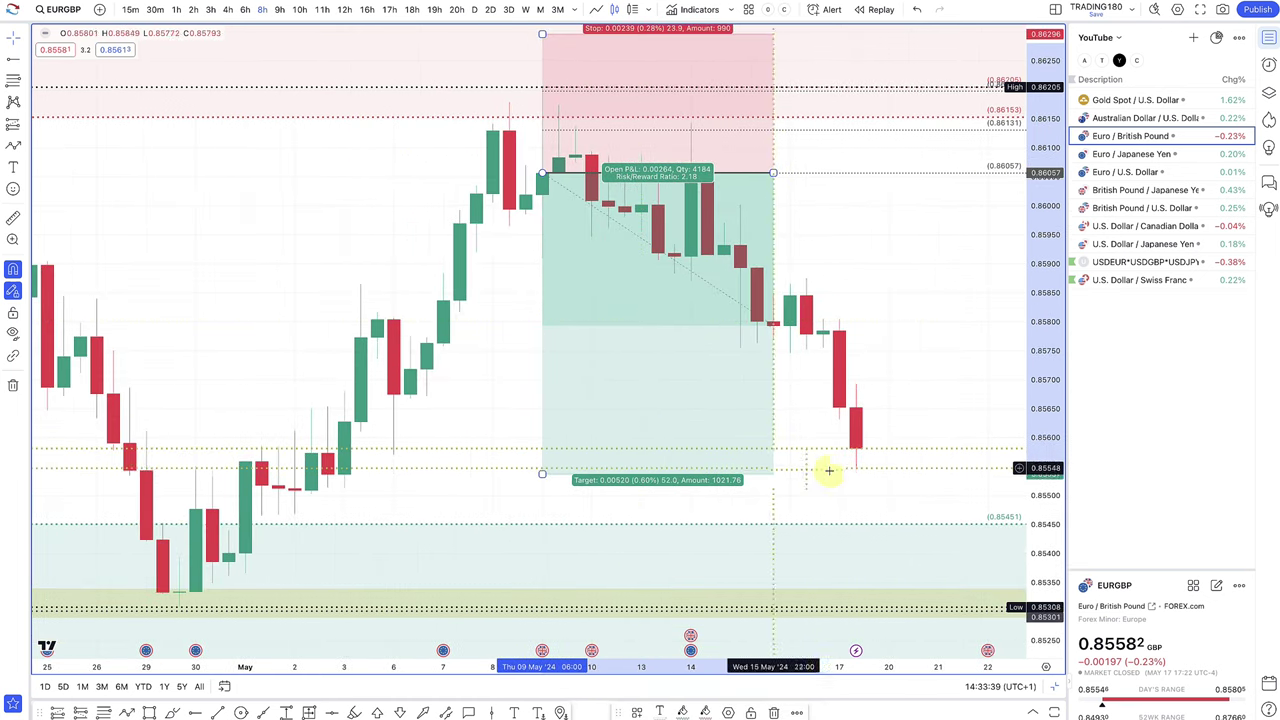
{"action": "scroll", "coordinate": [493, 334], "scroll_direction": "down", "scroll_amount": 1}
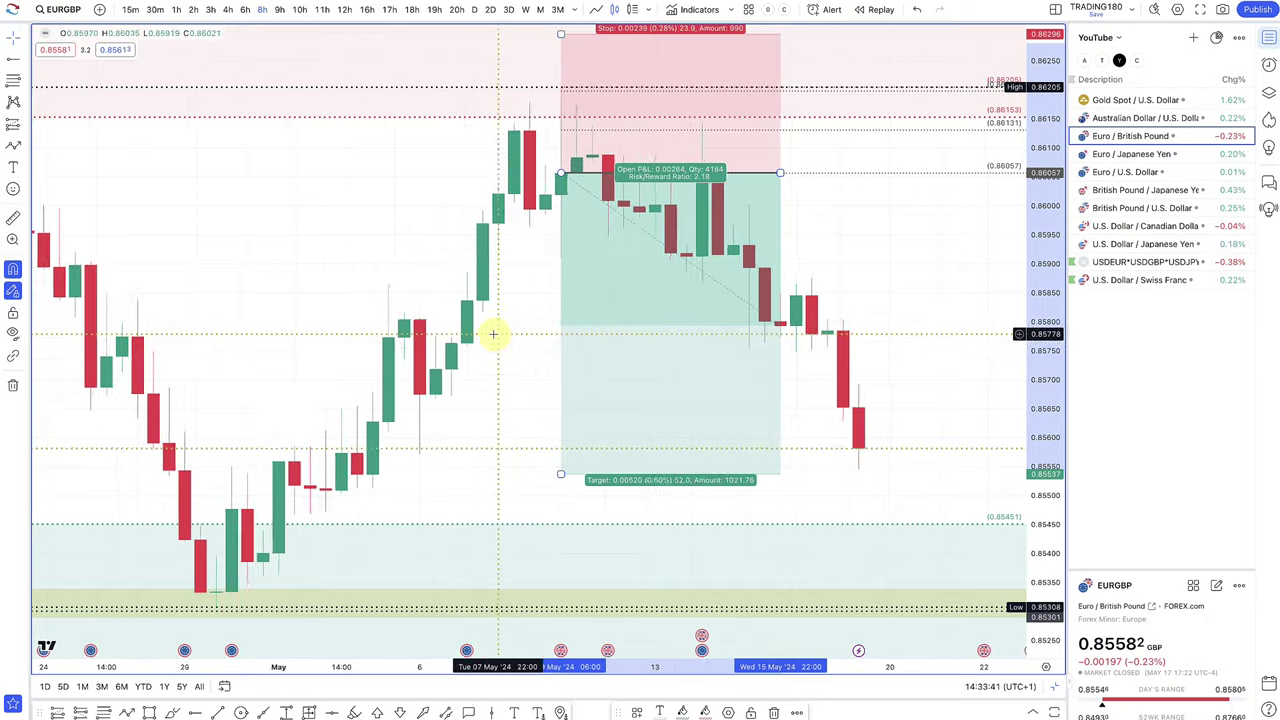
{"action": "scroll", "coordinate": [493, 334], "scroll_direction": "down", "scroll_amount": 2}
{"action": "left_click", "coordinate": [636, 196]}
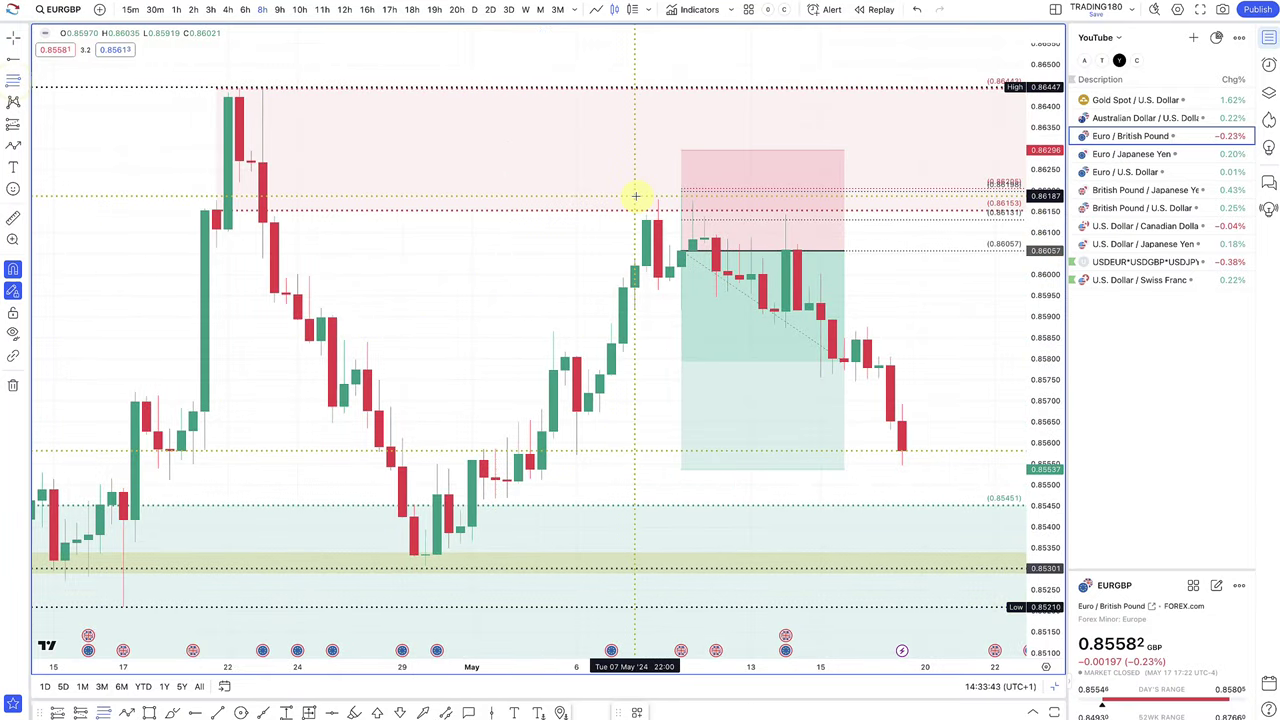
{"action": "left_click", "coordinate": [658, 200]}
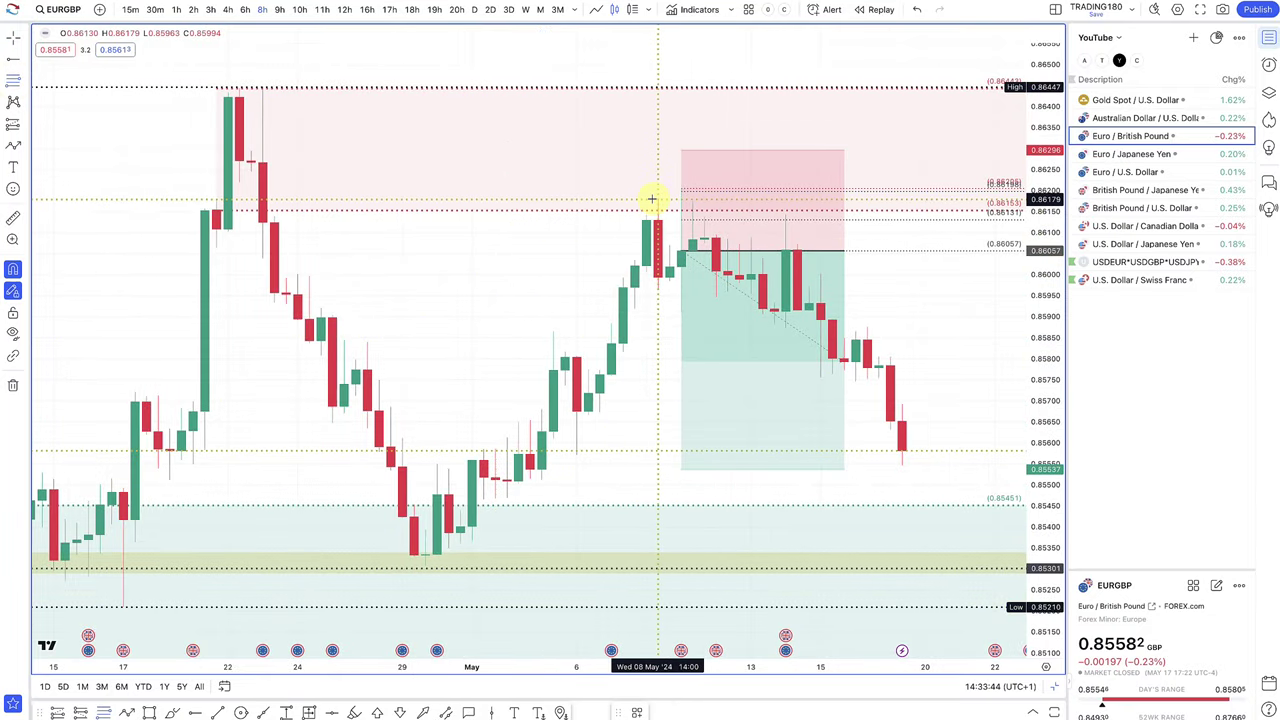
{"action": "left_click", "coordinate": [425, 565]}
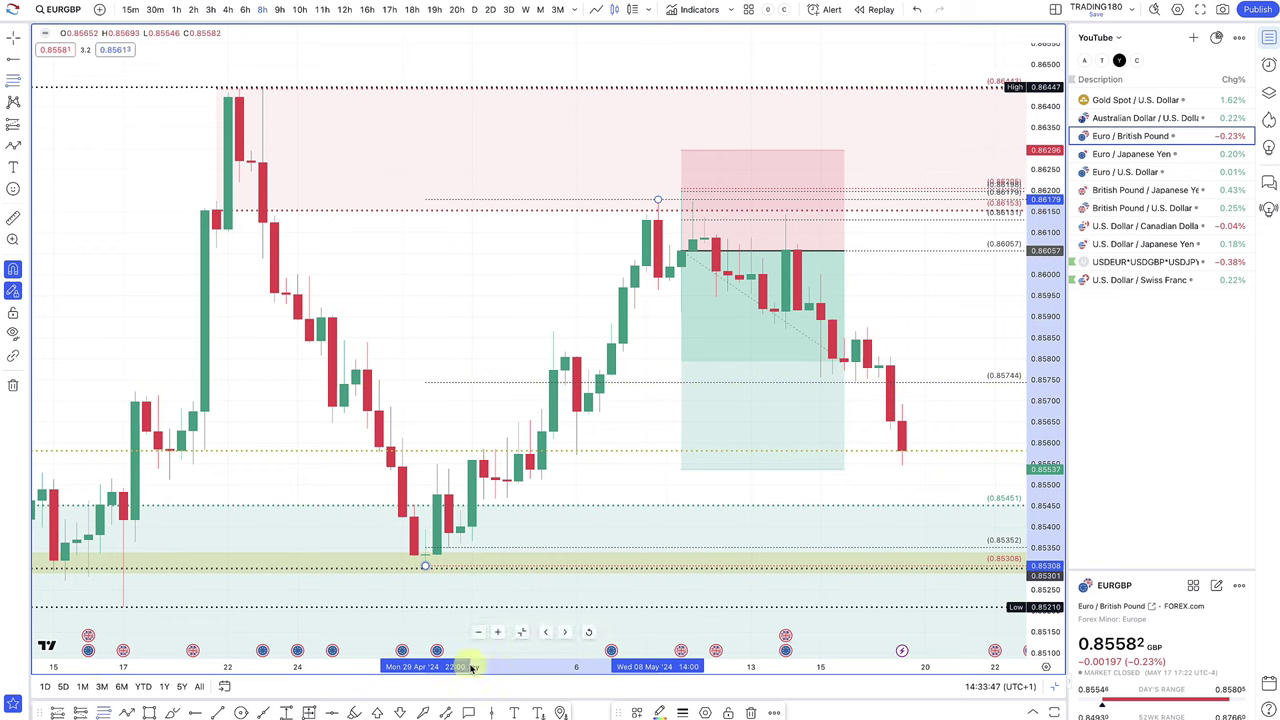
{"action": "left_click", "coordinate": [638, 712]}
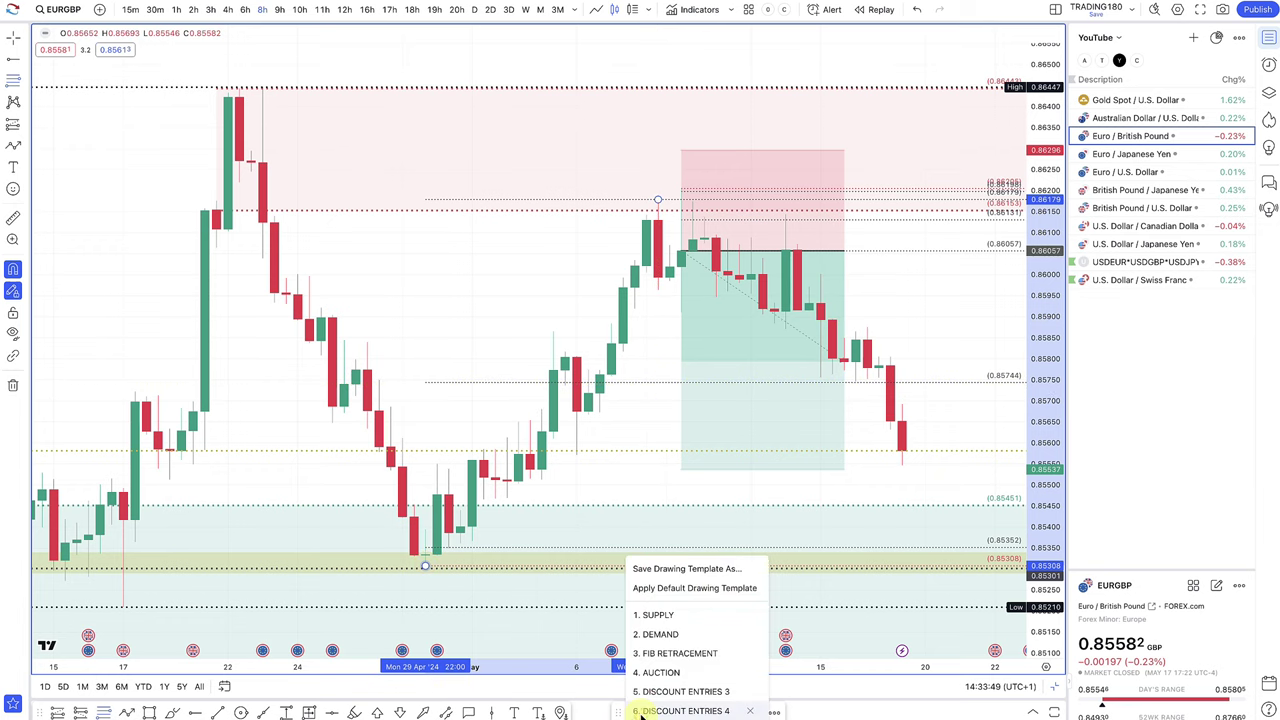
{"action": "left_click", "coordinate": [673, 672]}
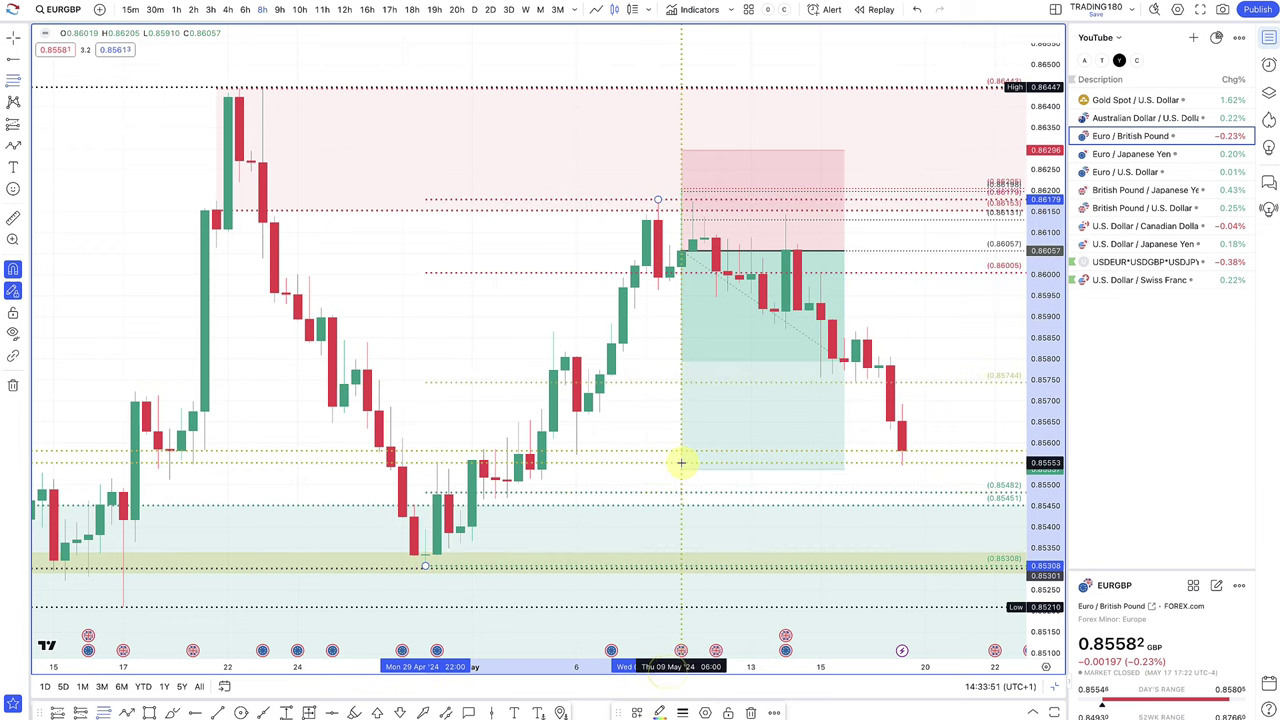
- Measure the price distance from the last candle's low down to the 0.85482 retracement level
{"action": "scroll", "coordinate": [680, 460], "scroll_direction": "up", "scroll_amount": 3}
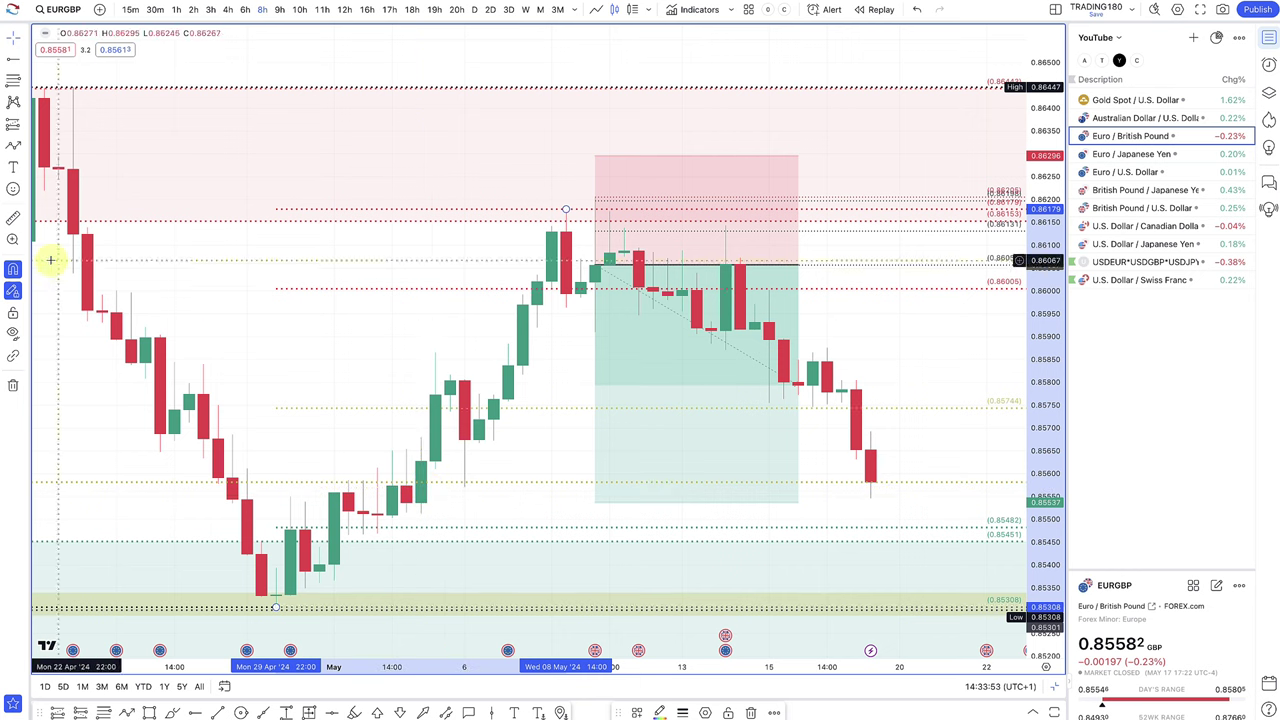
{"action": "left_click", "coordinate": [872, 495], "text": "shift"}
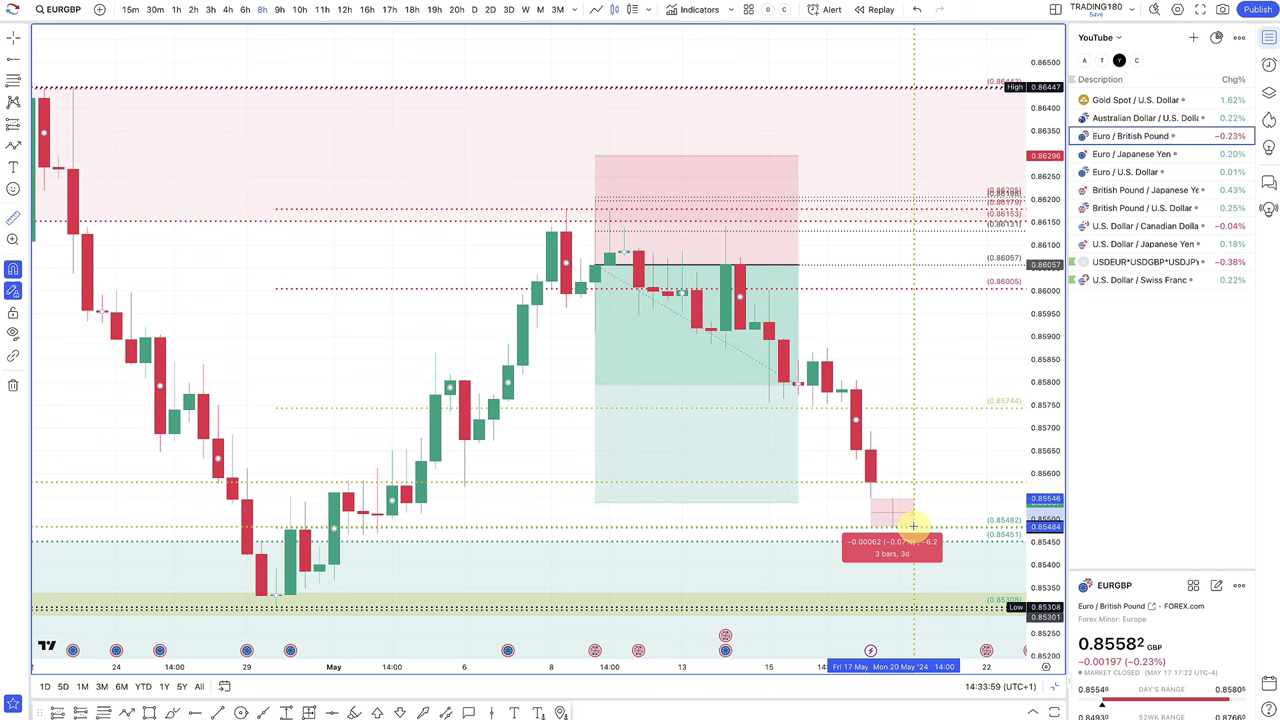
{"action": "left_click", "coordinate": [912, 526]}
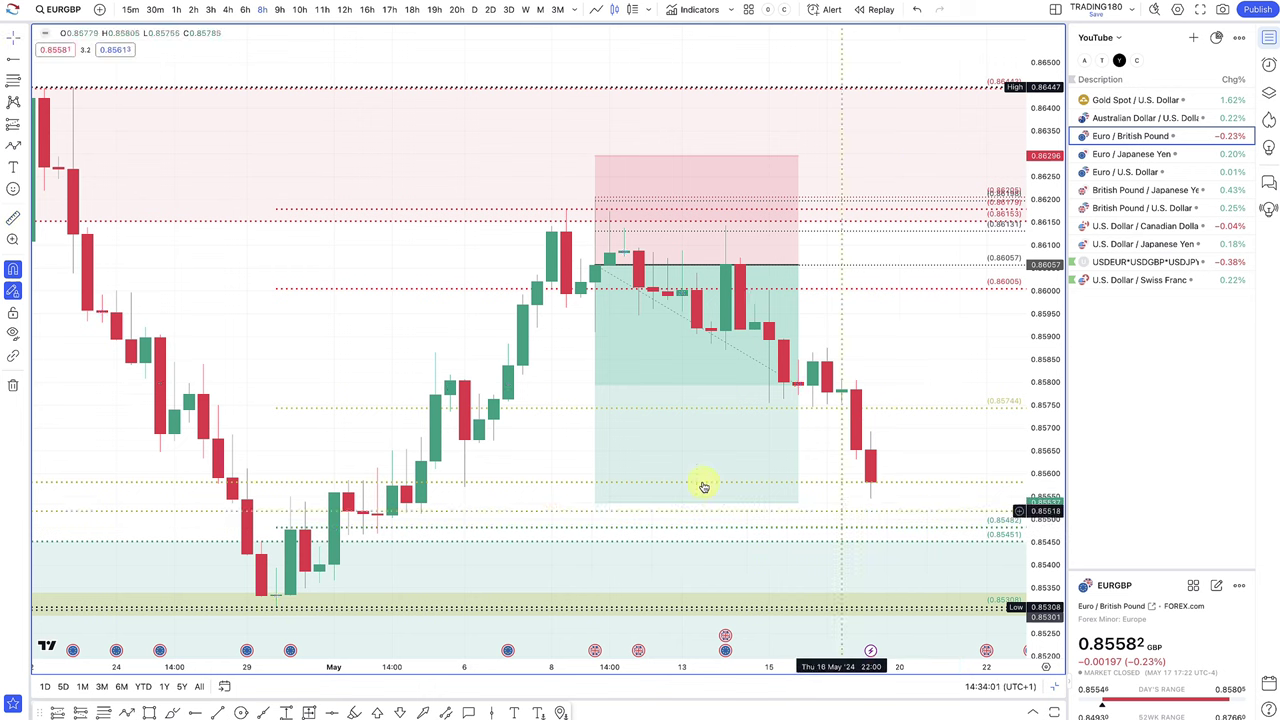
- Extend the EURGBP short position's target down to about 0.85478, just below the 0.85482 retracement level
{"action": "left_click_drag", "start_coordinate": [594, 506], "coordinate": [594, 528]}
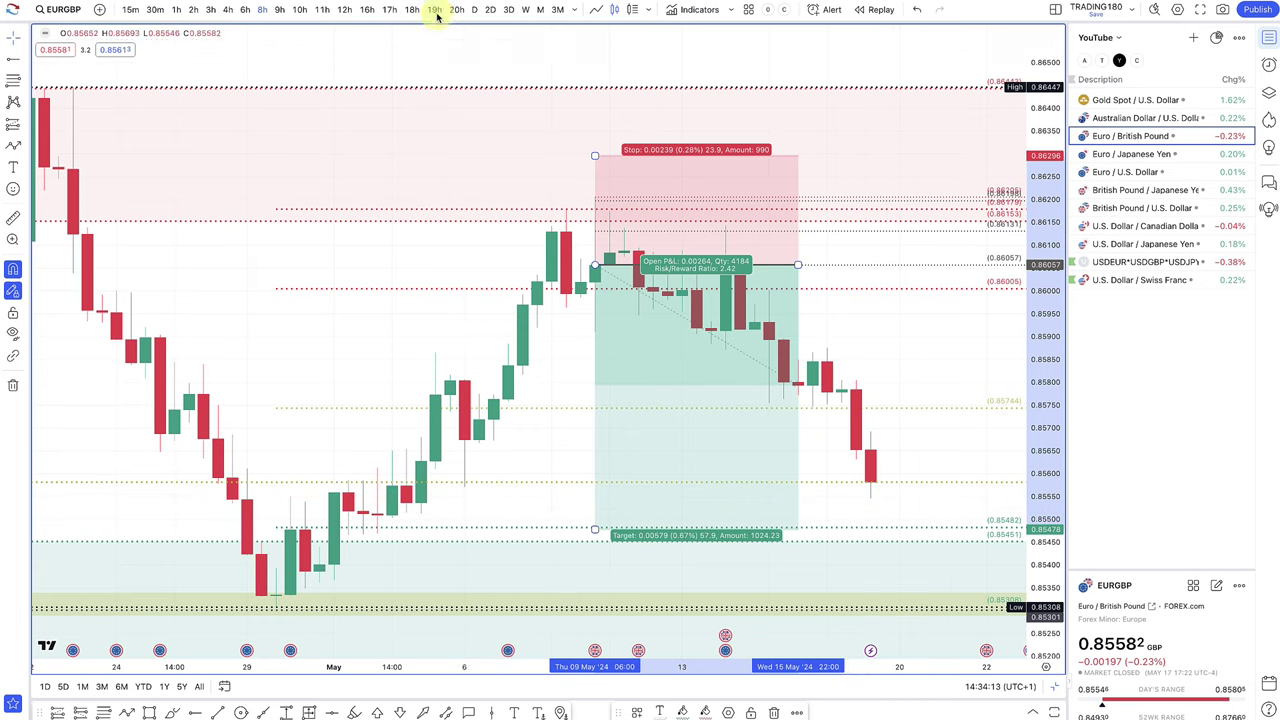
{"action": "scroll", "coordinate": [848, 453], "scroll_direction": "down", "scroll_amount": 3}
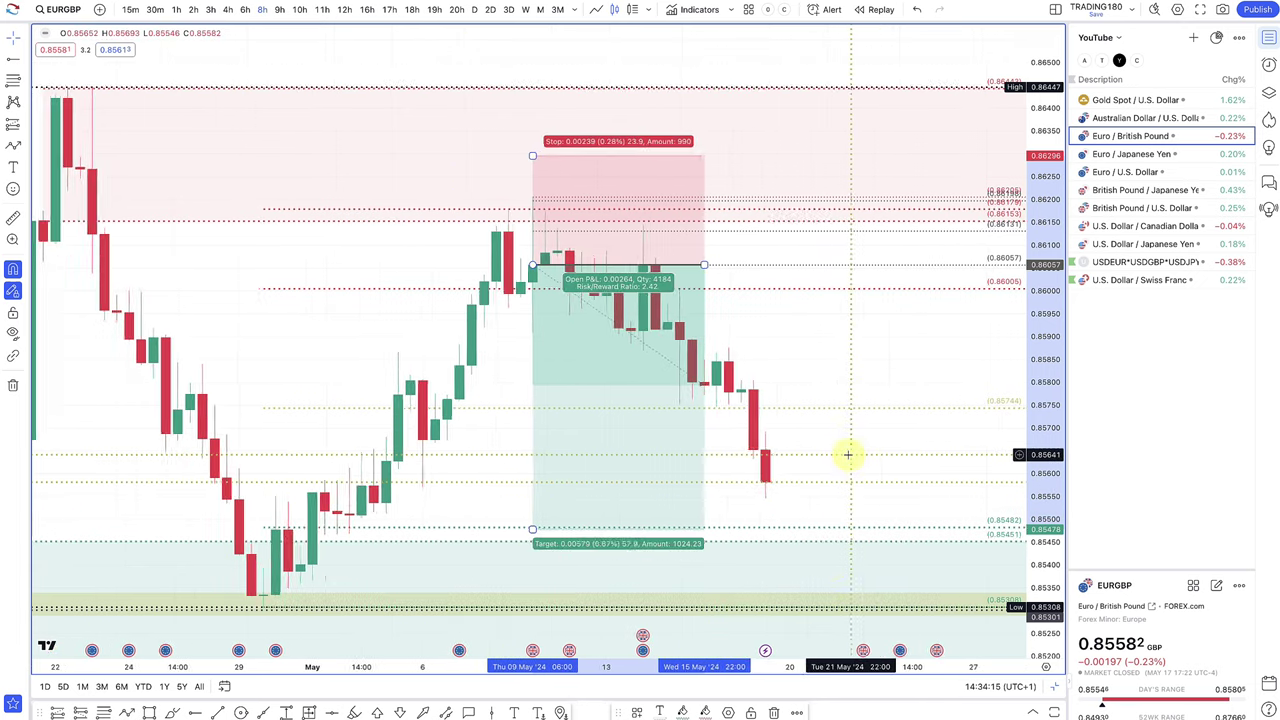
{"action": "scroll", "coordinate": [848, 453], "scroll_direction": "down", "scroll_amount": 1}
{"action": "mouse_move", "coordinate": [858, 651]}
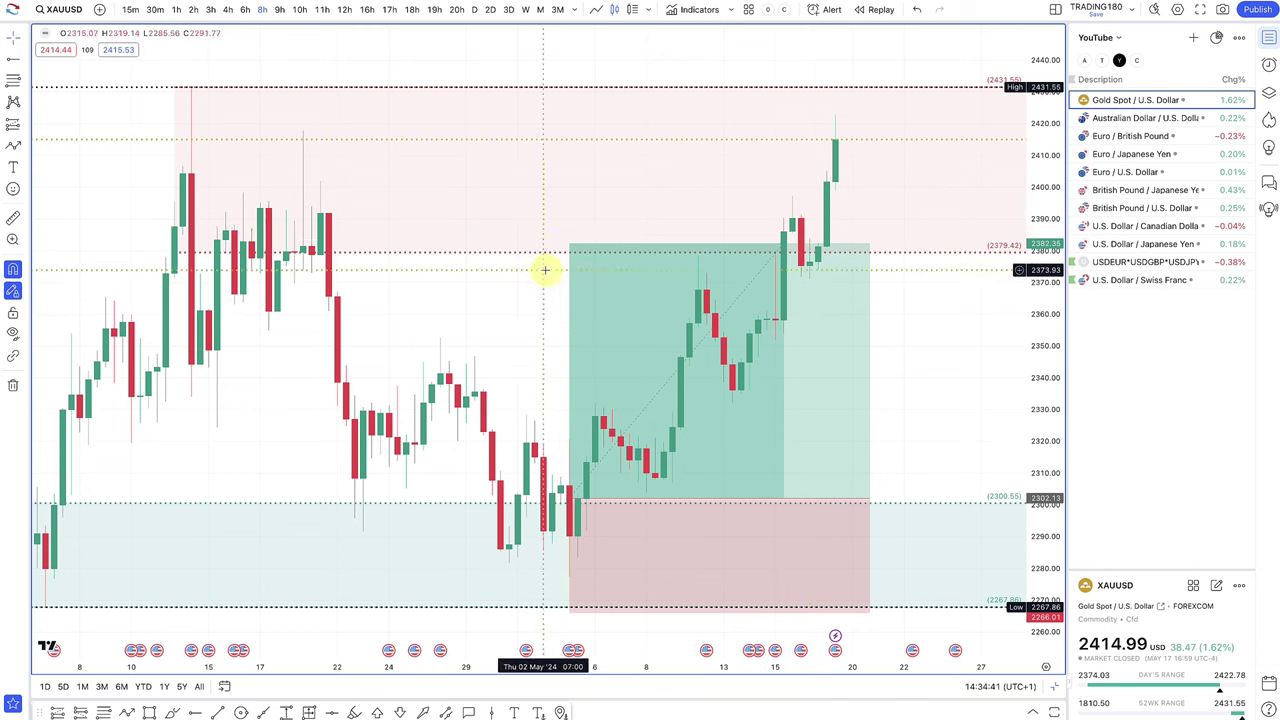
- Raise the target of the long position on the gold chart to about 2383.37
{"action": "left_click_drag", "start_coordinate": [567, 244], "coordinate": [571, 240]}
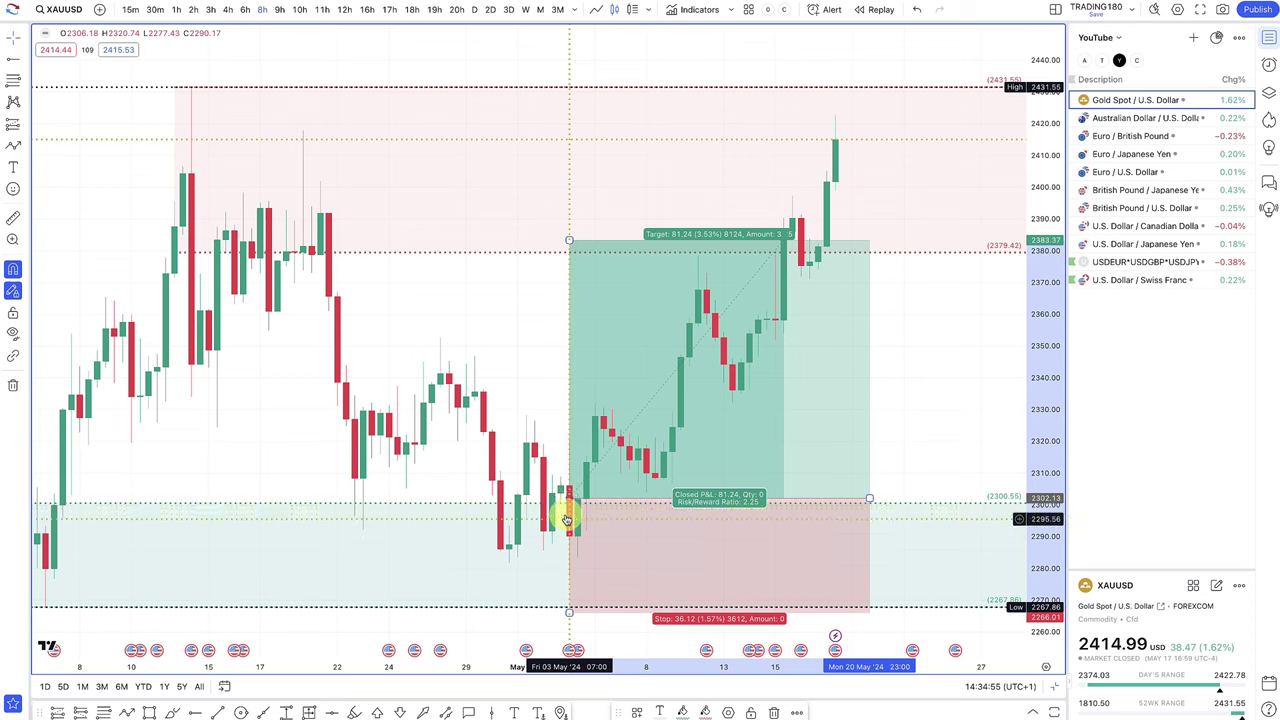
{"action": "scroll", "coordinate": [624, 573], "scroll_direction": "down", "scroll_amount": 3}
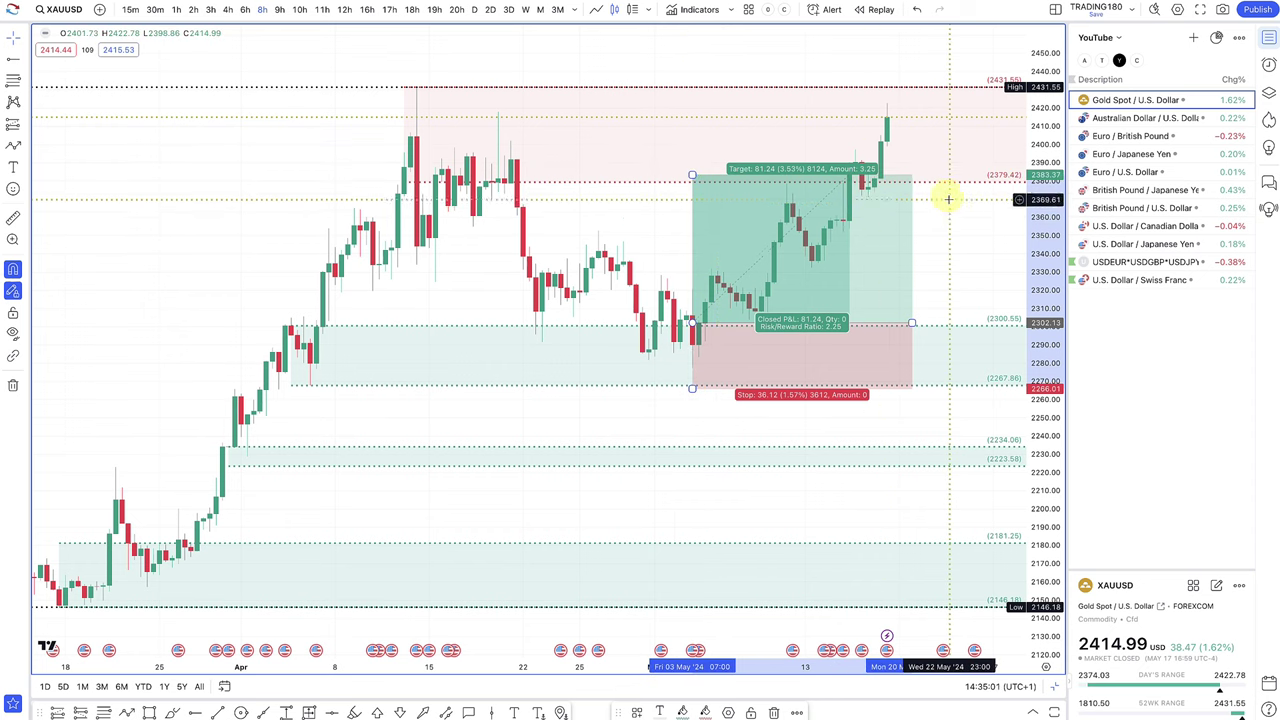
{"action": "scroll", "coordinate": [668, 227], "scroll_direction": "up", "scroll_amount": 3}
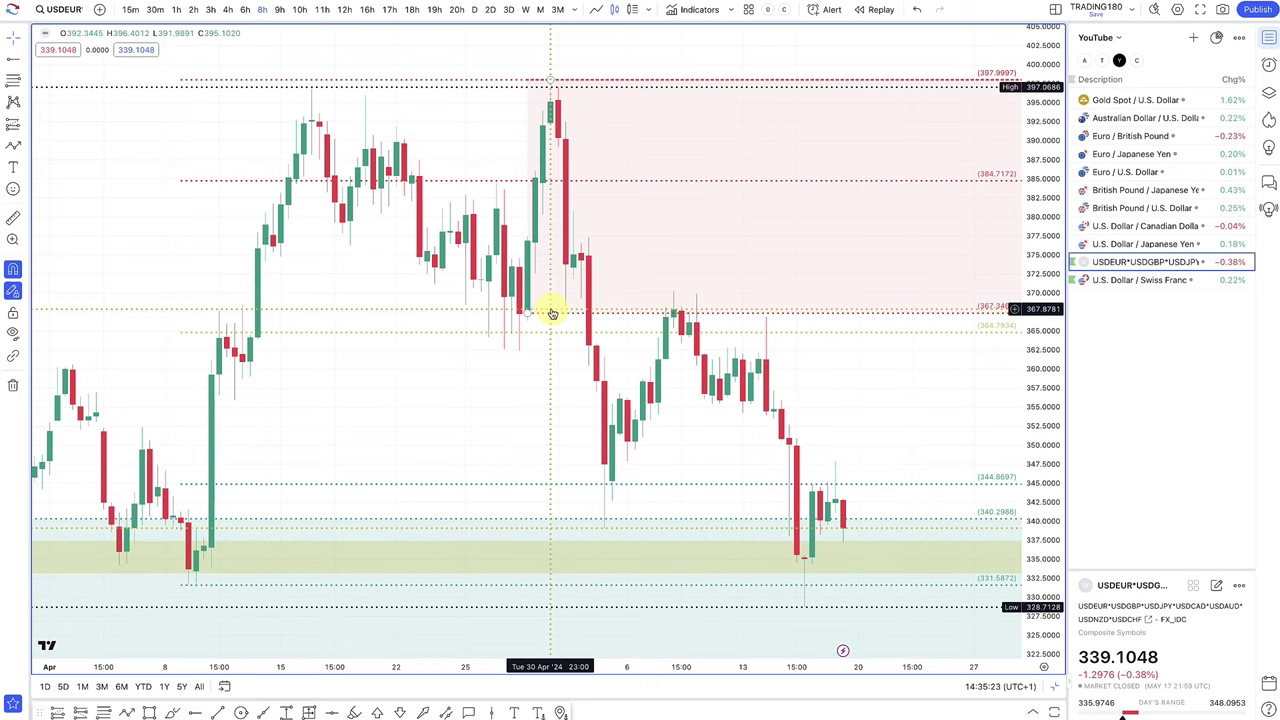
- Set the composite dollar chart to the daily timeframe and re-anchor the retracement's lower end to the 16 May low at 329.1448
{"action": "scroll", "coordinate": [628, 363], "scroll_direction": "down", "scroll_amount": 6}
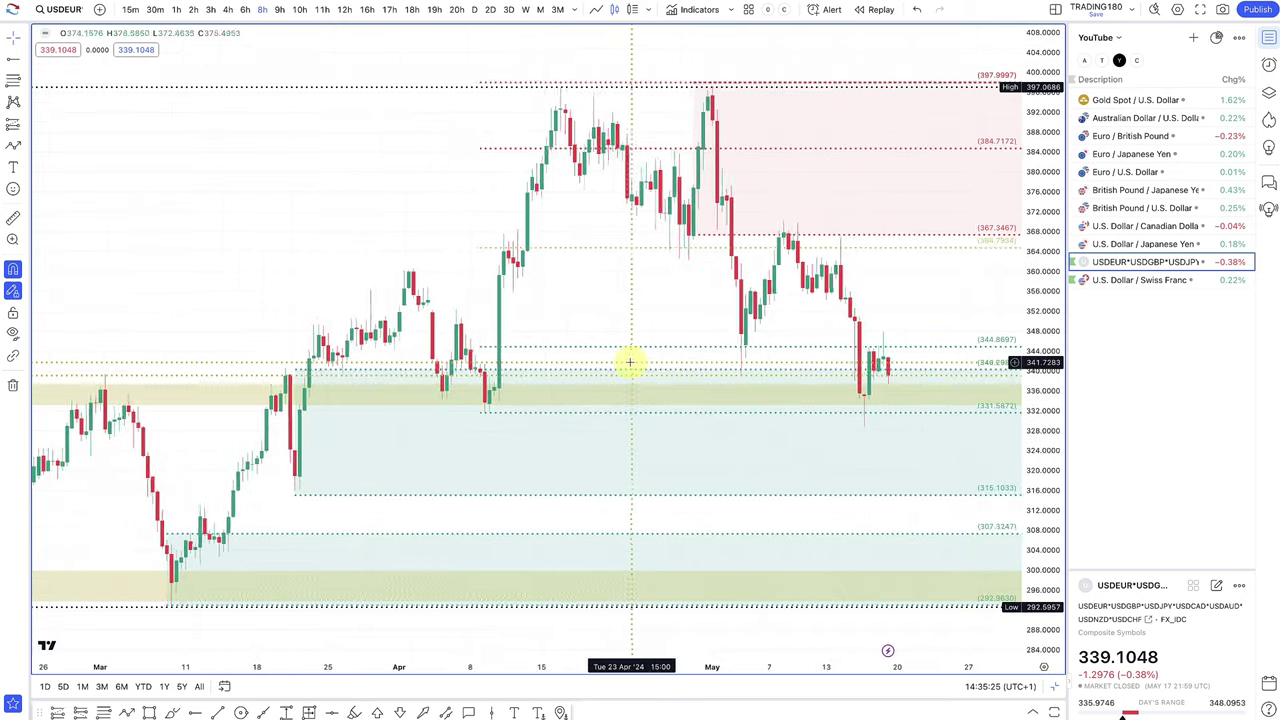
{"action": "left_click", "coordinate": [474, 10]}
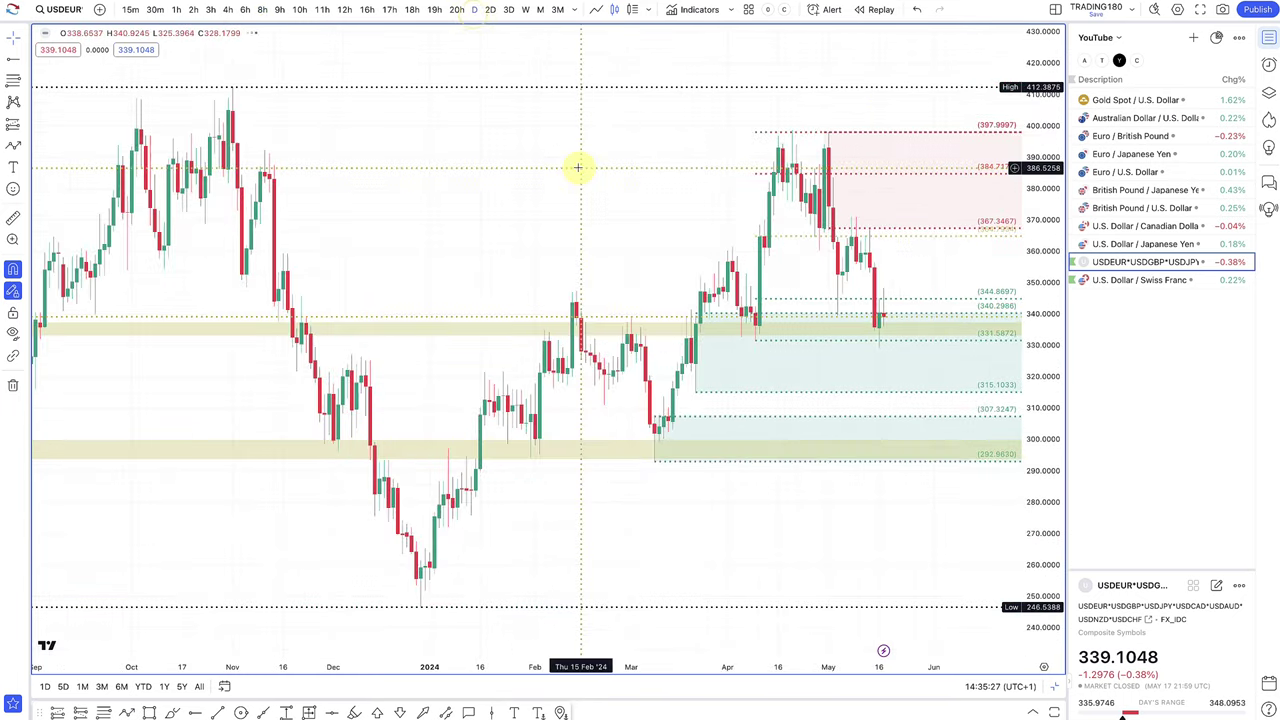
{"action": "scroll", "coordinate": [649, 237], "scroll_direction": "up", "scroll_amount": 8}
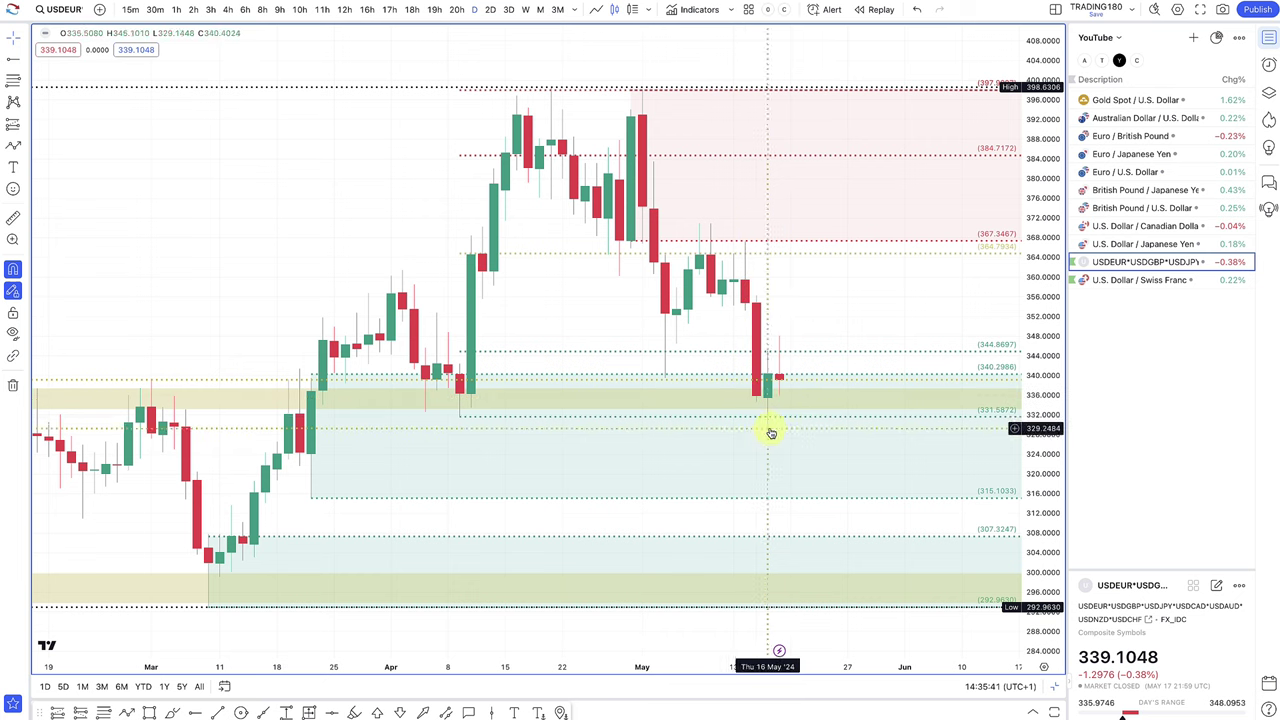
{"action": "left_click_drag", "start_coordinate": [457, 417], "coordinate": [470, 409]}
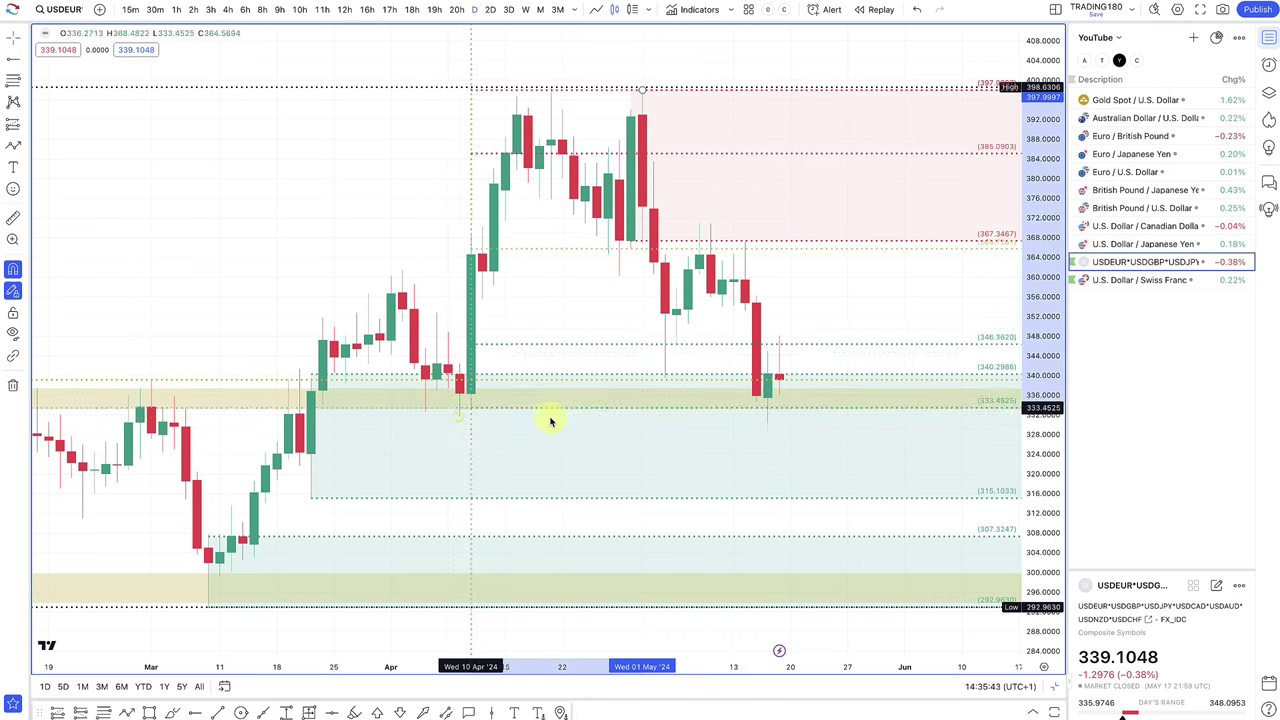
{"action": "mouse_move", "coordinate": [550, 421]}
{"action": "left_mouse_down"}
{"action": "mouse_move", "coordinate": [780, 414]}
{"action": "mouse_move", "coordinate": [770, 428]}
{"action": "left_mouse_up"}
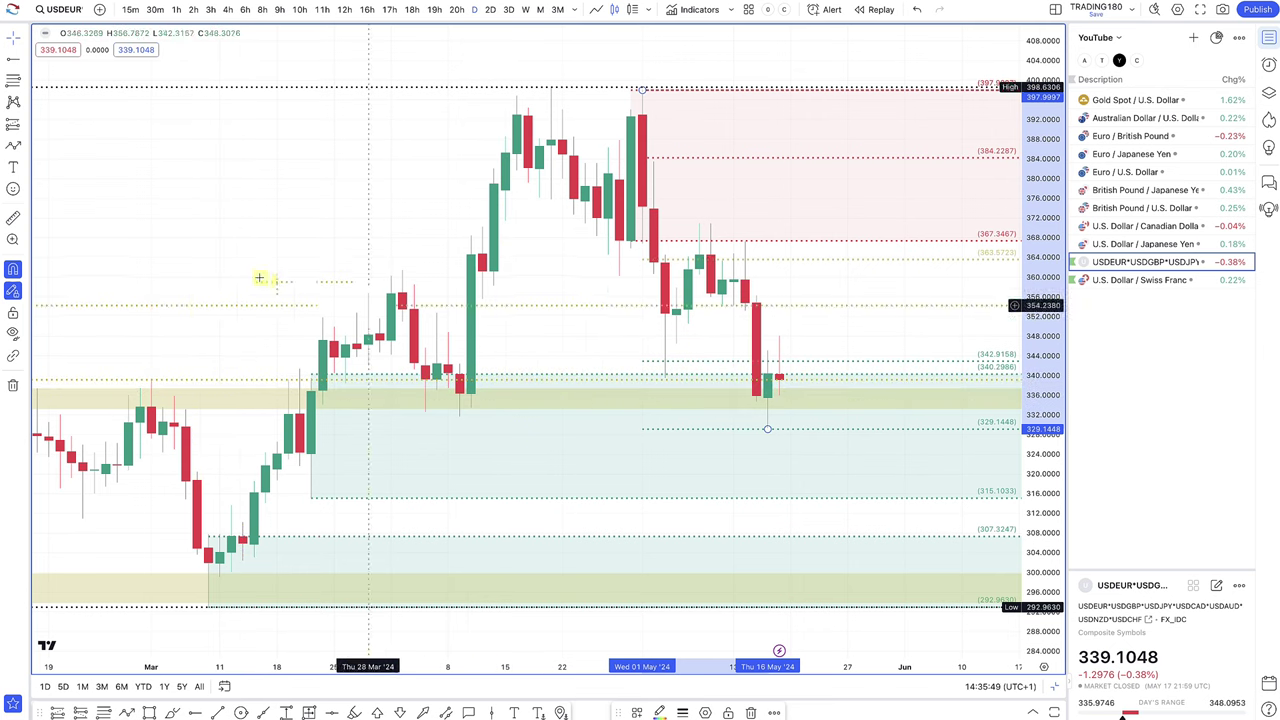
- Draw a projected path from the last daily candle down to about 321 on 21 May and up to about 359
{"action": "left_click", "coordinate": [11, 147]}
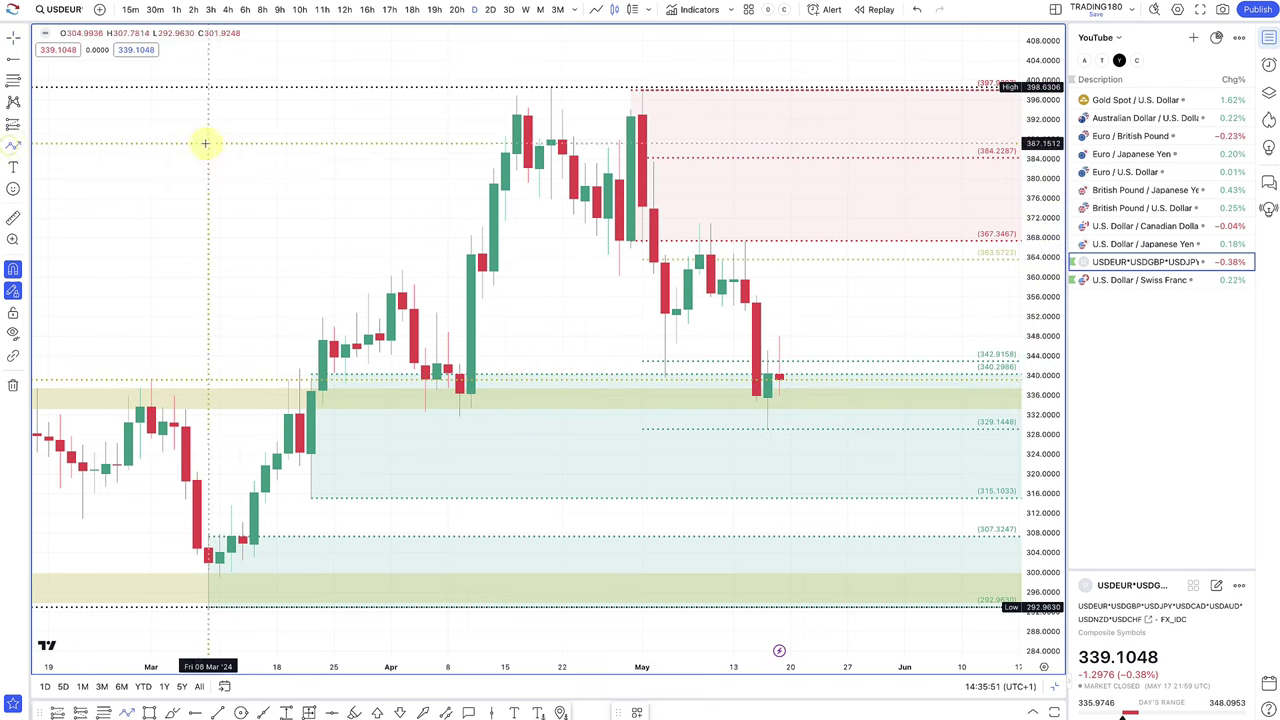
{"action": "left_click", "coordinate": [779, 380]}
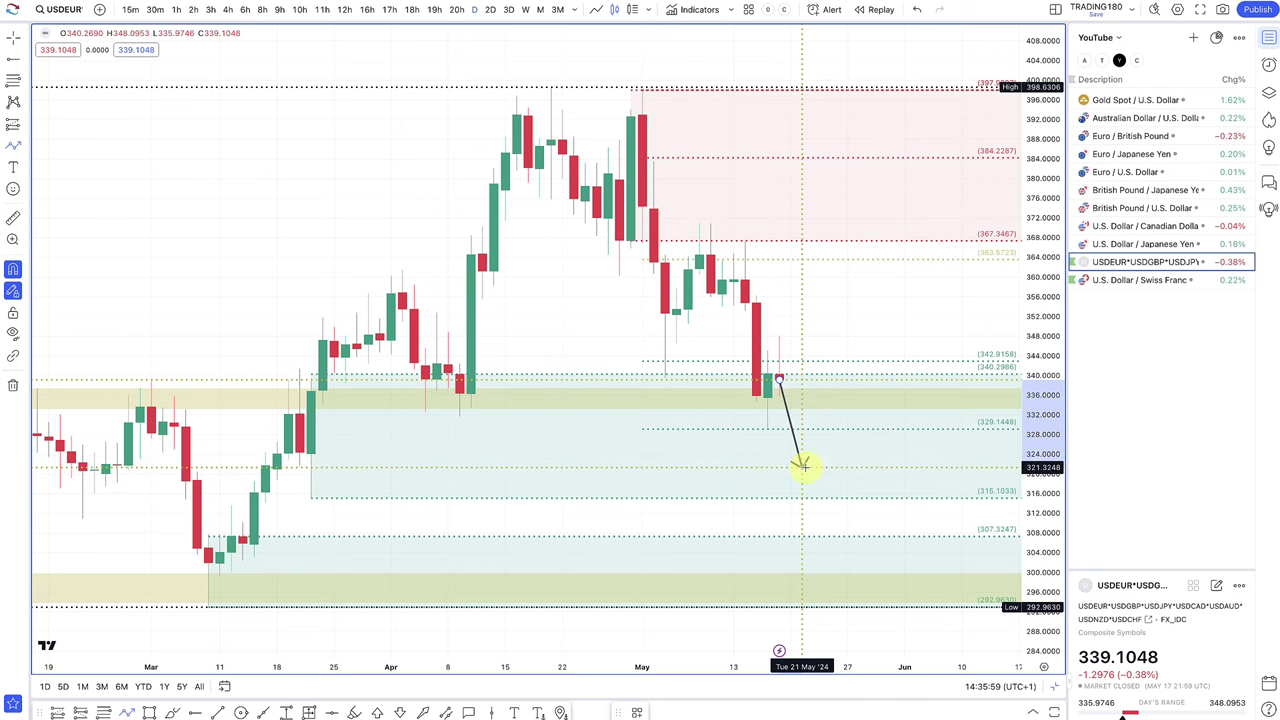
{"action": "left_click", "coordinate": [802, 465]}
{"action": "double_click", "coordinate": [891, 282]}
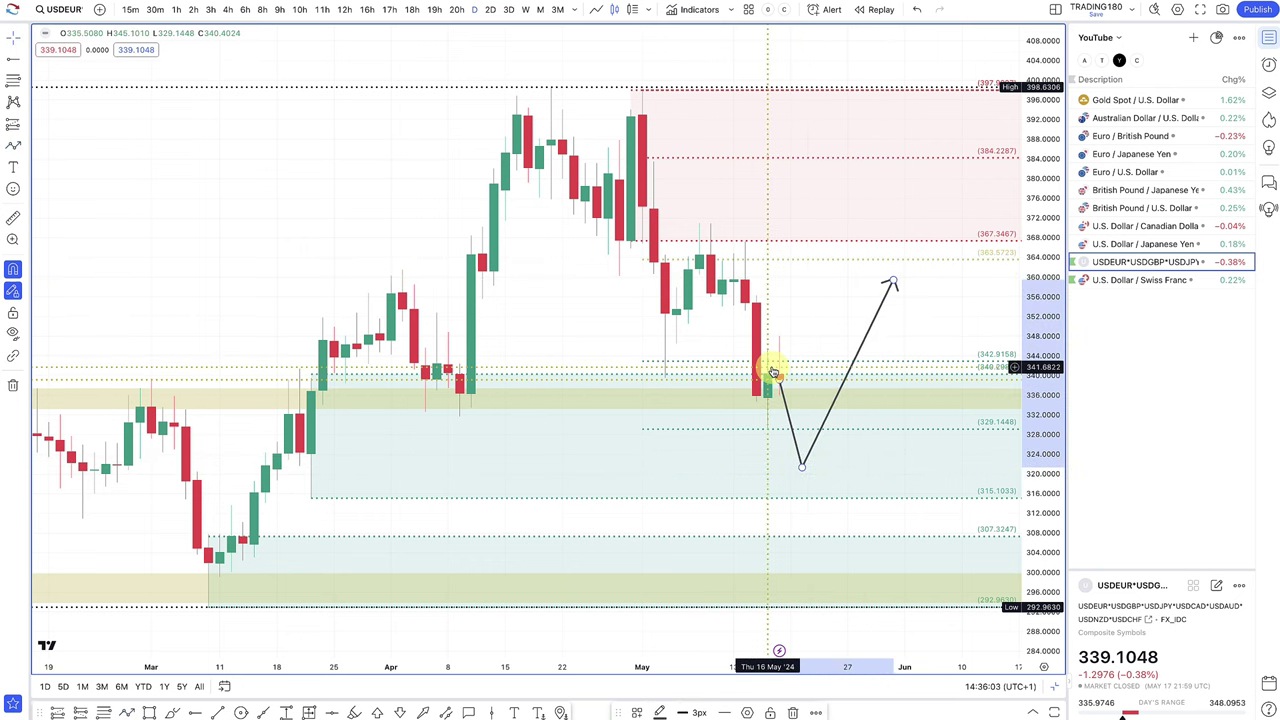
{"action": "scroll", "coordinate": [506, 352], "scroll_direction": "down", "scroll_amount": 2}
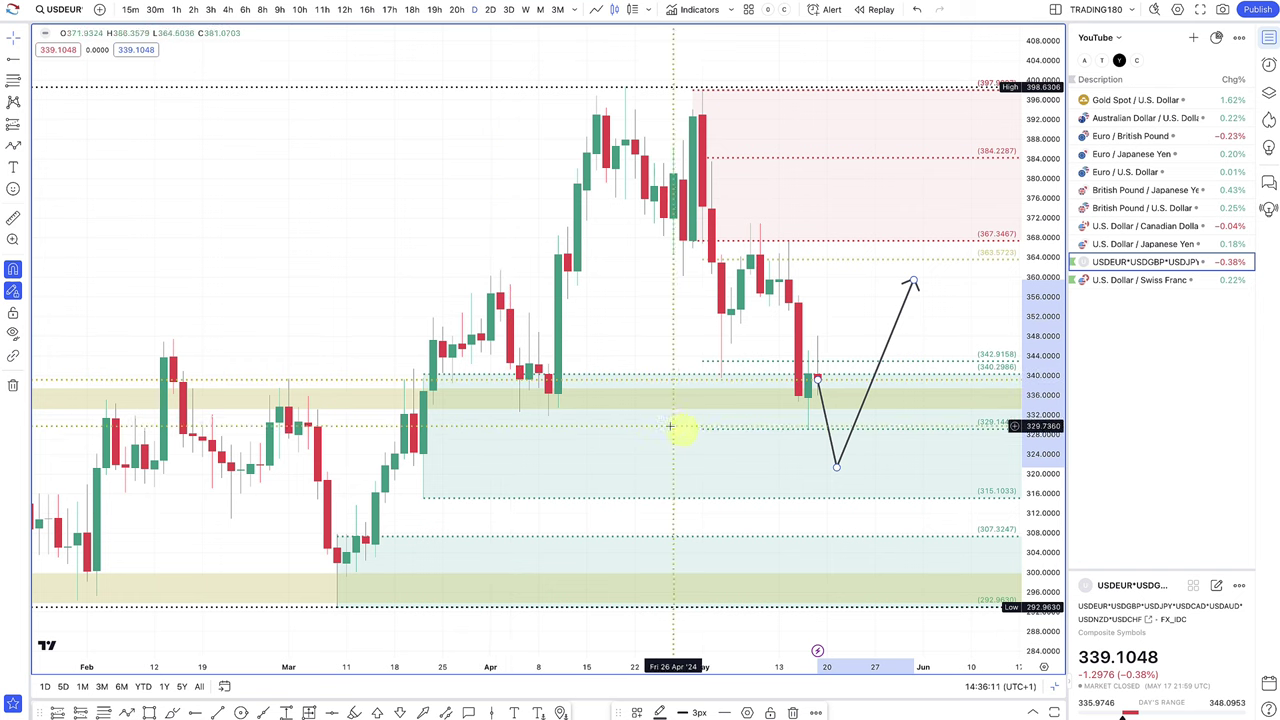
- Raise the projected path's low to about 327.5 and extend the red supply zone's lower edge to 359.0237 on 13 May
{"action": "left_click_drag", "start_coordinate": [838, 470], "coordinate": [837, 448]}
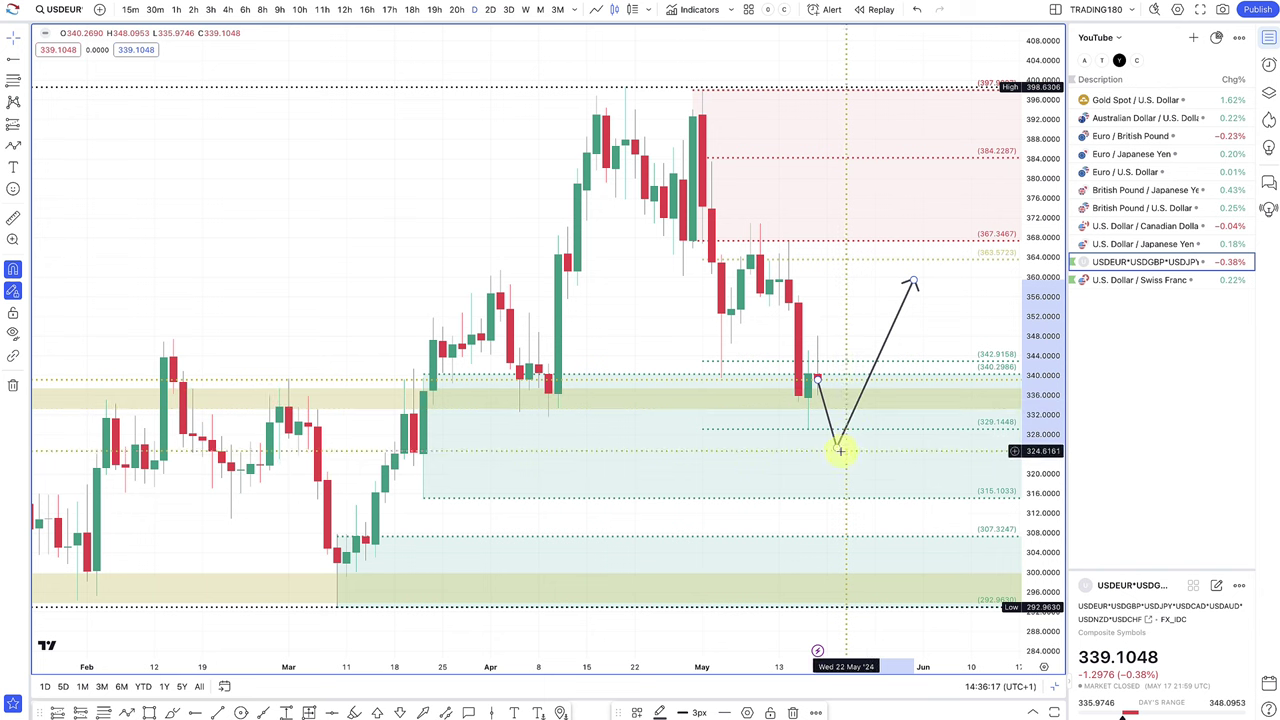
{"action": "left_click_drag", "start_coordinate": [838, 452], "coordinate": [836, 436]}
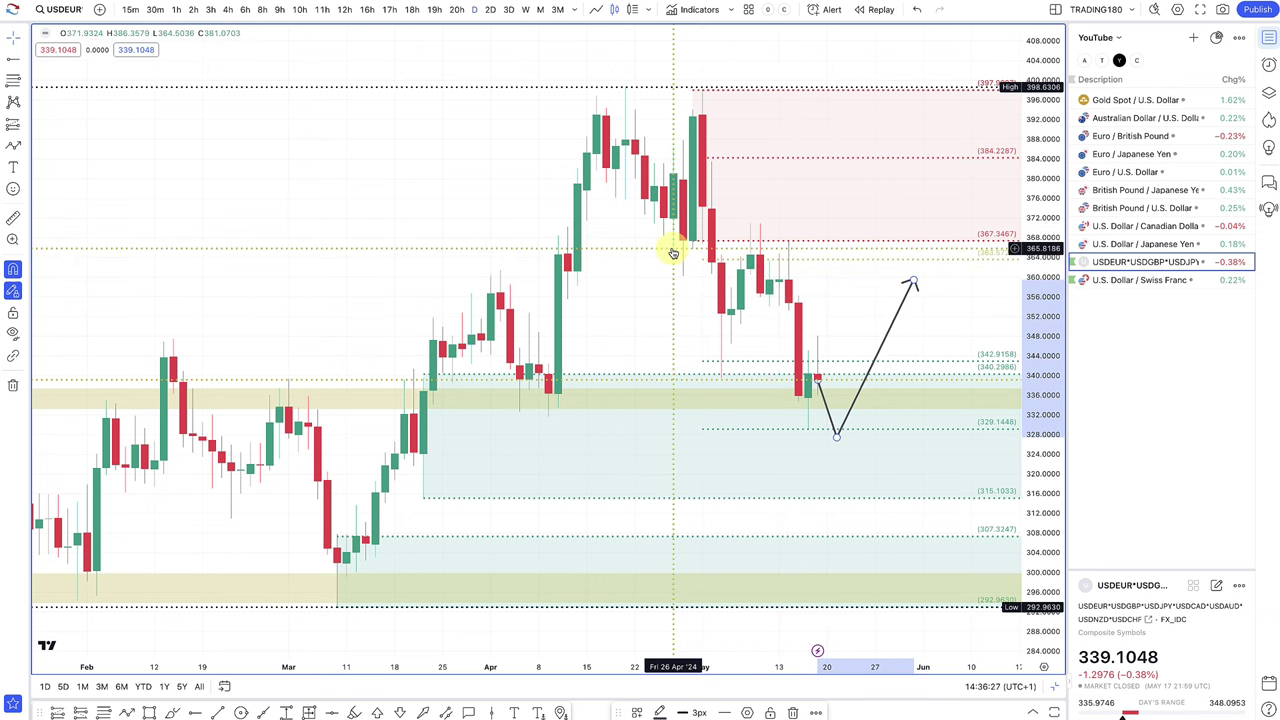
{"action": "left_click_drag", "start_coordinate": [693, 244], "coordinate": [782, 285]}
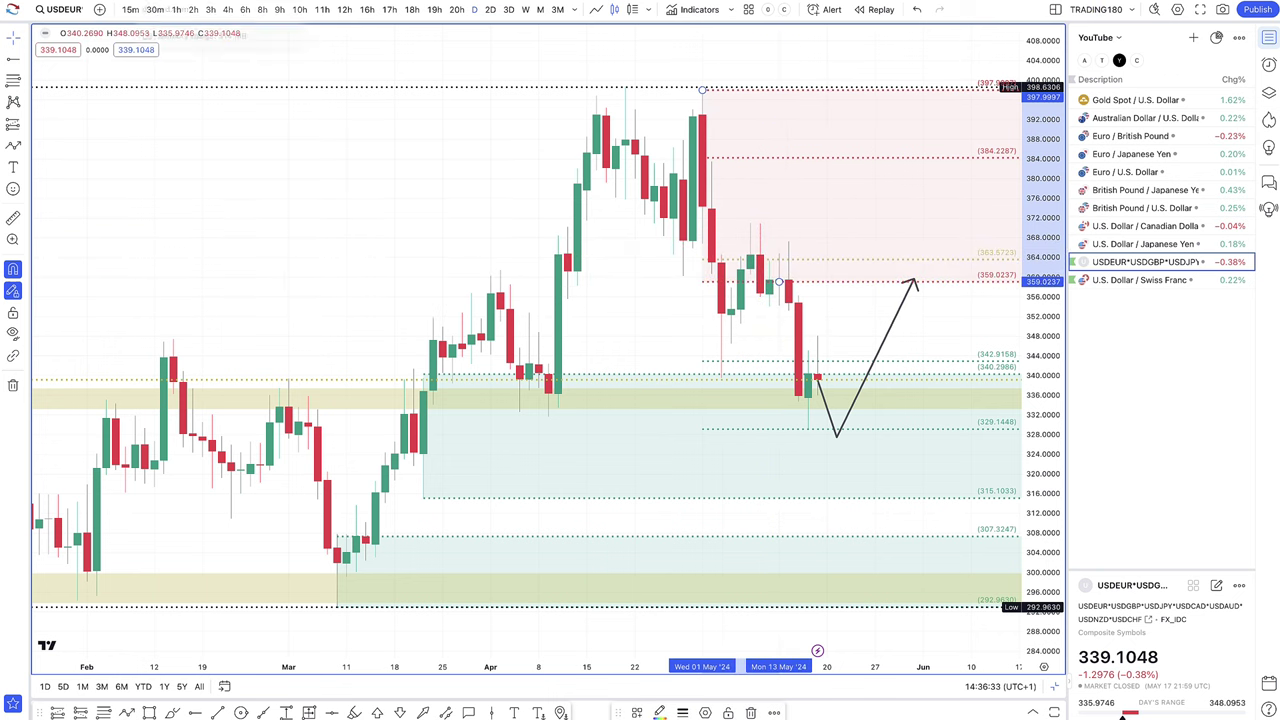
- Switch to Discord and read the 15 May posts on Treasury yields and US inflation in the united-states channel
{"action": "left_click", "coordinate": [150, 8]}
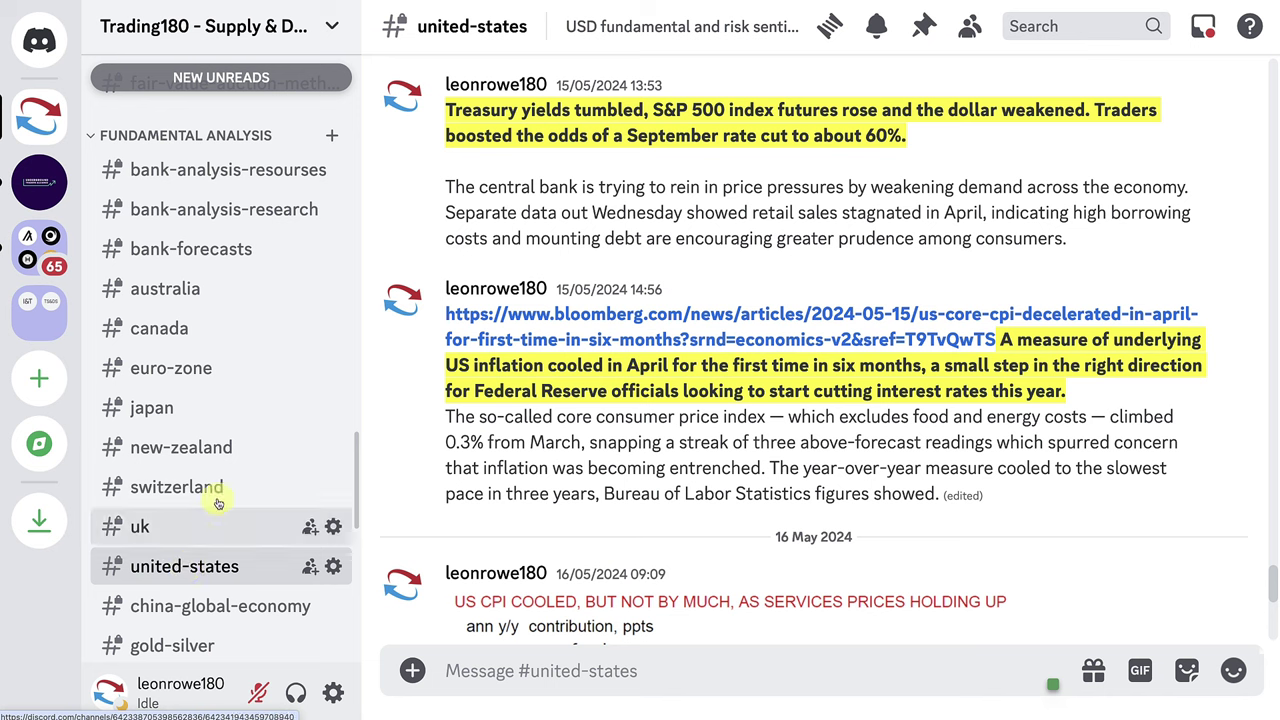
{"action": "scroll", "coordinate": [214, 446], "scroll_direction": "up", "scroll_amount": 1}
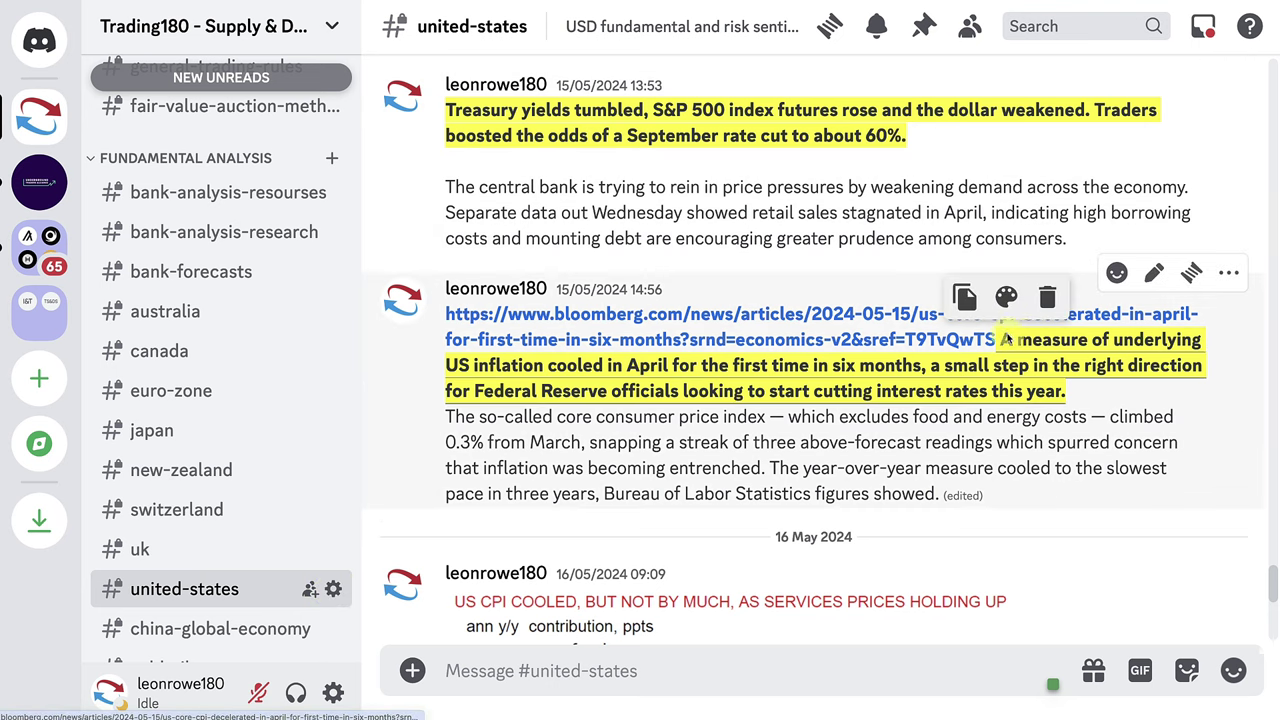
{"action": "mouse_move", "coordinate": [515, 393]}
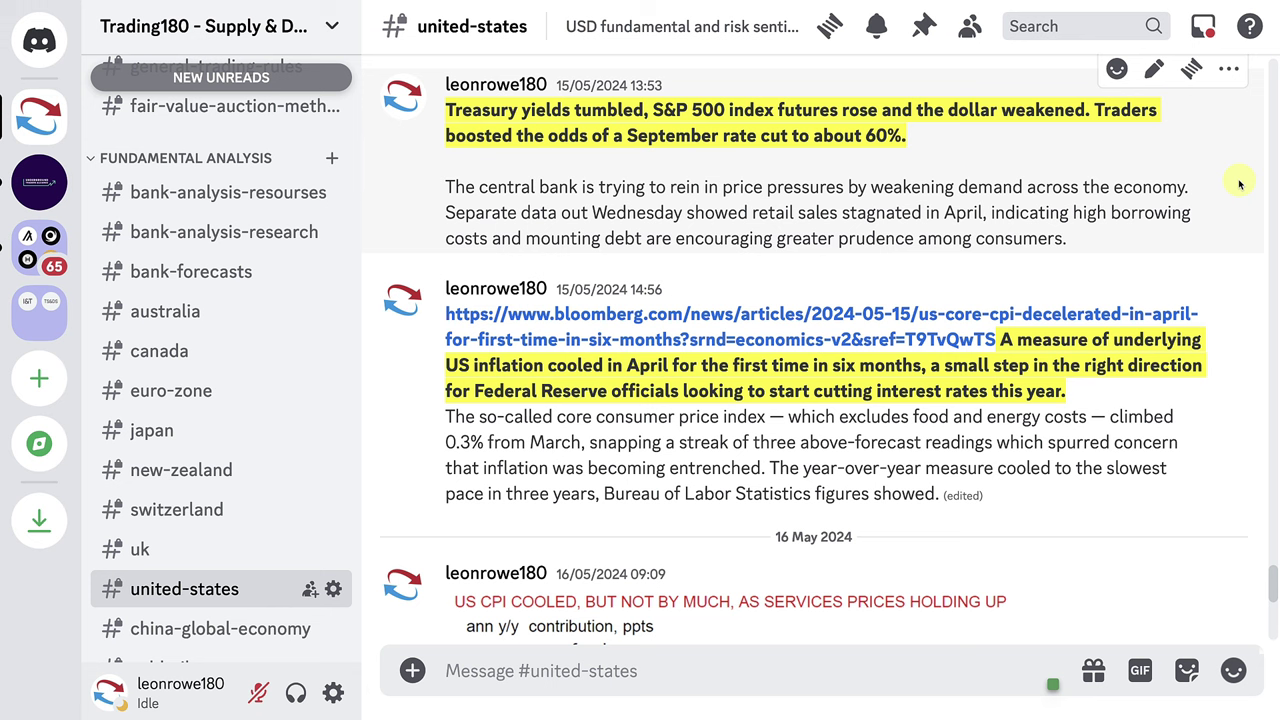
{"action": "mouse_move", "coordinate": [1134, 119]}
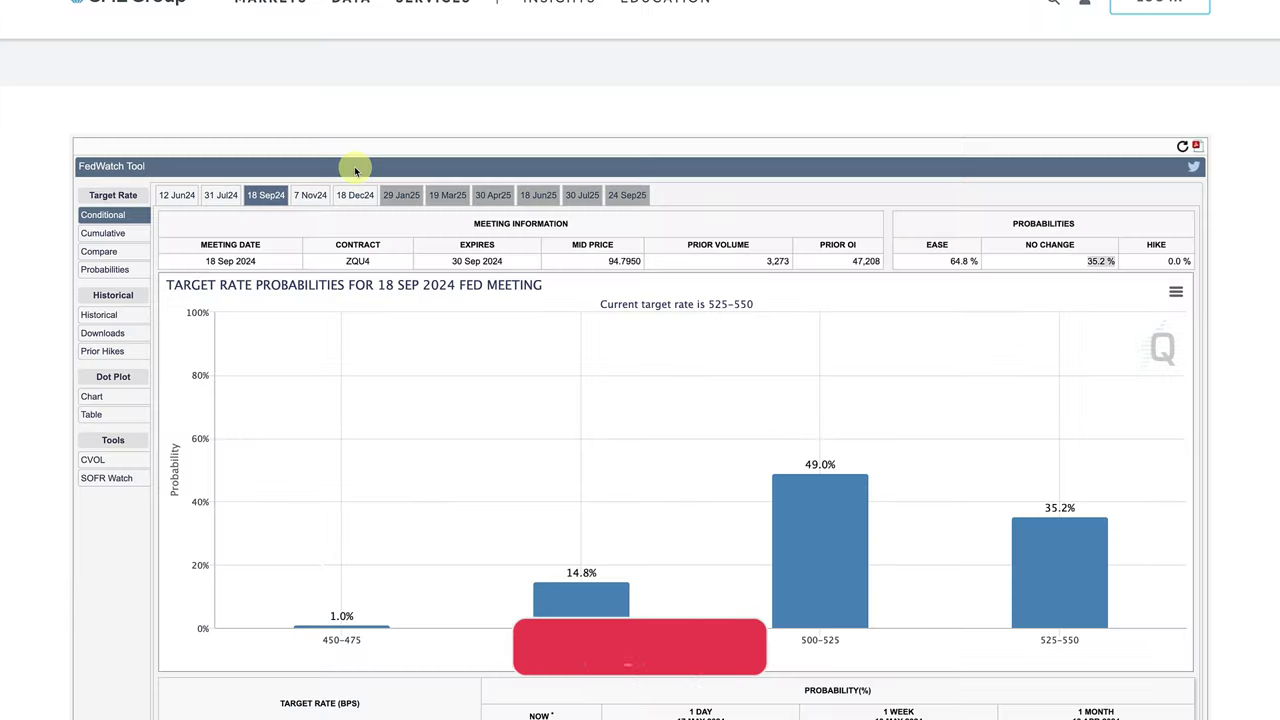
- Examine the ease and no-change probabilities for the 18 Sep 2024 Fed meeting in the CME FedWatch Tool
{"action": "scroll", "coordinate": [465, 123], "scroll_direction": "up", "scroll_amount": 5}
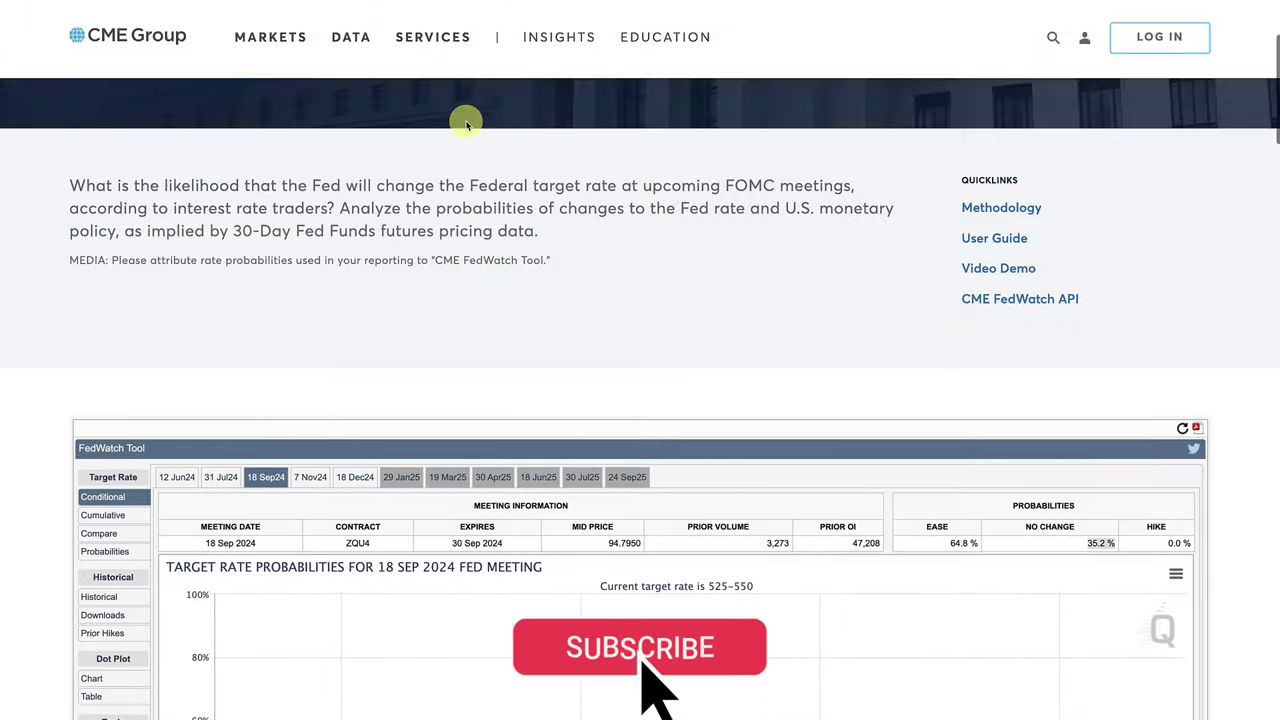
{"action": "scroll", "coordinate": [465, 123], "scroll_direction": "down", "scroll_amount": 5}
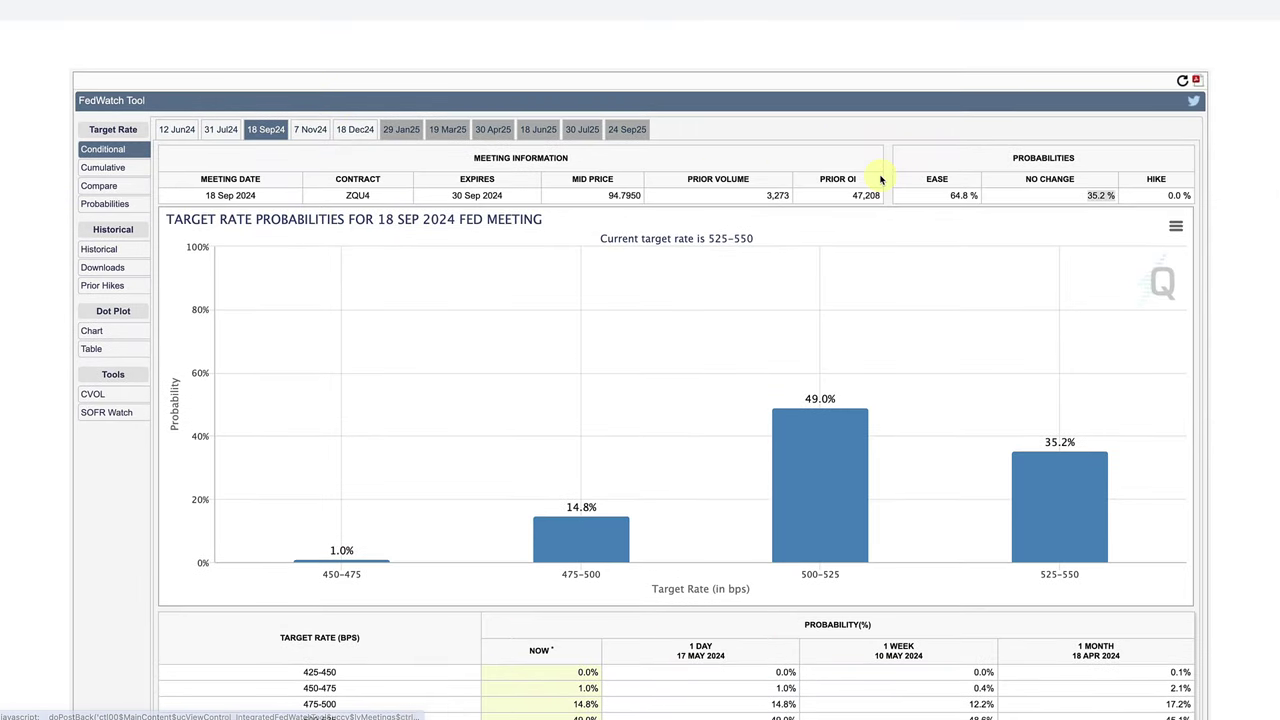
{"action": "triple_click", "coordinate": [960, 196]}
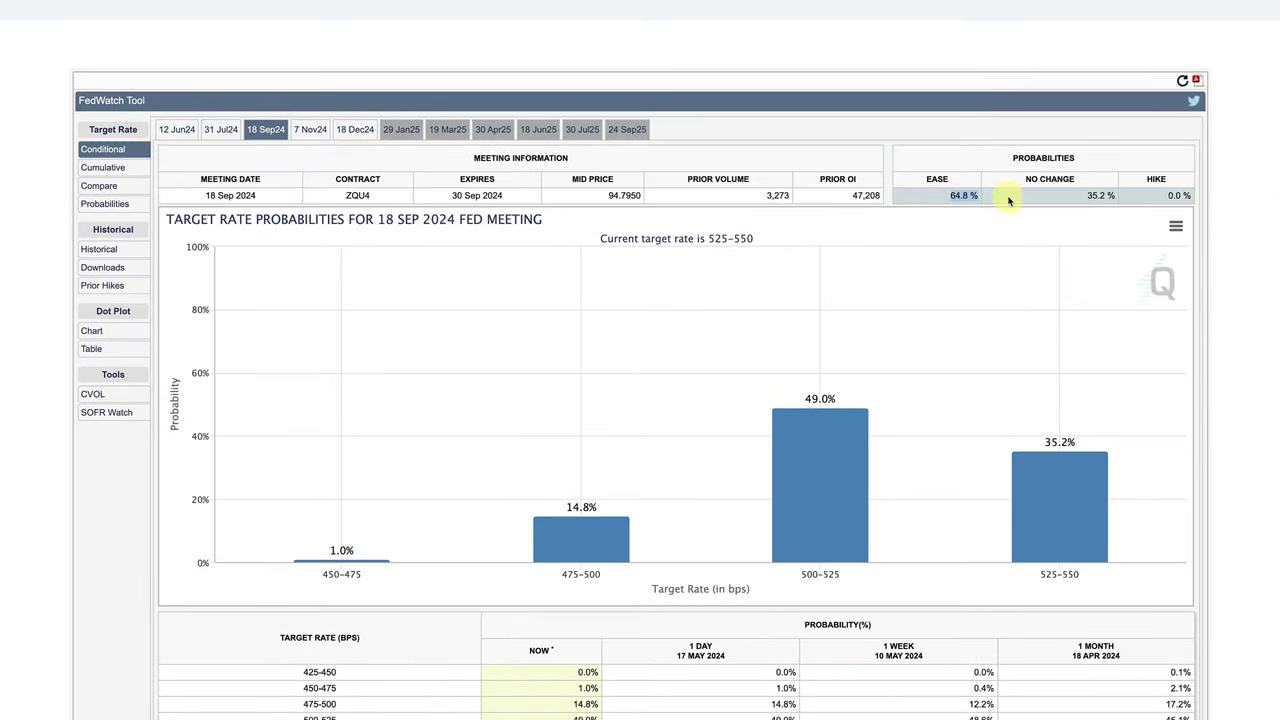
{"action": "triple_click", "coordinate": [1098, 196]}
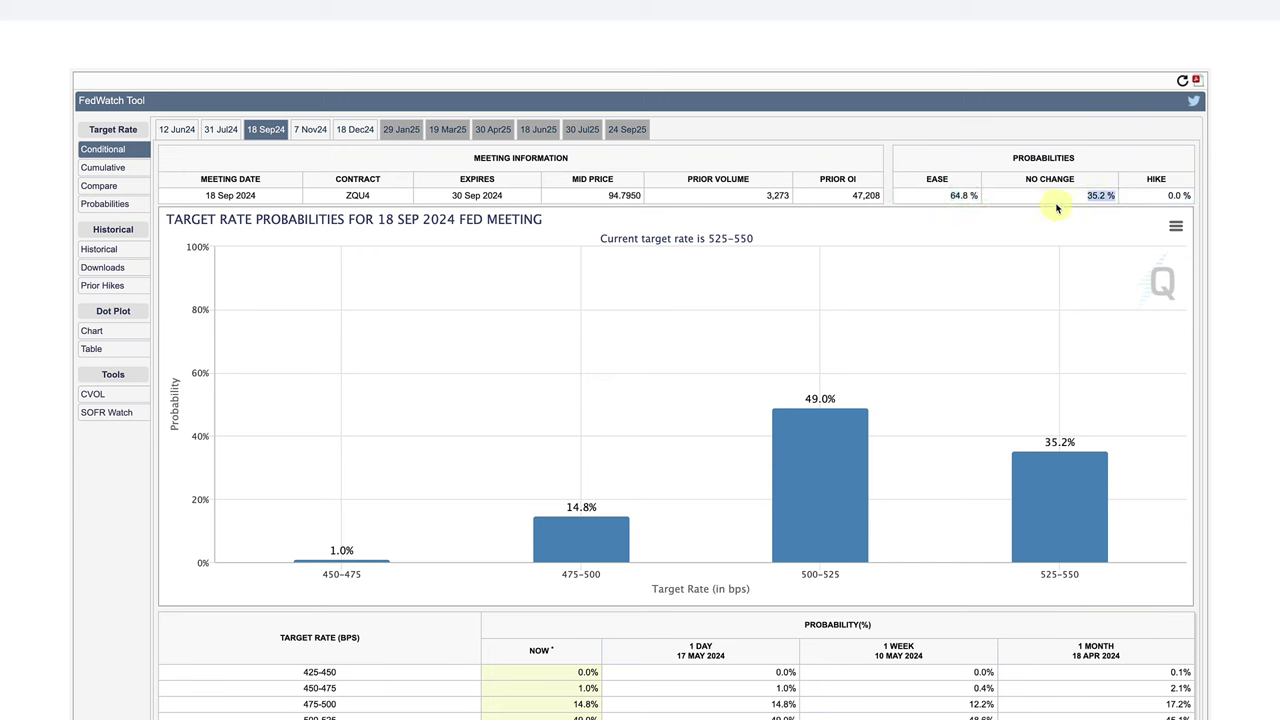
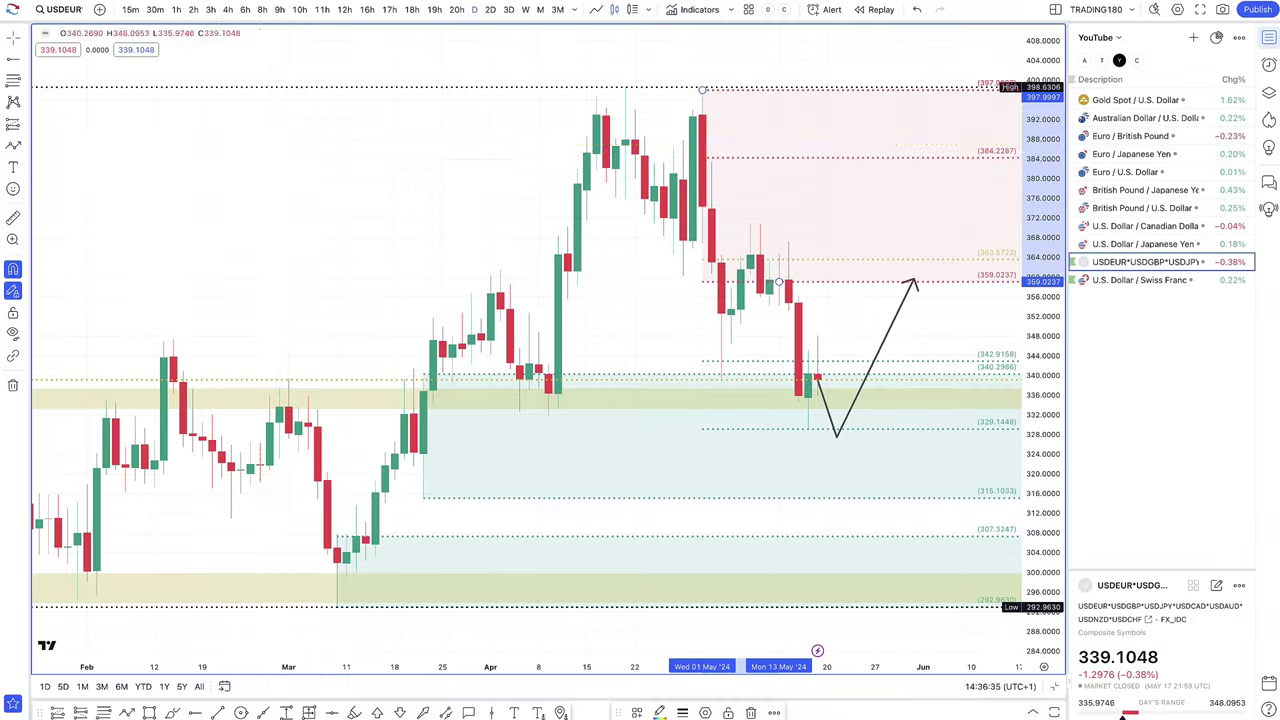
- Lower the turning point of the projected path on the composite dollar chart to about 321, inside the green demand zone
{"action": "left_click_drag", "start_coordinate": [830, 434], "coordinate": [838, 470]}
{"action": "scroll", "coordinate": [751, 468], "scroll_direction": "down", "scroll_amount": 3}
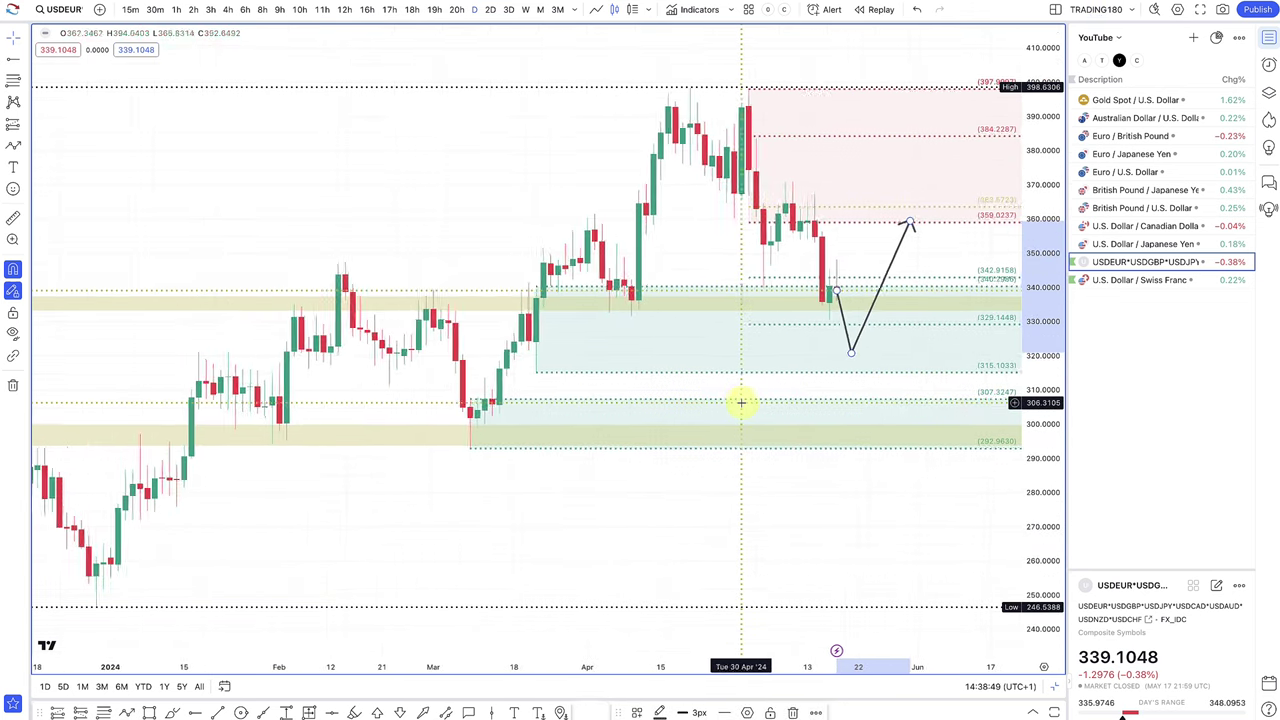
{"action": "scroll", "coordinate": [811, 306], "scroll_direction": "down", "scroll_amount": 3}
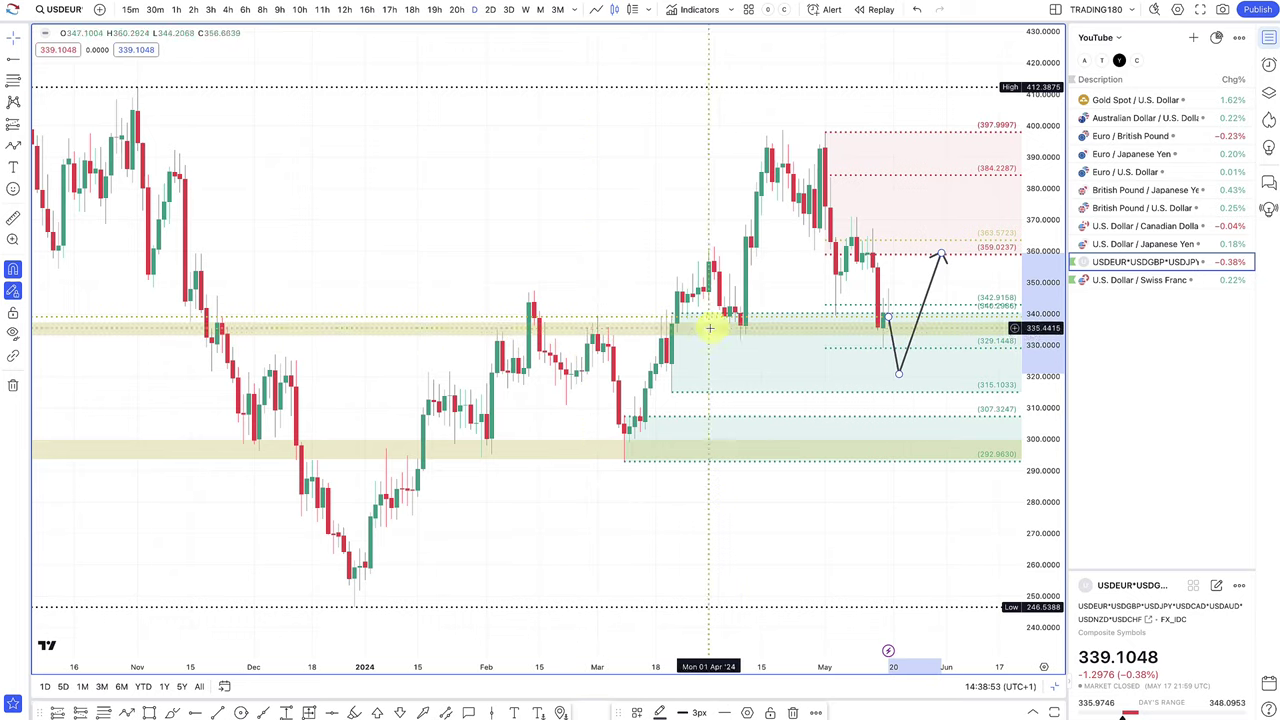
{"action": "scroll", "coordinate": [560, 334], "scroll_direction": "down", "scroll_amount": 5}
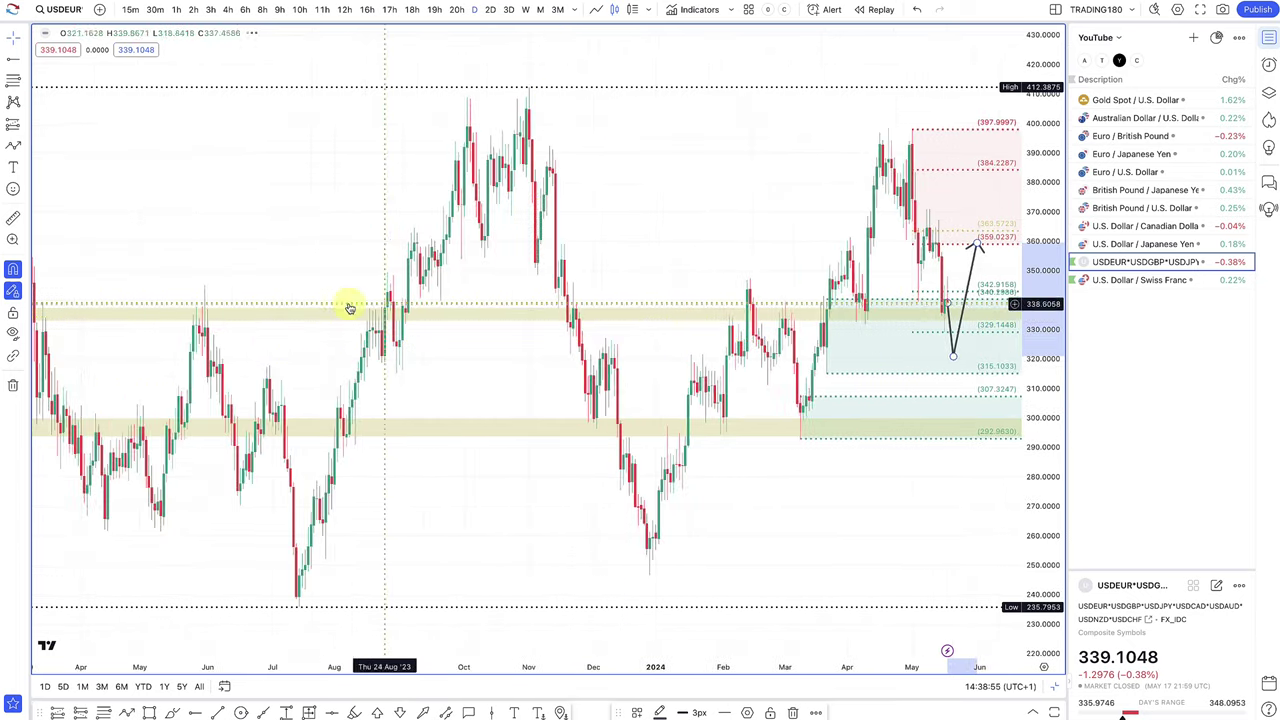
{"action": "scroll", "coordinate": [654, 309], "scroll_direction": "up", "scroll_amount": 5}
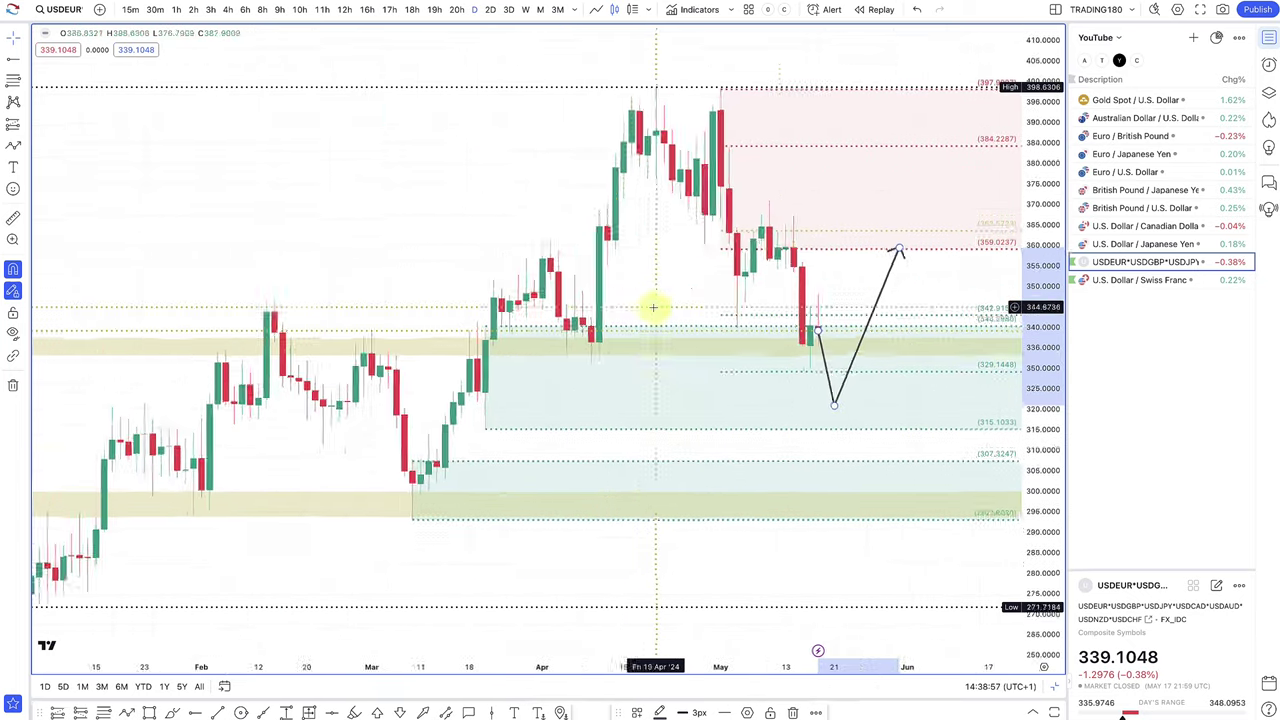
{"action": "scroll", "coordinate": [654, 308], "scroll_direction": "up", "scroll_amount": 2}
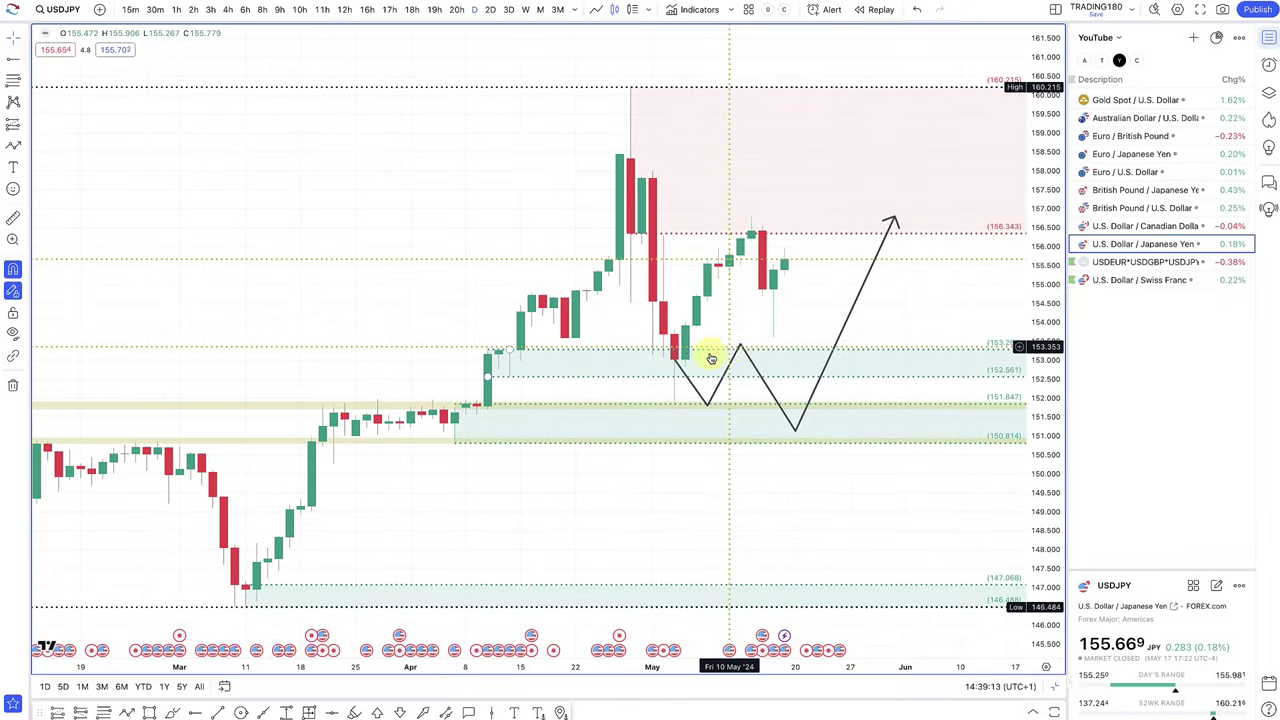
- Re-anchor the upper USDJPY demand zone to the 3 May candle, with its top at 153.693 and its bottom at 151.865
{"action": "left_click_drag", "start_coordinate": [503, 351], "coordinate": [503, 340]}
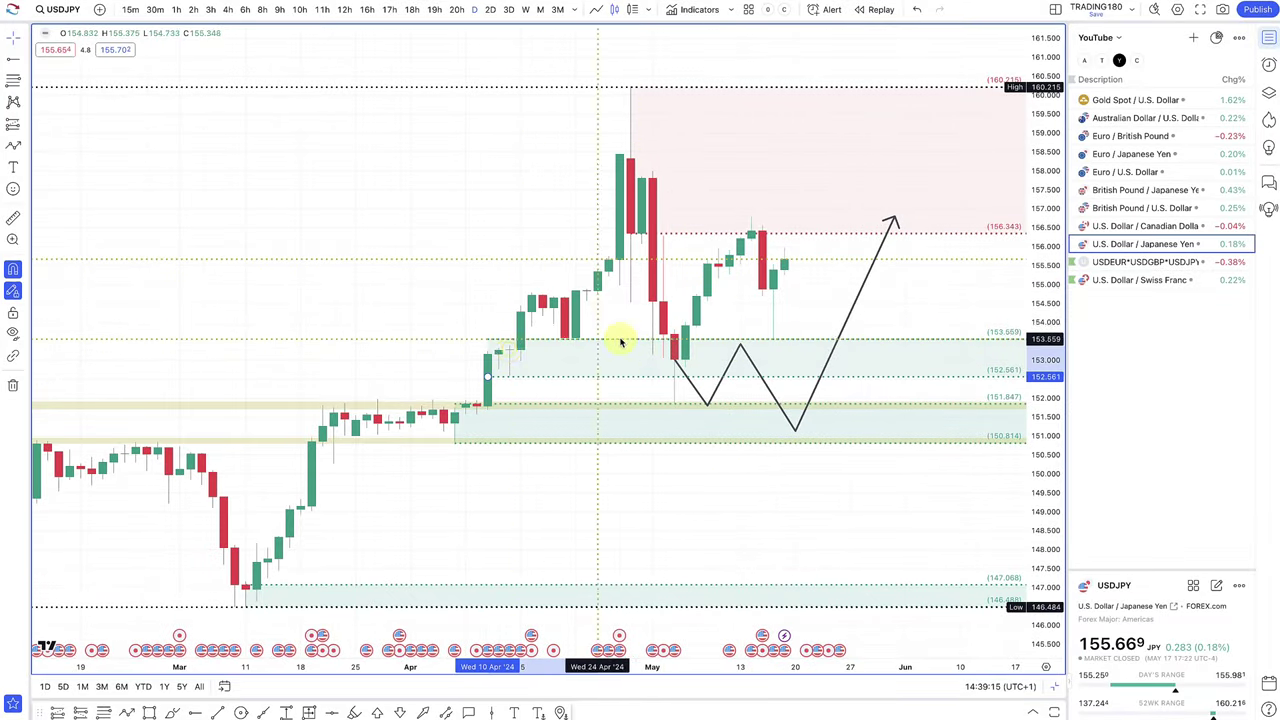
{"action": "left_click_drag", "start_coordinate": [620, 342], "coordinate": [677, 338]}
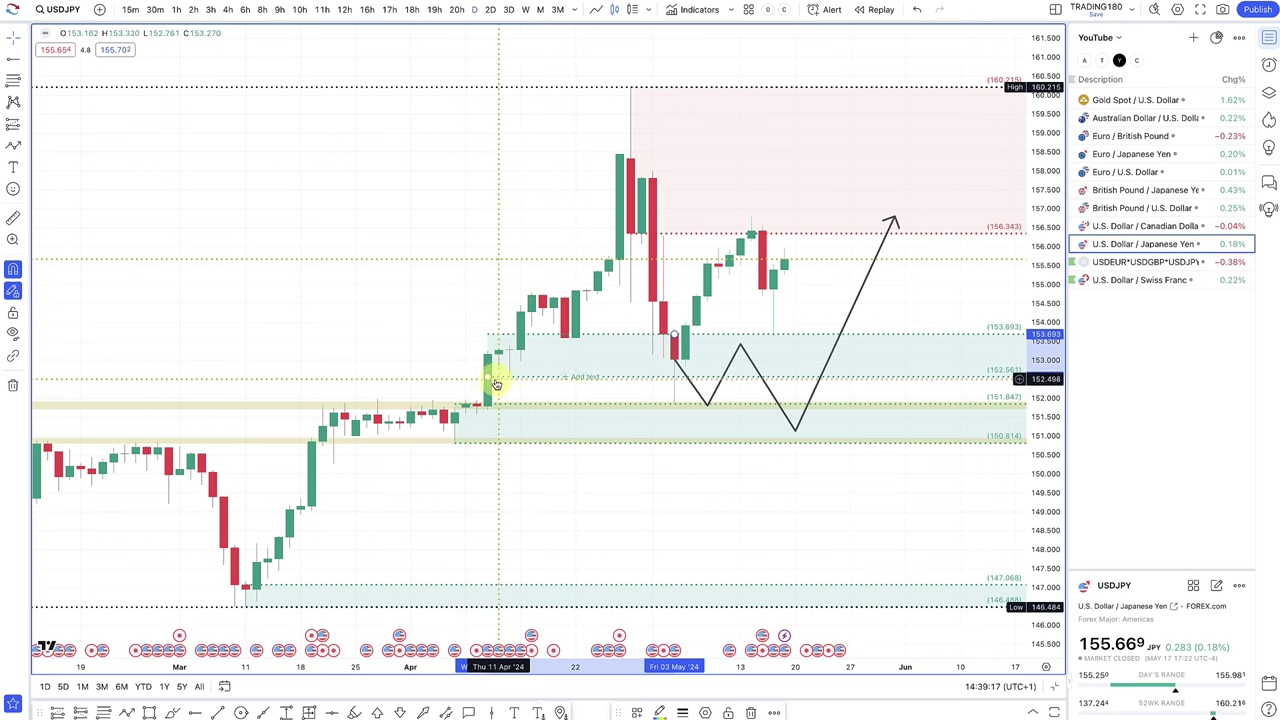
{"action": "left_click_drag", "start_coordinate": [487, 376], "coordinate": [677, 410]}
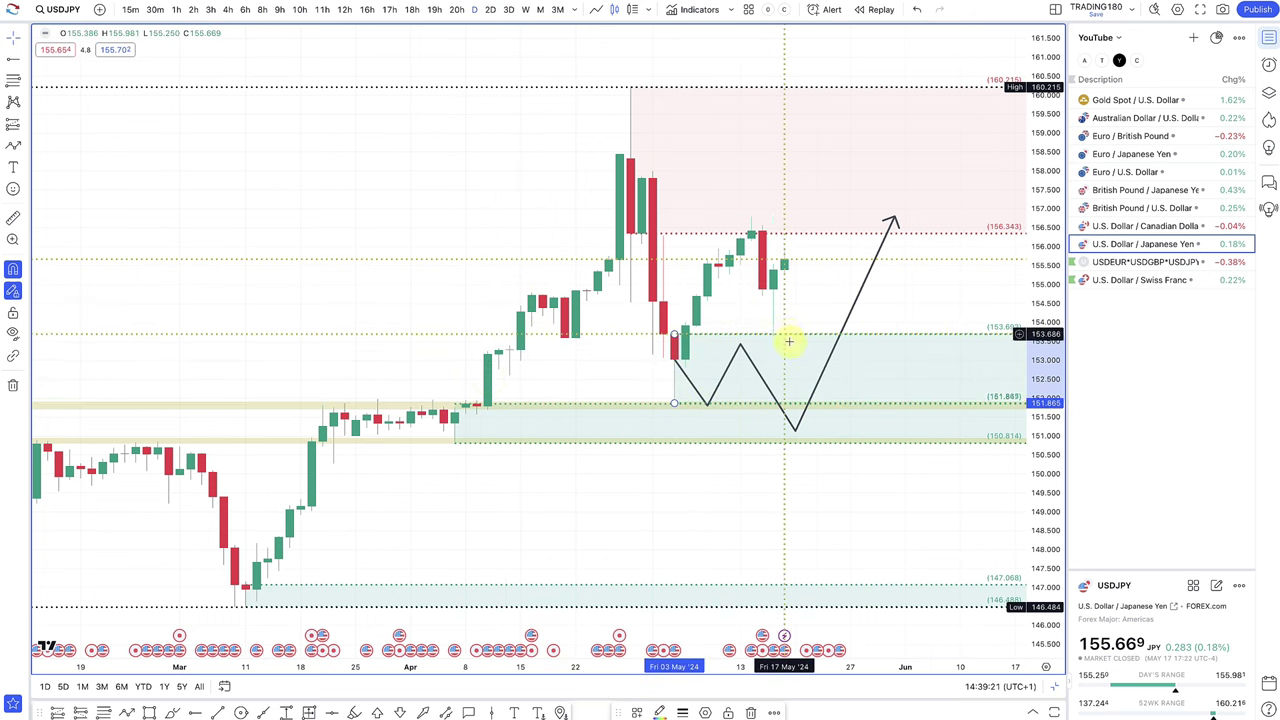
- Replace the old USDJPY projected path with a single arrow from the 17 May candle up to about 158 in the red supply zone
{"action": "left_click", "coordinate": [750, 362]}
{"action": "key", "text": "Delete"}
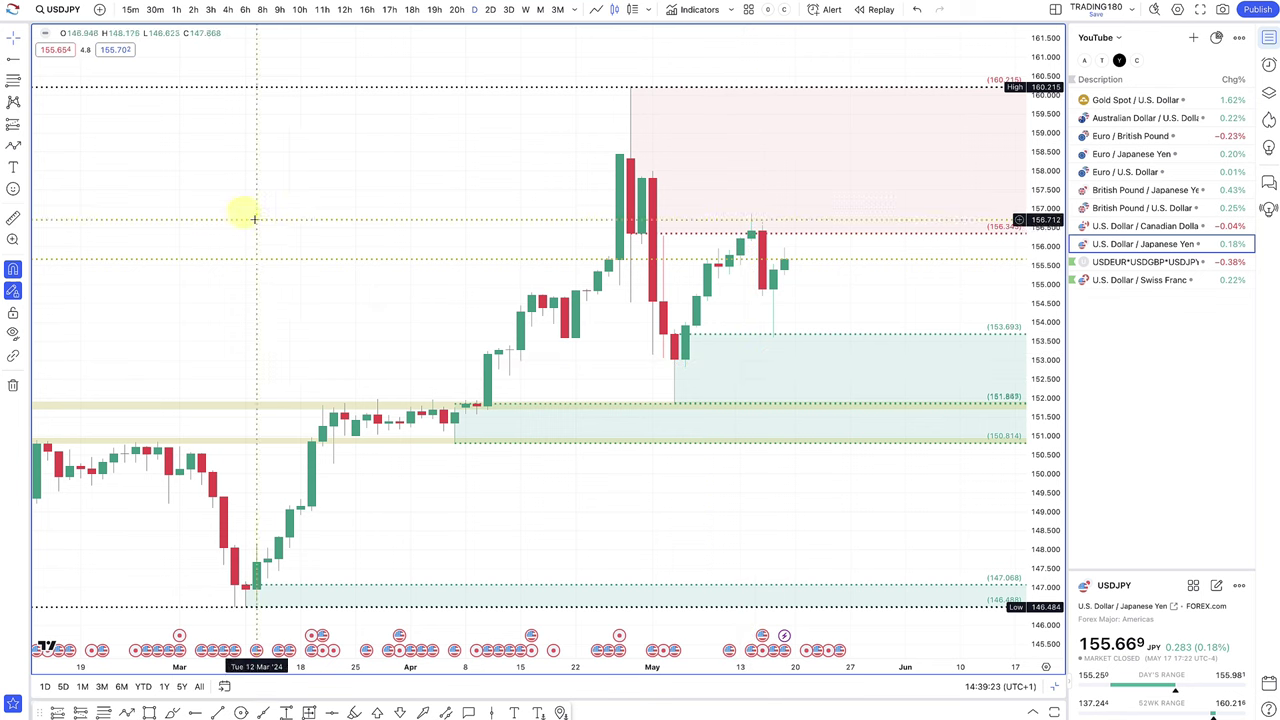
{"action": "left_click", "coordinate": [14, 147]}
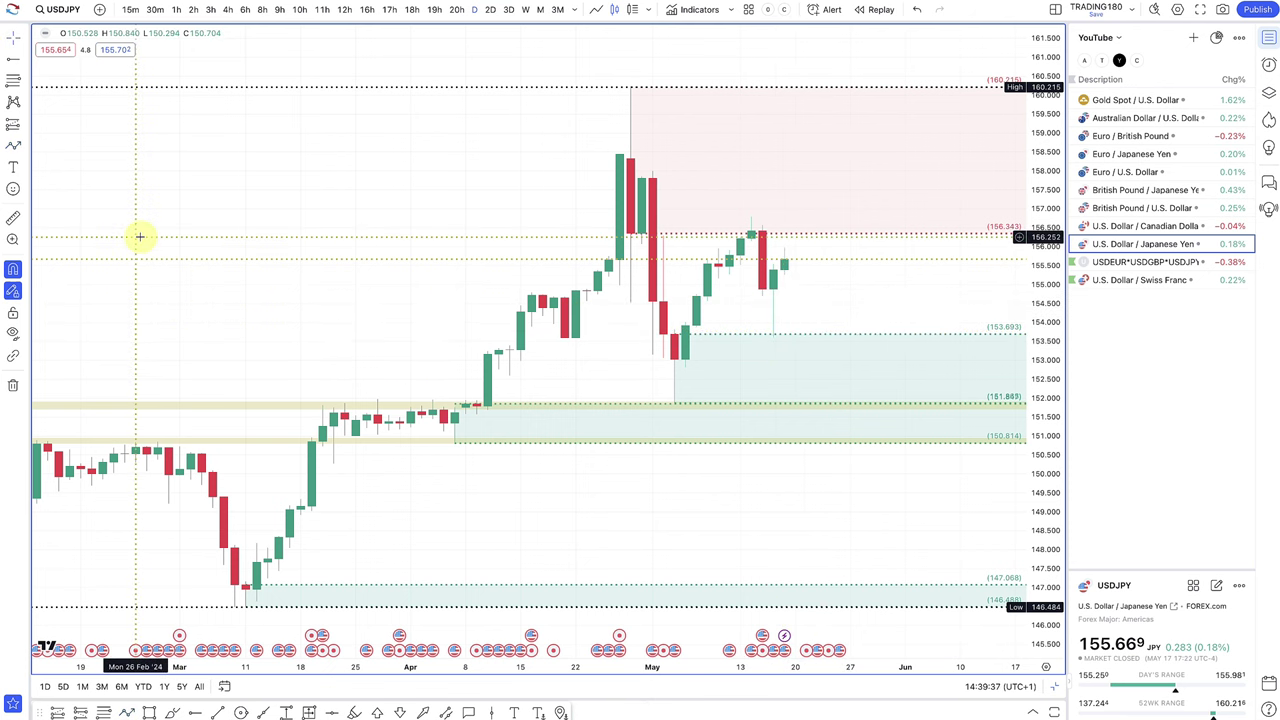
{"action": "left_click", "coordinate": [10, 148]}
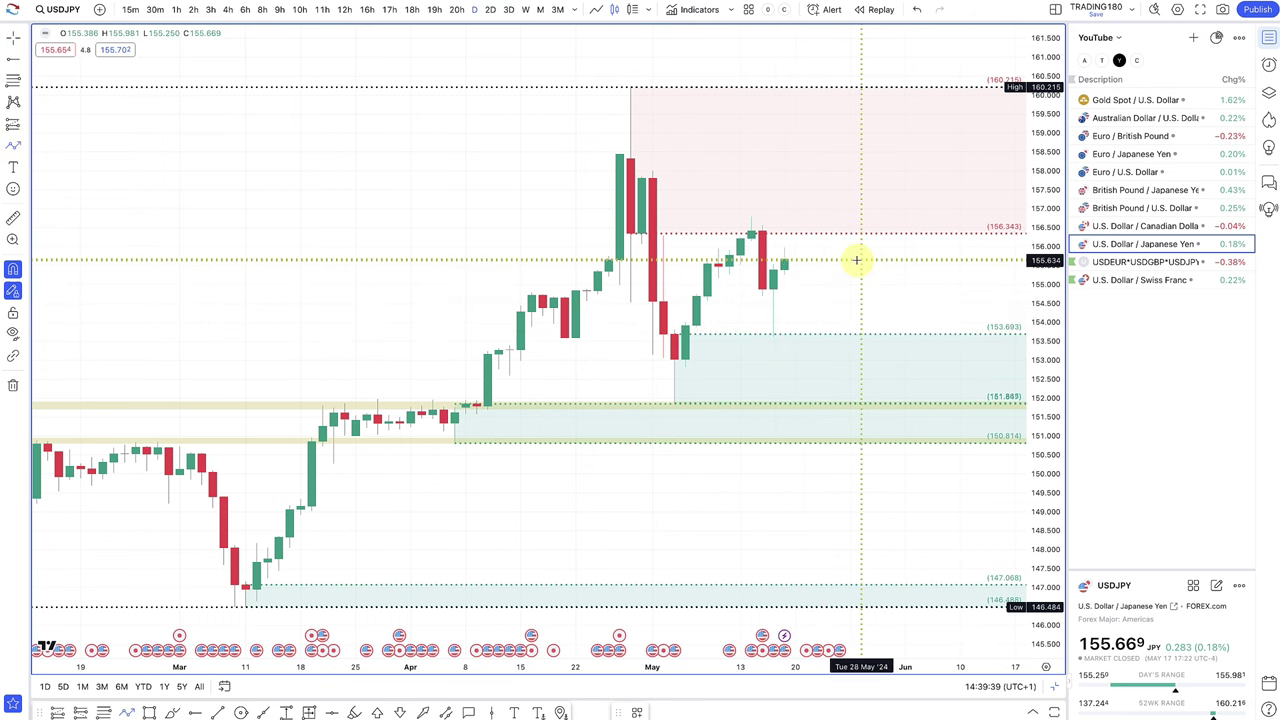
{"action": "left_click", "coordinate": [784, 262]}
{"action": "left_click", "coordinate": [838, 205]}
{"action": "left_click_drag", "start_coordinate": [849, 176], "coordinate": [849, 170]}
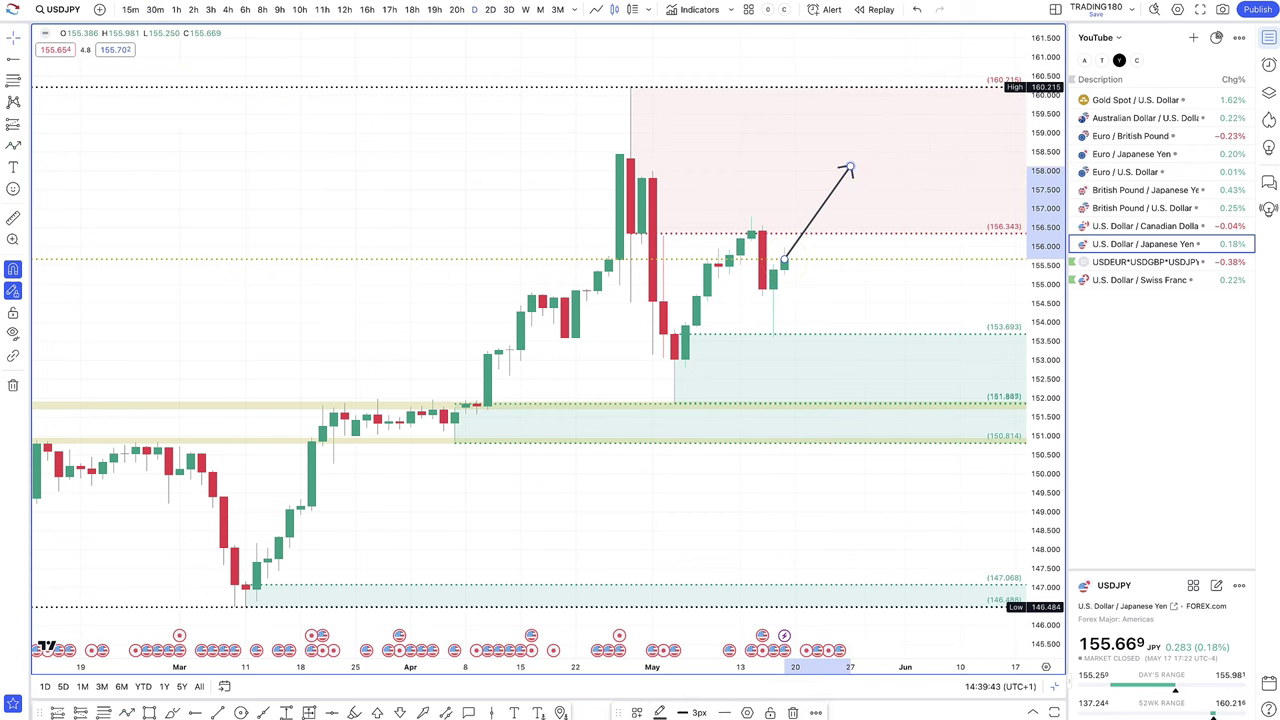
- Switch to Discord and read the japan channel's posts on GDP and Bank of Japan rate expectations, enlarging the Shrinking Economy chart
{"action": "key", "text": "super+Tab"}
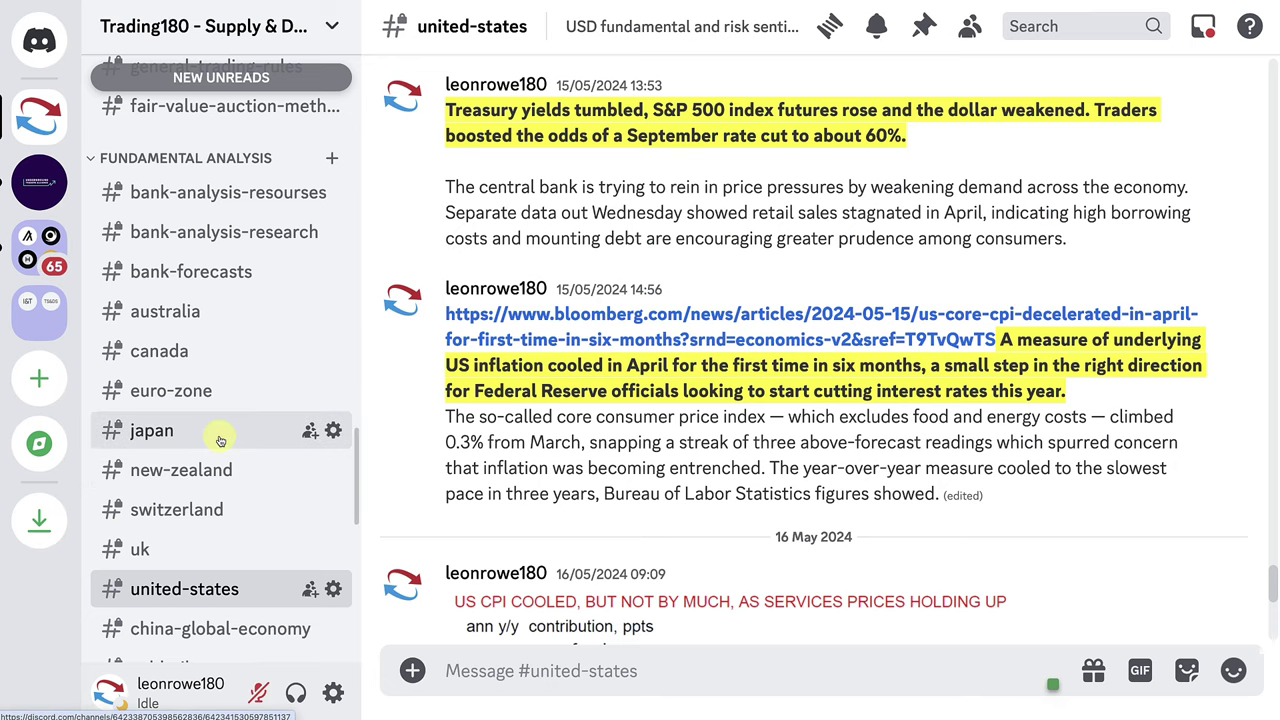
{"action": "left_click", "coordinate": [152, 430]}
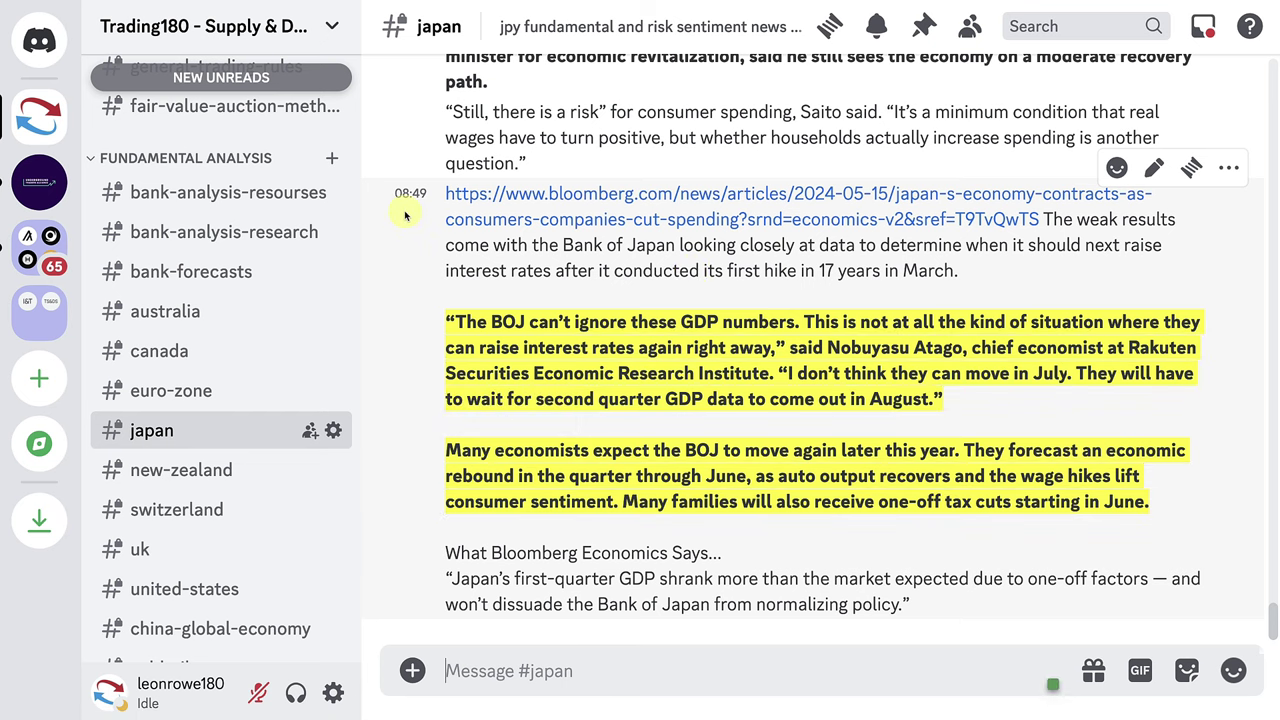
{"action": "scroll", "coordinate": [405, 215], "scroll_direction": "up", "scroll_amount": 10}
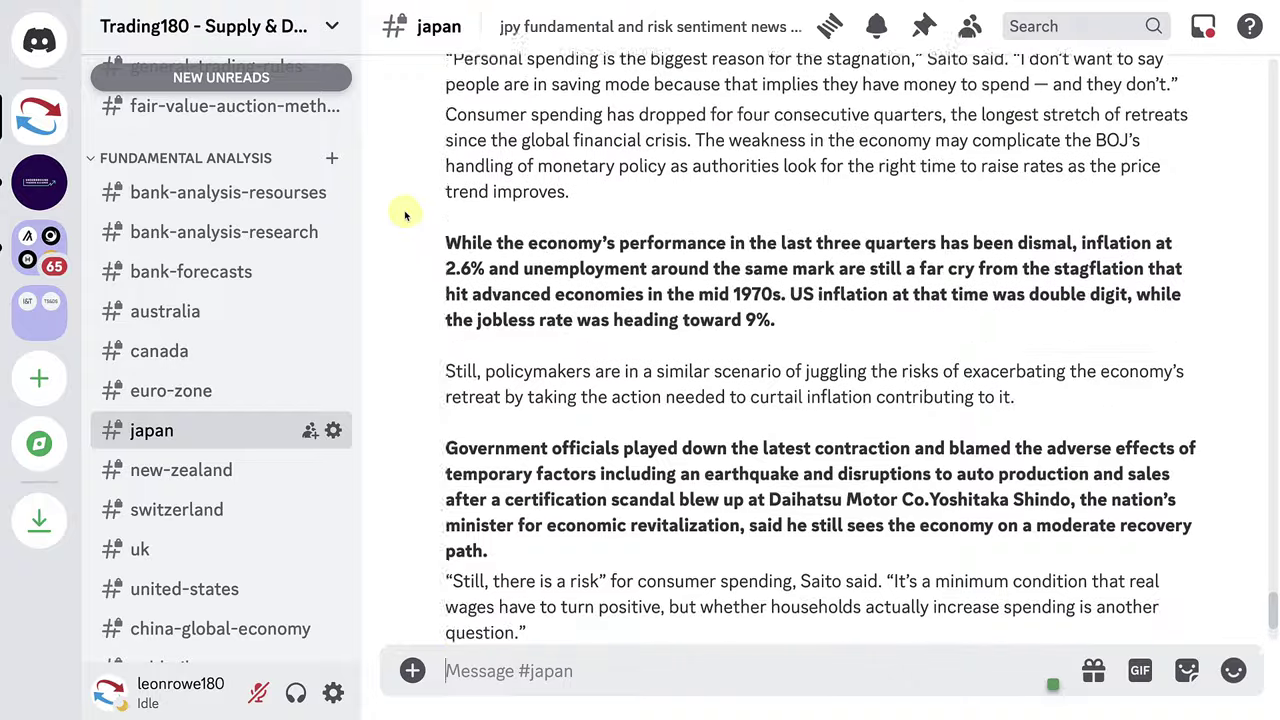
{"action": "scroll", "coordinate": [405, 215], "scroll_direction": "up", "scroll_amount": 5}
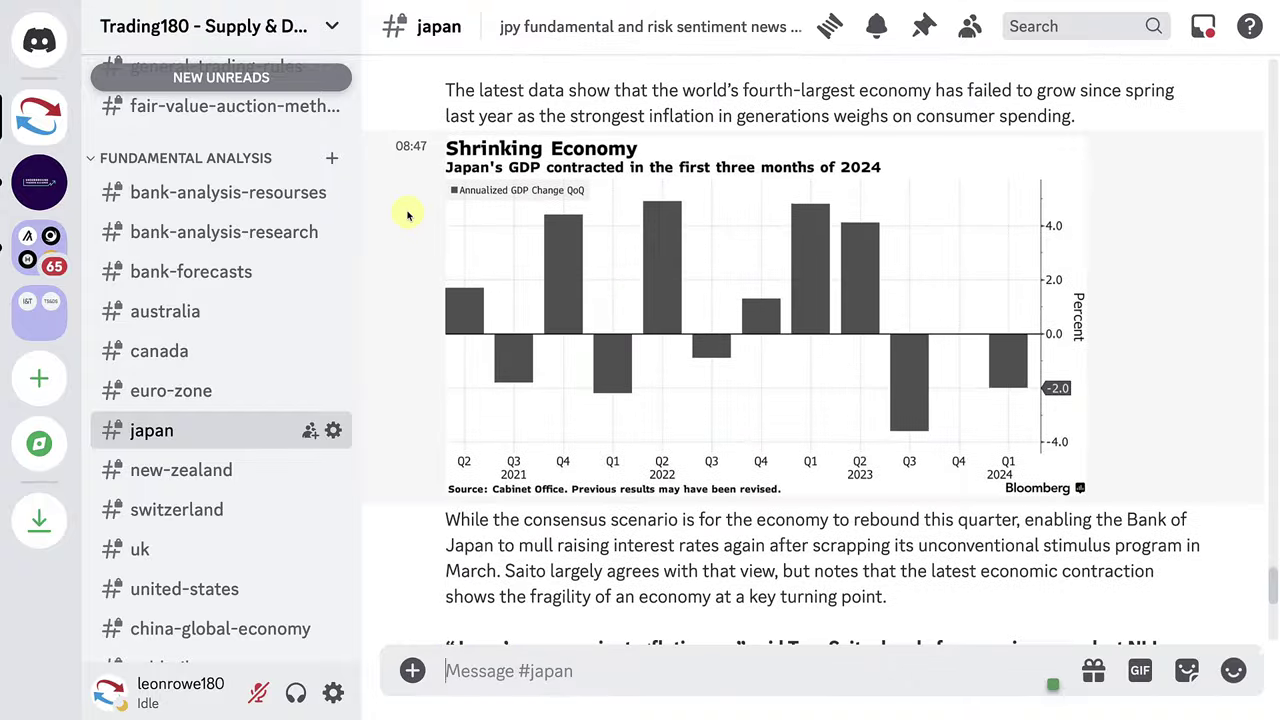
{"action": "left_click", "coordinate": [757, 312]}
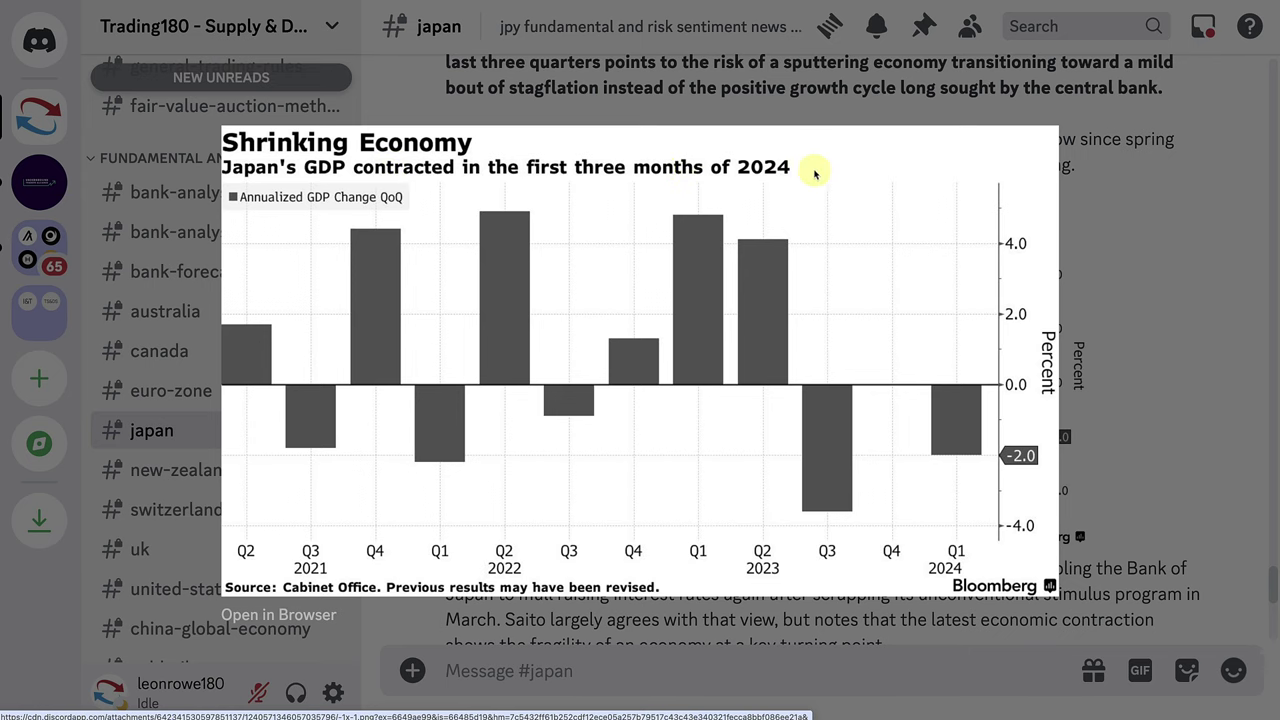
{"action": "left_click", "coordinate": [1129, 526]}
{"action": "scroll", "coordinate": [1063, 571], "scroll_direction": "down", "scroll_amount": 8}
{"action": "scroll", "coordinate": [1063, 571], "scroll_direction": "down", "scroll_amount": 10}
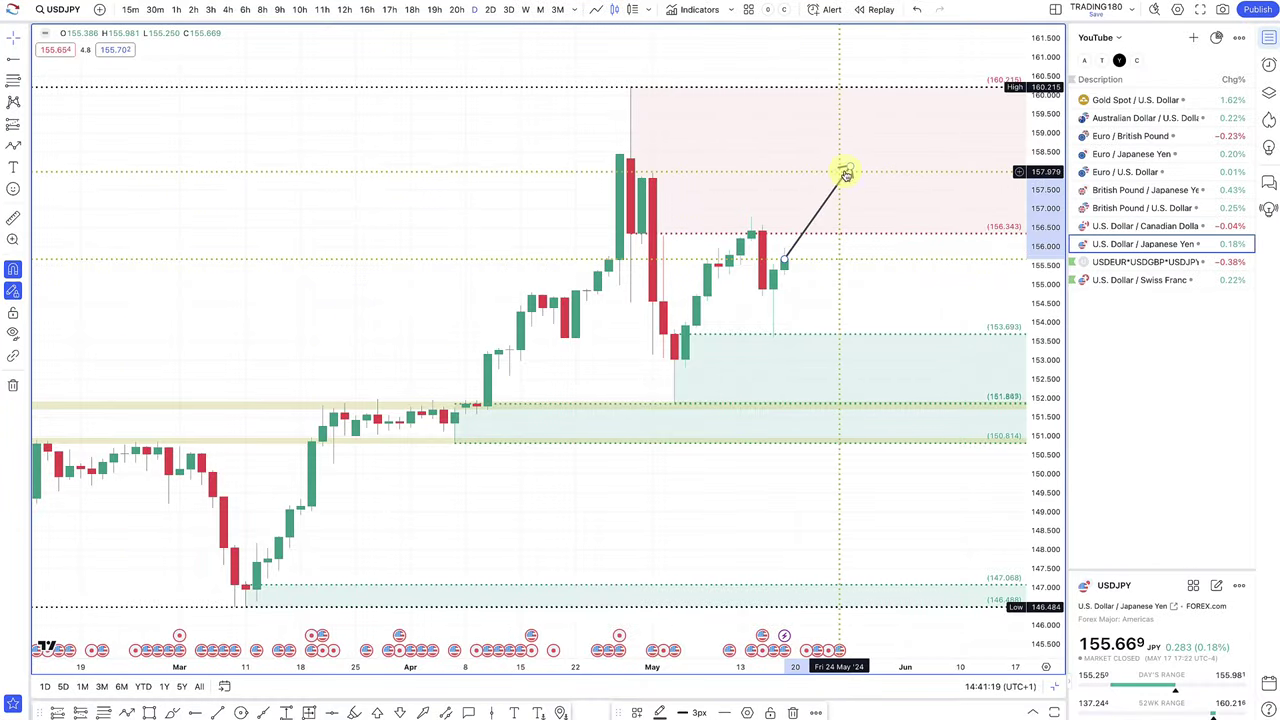
- Back on the TradingView USDJPY chart, shorten the projected arrow so it ends at about 157.6 on 23 May
{"action": "left_click_drag", "start_coordinate": [847, 170], "coordinate": [826, 189]}
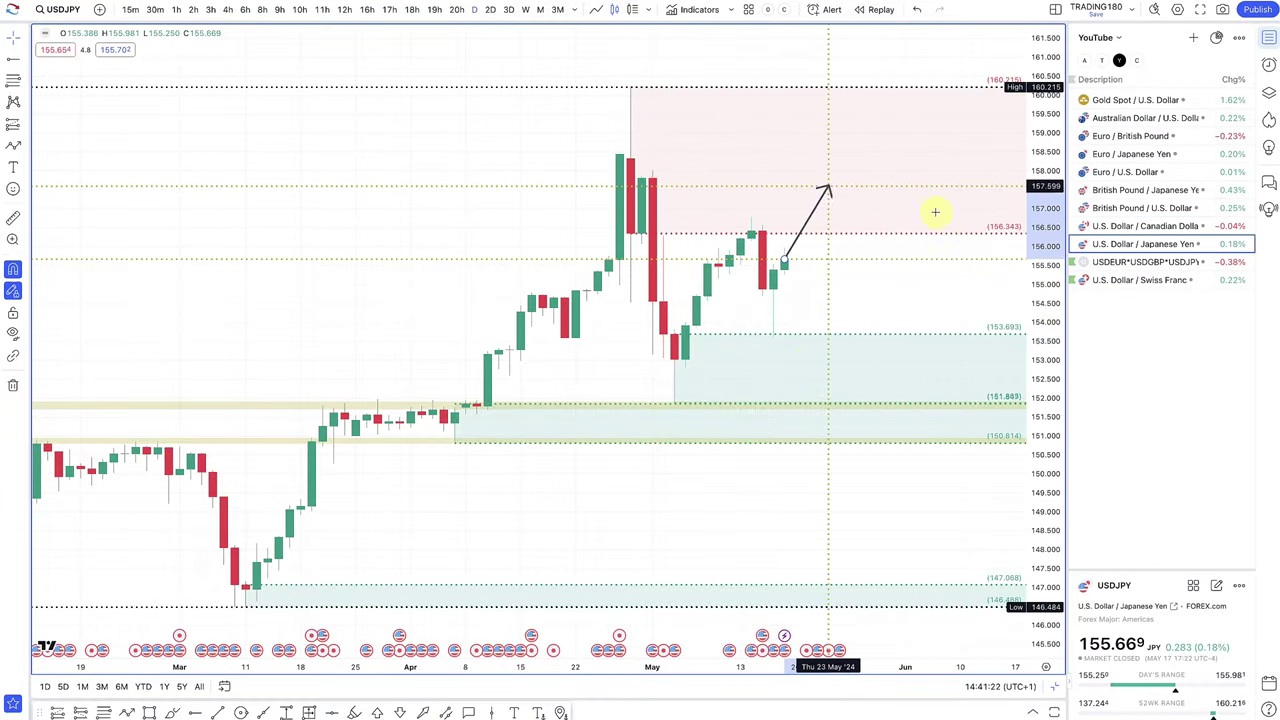
- On the USDCAD chart, draw a projected path from the 17 May candle down to about 1.3555, then up to about 1.3695 on 31 May
{"action": "left_click", "coordinate": [1131, 226]}
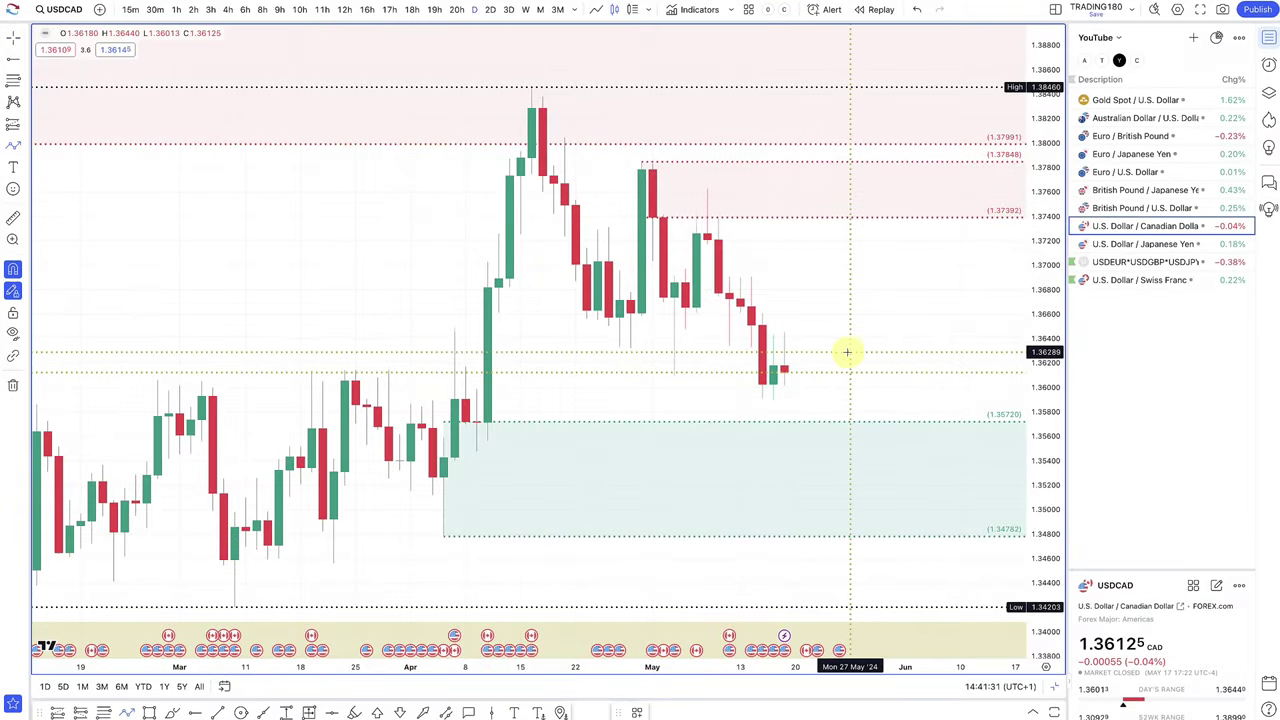
{"action": "left_click", "coordinate": [784, 371]}
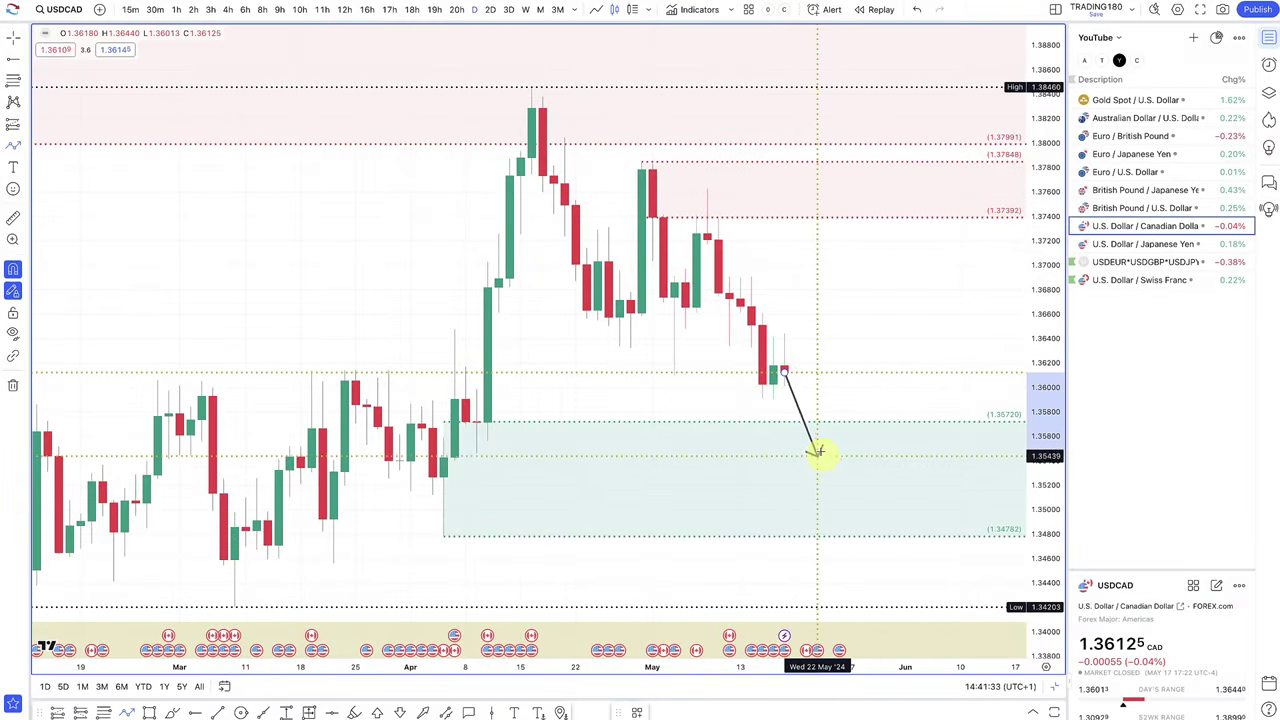
{"action": "left_click", "coordinate": [817, 441]}
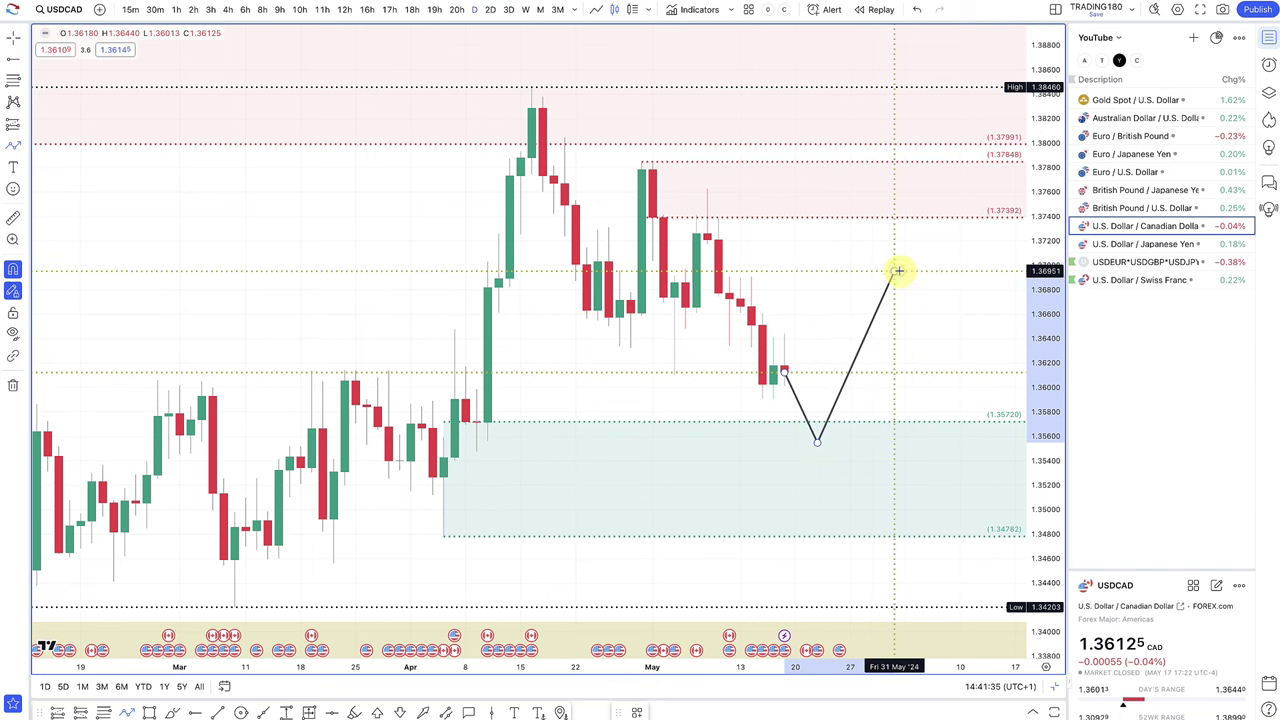
{"action": "left_click", "coordinate": [896, 271]}
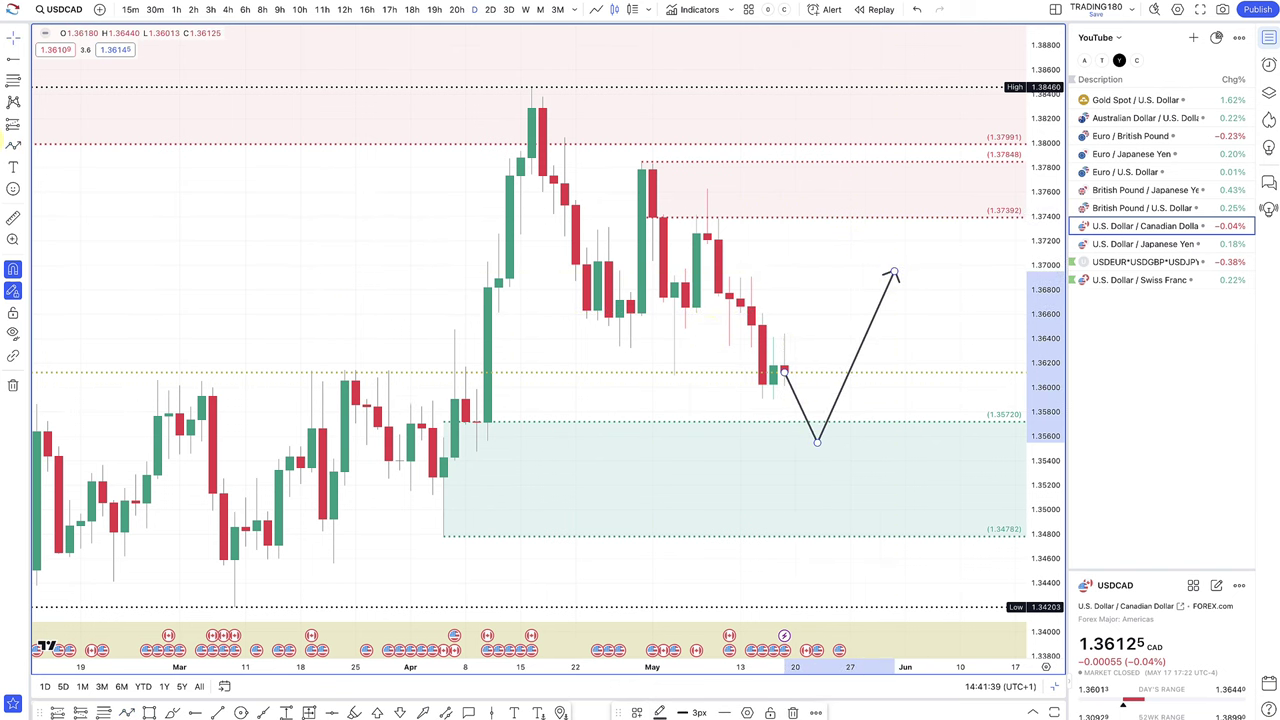
- Draw a second USDCAD path from the 17 May candle up to about 1.373, and move the first path's turning point to about 1.356 on 21 May
{"action": "left_click", "coordinate": [10, 146]}
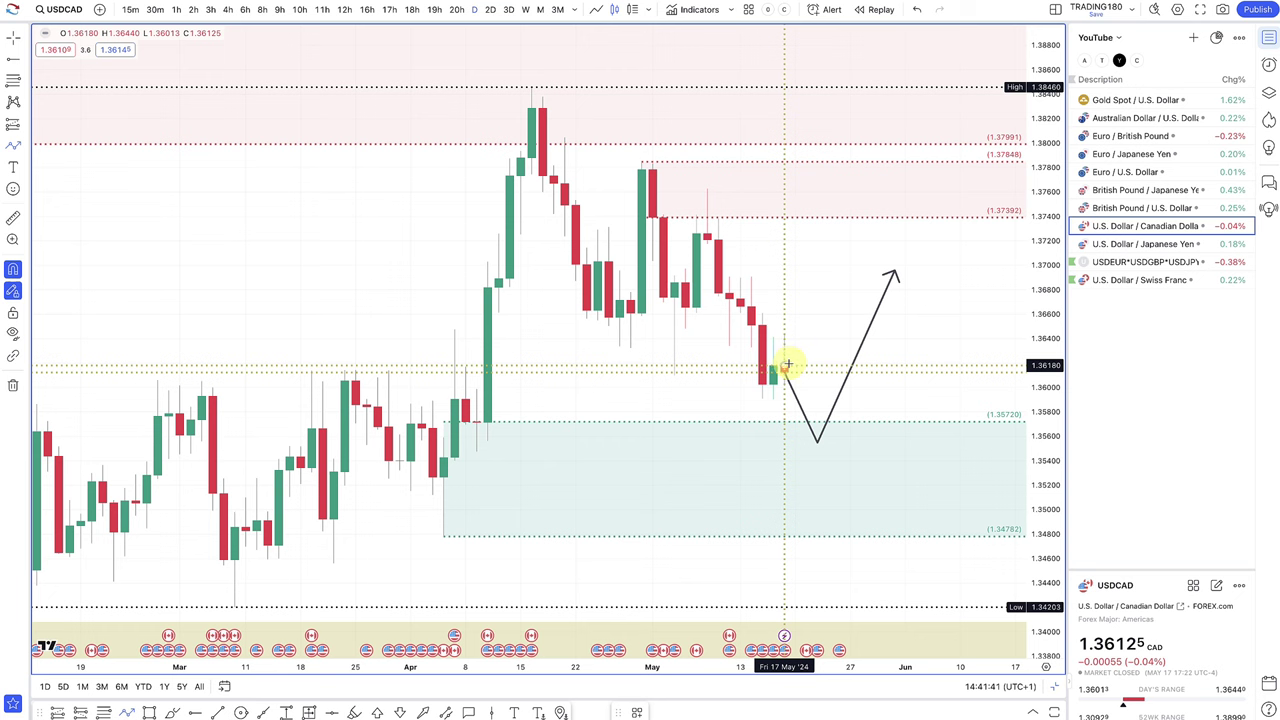
{"action": "left_click", "coordinate": [787, 365]}
{"action": "left_click", "coordinate": [851, 223]}
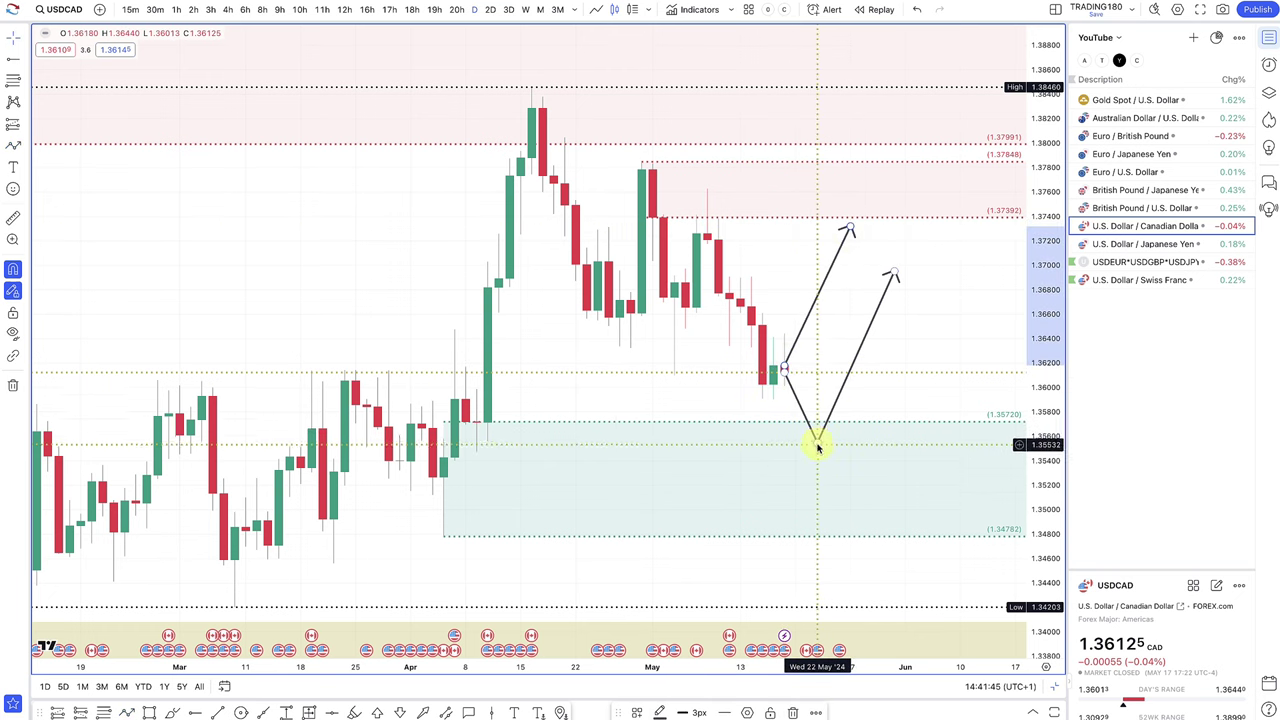
{"action": "mouse_move", "coordinate": [818, 447]}
{"action": "left_mouse_down"}
{"action": "mouse_move", "coordinate": [797, 443]}
{"action": "mouse_move", "coordinate": [806, 435]}
{"action": "left_mouse_up"}
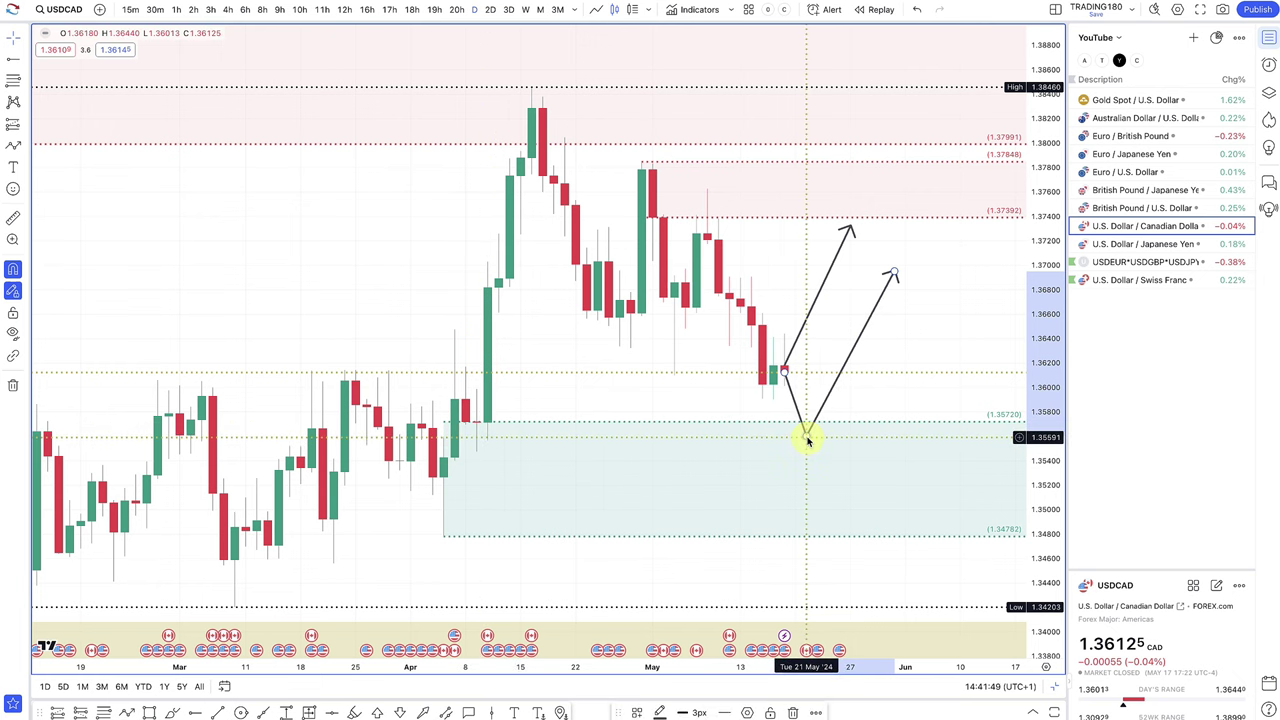
- Extend the lower USDCAD supply zone's bottom edge down to 1.36656 at the 7 May candle
{"action": "scroll", "coordinate": [751, 426], "scroll_direction": "down", "scroll_amount": 2}
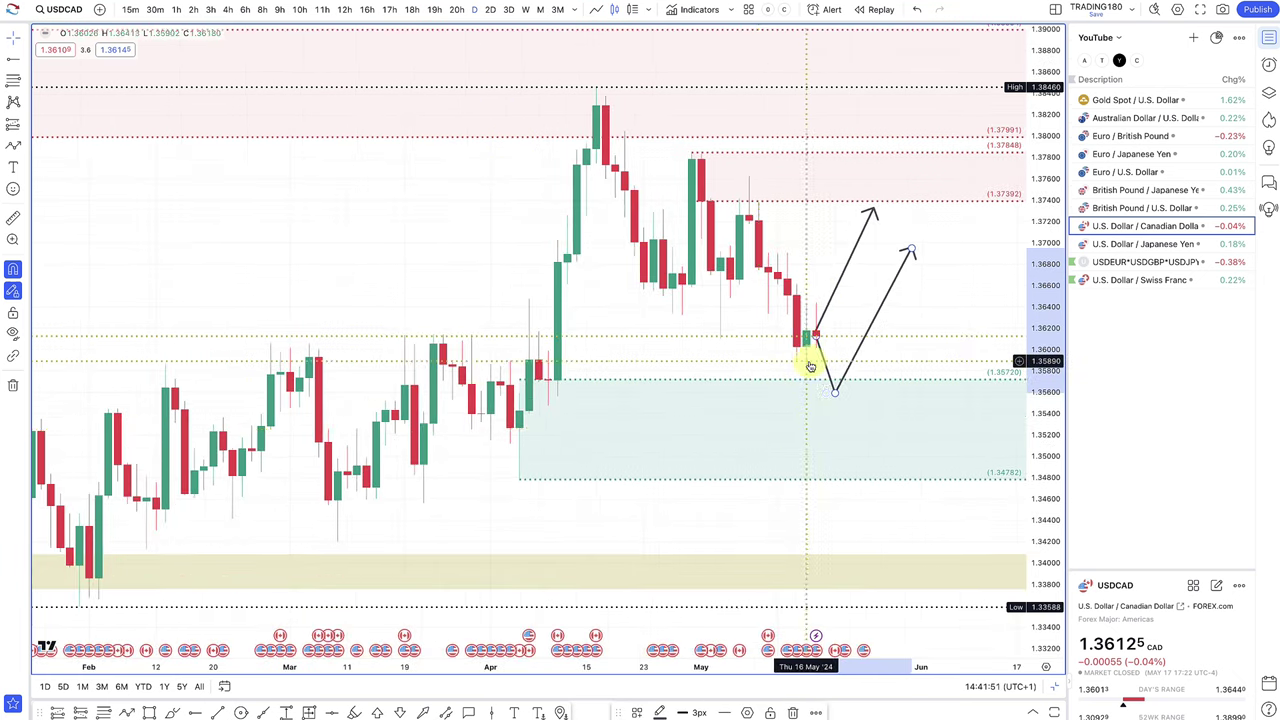
{"action": "scroll", "coordinate": [810, 366], "scroll_direction": "up", "scroll_amount": 1}
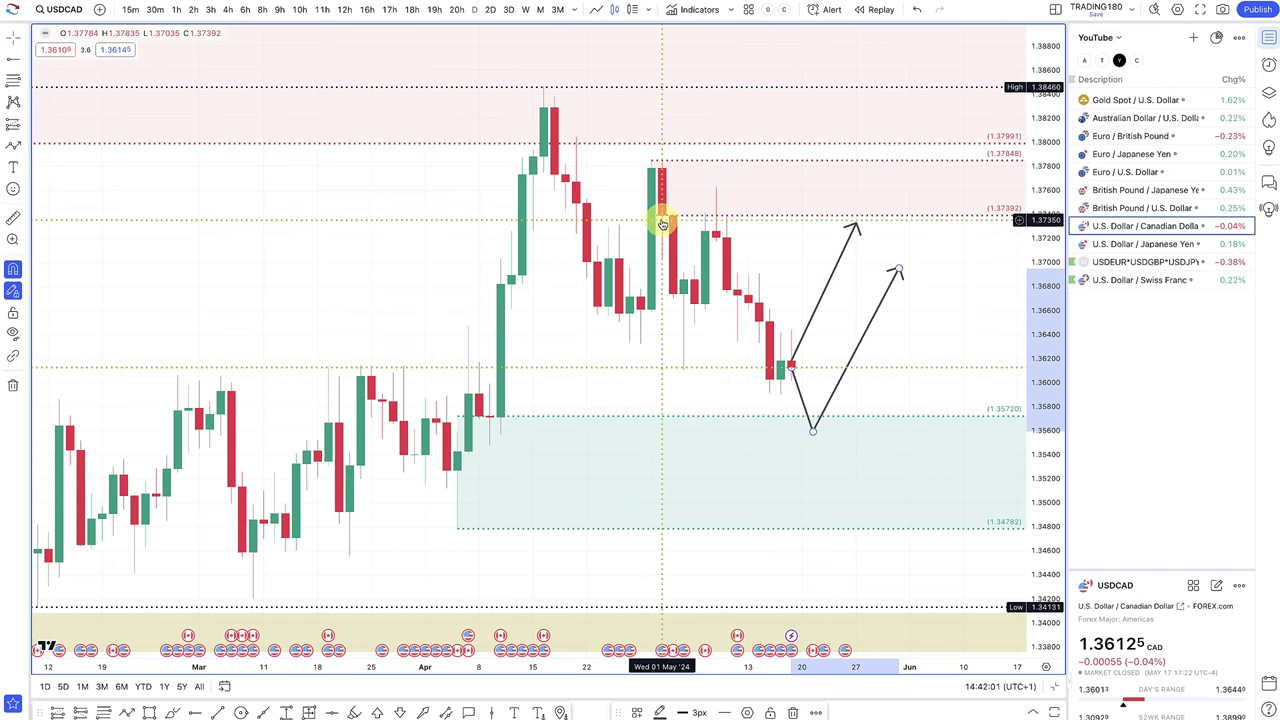
{"action": "left_click_drag", "start_coordinate": [663, 215], "coordinate": [811, 312]}
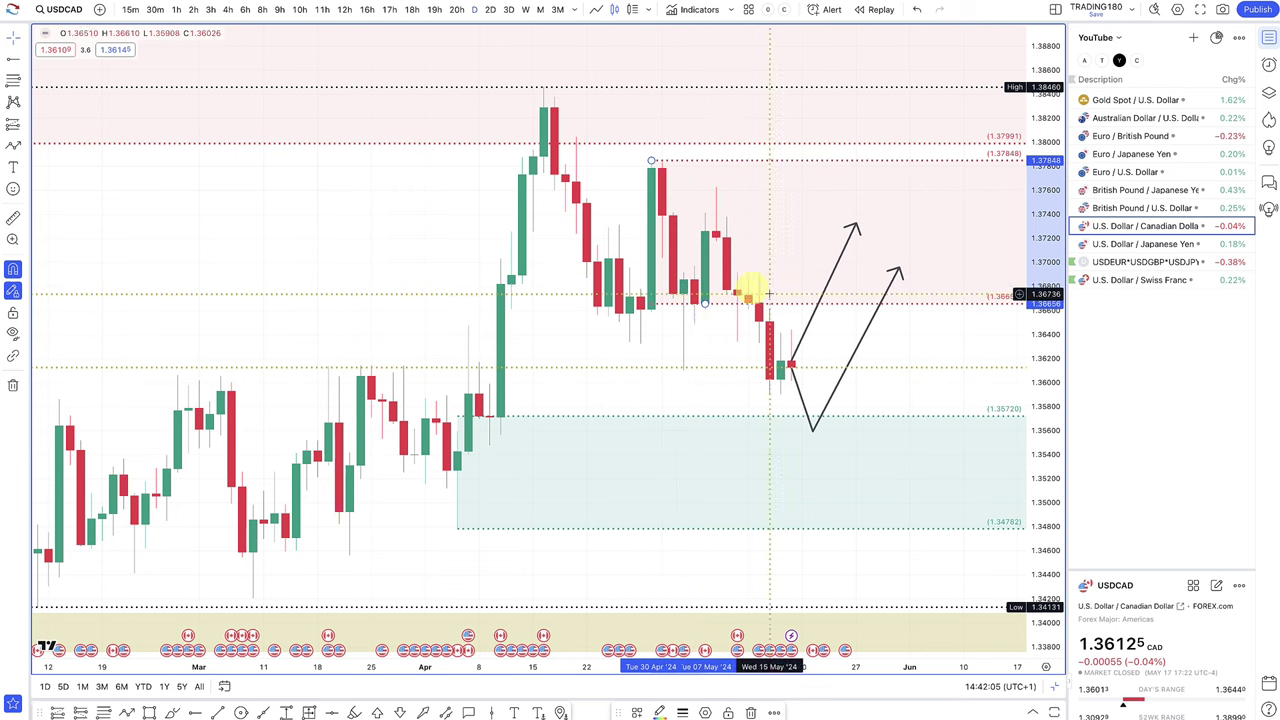
- Trace USDCAD's swings from the 16 April high to about 1.375 on 22 May, and move the lower projected path's turning point deeper into demand
{"action": "scroll", "coordinate": [852, 304], "scroll_direction": "down", "scroll_amount": 5}
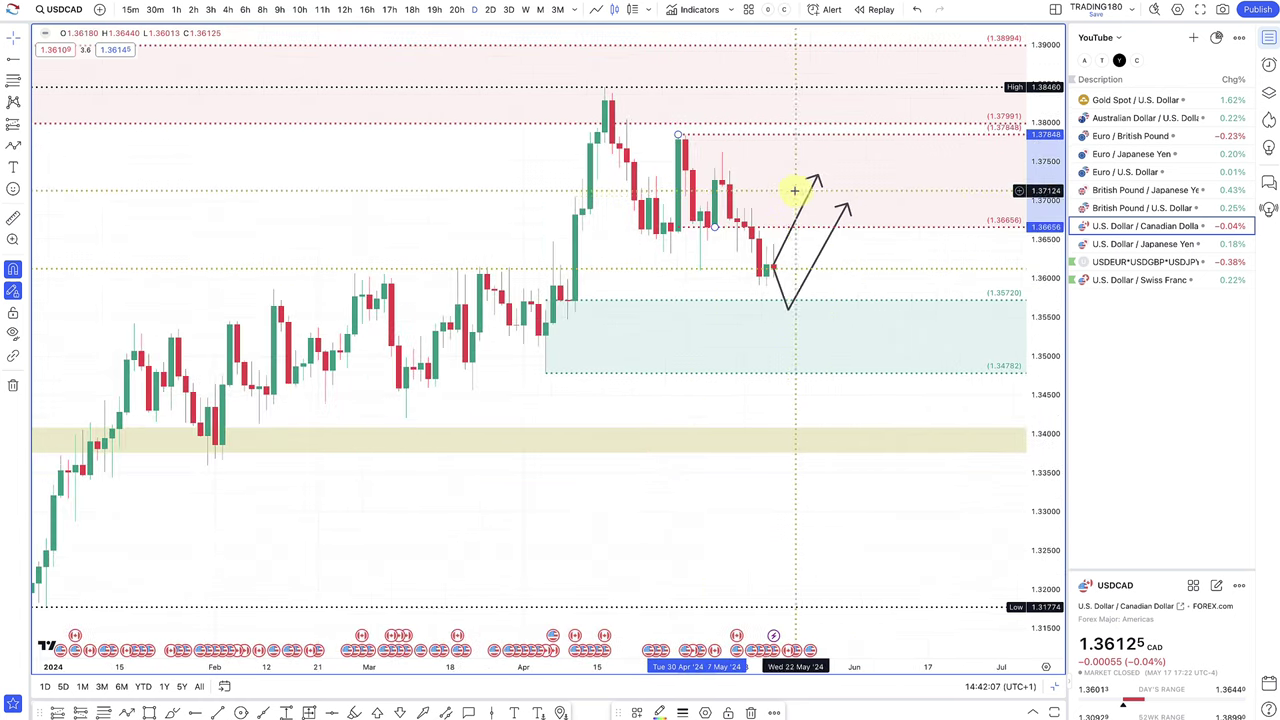
{"action": "scroll", "coordinate": [757, 160], "scroll_direction": "down", "scroll_amount": 3}
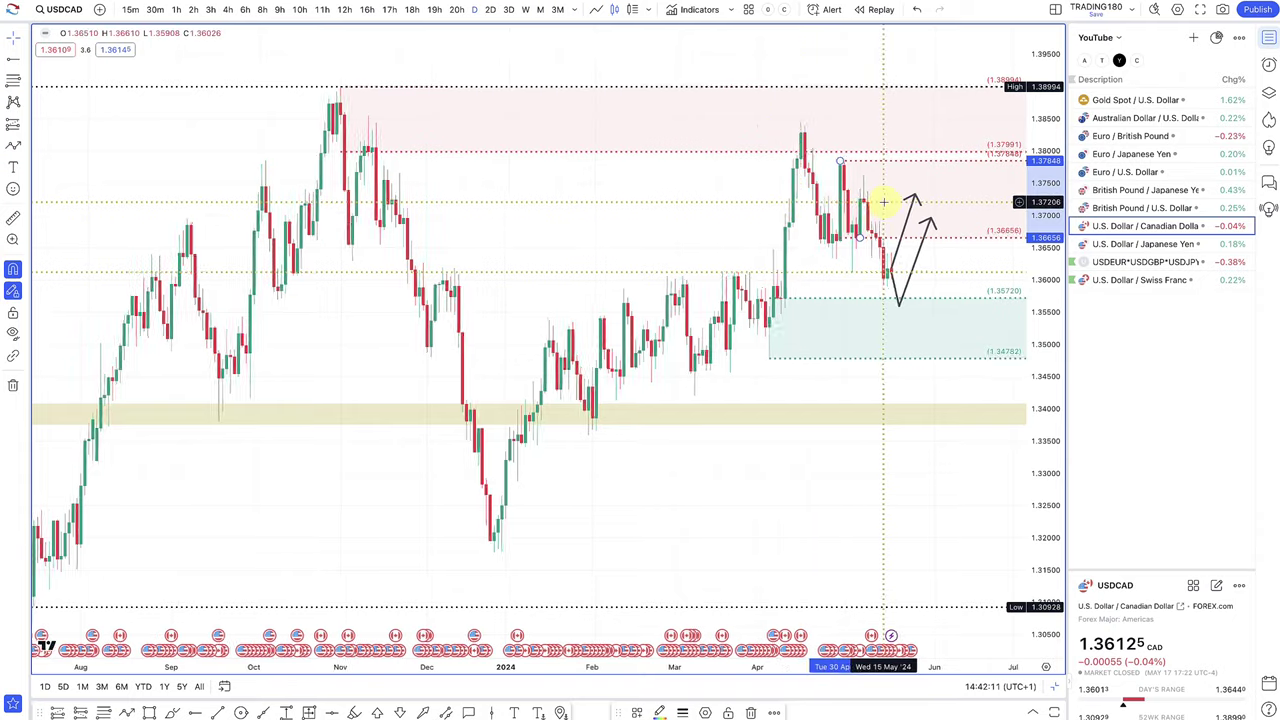
{"action": "scroll", "coordinate": [878, 212], "scroll_direction": "up", "scroll_amount": 3}
{"action": "scroll", "coordinate": [833, 187], "scroll_direction": "up", "scroll_amount": 2}
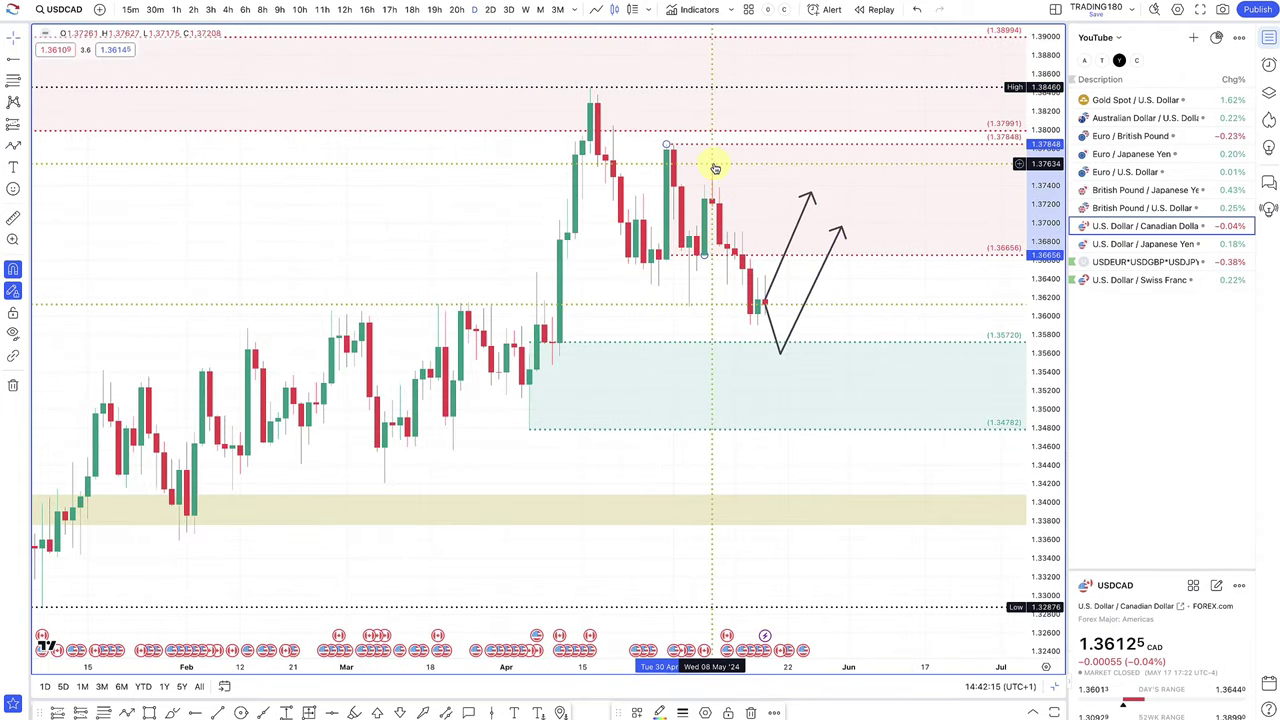
{"action": "scroll", "coordinate": [710, 188], "scroll_direction": "up", "scroll_amount": 2}
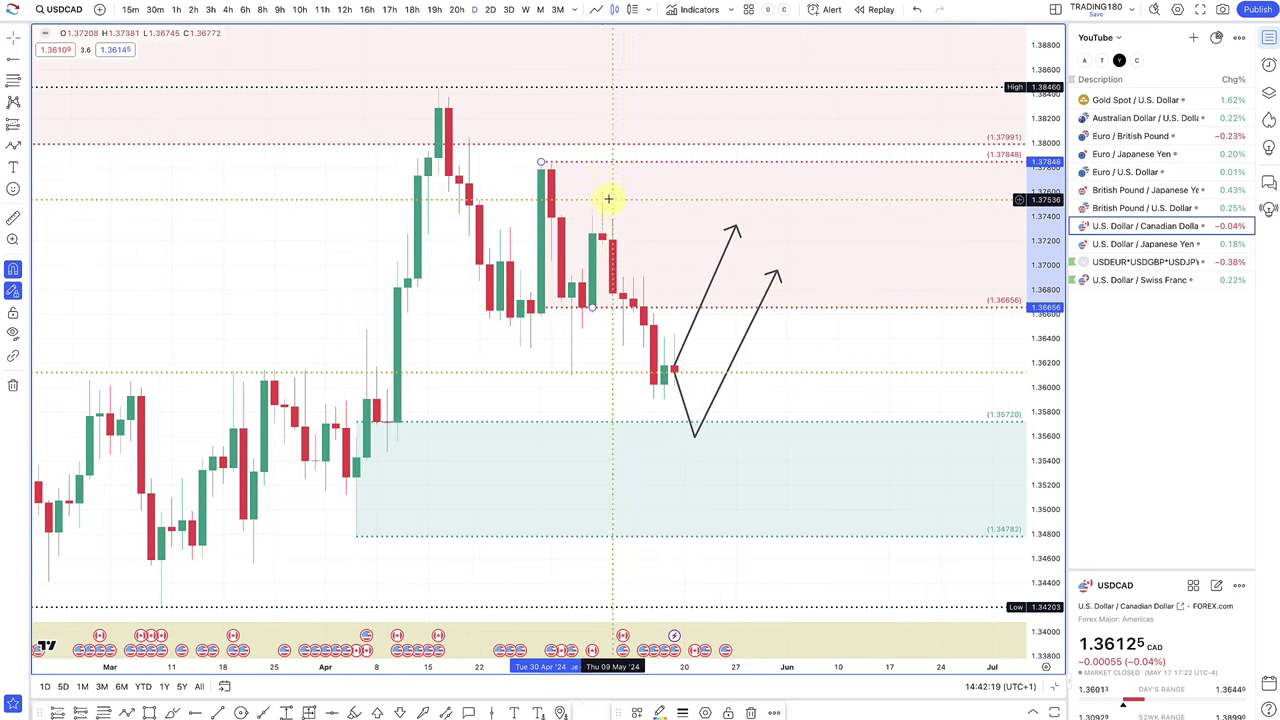
{"action": "left_click", "coordinate": [126, 712]}
{"action": "left_click", "coordinate": [440, 87]}
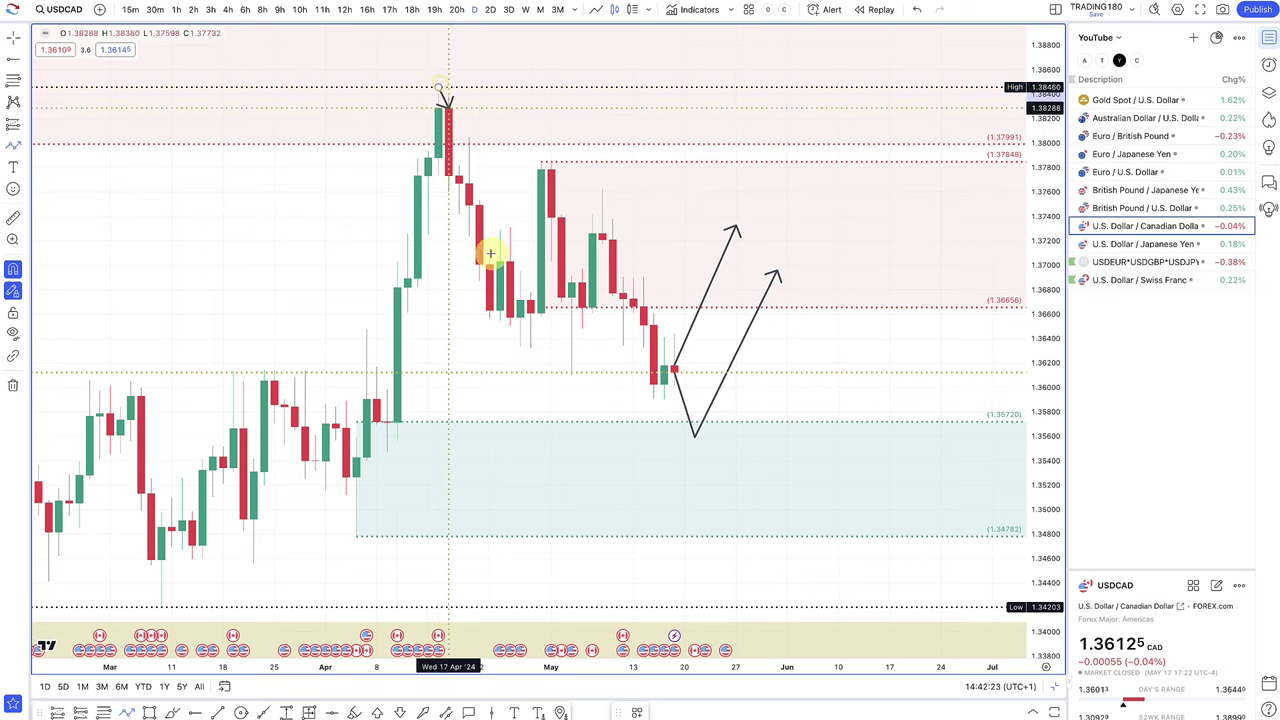
{"action": "left_click", "coordinate": [519, 346]}
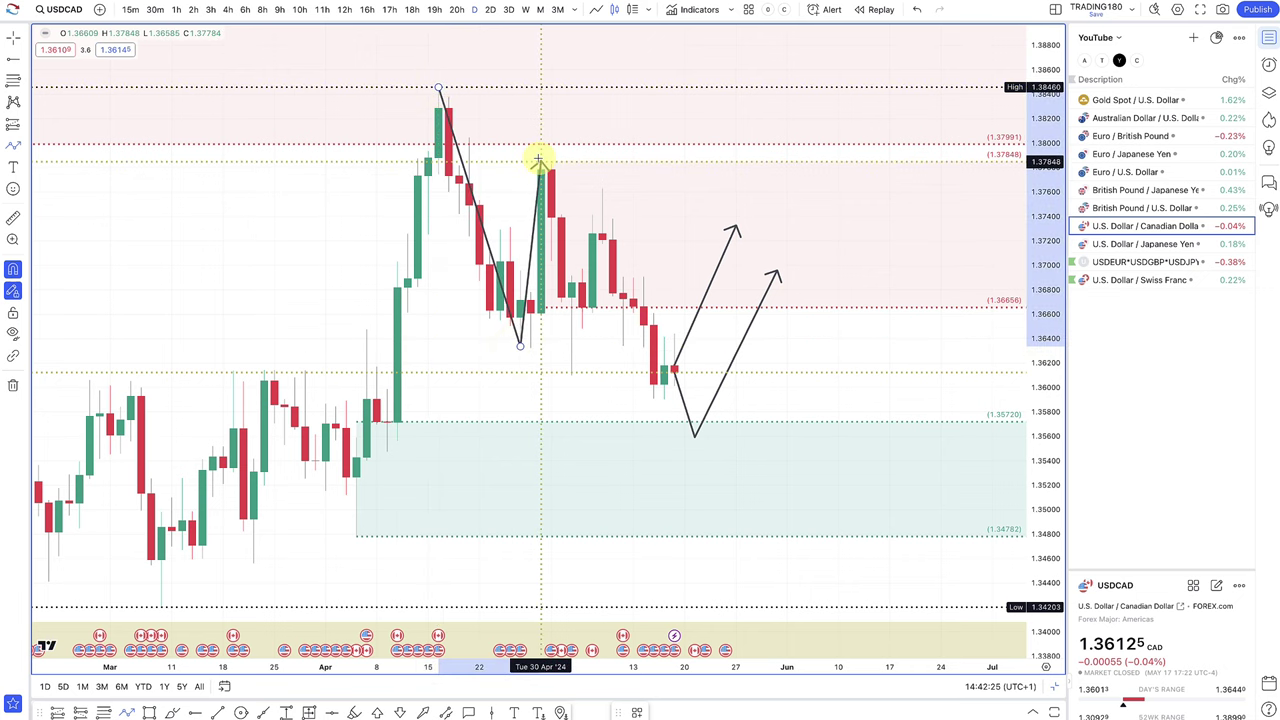
{"action": "left_click", "coordinate": [540, 162]}
{"action": "left_click", "coordinate": [571, 372]}
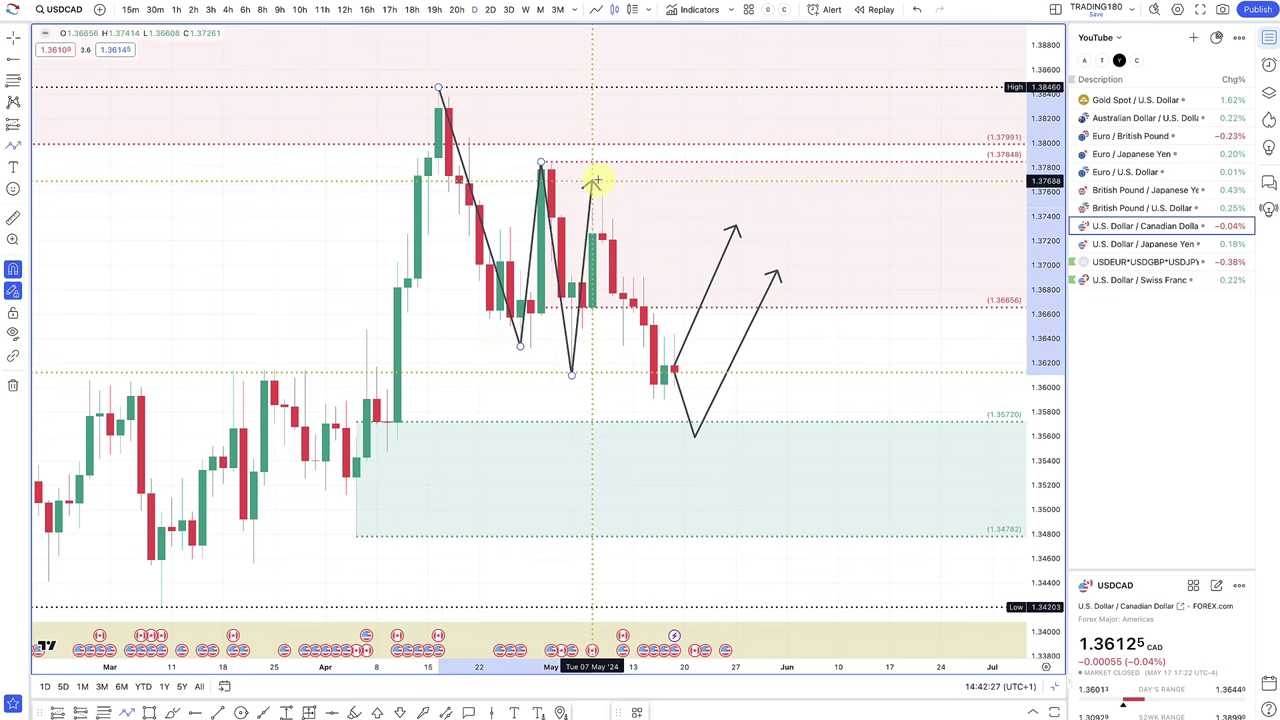
{"action": "left_click", "coordinate": [602, 188]}
{"action": "left_click", "coordinate": [663, 398]}
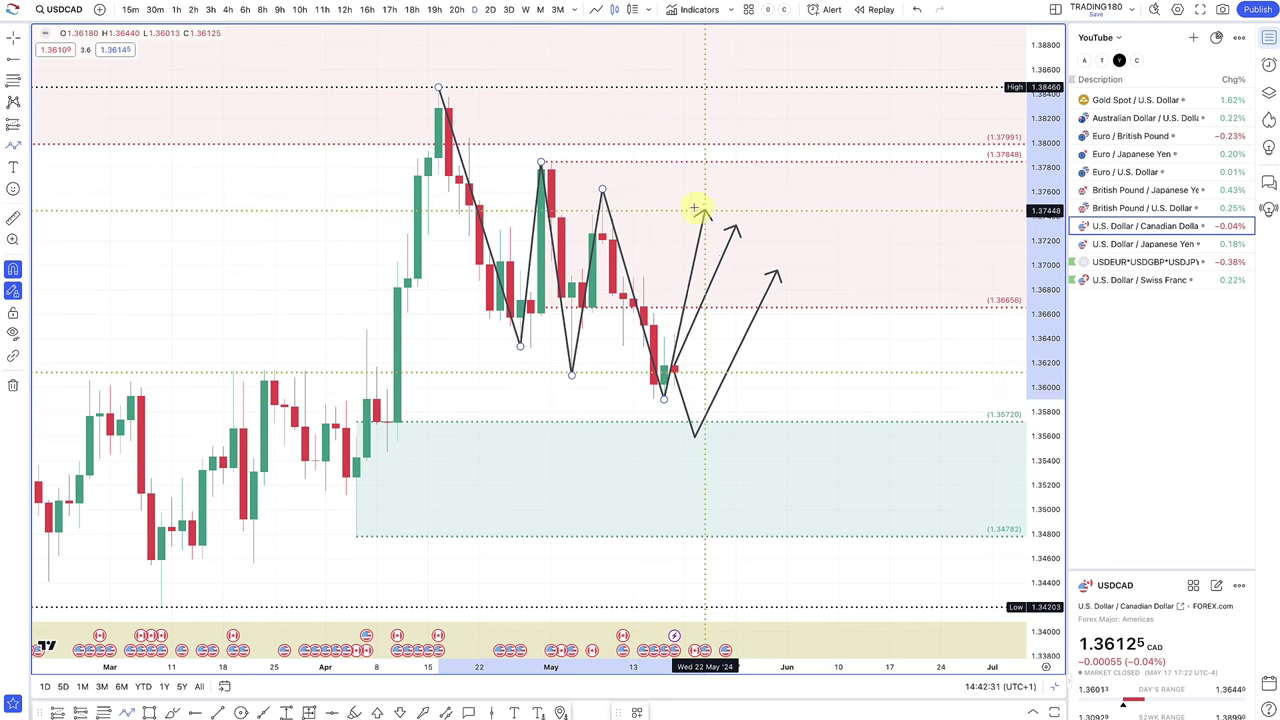
{"action": "left_click", "coordinate": [705, 203]}
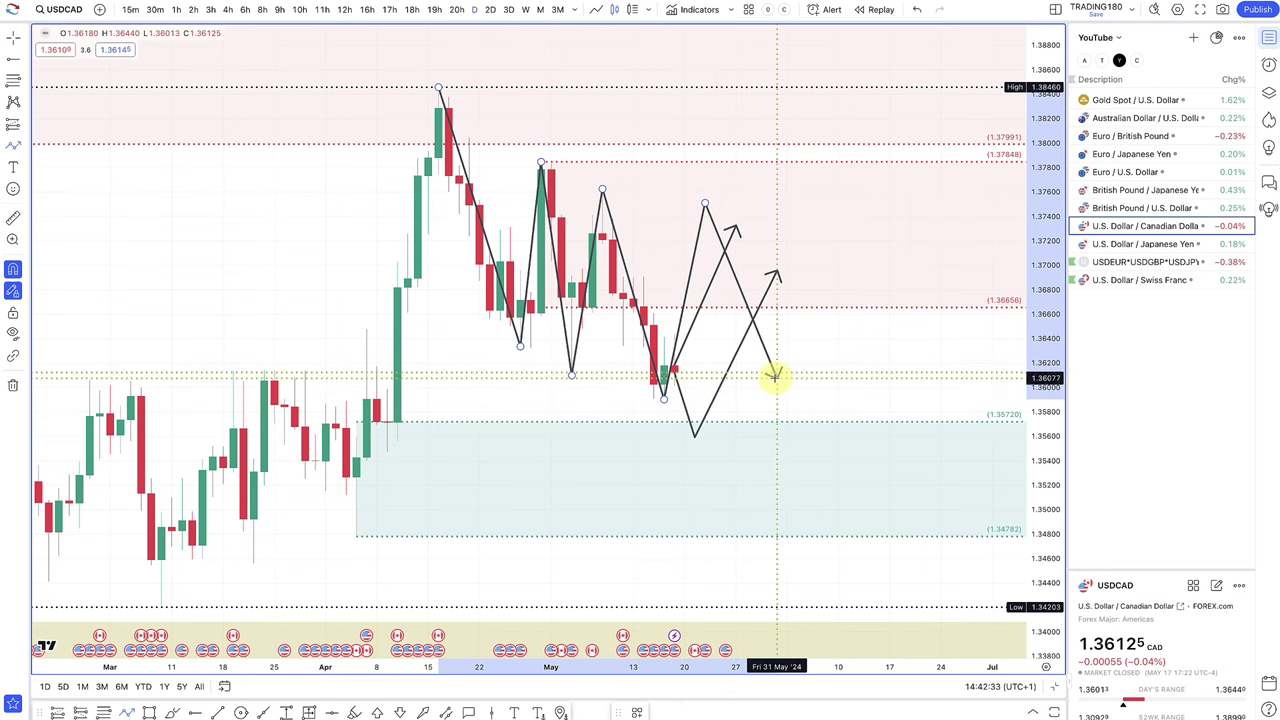
{"action": "key", "text": "Escape"}
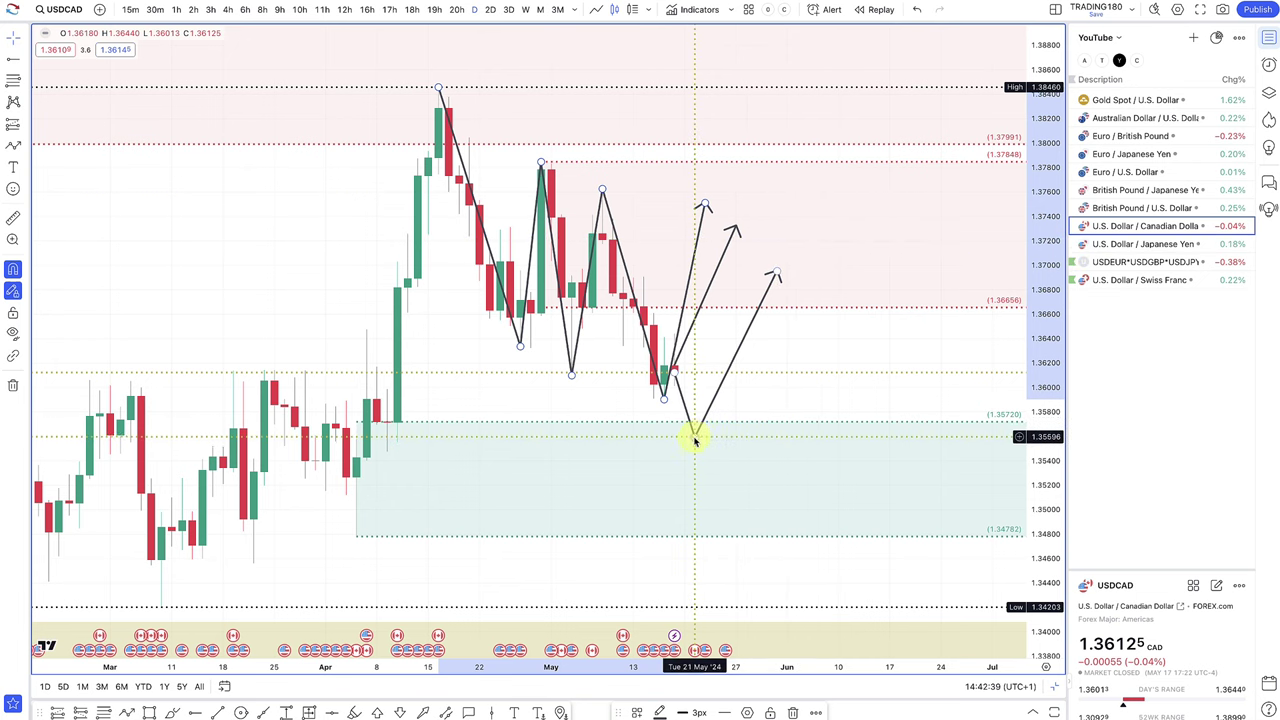
{"action": "left_click_drag", "start_coordinate": [695, 440], "coordinate": [714, 456]}
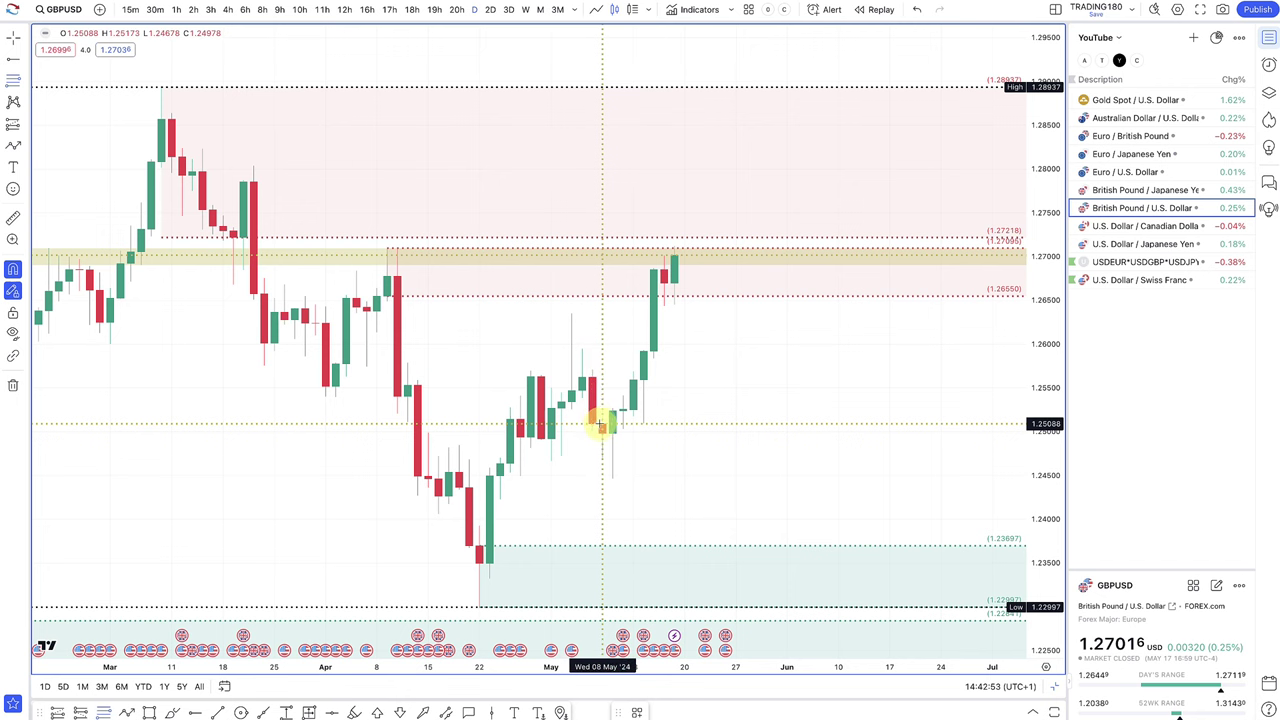
- On the GBPUSD chart, draw a zone from 1.25088 on 8 May to 1.24461 on 9 May and apply the DEMAND template
{"action": "left_click_drag", "start_coordinate": [600, 425], "coordinate": [612, 477]}
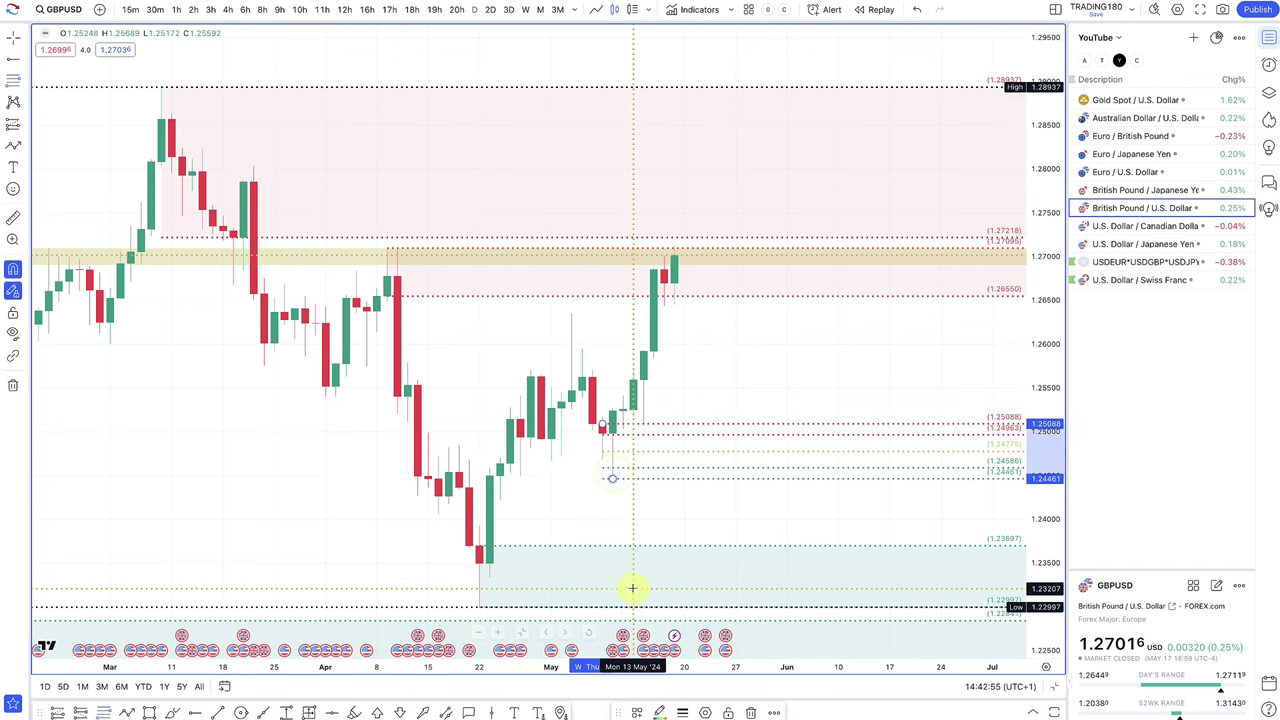
{"action": "left_click", "coordinate": [635, 713]}
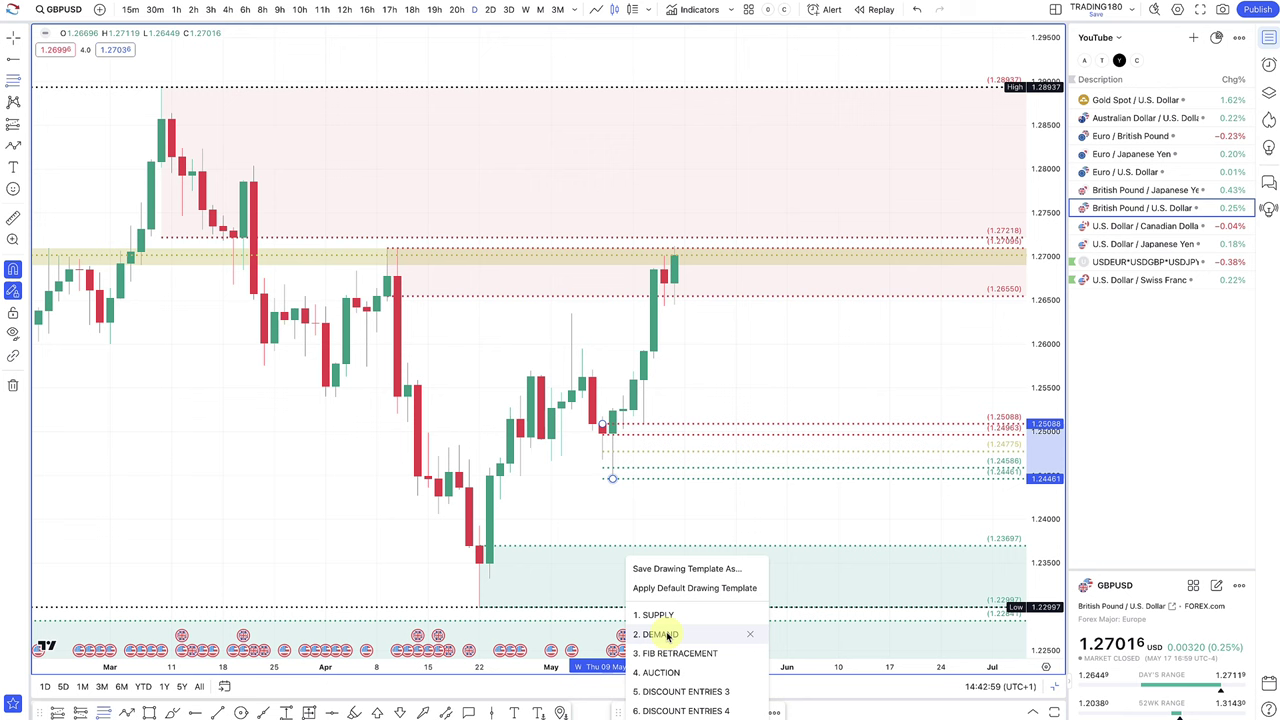
{"action": "left_click", "coordinate": [660, 634]}
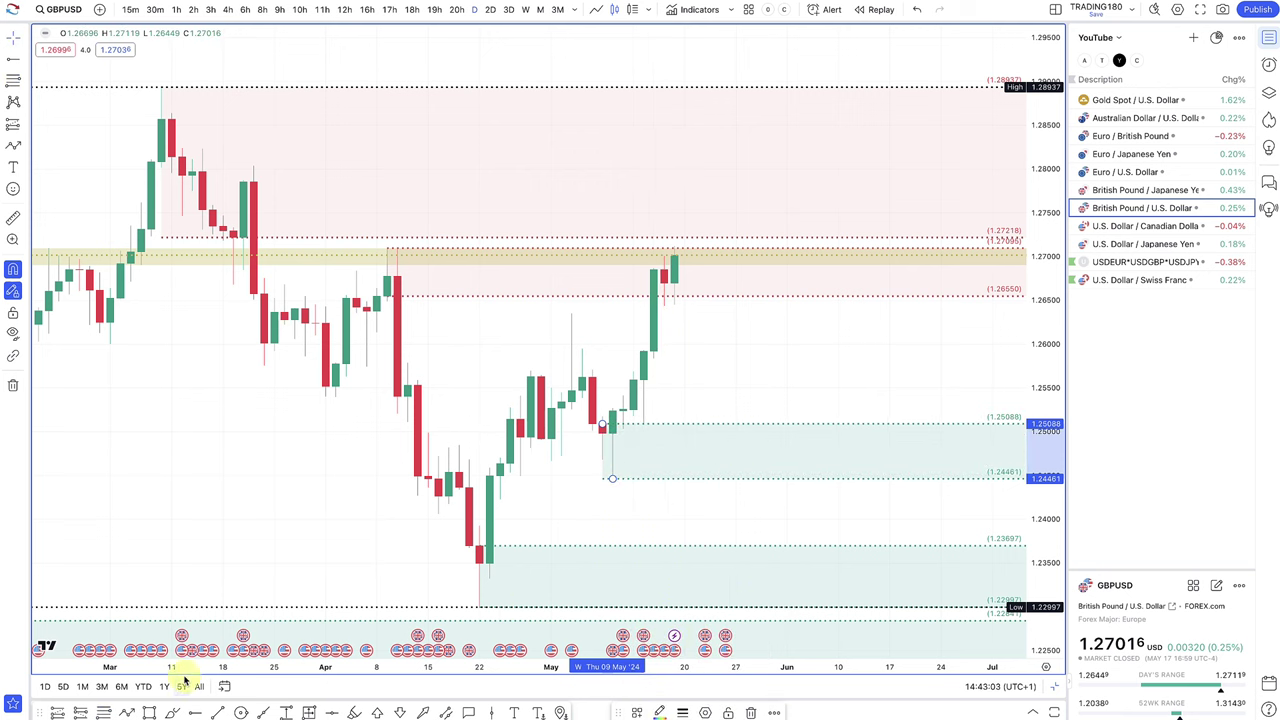
- Draw a projected GBPUSD path from the 17 May close at about 1.270 down to about 1.259 on 22 May
{"action": "left_click", "coordinate": [127, 711]}
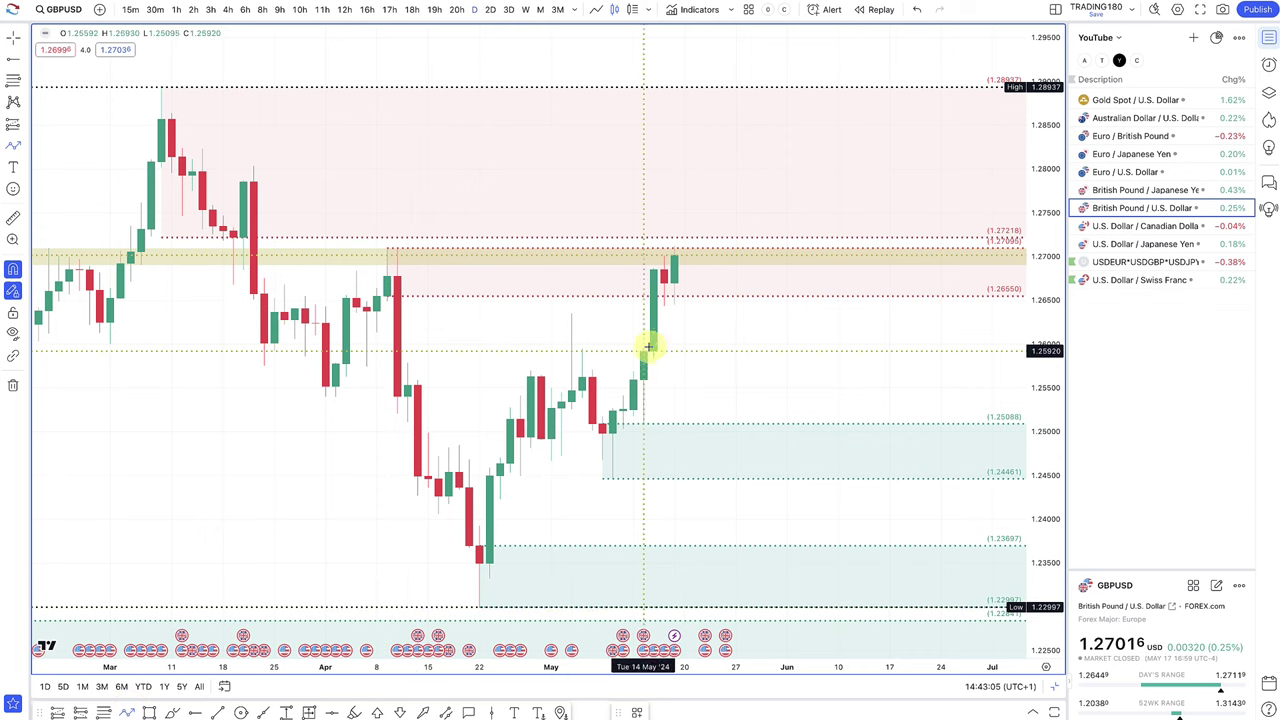
{"action": "left_click", "coordinate": [675, 258]}
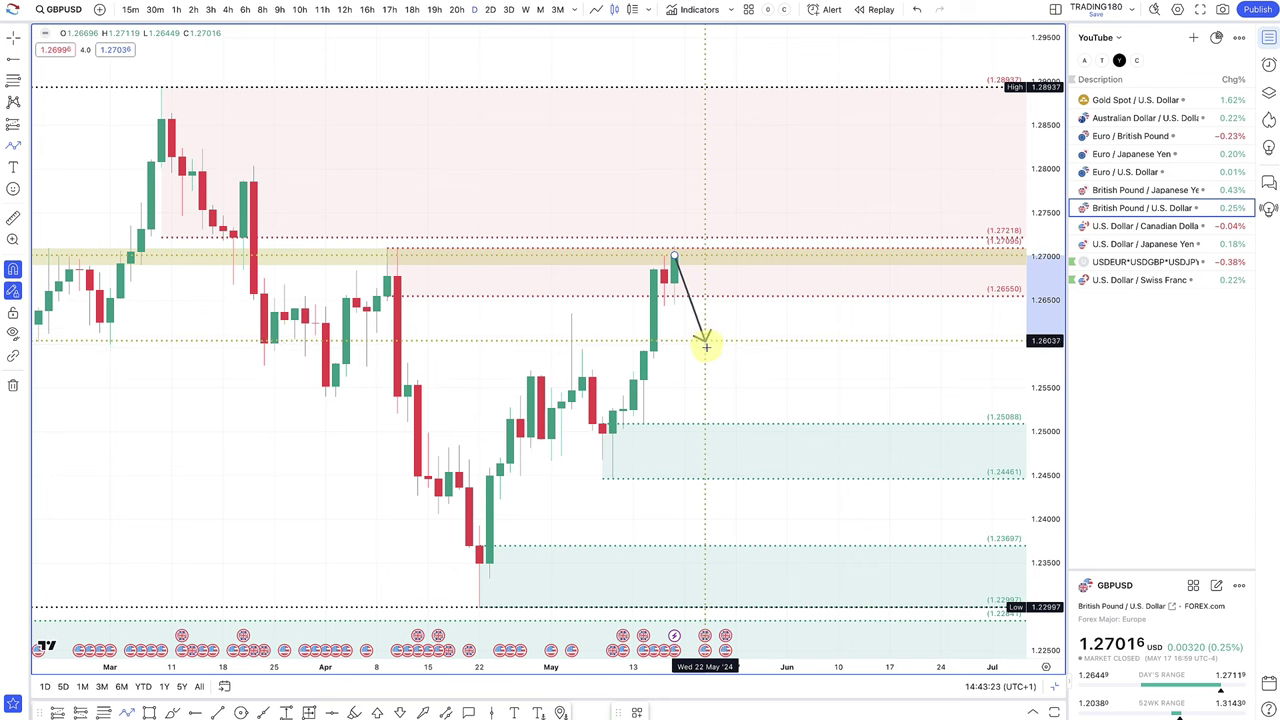
{"action": "left_click", "coordinate": [706, 349]}
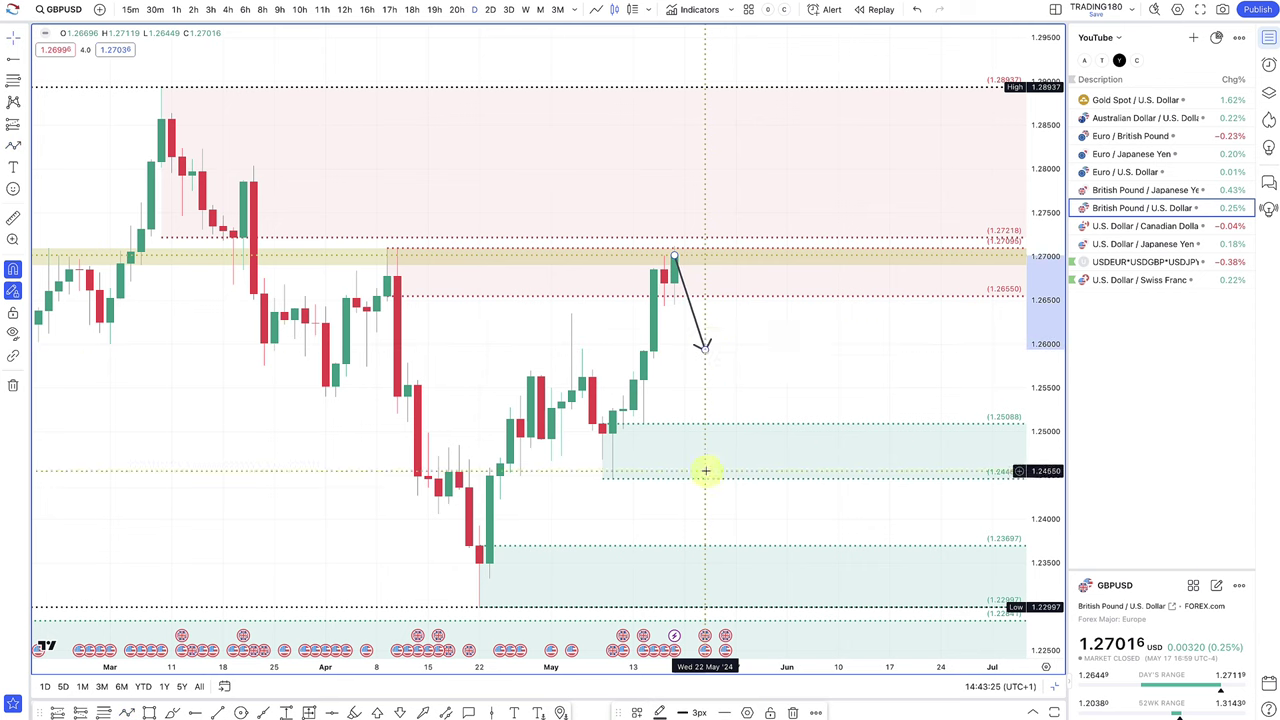
- Examine the forecast and previous figures of the UK inflation event on 22 May beneath the GBPUSD chart
{"action": "scroll", "coordinate": [717, 531], "scroll_direction": "up", "scroll_amount": 3}
{"action": "right_click", "coordinate": [740, 546]}
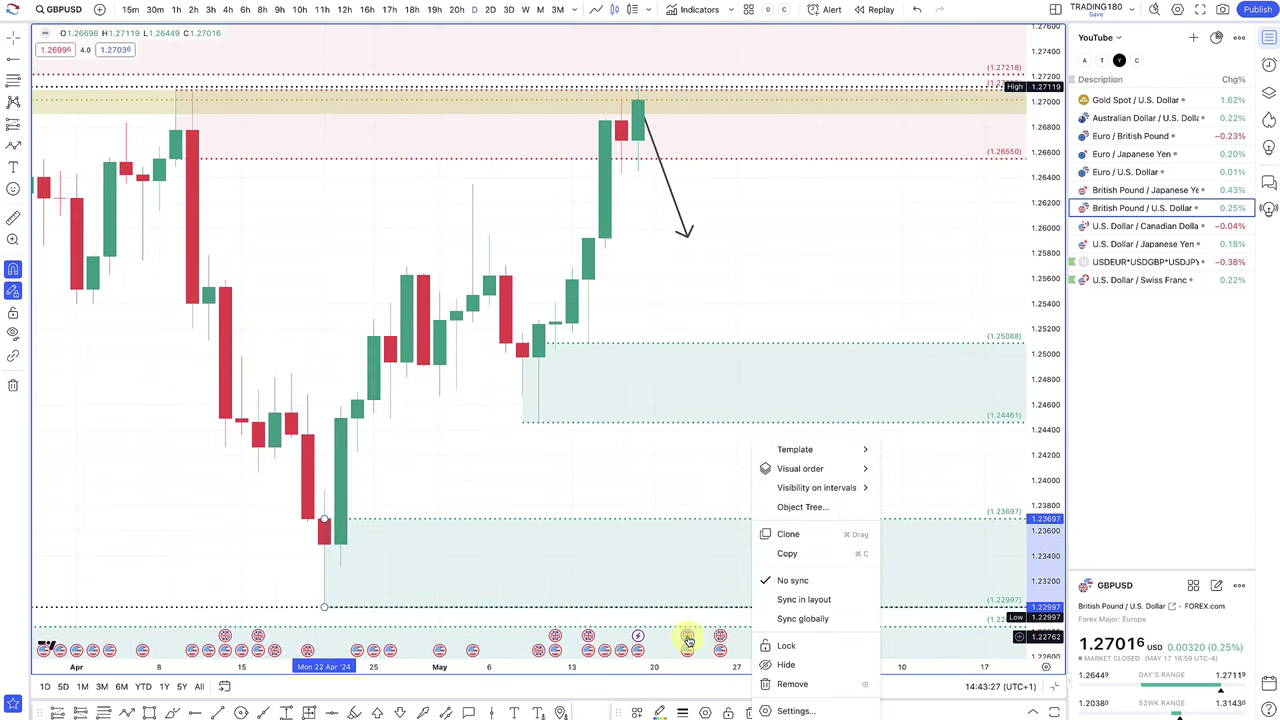
{"action": "left_click", "coordinate": [688, 640]}
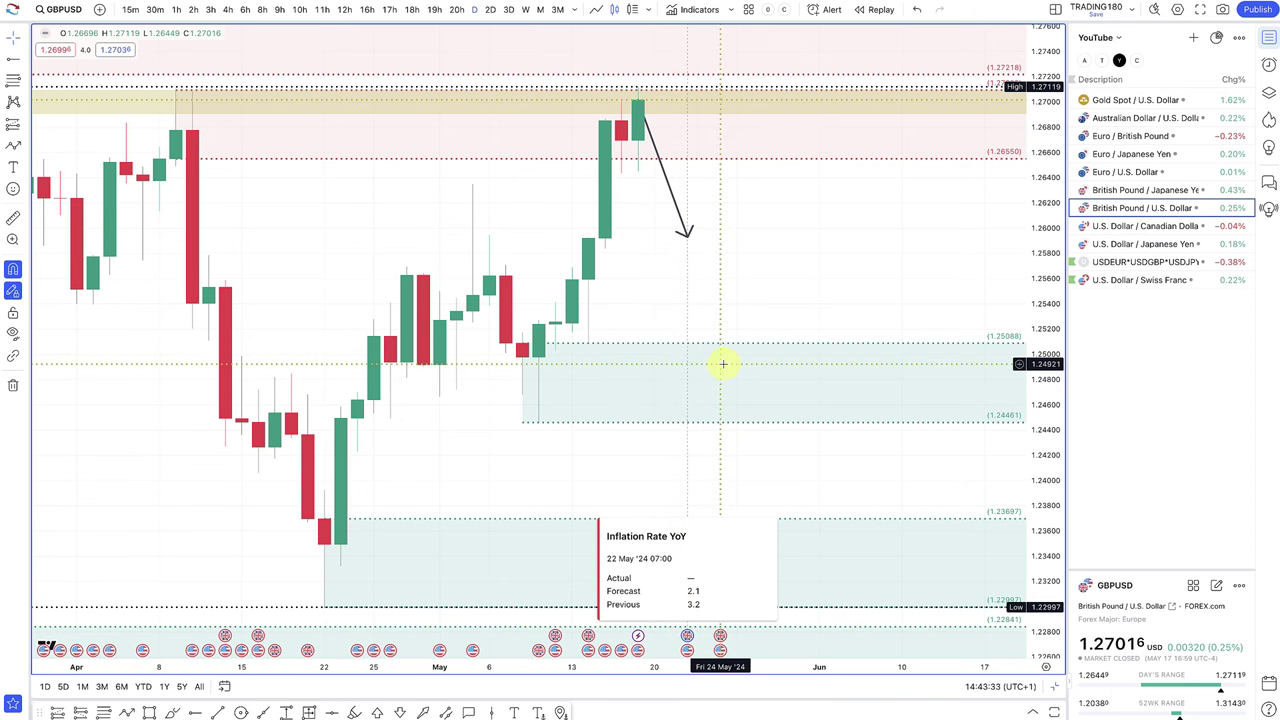
- Move the GBPUSD path's end to about 1.259 on 23 May, keeping its start anchored at the 17 May close
{"action": "scroll", "coordinate": [676, 326], "scroll_direction": "down", "scroll_amount": 3}
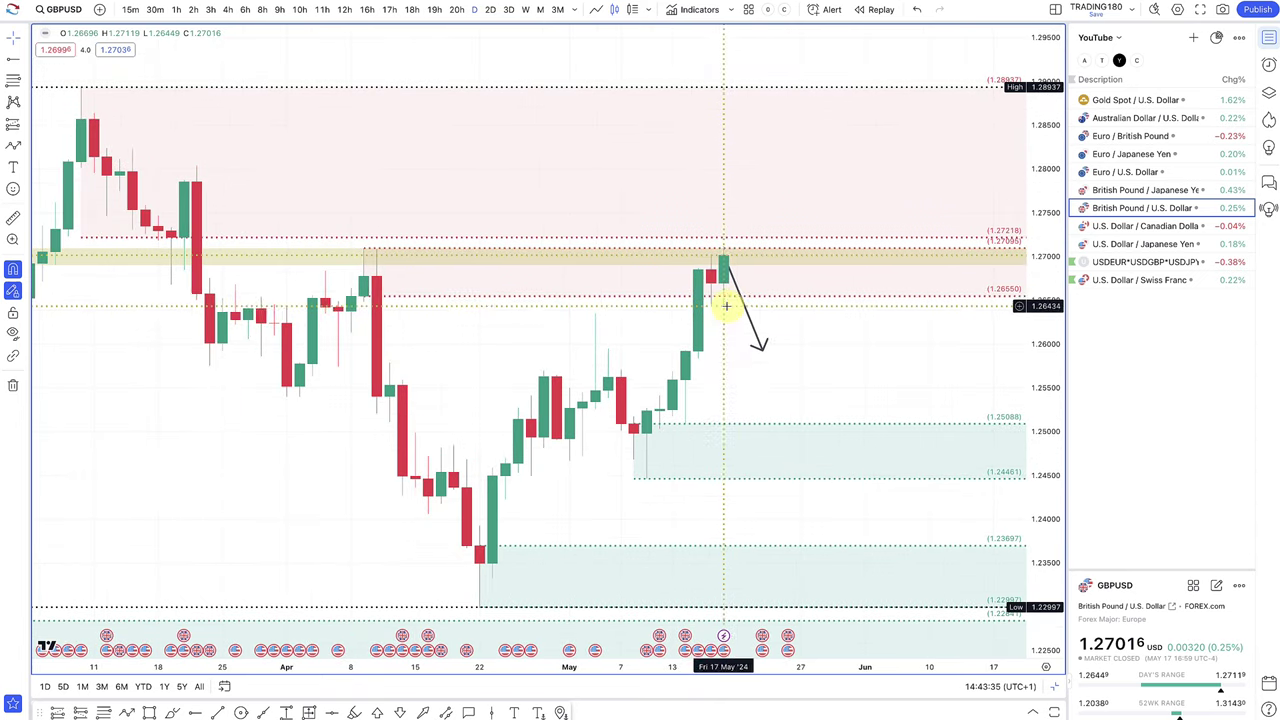
{"action": "left_click", "coordinate": [750, 316]}
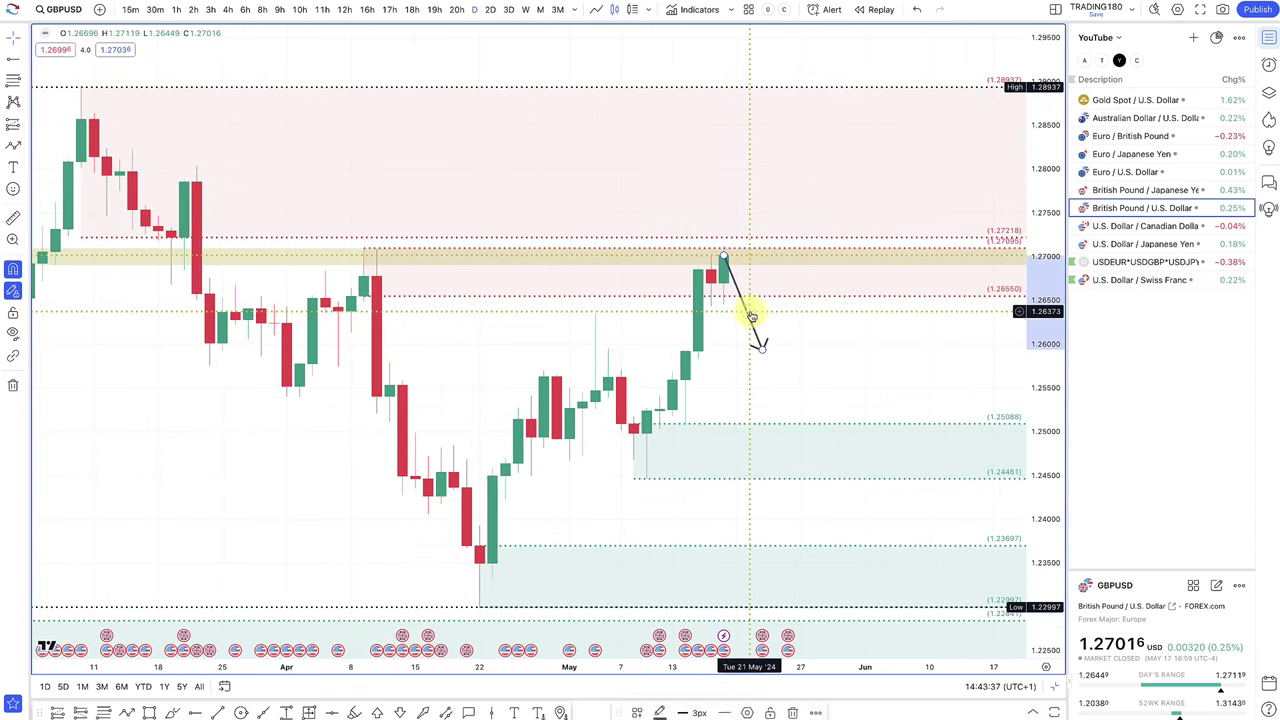
{"action": "left_click", "coordinate": [756, 313]}
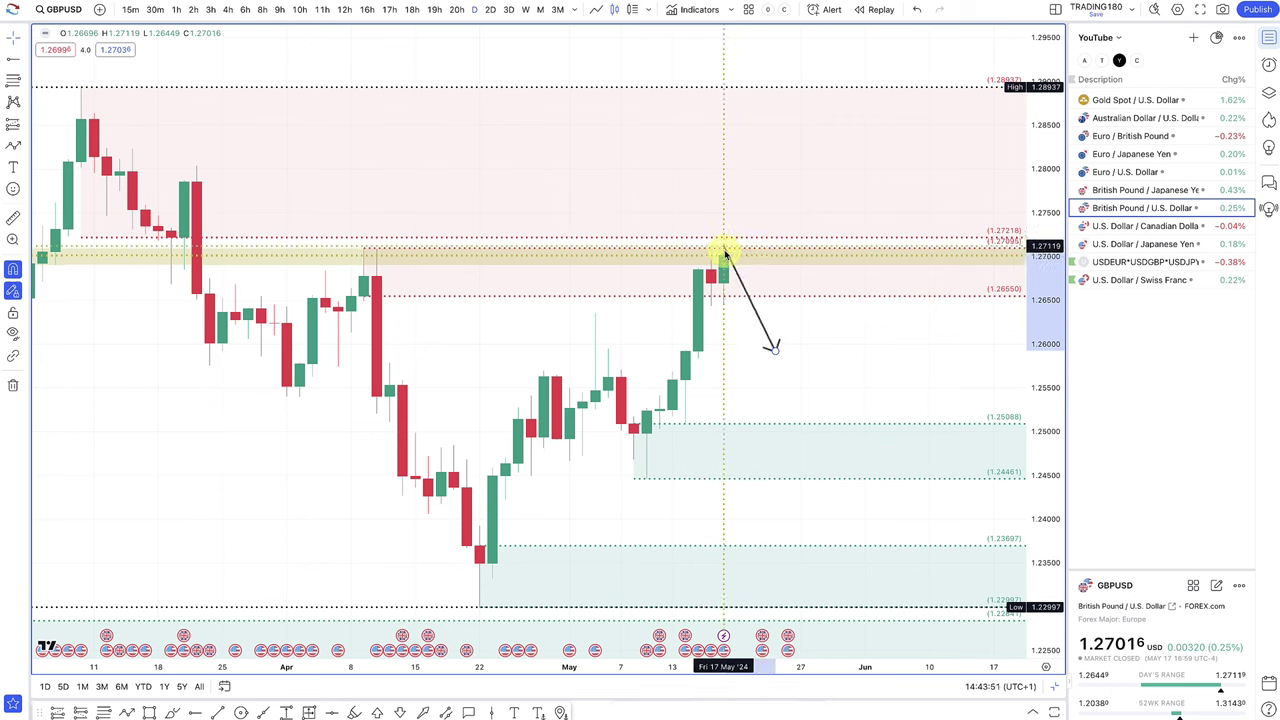
{"action": "left_click_drag", "start_coordinate": [733, 273], "coordinate": [776, 352]}
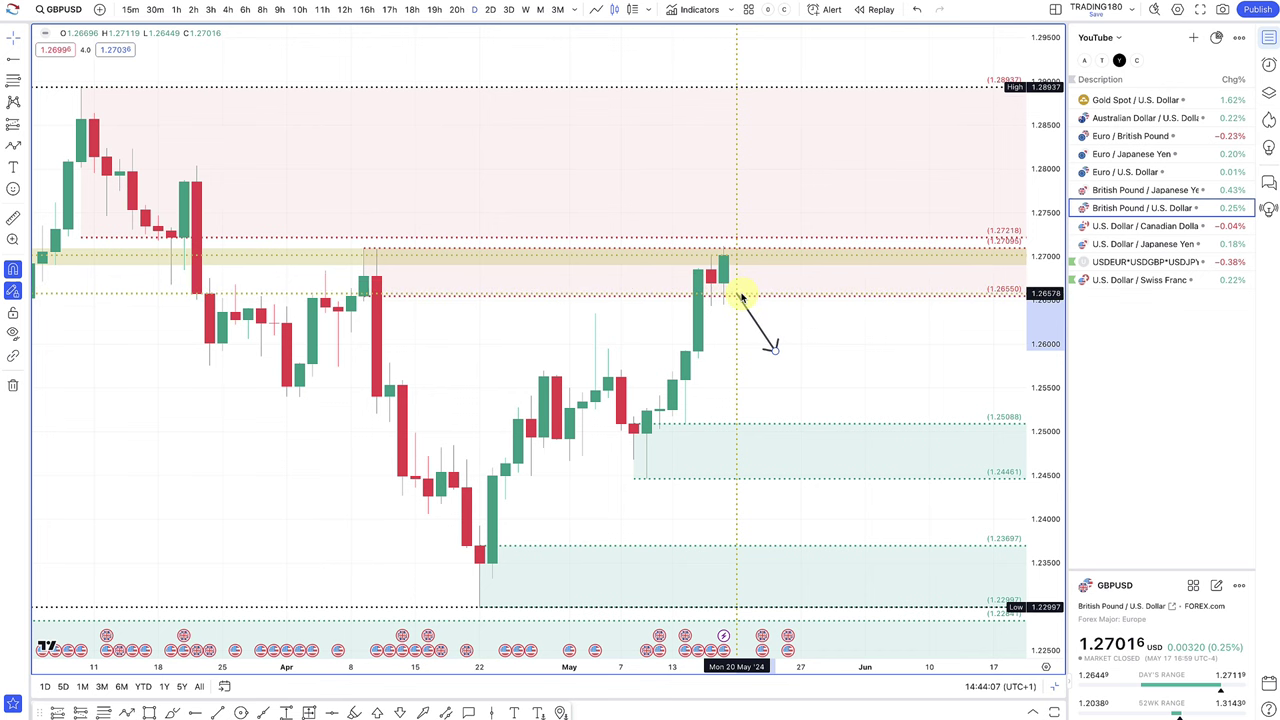
{"action": "left_click_drag", "start_coordinate": [741, 297], "coordinate": [724, 257]}
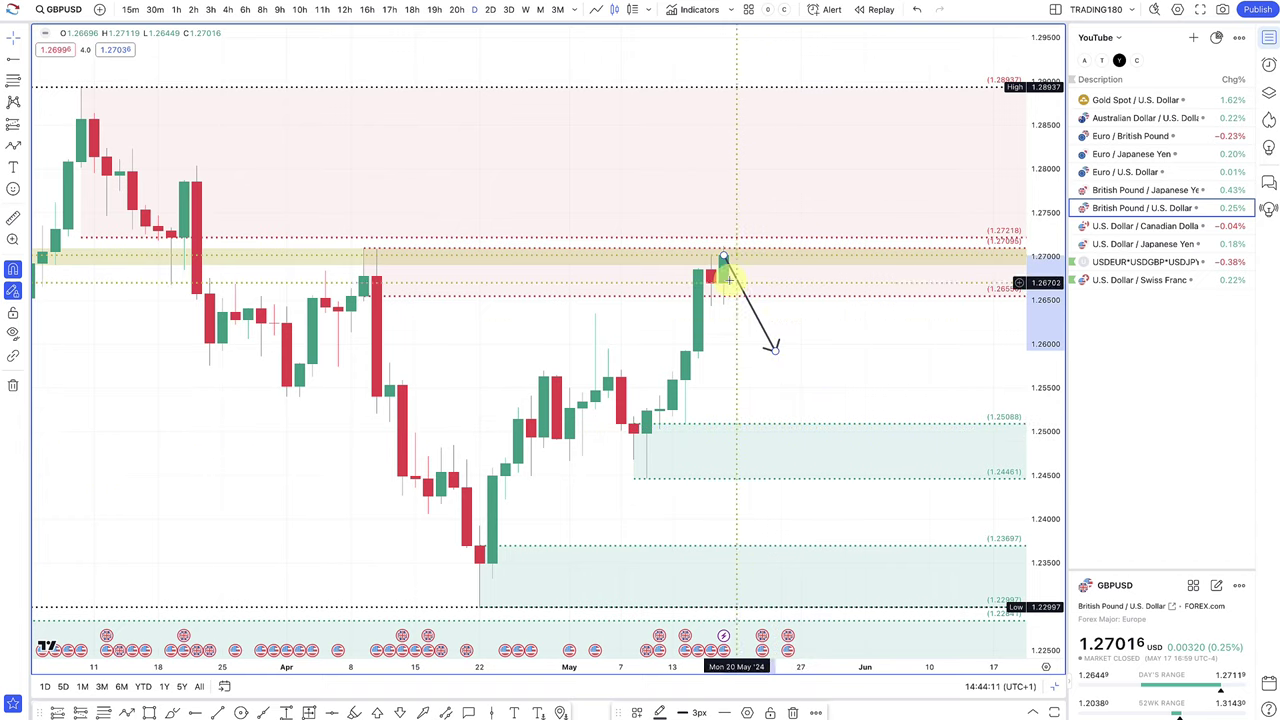
- Raise the upper GBPUSD demand zone's top edge to 1.25592 at the 14 May candle
{"action": "scroll", "coordinate": [758, 327], "scroll_direction": "down", "scroll_amount": 2}
{"action": "scroll", "coordinate": [758, 327], "scroll_direction": "down", "scroll_amount": 2}
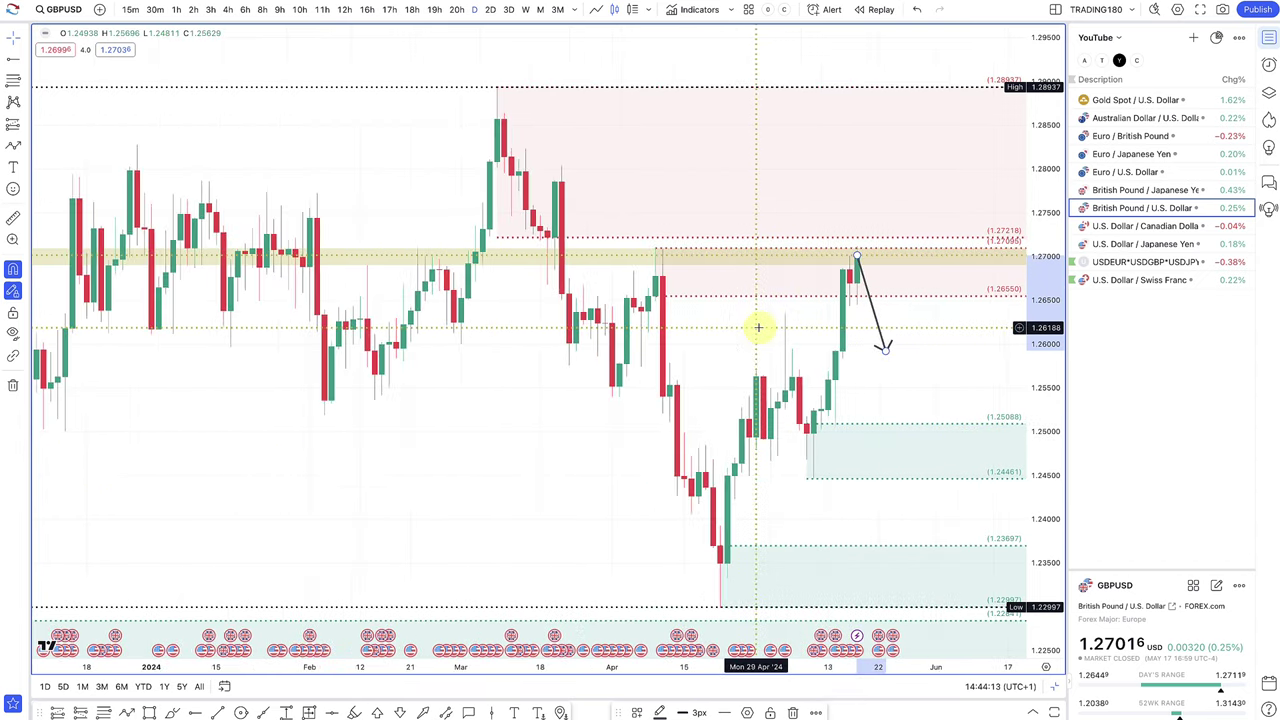
{"action": "scroll", "coordinate": [786, 296], "scroll_direction": "up", "scroll_amount": 1}
{"action": "scroll", "coordinate": [786, 296], "scroll_direction": "up", "scroll_amount": 2}
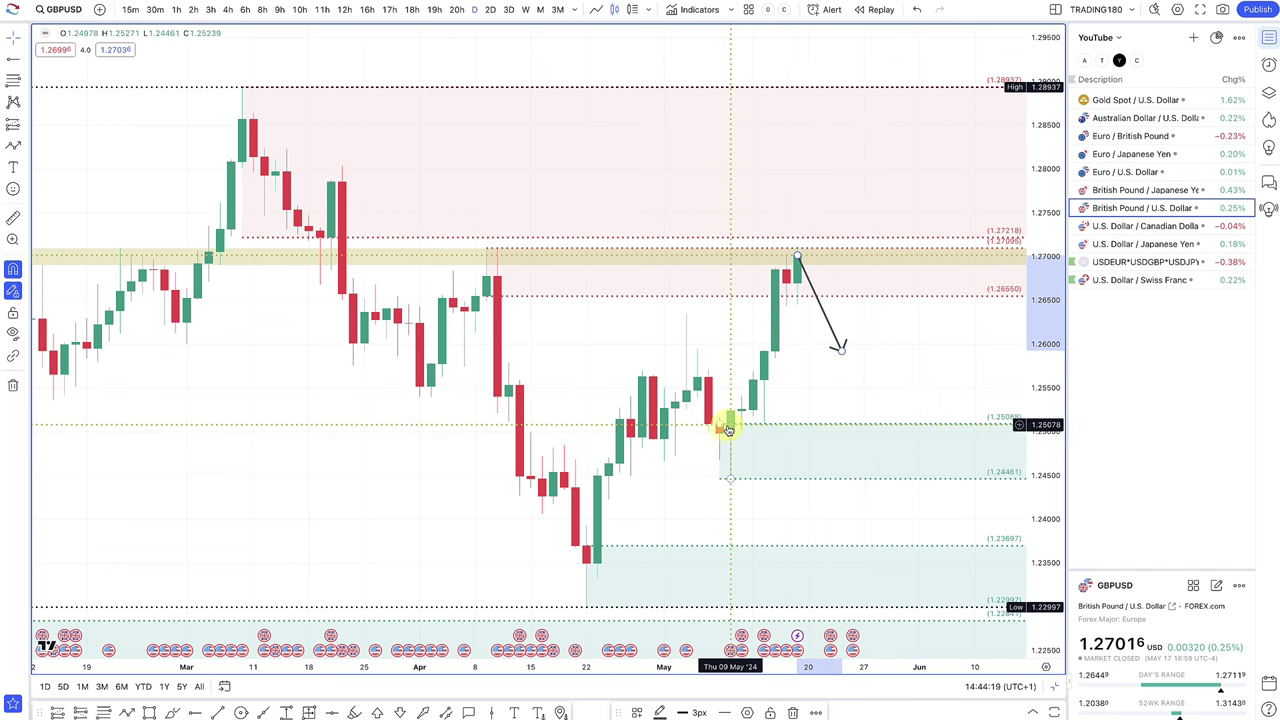
{"action": "left_click_drag", "start_coordinate": [717, 428], "coordinate": [762, 390]}
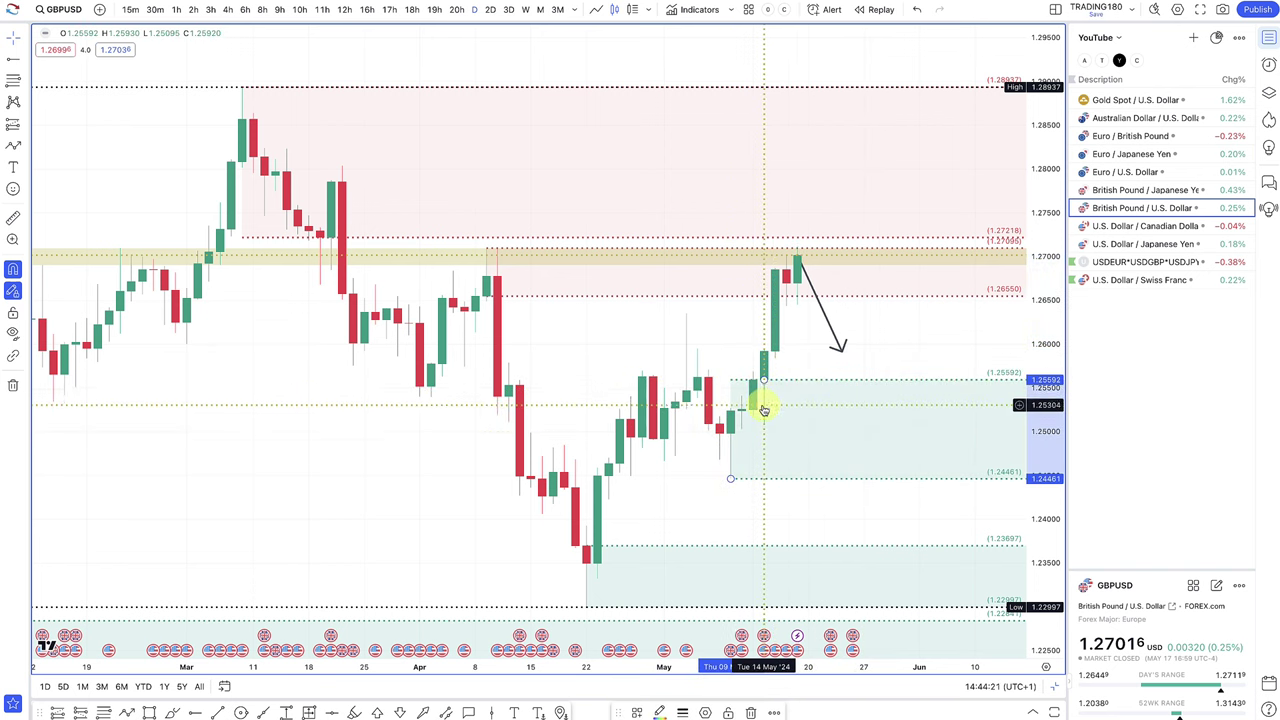
- Draw a horizontal rectangle band from 1.25655 on 14 February down to about 1.2545 on 19 February
{"action": "left_click", "coordinate": [170, 712]}
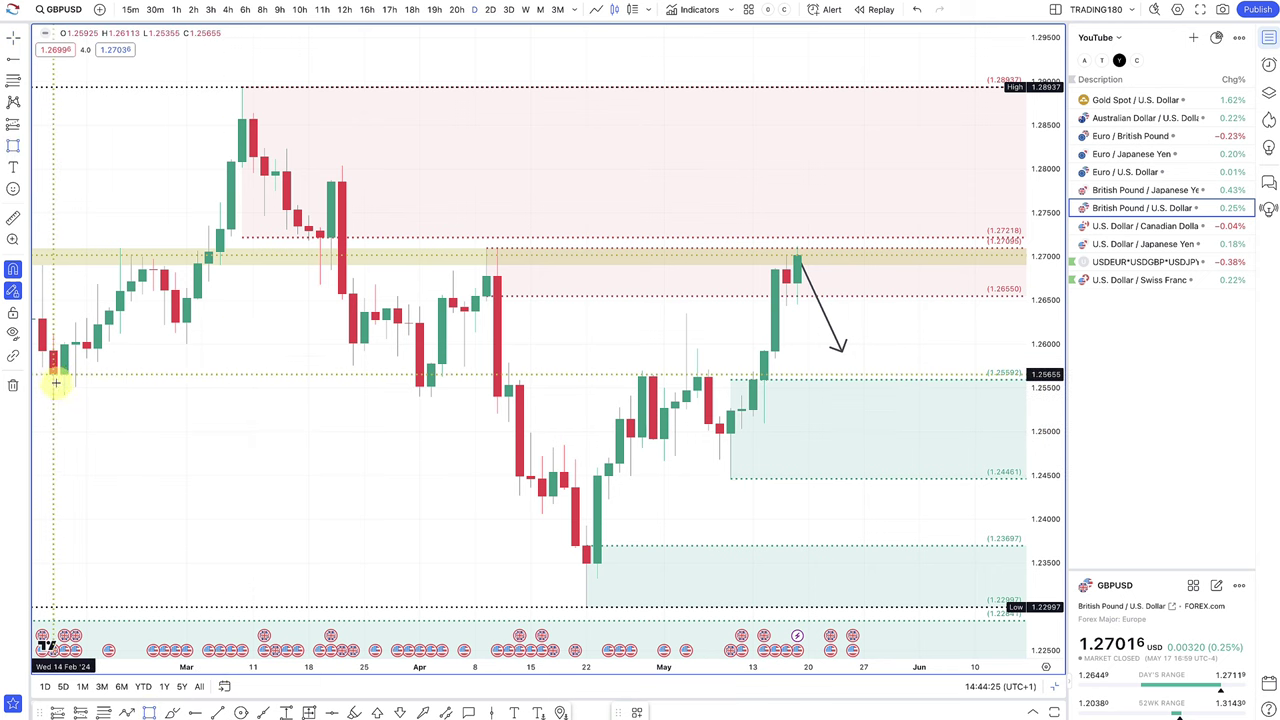
{"action": "mouse_move", "coordinate": [52, 376]}
{"action": "left_mouse_down"}
{"action": "mouse_move", "coordinate": [51, 388]}
{"action": "mouse_move", "coordinate": [84, 392]}
{"action": "left_mouse_up"}
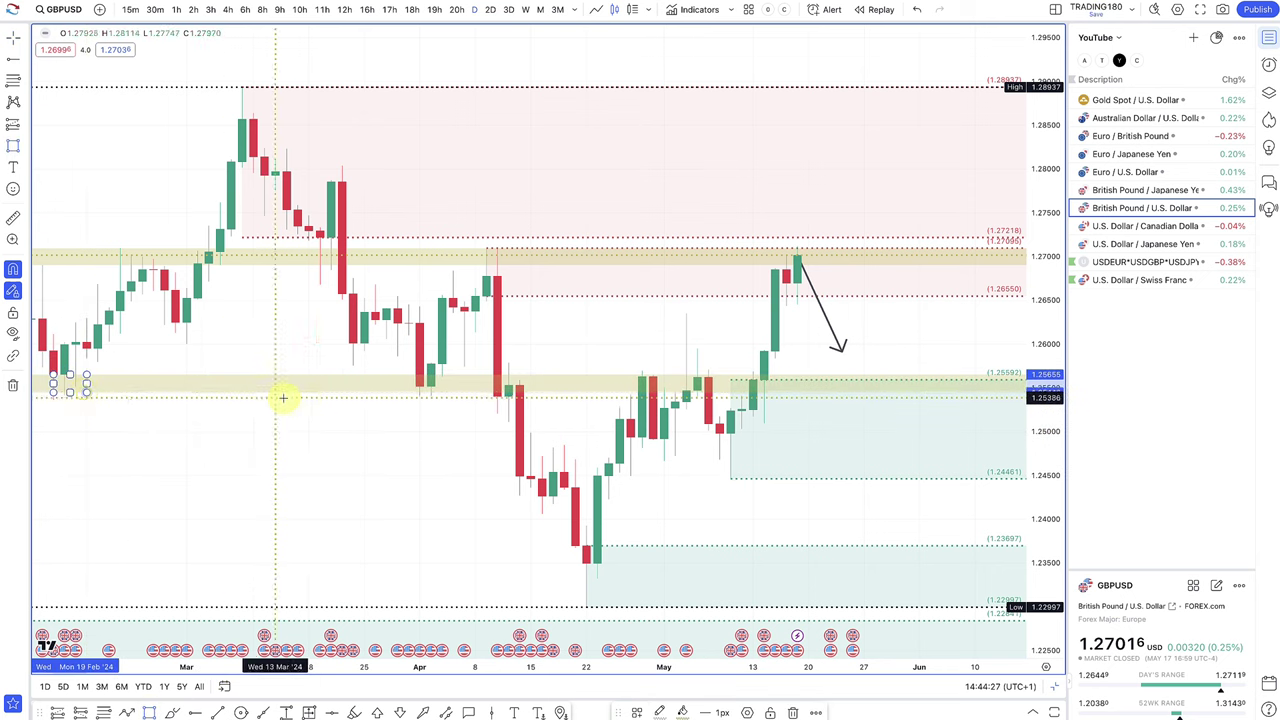
- Pull the GBPUSD path's end down into the new band at about 1.255 on 23 May
{"action": "scroll", "coordinate": [303, 399], "scroll_direction": "down", "scroll_amount": 2}
{"action": "scroll", "coordinate": [310, 398], "scroll_direction": "up", "scroll_amount": 3}
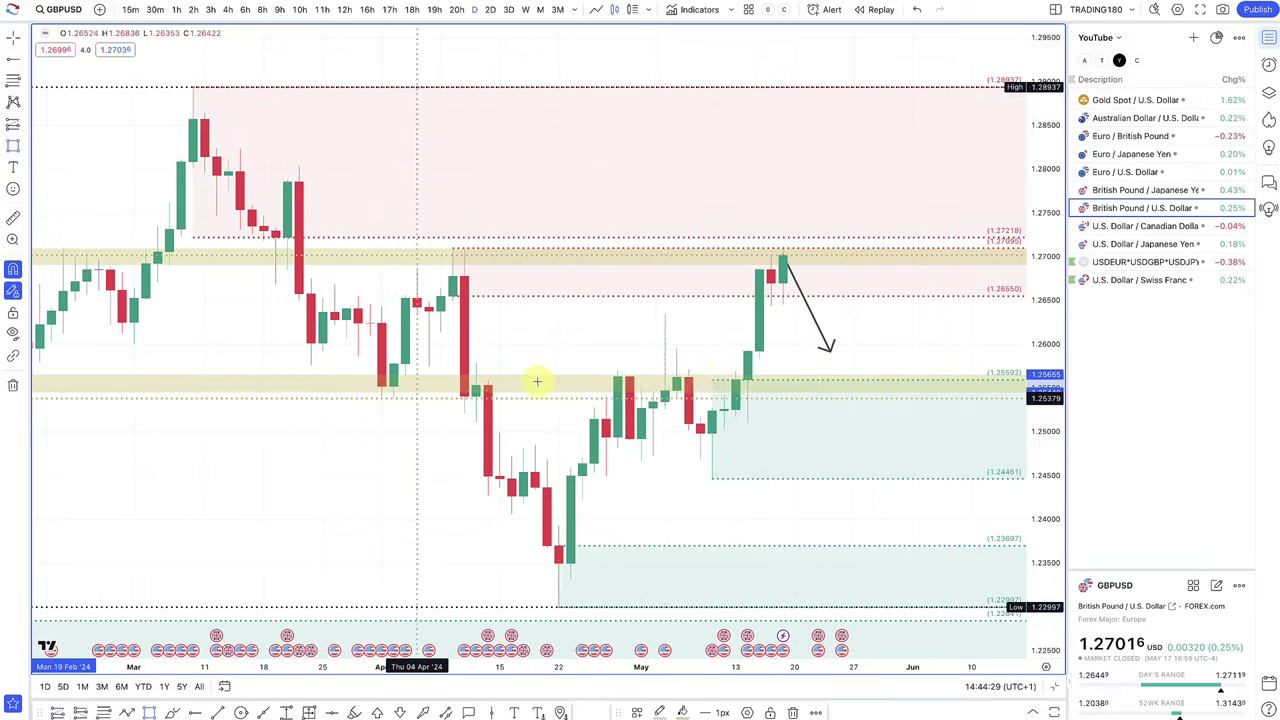
{"action": "left_click", "coordinate": [827, 352]}
{"action": "left_click_drag", "start_coordinate": [829, 367], "coordinate": [831, 388]}
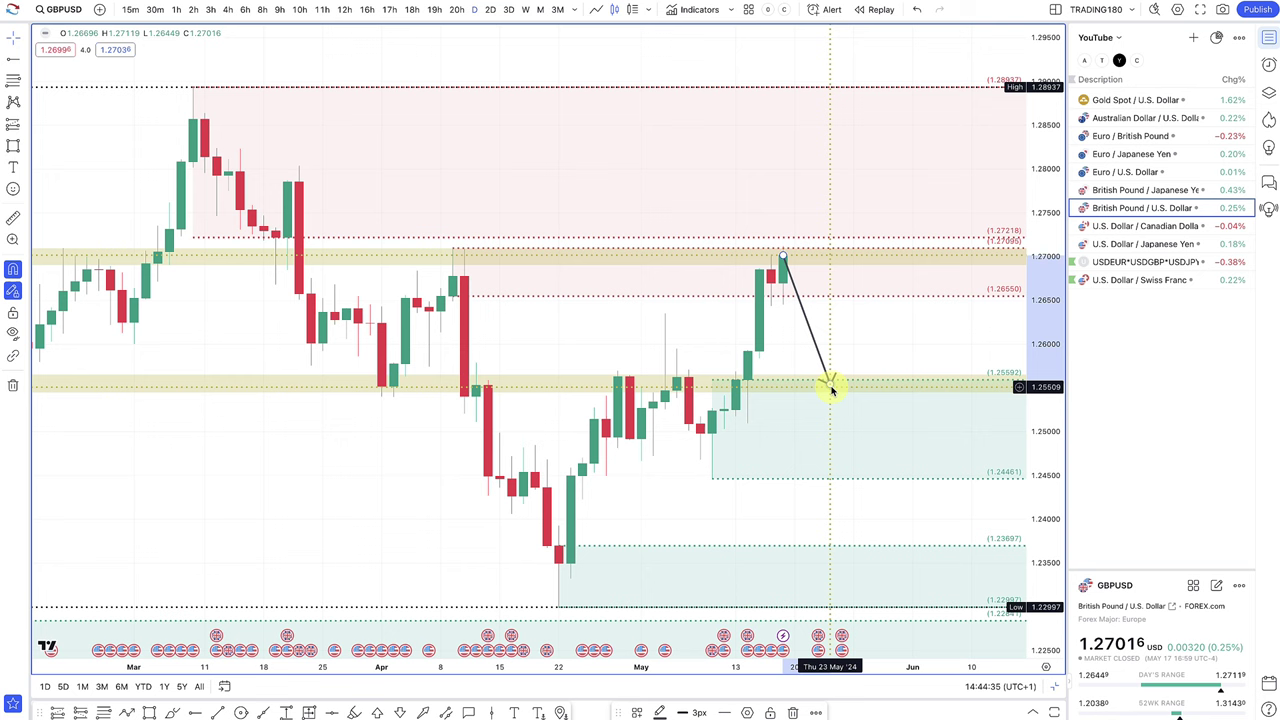
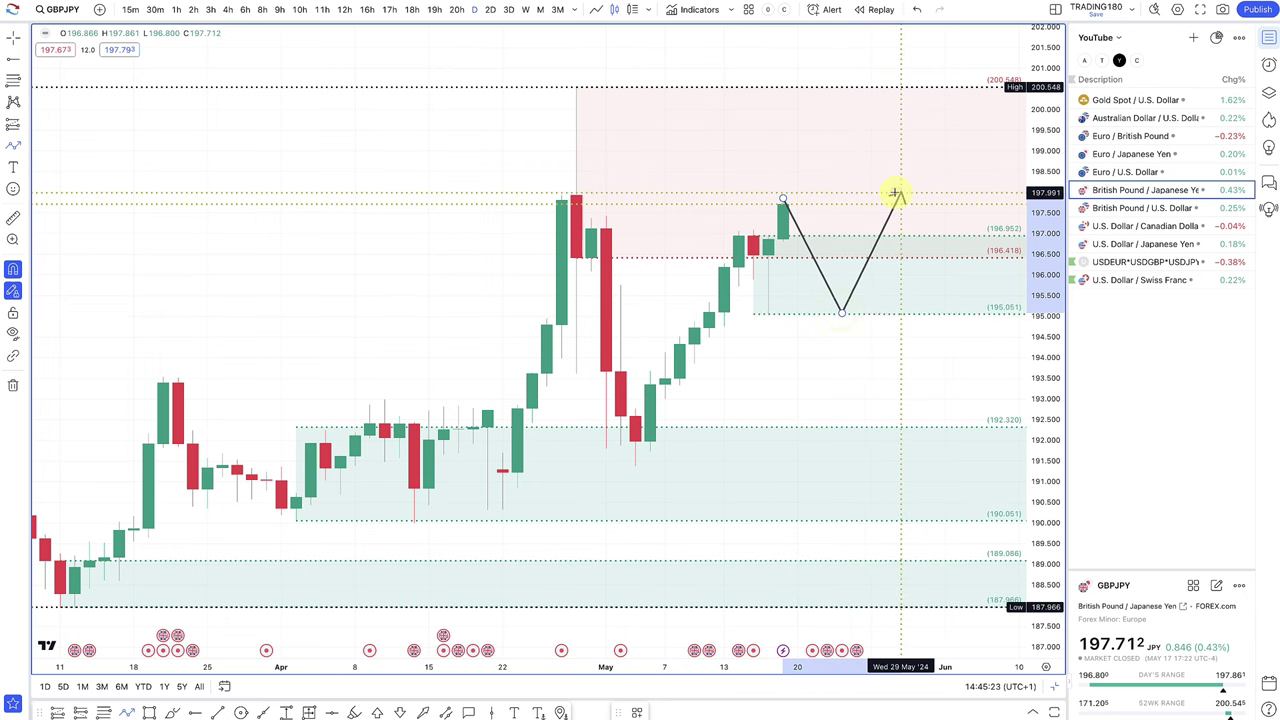
- Finish the GBPJPY path, raise its end to about 198.5 on 30 May, and try its turning point at about 192, then 195 on 22 May
{"action": "double_click", "coordinate": [900, 195]}
{"action": "left_click_drag", "start_coordinate": [838, 313], "coordinate": [841, 437]}
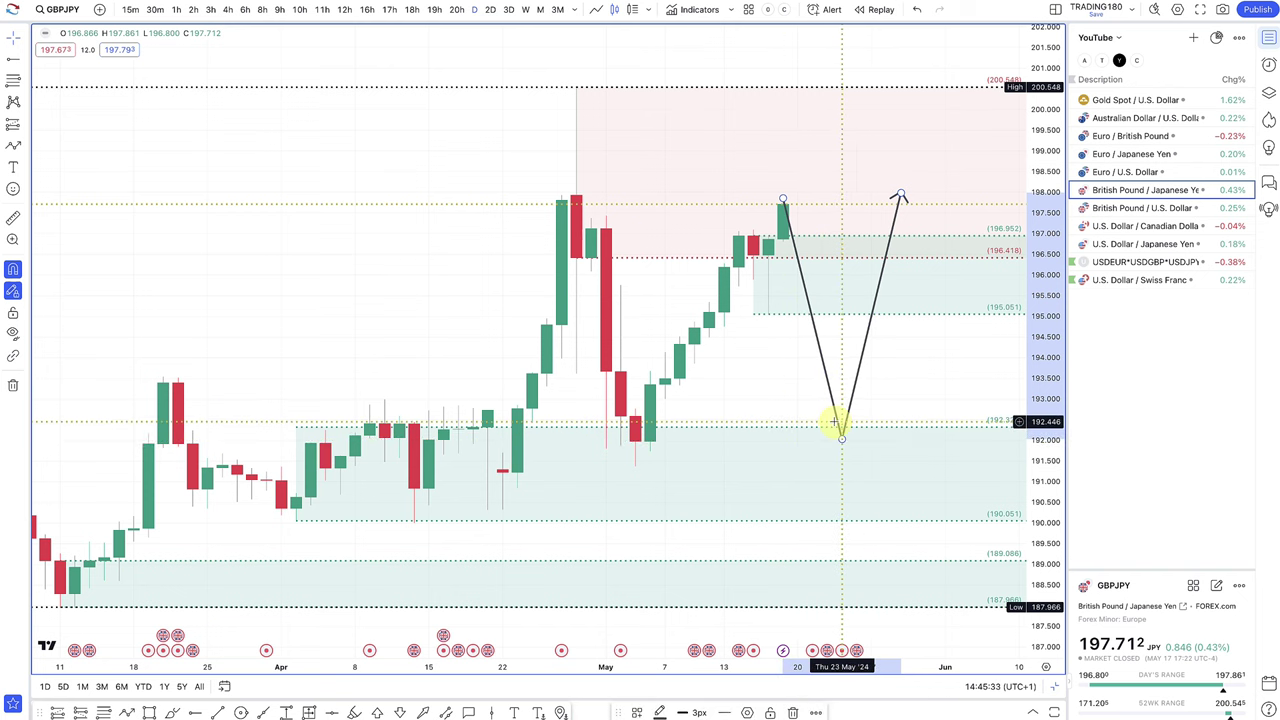
{"action": "left_click_drag", "start_coordinate": [900, 195], "coordinate": [918, 174]}
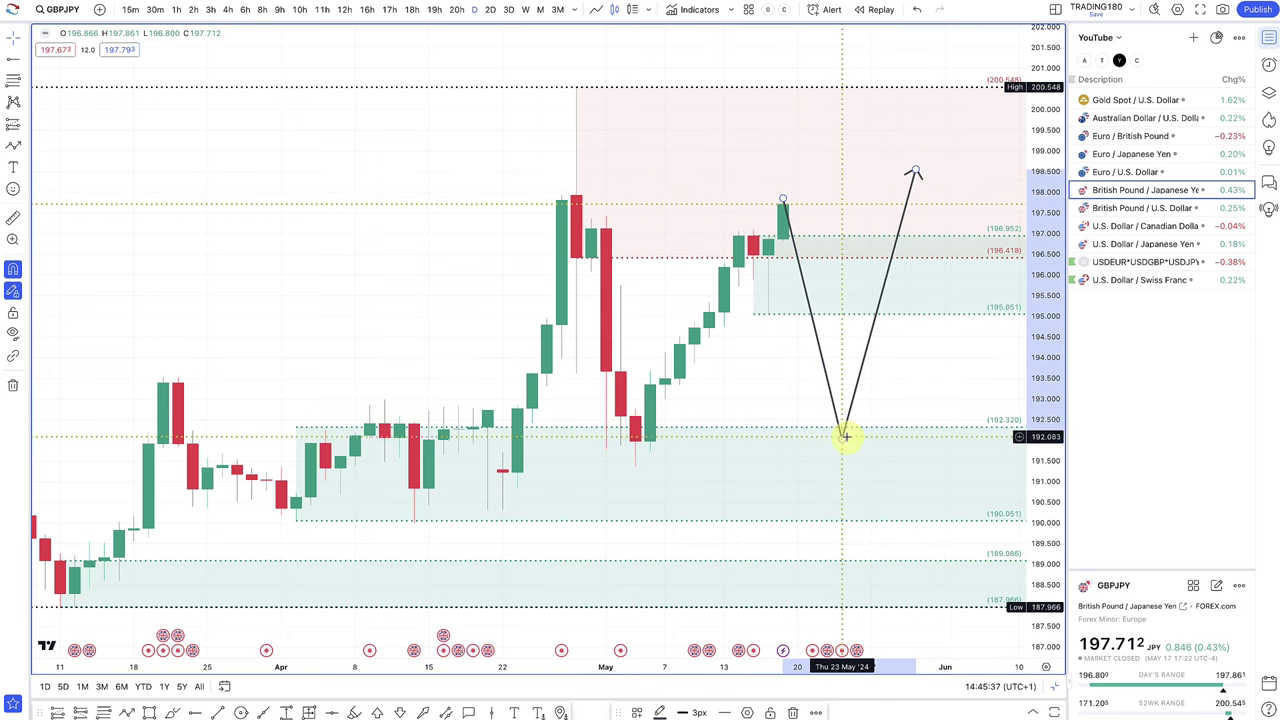
{"action": "left_click_drag", "start_coordinate": [843, 440], "coordinate": [826, 312]}
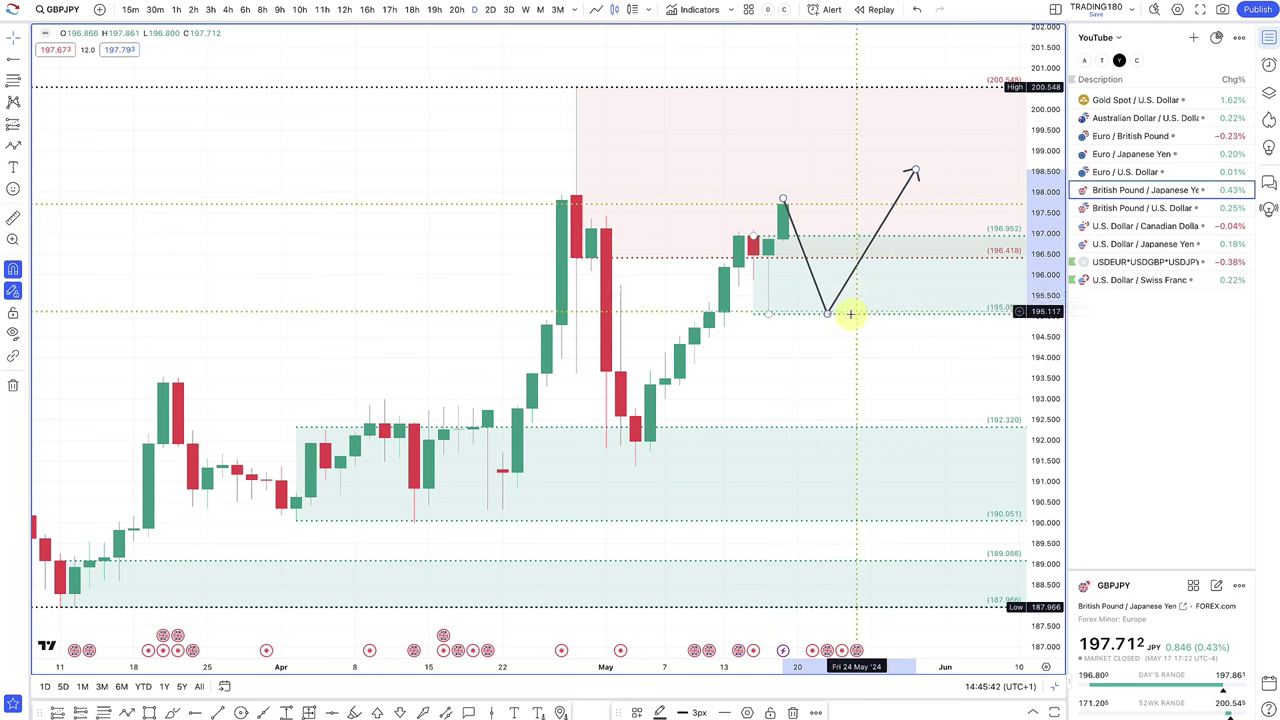
- On the EURUSD chart, redraw the supply zone from 1.09814 at the 8 March high to 1.08658 at the 20 March candle
{"action": "left_click", "coordinate": [1135, 173]}
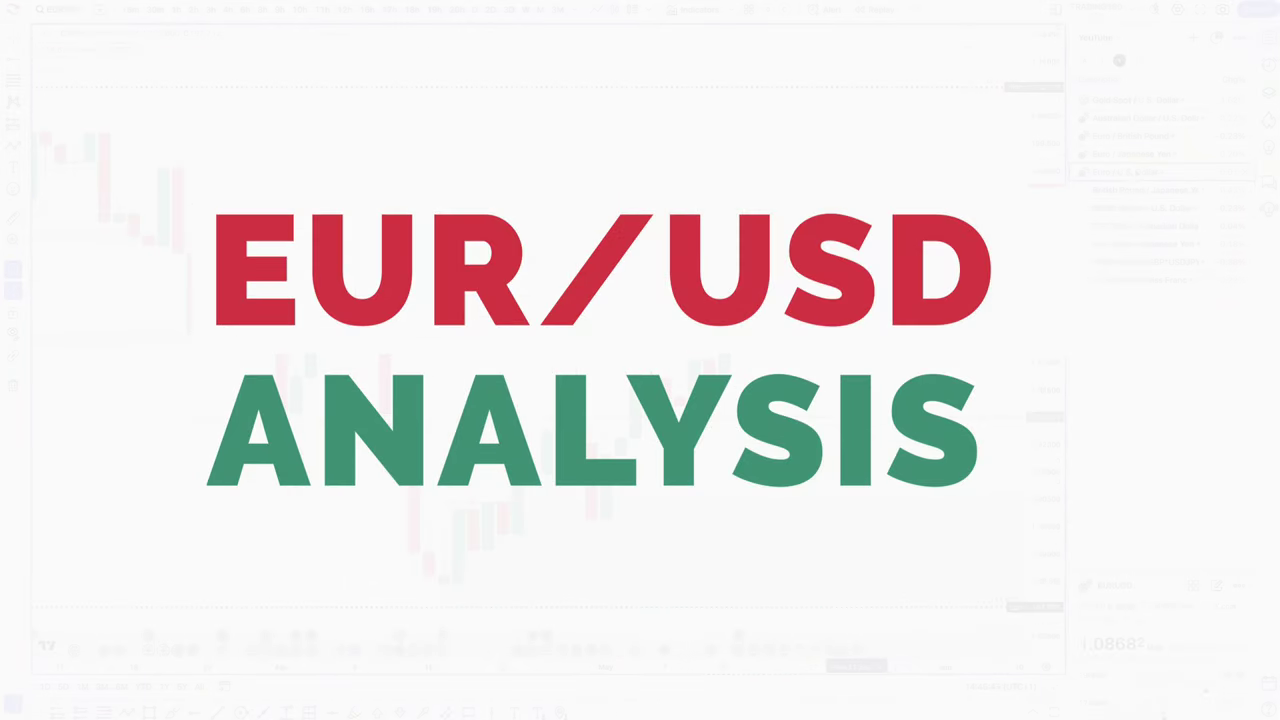
{"action": "scroll", "coordinate": [540, 350], "scroll_direction": "down", "scroll_amount": 3}
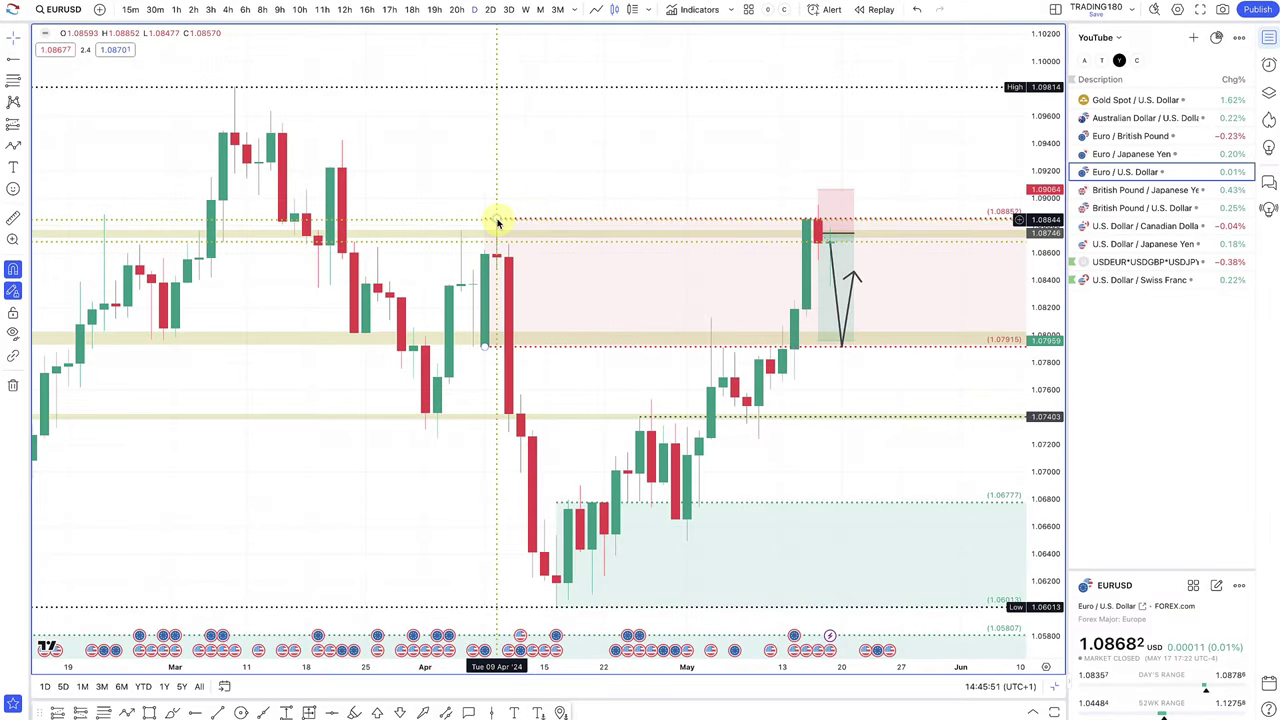
{"action": "left_click_drag", "start_coordinate": [494, 219], "coordinate": [234, 88]}
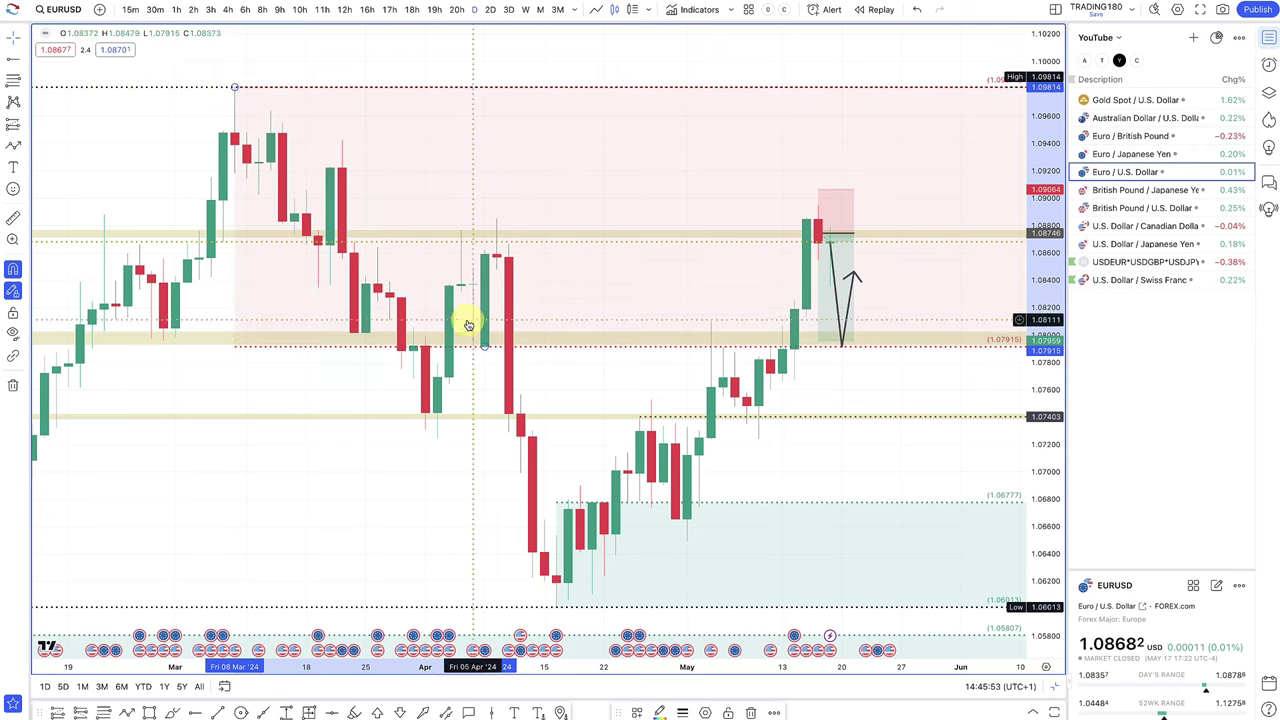
{"action": "left_click_drag", "start_coordinate": [478, 343], "coordinate": [331, 240]}
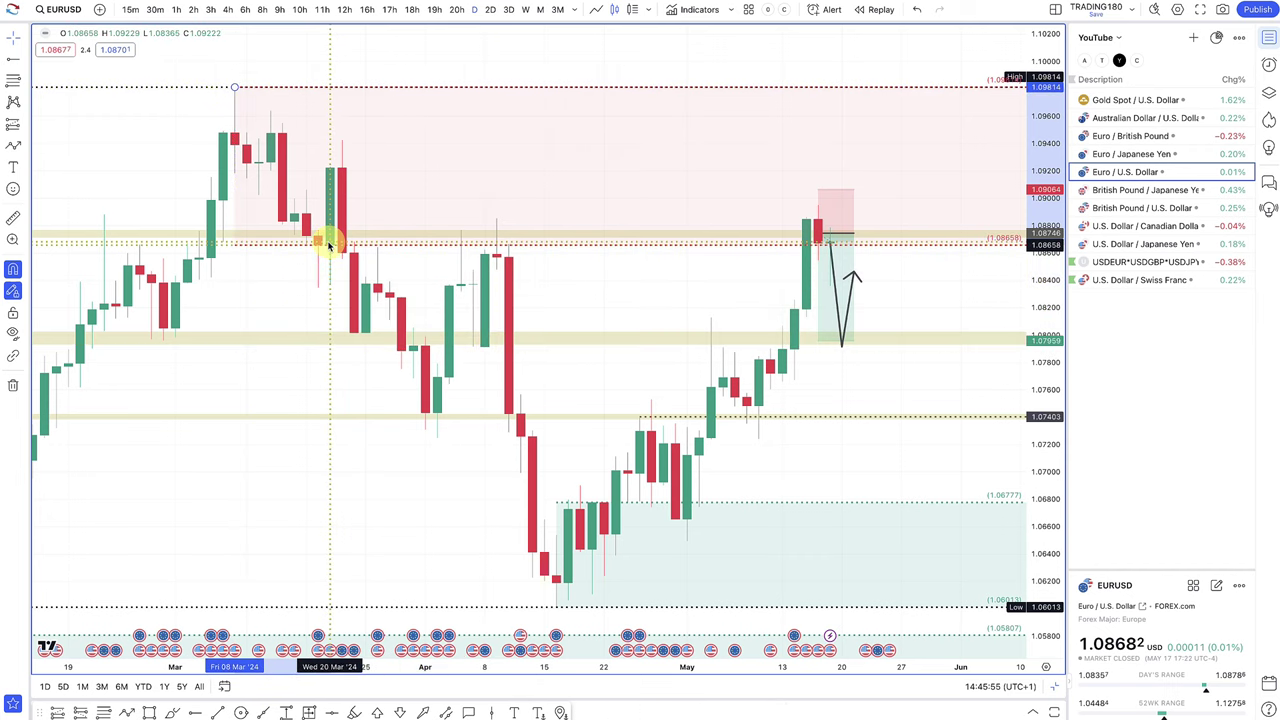
- Redirect the EURUSD path's end to about 1.0635 on 27 May and lower its bend to about 1.078 on 20 May
{"action": "scroll", "coordinate": [543, 300], "scroll_direction": "down", "scroll_amount": 2}
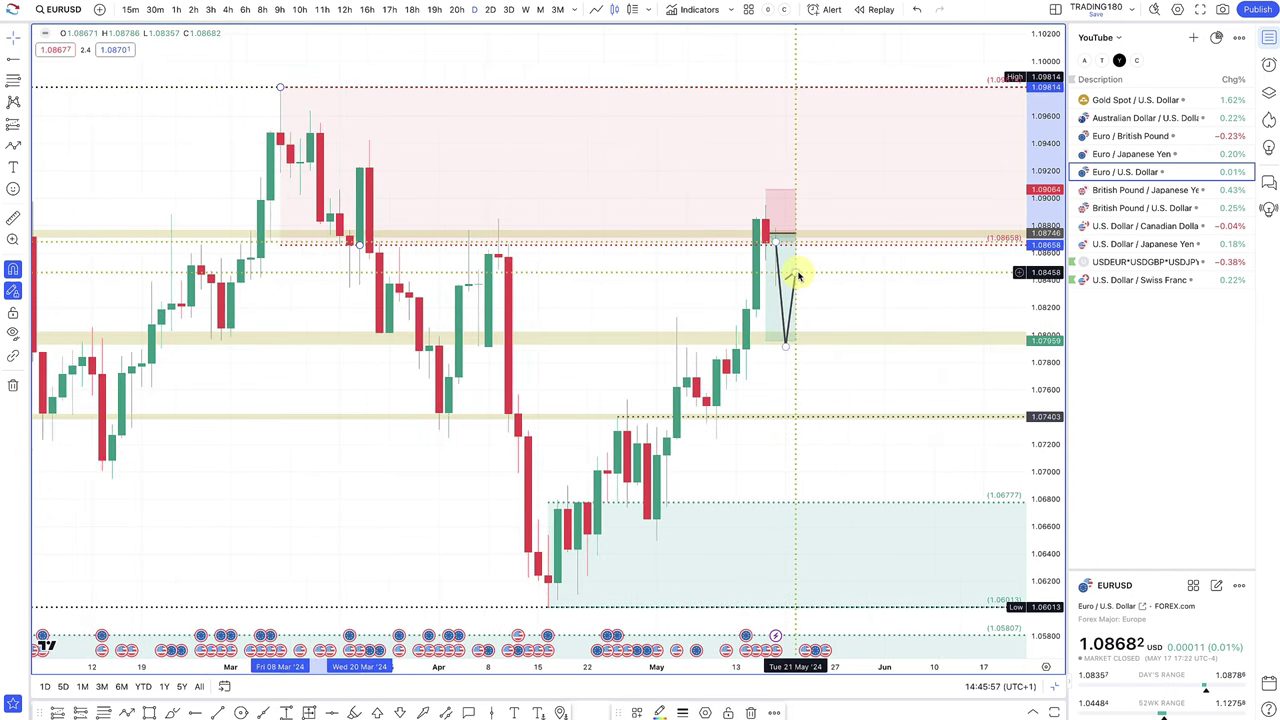
{"action": "double_click", "coordinate": [836, 560]}
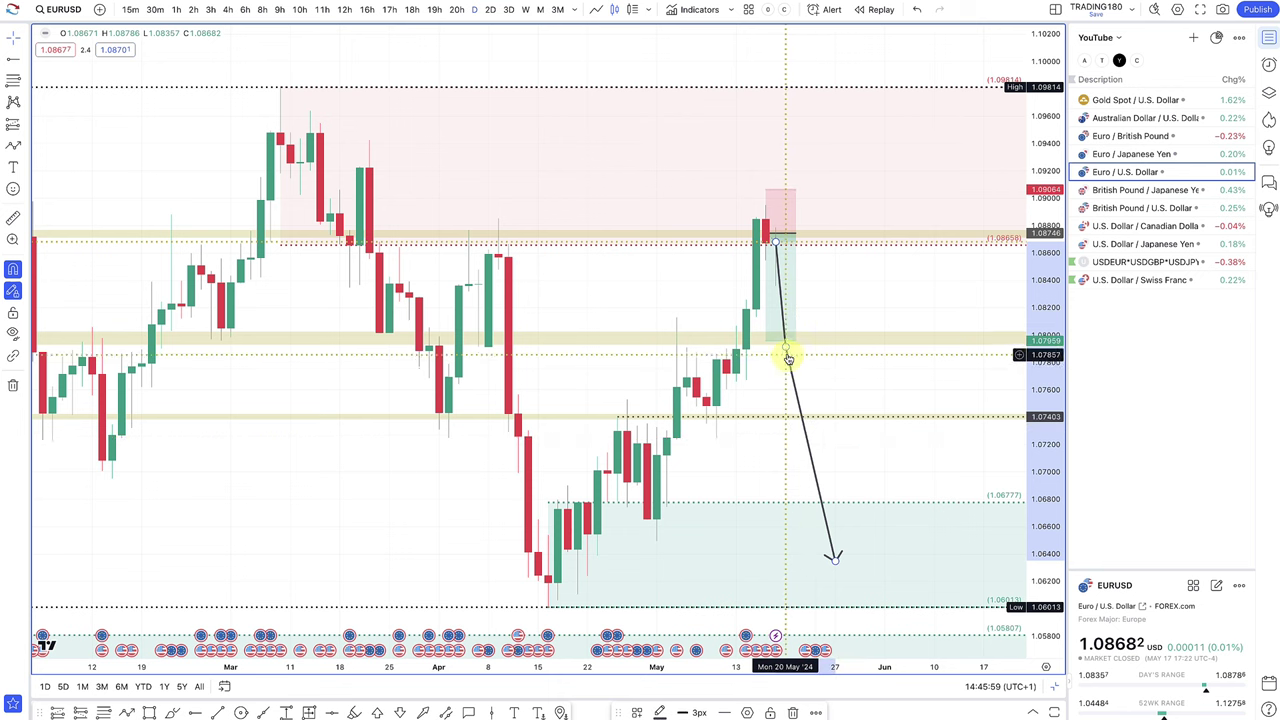
{"action": "mouse_move", "coordinate": [785, 347]}
{"action": "left_mouse_down"}
{"action": "mouse_move", "coordinate": [788, 408]}
{"action": "mouse_move", "coordinate": [800, 411]}
{"action": "mouse_move", "coordinate": [783, 345]}
{"action": "mouse_move", "coordinate": [785, 364]}
{"action": "left_mouse_up"}
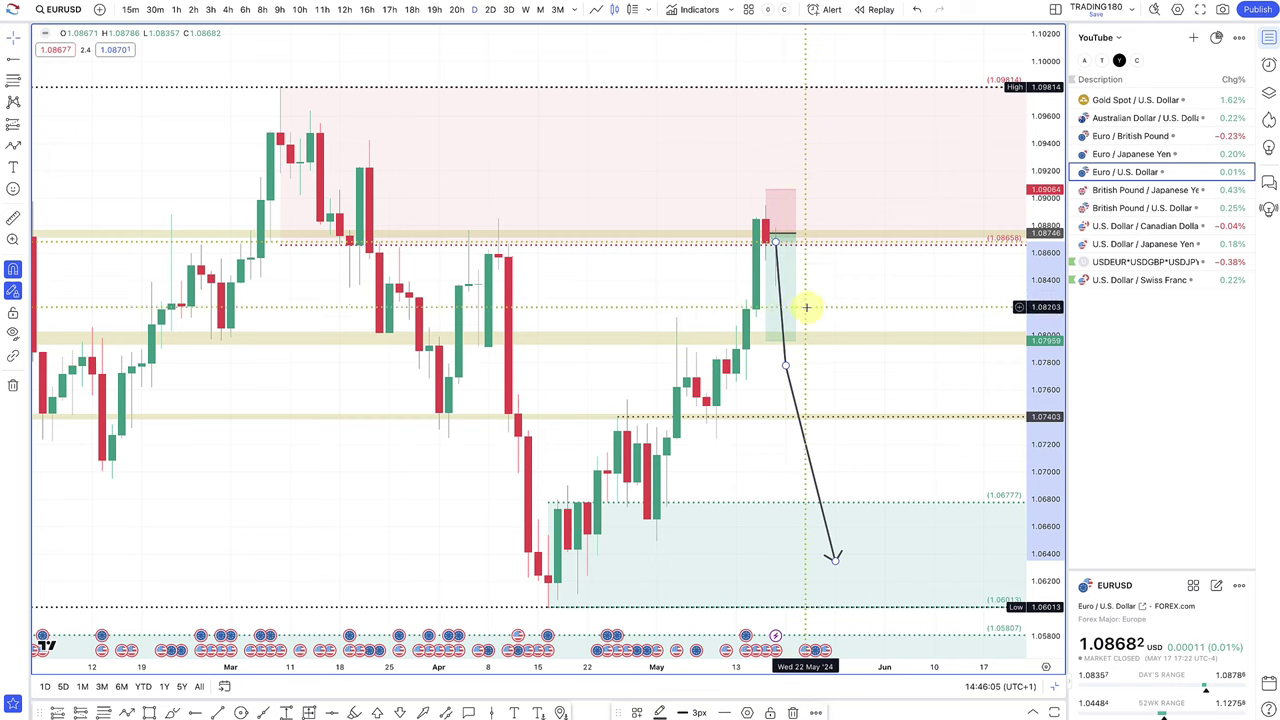
- Widen the EURUSD short position's box to 3 June
{"action": "left_click", "coordinate": [768, 234]}
{"action": "left_click_drag", "start_coordinate": [760, 247], "coordinate": [882, 232]}
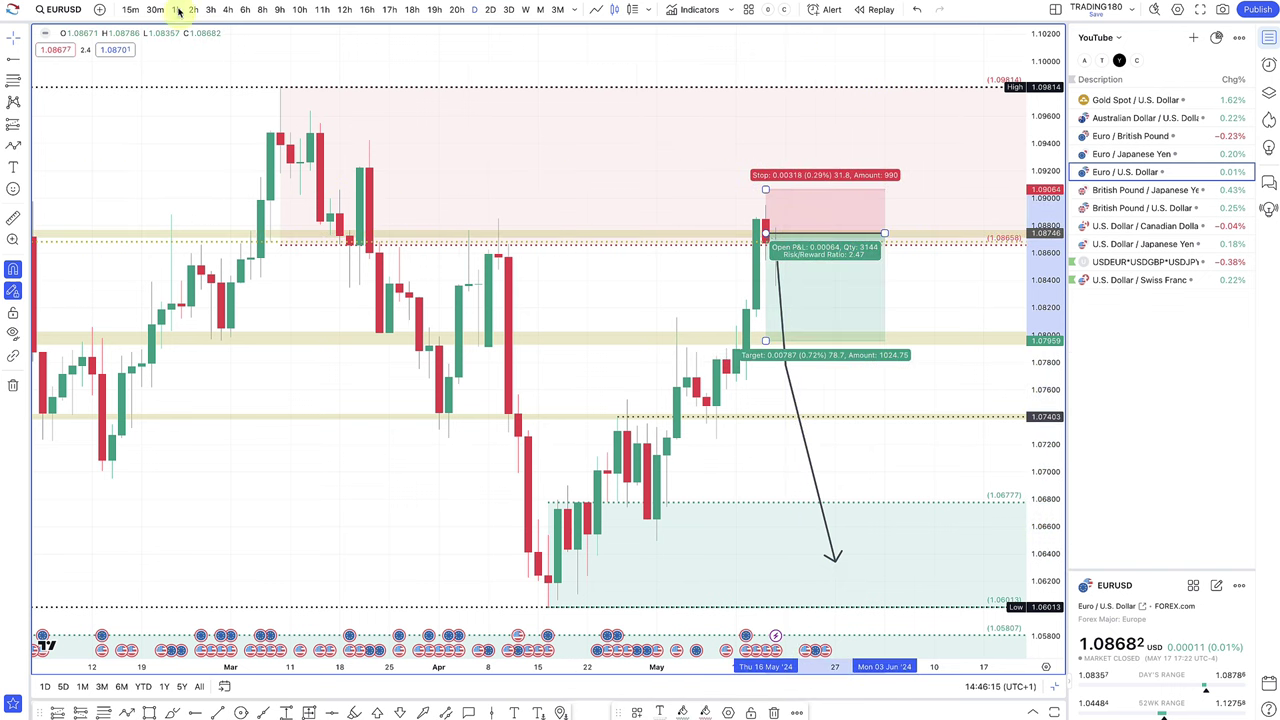
- Switch to Discord and read the 15 May ECB rate-cut article in the euro-zone channel
{"action": "key", "text": "super+Tab"}
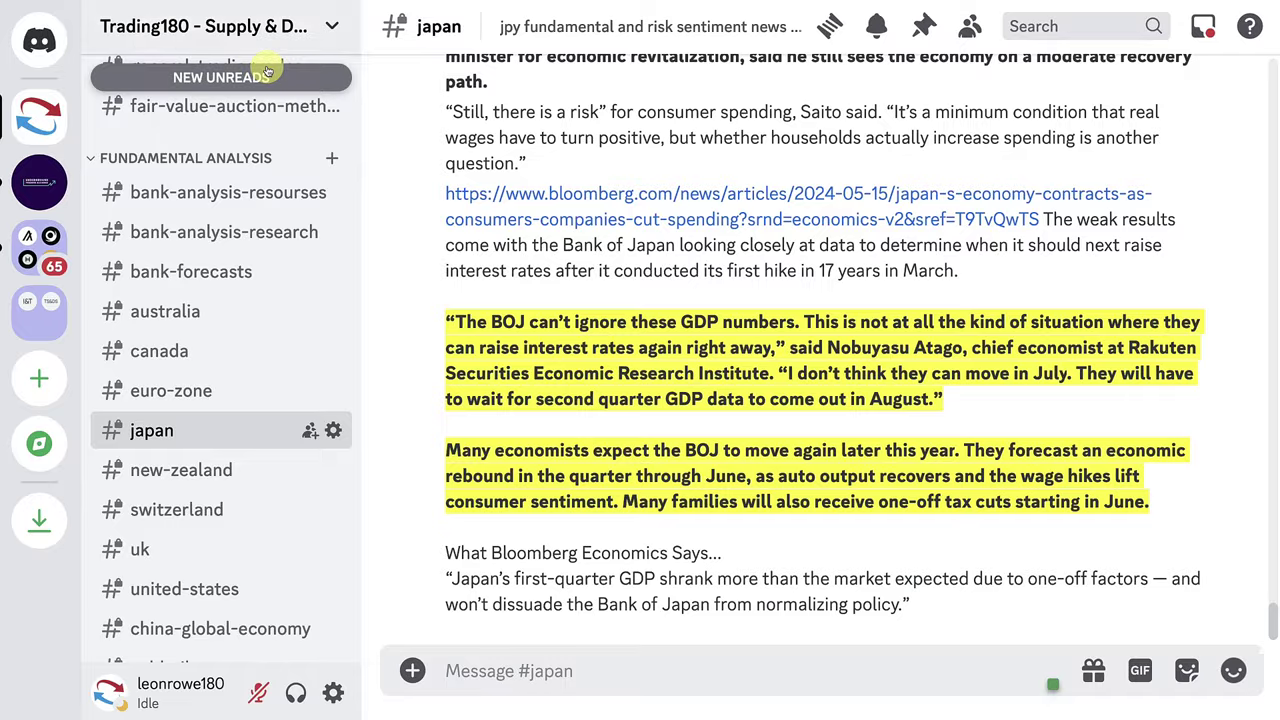
{"action": "left_click", "coordinate": [229, 388]}
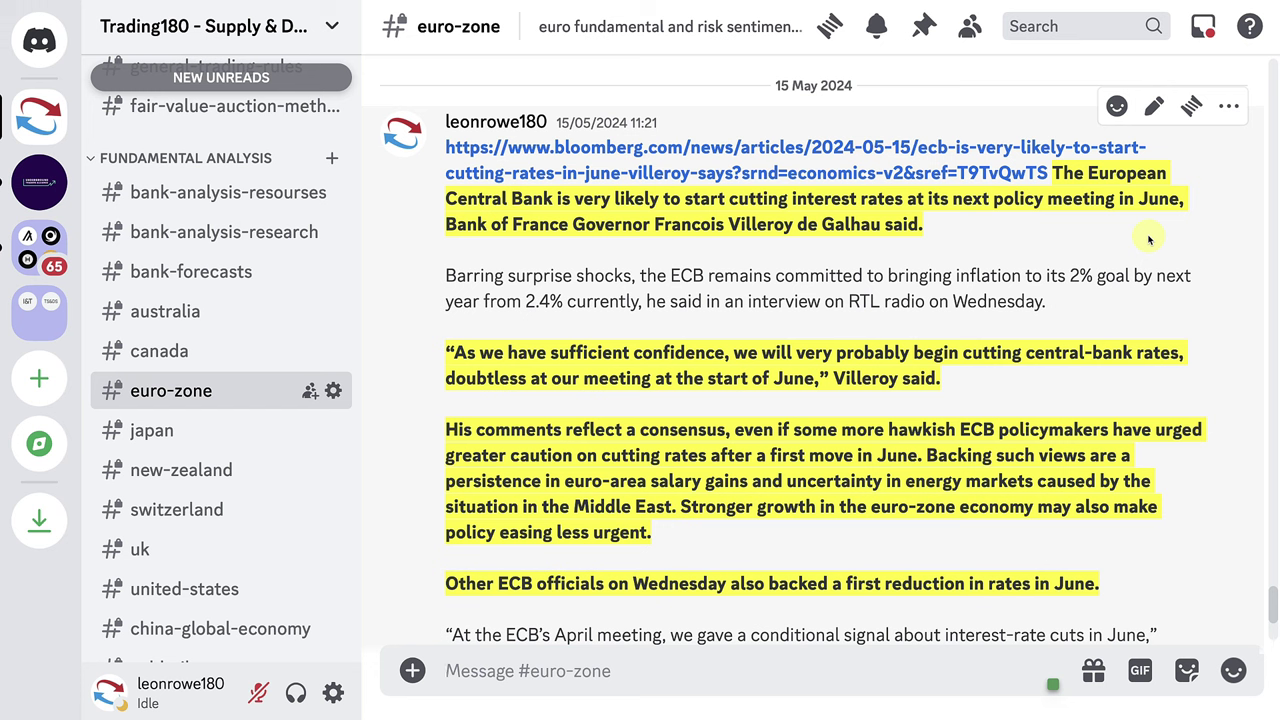
- Switch back to TradingView and raise the top edge of EURUSD's uppermost horizontal band to about 1.08898
{"action": "mouse_move", "coordinate": [560, 588]}
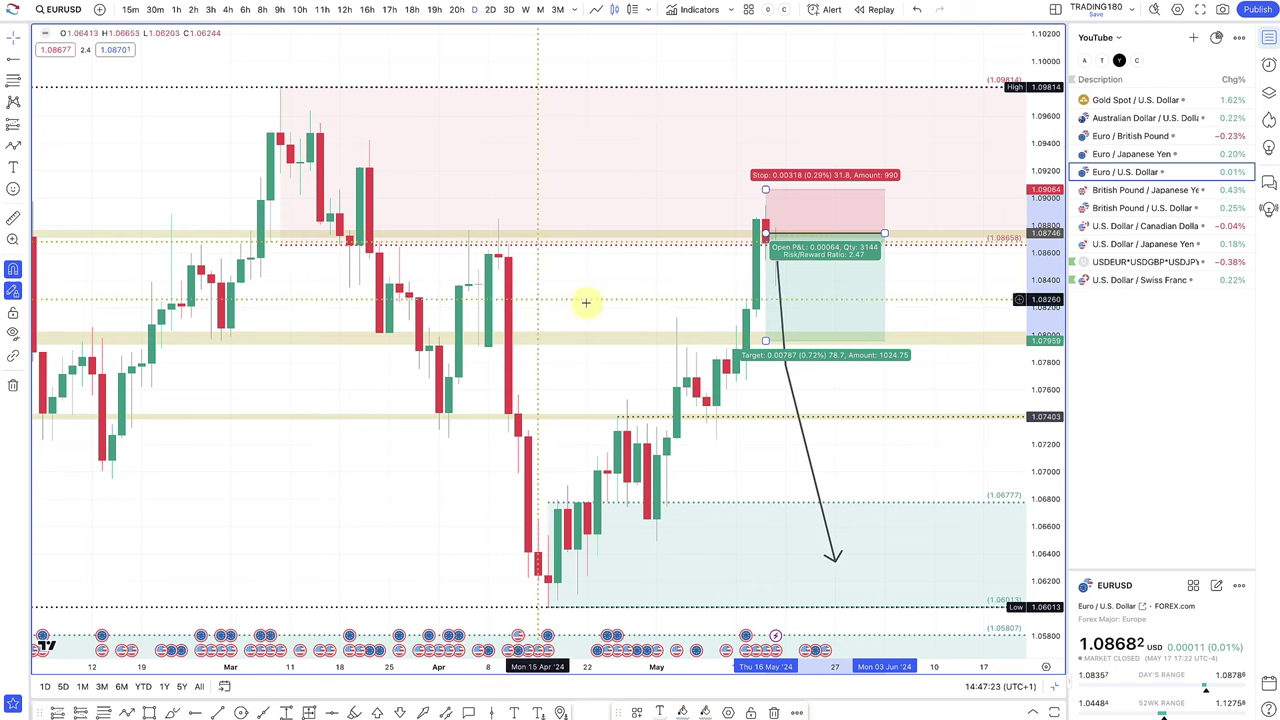
{"action": "left_click", "coordinate": [764, 245]}
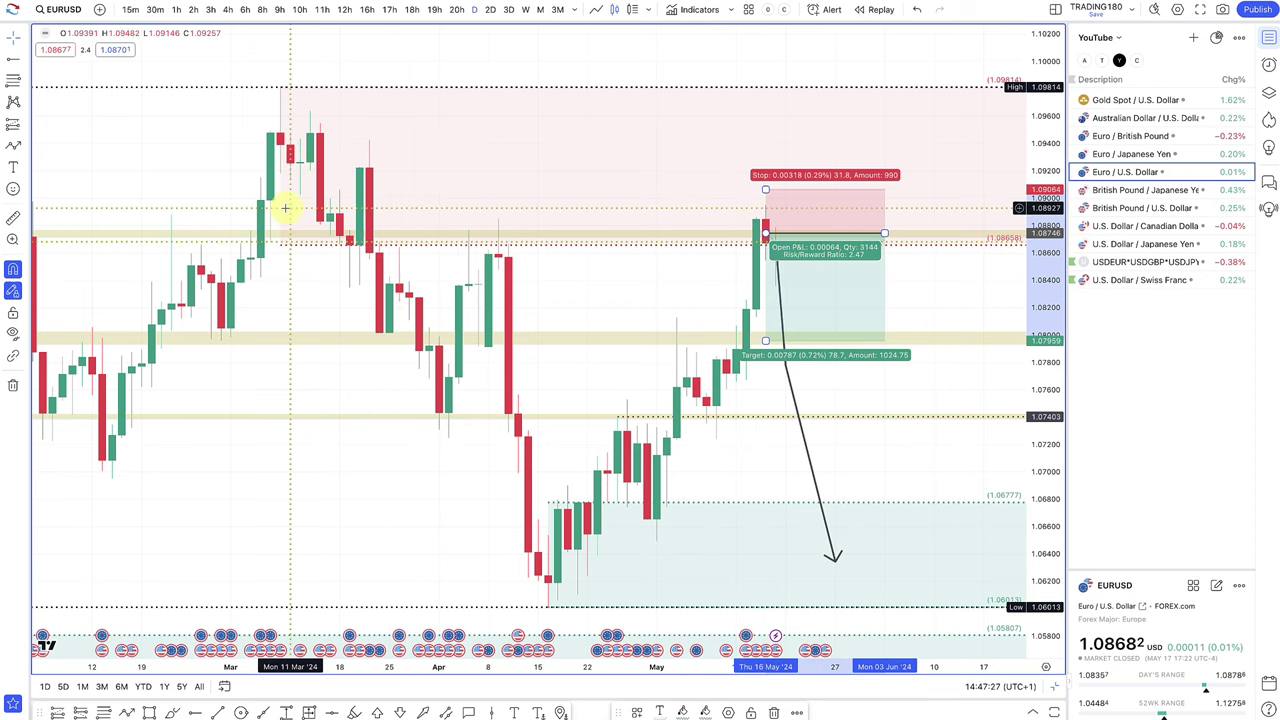
{"action": "scroll", "coordinate": [215, 228], "scroll_direction": "down", "scroll_amount": 4}
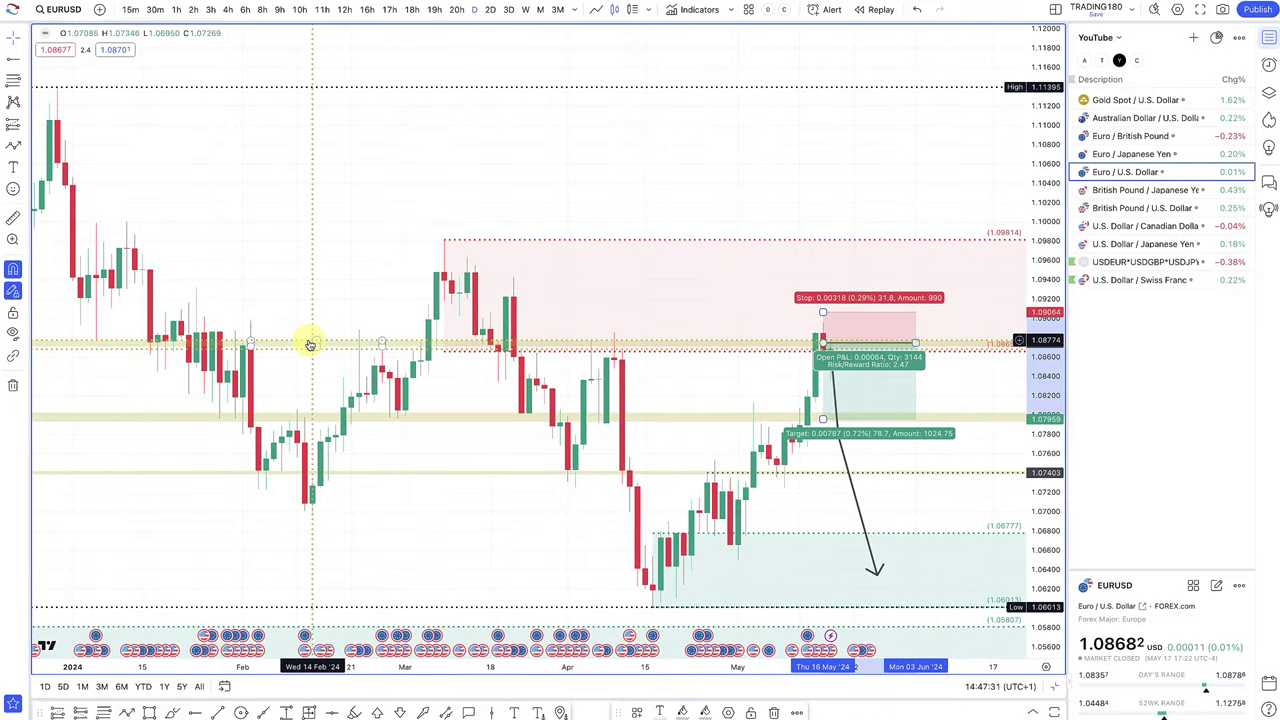
{"action": "left_click_drag", "start_coordinate": [318, 342], "coordinate": [318, 329]}
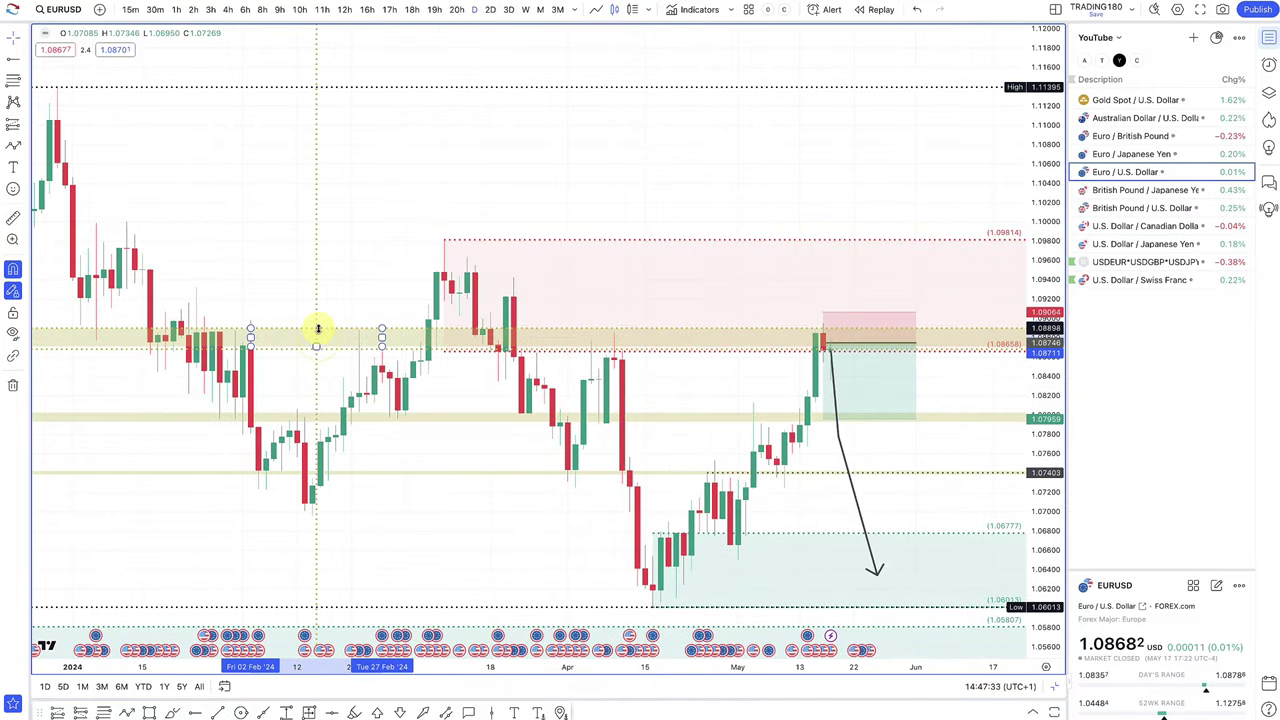
- Delete EURUSD's downward projected path and the short position near the 1.087 level
{"action": "left_click", "coordinate": [845, 460]}
{"action": "key", "text": "Delete"}
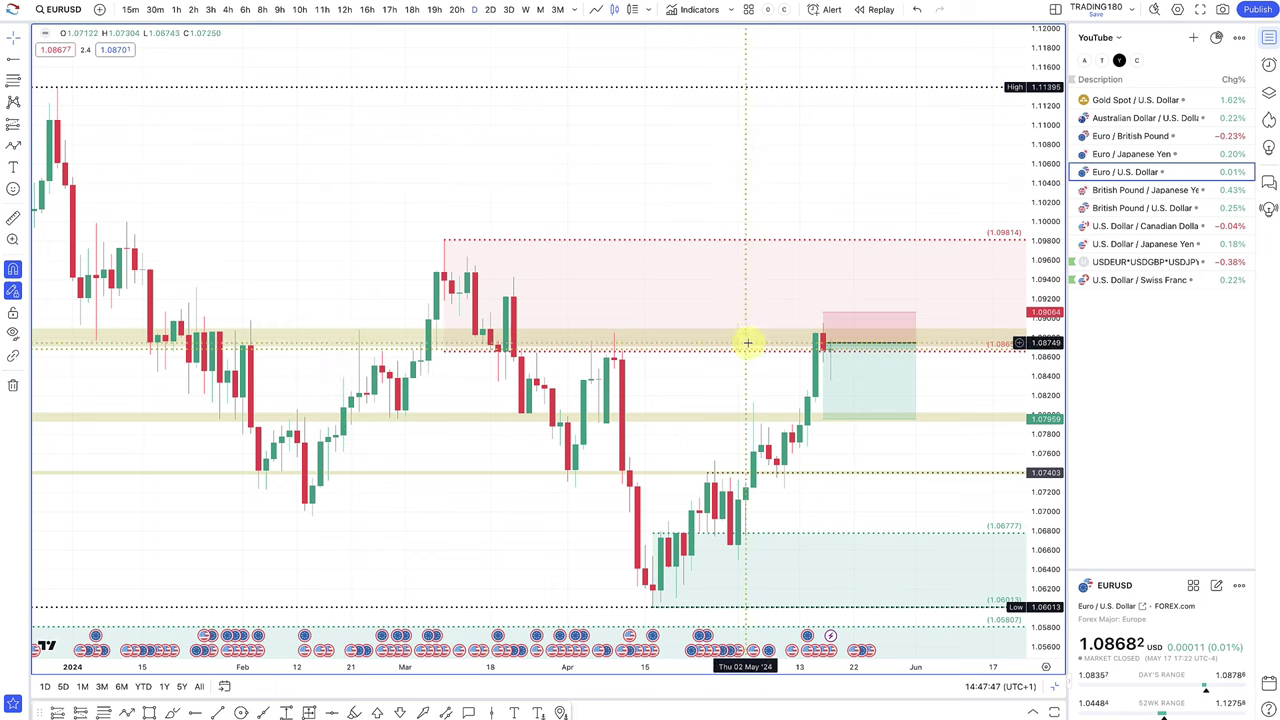
{"action": "left_click", "coordinate": [844, 377]}
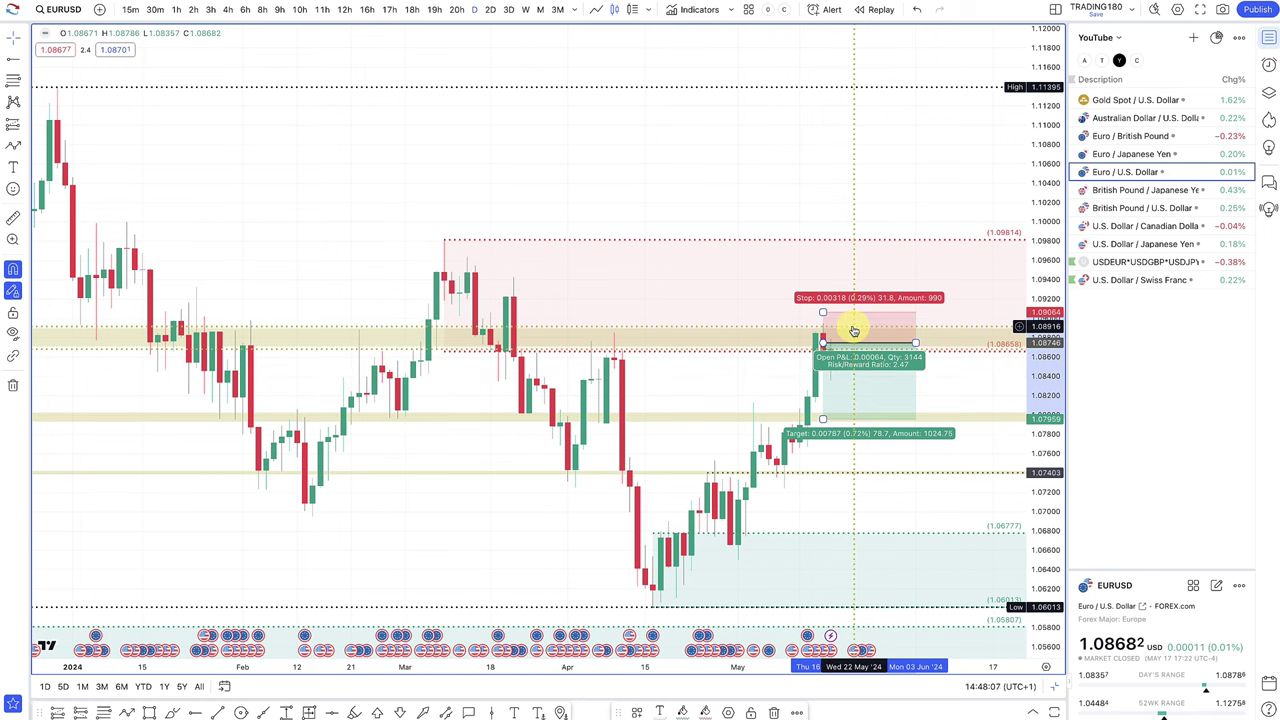
{"action": "key", "text": "Delete"}
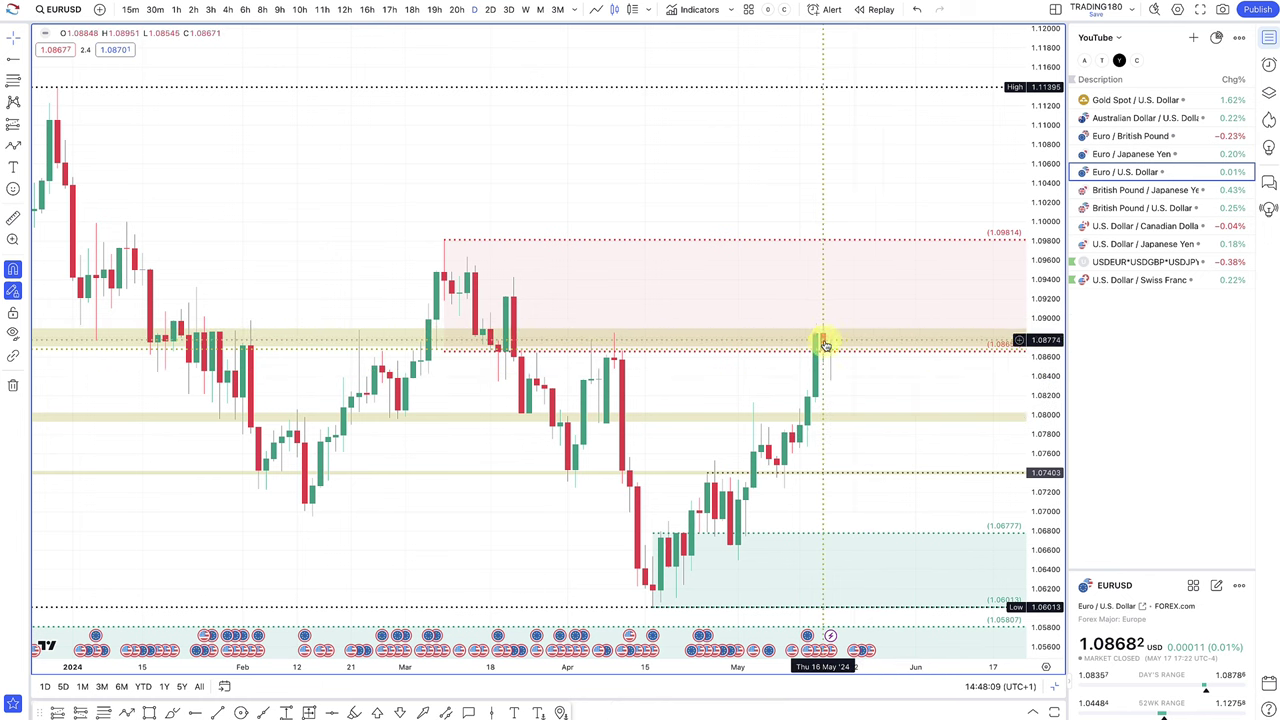
- Draw a EURUSD path from the 16 May candle up to about 1.094 on 21 May, ending at about 1.0853 on 30 May
{"action": "left_click", "coordinate": [13, 145]}
{"action": "left_click", "coordinate": [822, 348]}
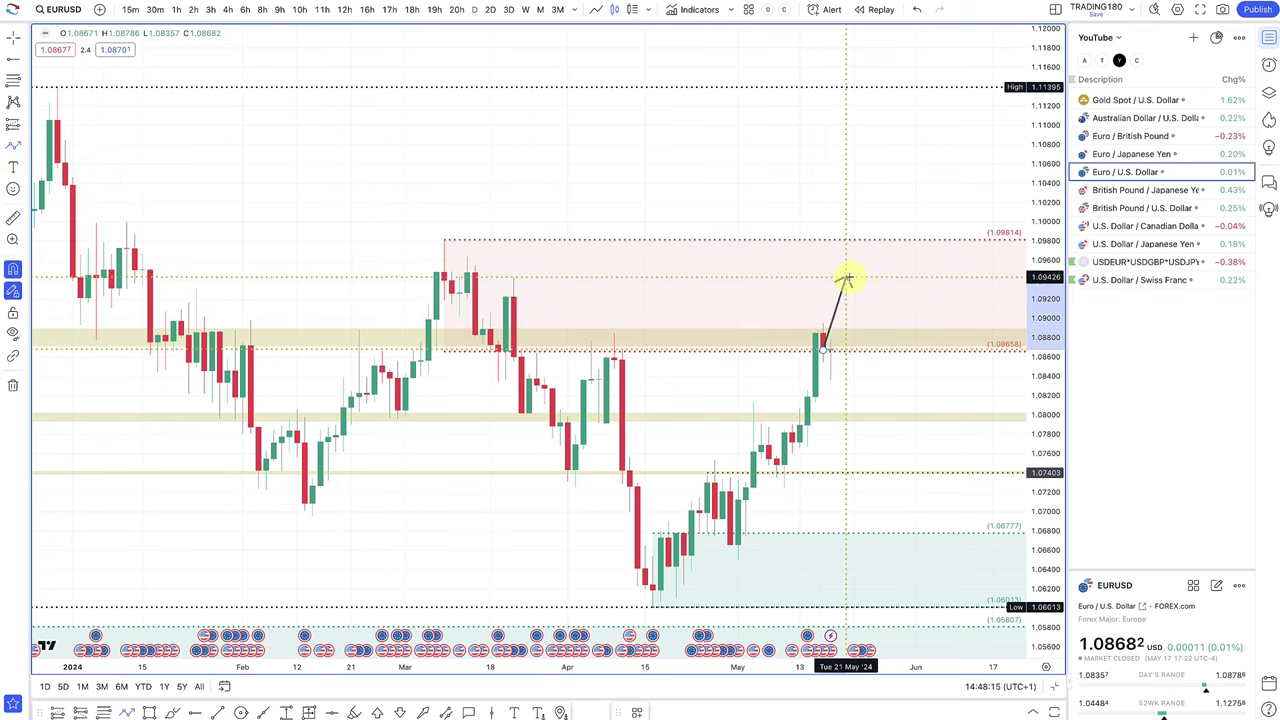
{"action": "left_click", "coordinate": [846, 281]}
{"action": "double_click", "coordinate": [898, 362]}
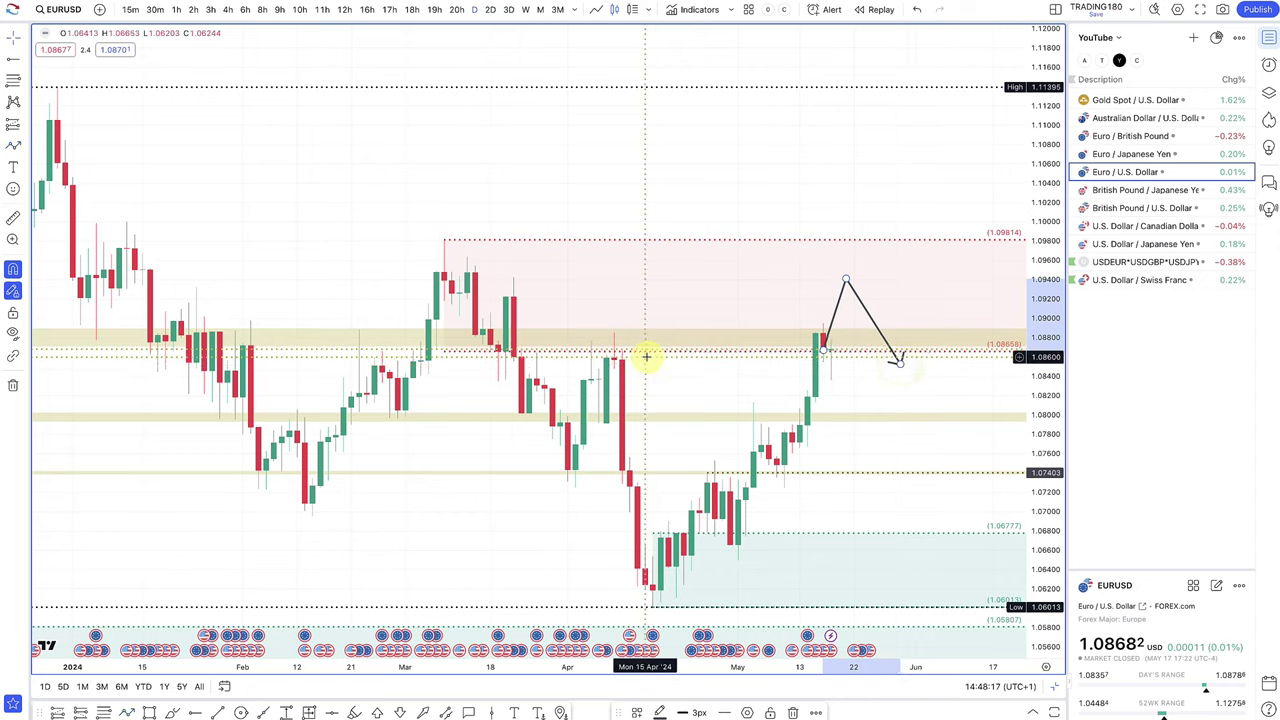
- Draw a horizontal band across the November to January highs of EURUSD, spanning about 1.0965 to 1.0995
{"action": "scroll", "coordinate": [636, 362], "scroll_direction": "down", "scroll_amount": 2}
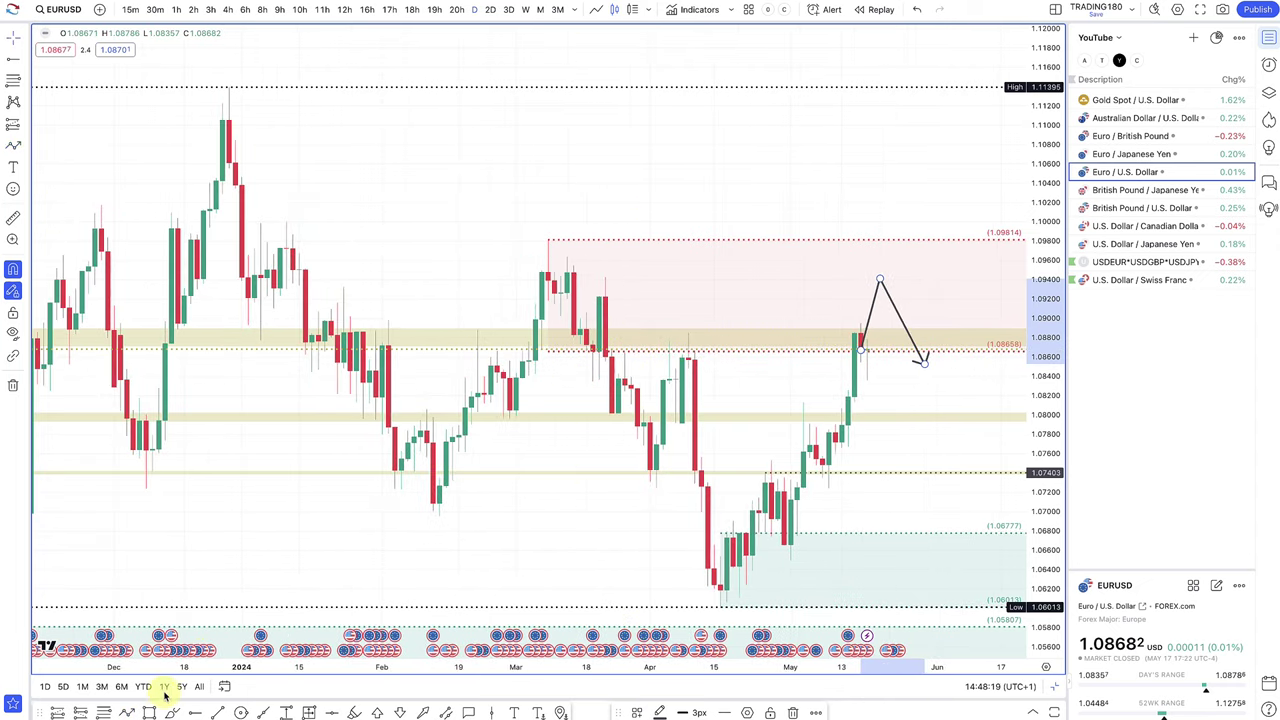
{"action": "left_click", "coordinate": [367, 269]}
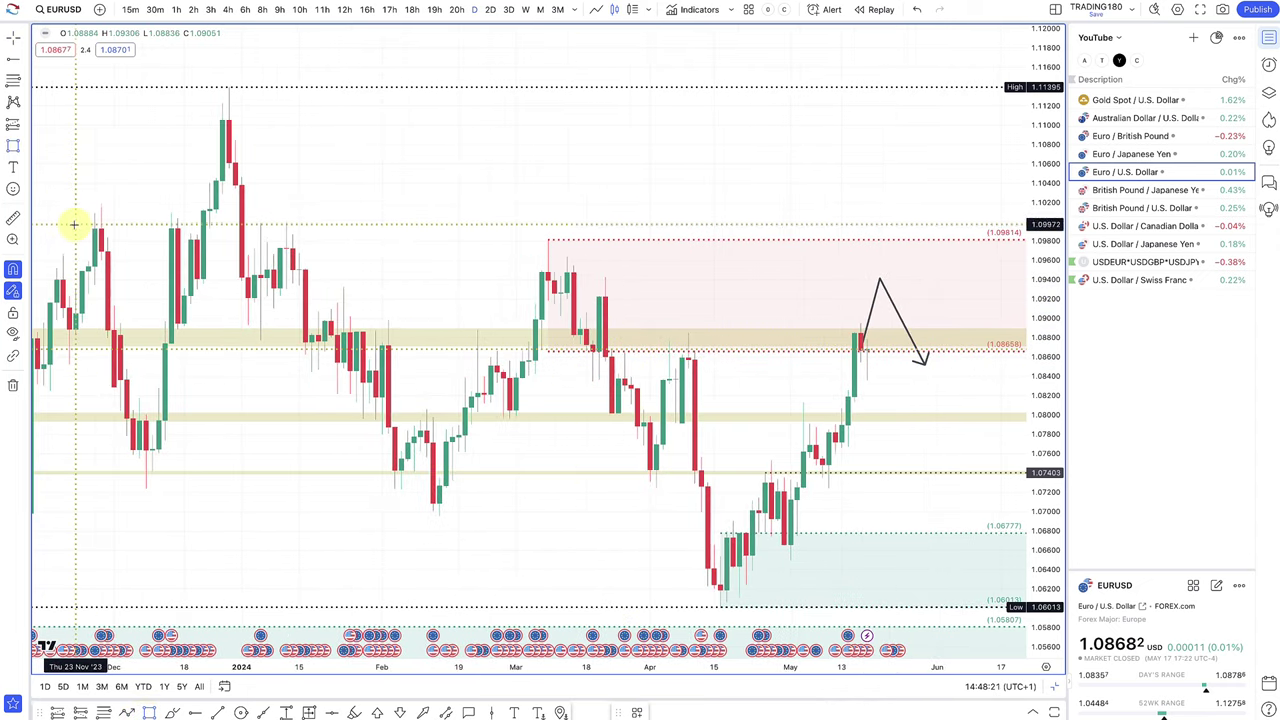
{"action": "scroll", "coordinate": [409, 251], "scroll_direction": "down", "scroll_amount": 2}
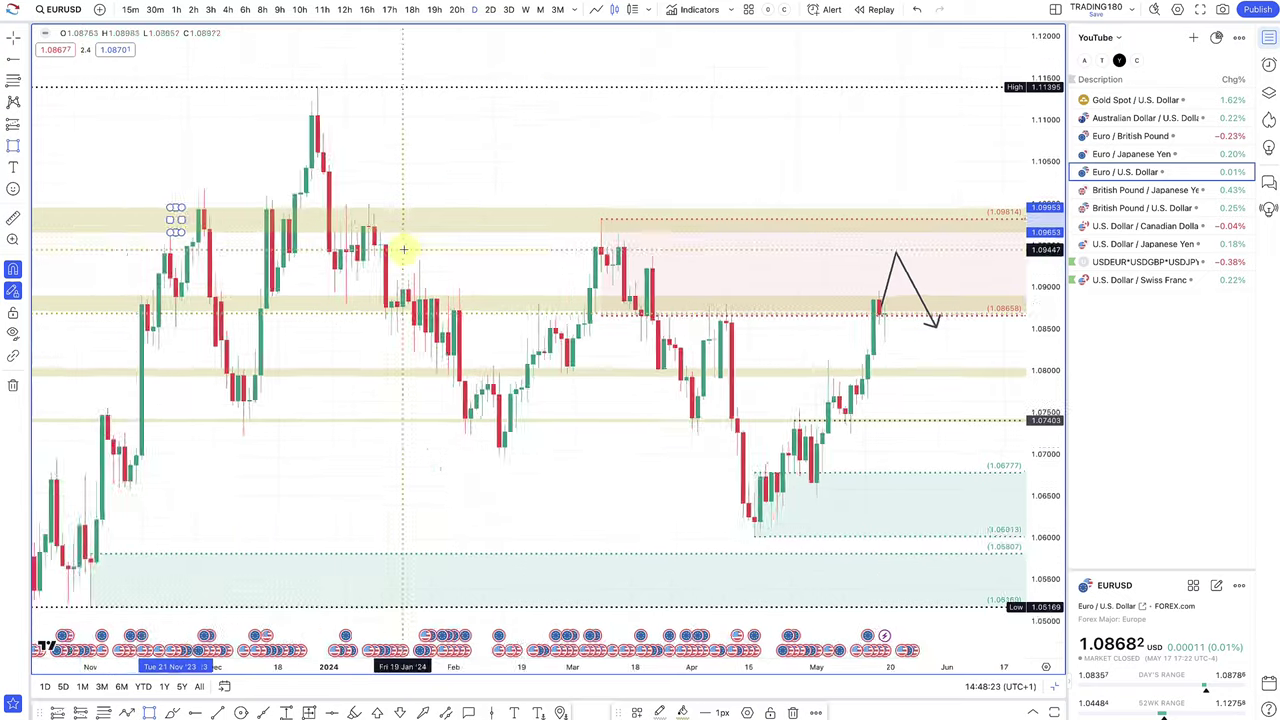
{"action": "scroll", "coordinate": [720, 223], "scroll_direction": "up", "scroll_amount": 2}
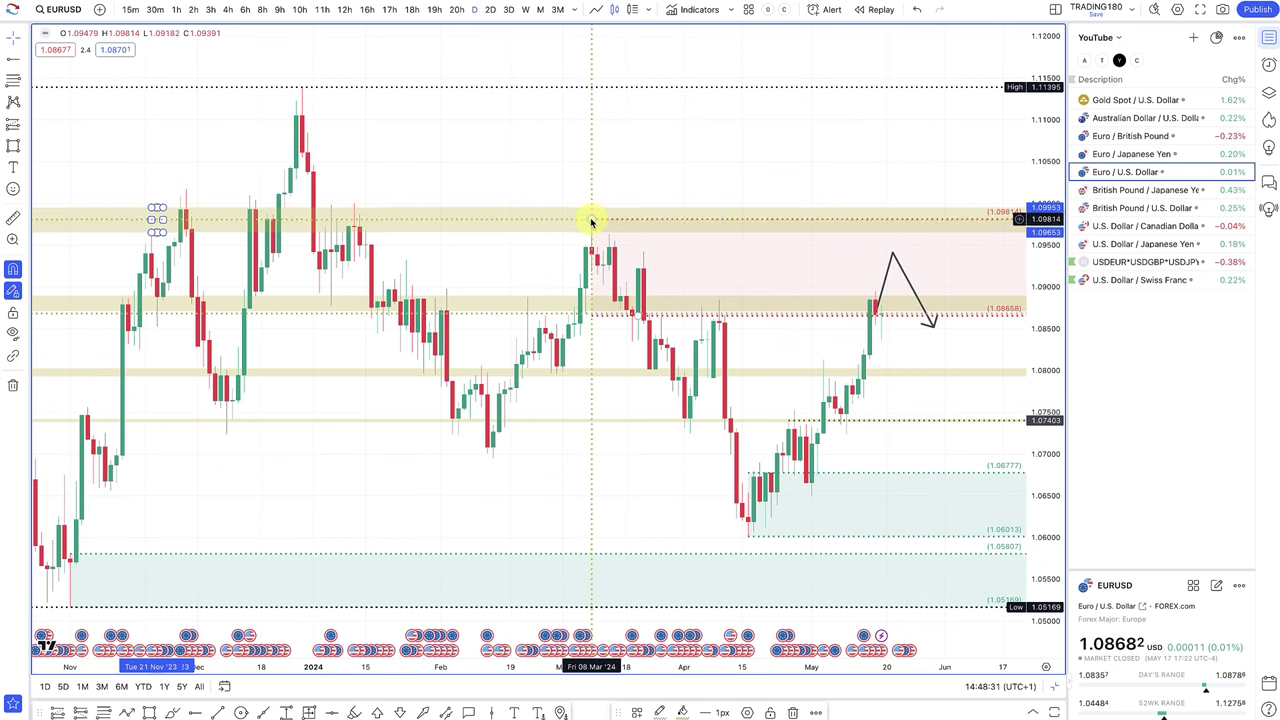
- Extend EURUSD's supply zone to 1.10001 starting 11 January, and adjust the uppermost horizontal band to about 1.0978–1.0999
{"action": "left_click_drag", "start_coordinate": [591, 222], "coordinate": [354, 204]}
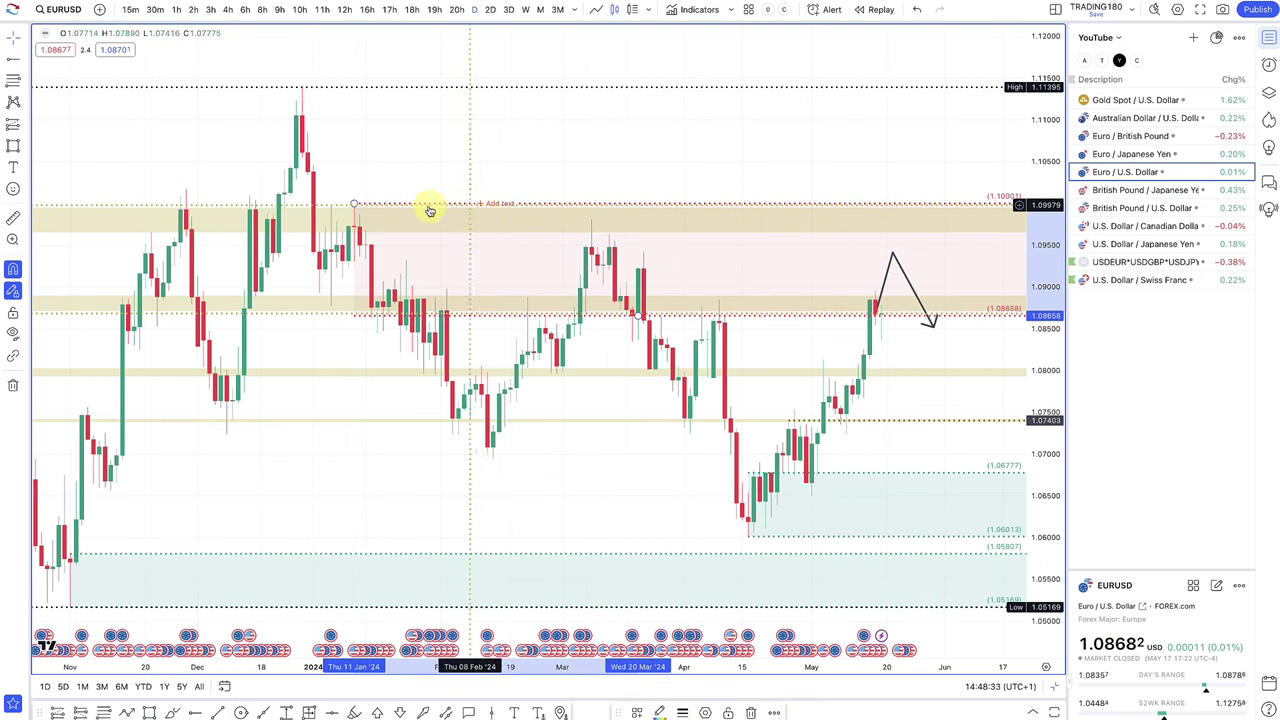
{"action": "left_click_drag", "start_coordinate": [410, 237], "coordinate": [407, 218]}
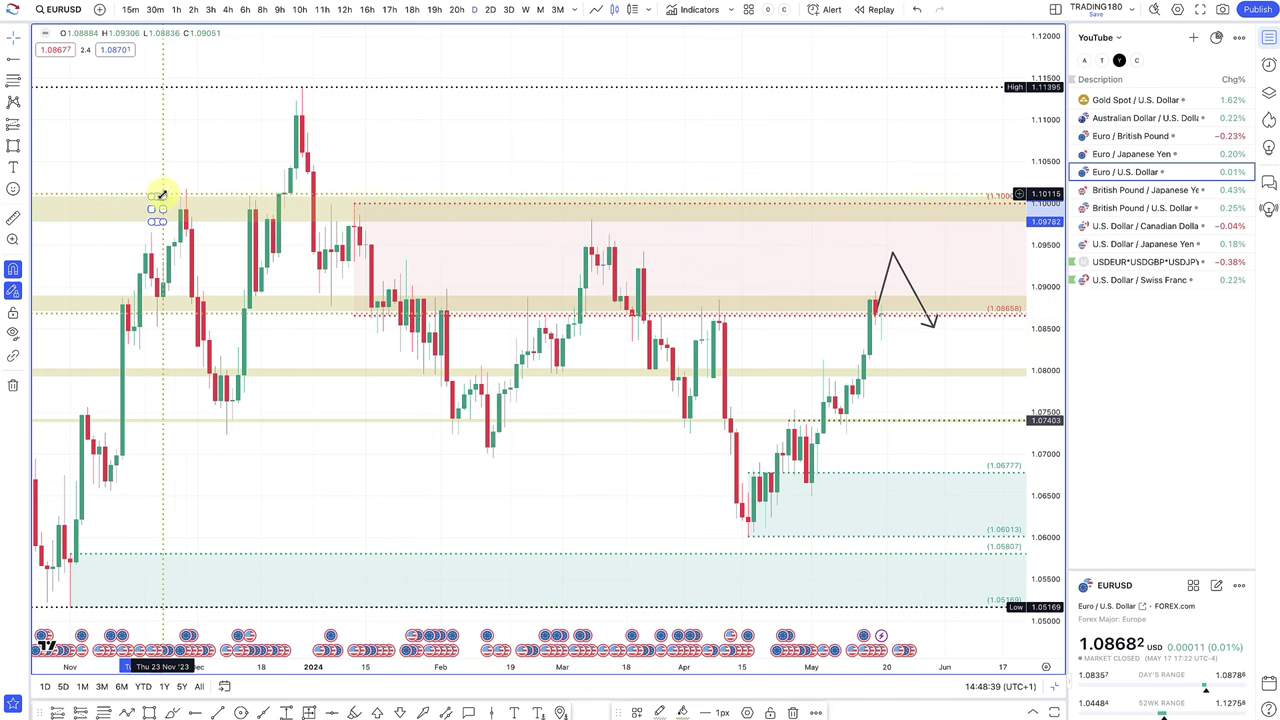
{"action": "left_click_drag", "start_coordinate": [157, 196], "coordinate": [158, 202]}
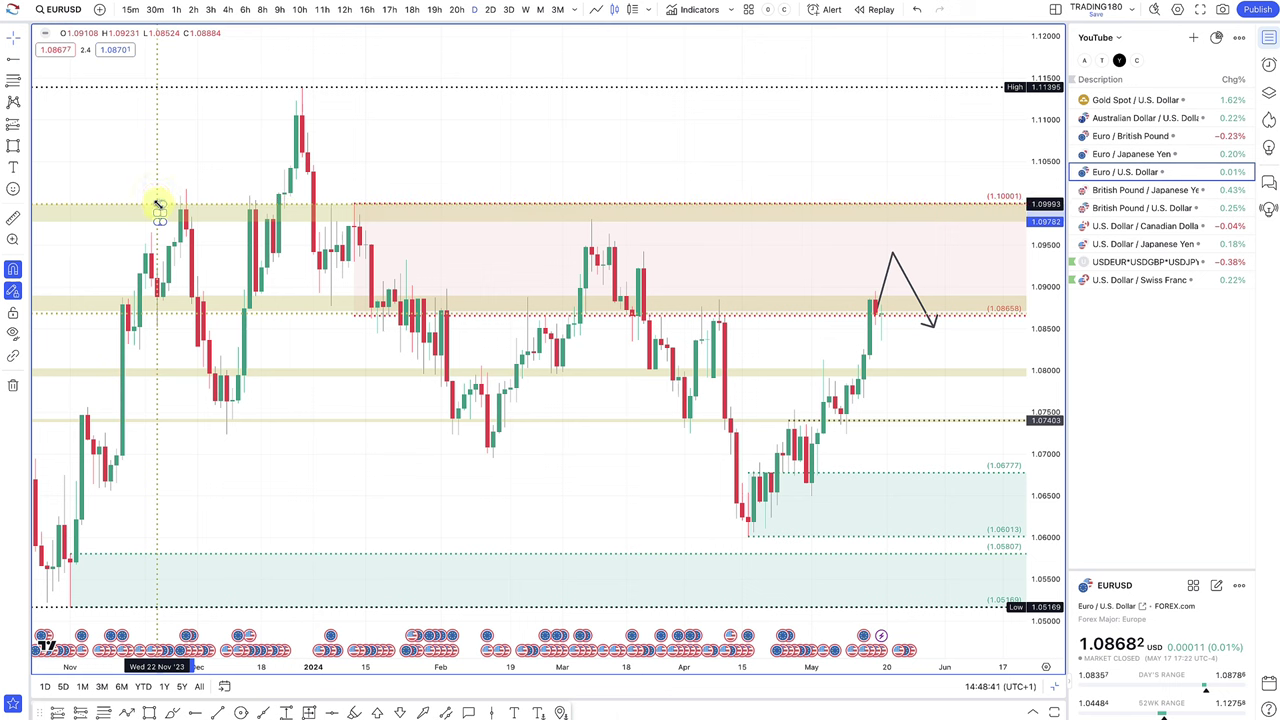
- Lower the EURUSD path's bend to about 1.089 on 24 May
{"action": "mouse_move", "coordinate": [893, 253]}
{"action": "left_mouse_down"}
{"action": "mouse_move", "coordinate": [886, 222]}
{"action": "mouse_move", "coordinate": [899, 213]}
{"action": "mouse_move", "coordinate": [909, 296]}
{"action": "left_mouse_up"}
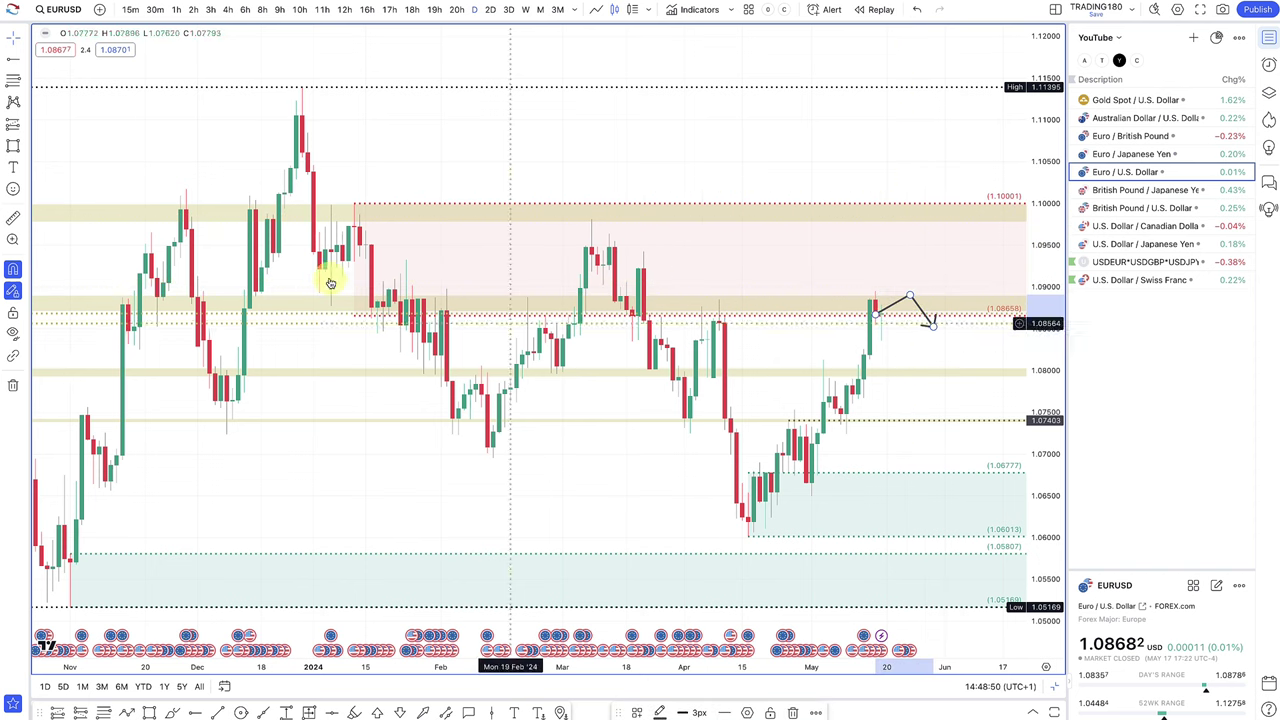
- Draw two EURUSD demand zones at the early May candles, spanning 1.07821 to 1.07603 and 1.07548 to 1.07240
{"action": "left_click", "coordinate": [72, 116]}
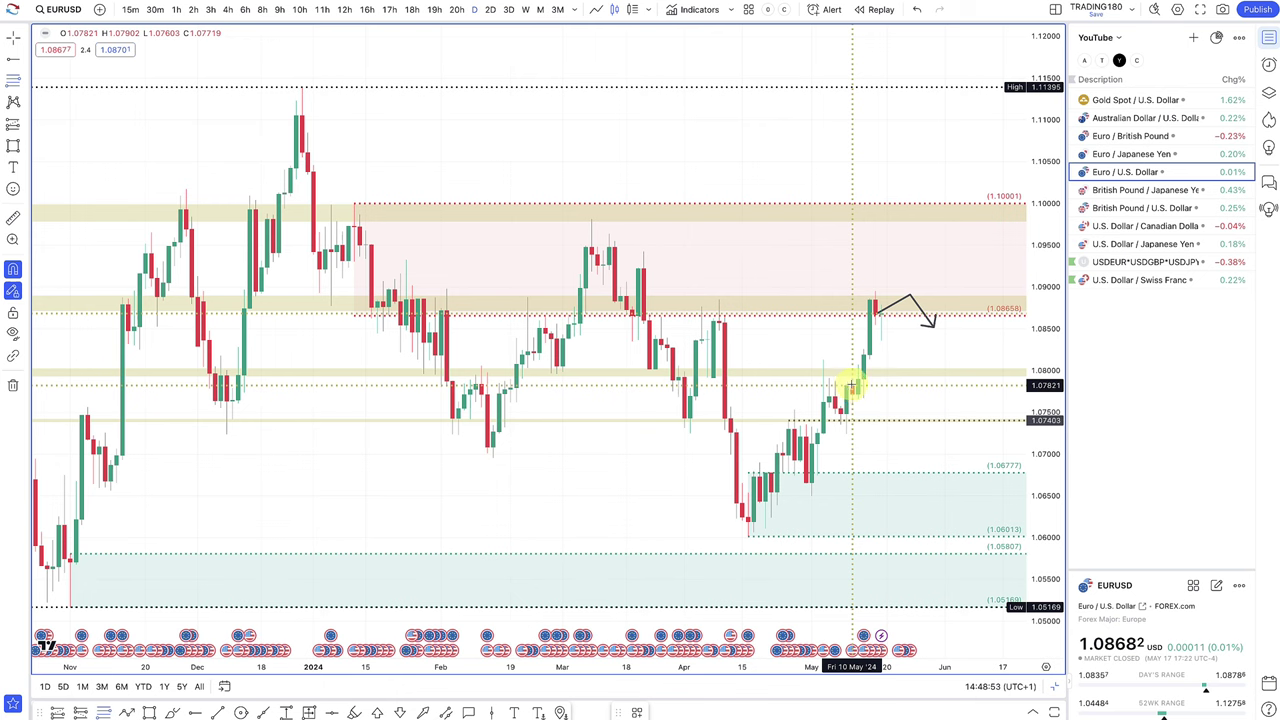
{"action": "left_click_drag", "start_coordinate": [851, 385], "coordinate": [851, 402]}
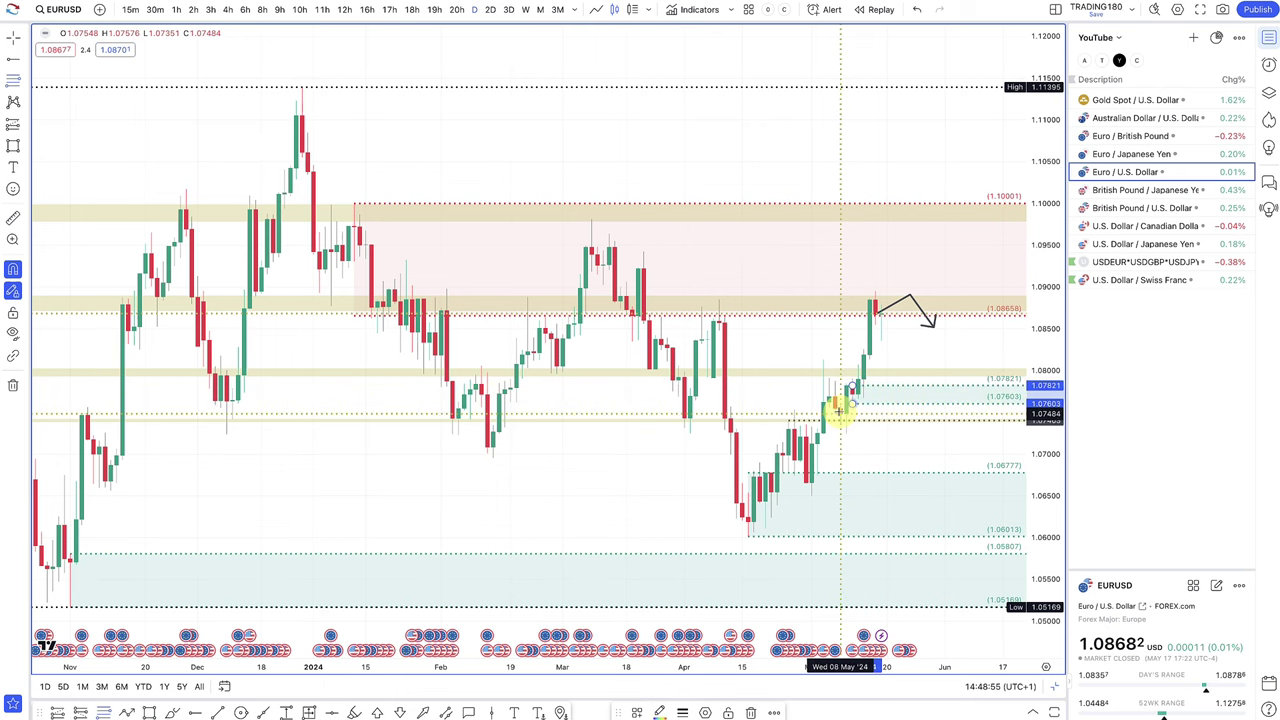
{"action": "left_click_drag", "start_coordinate": [841, 407], "coordinate": [845, 432]}
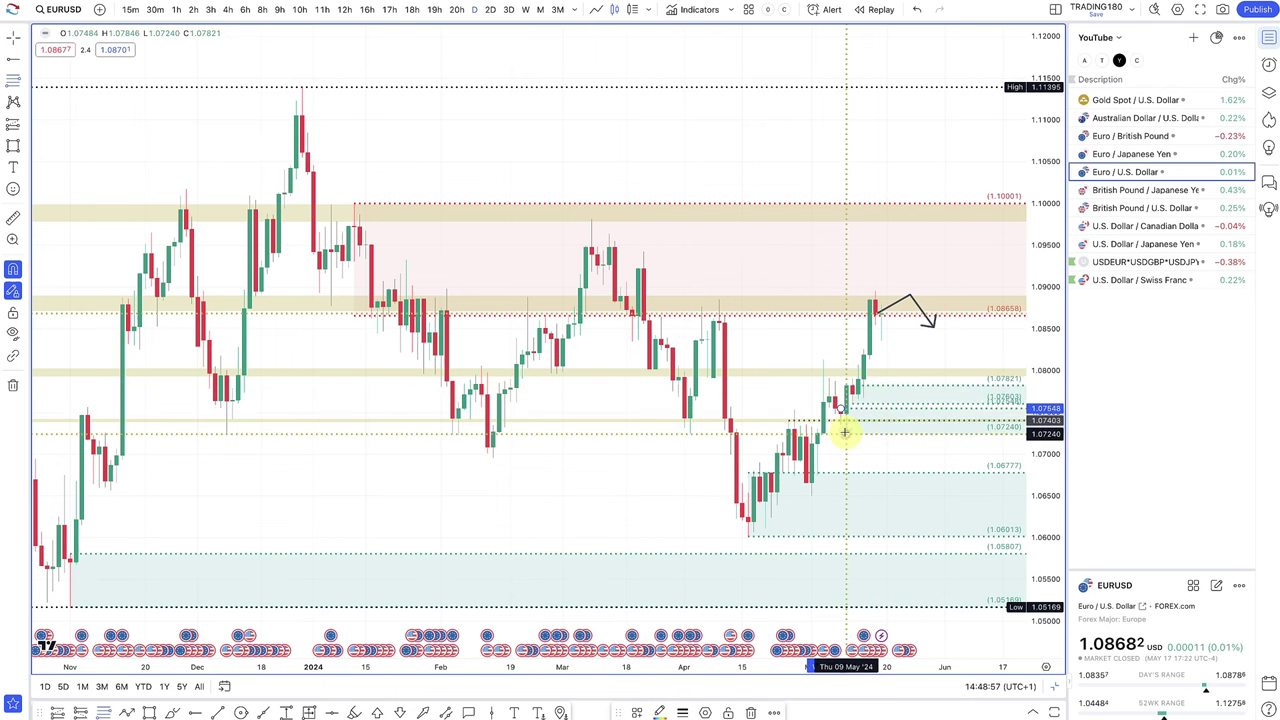
- Lower the EURUSD path's bend to about 1.0767 on 23 May and raise its end to about 1.0879 on 30 May
{"action": "scroll", "coordinate": [845, 432], "scroll_direction": "up", "scroll_amount": 8}
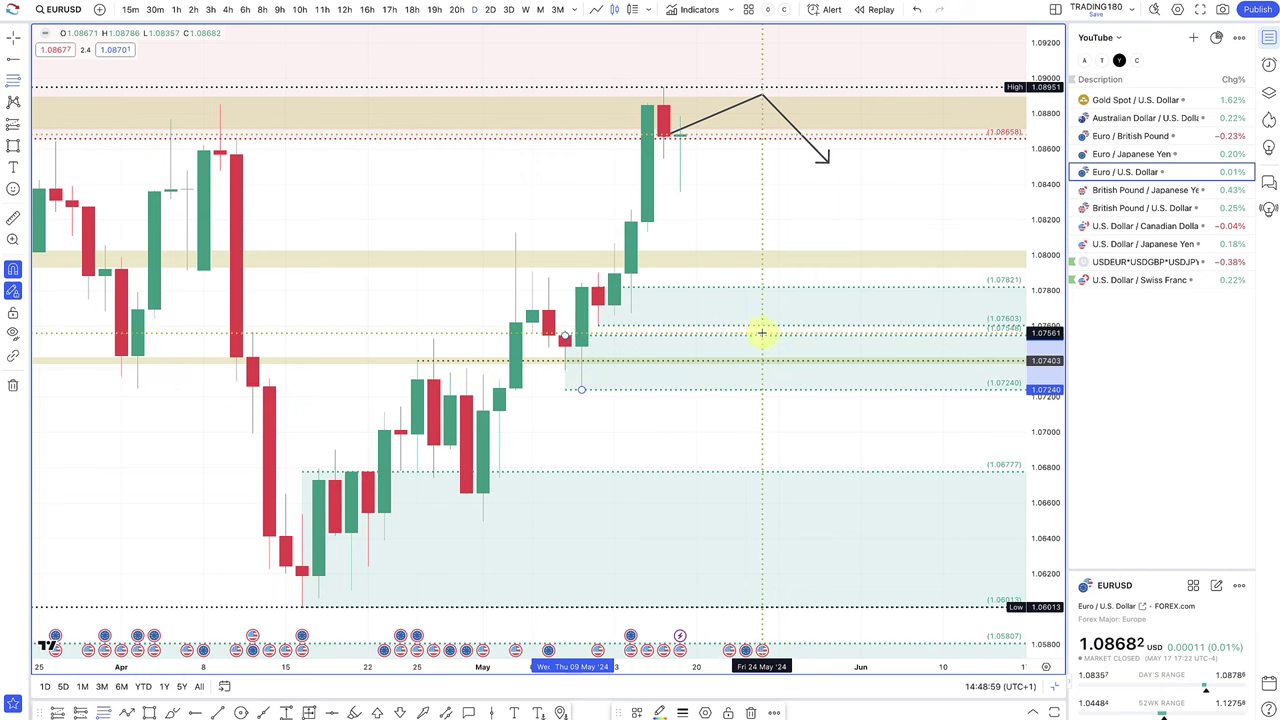
{"action": "left_click_drag", "start_coordinate": [762, 95], "coordinate": [745, 313]}
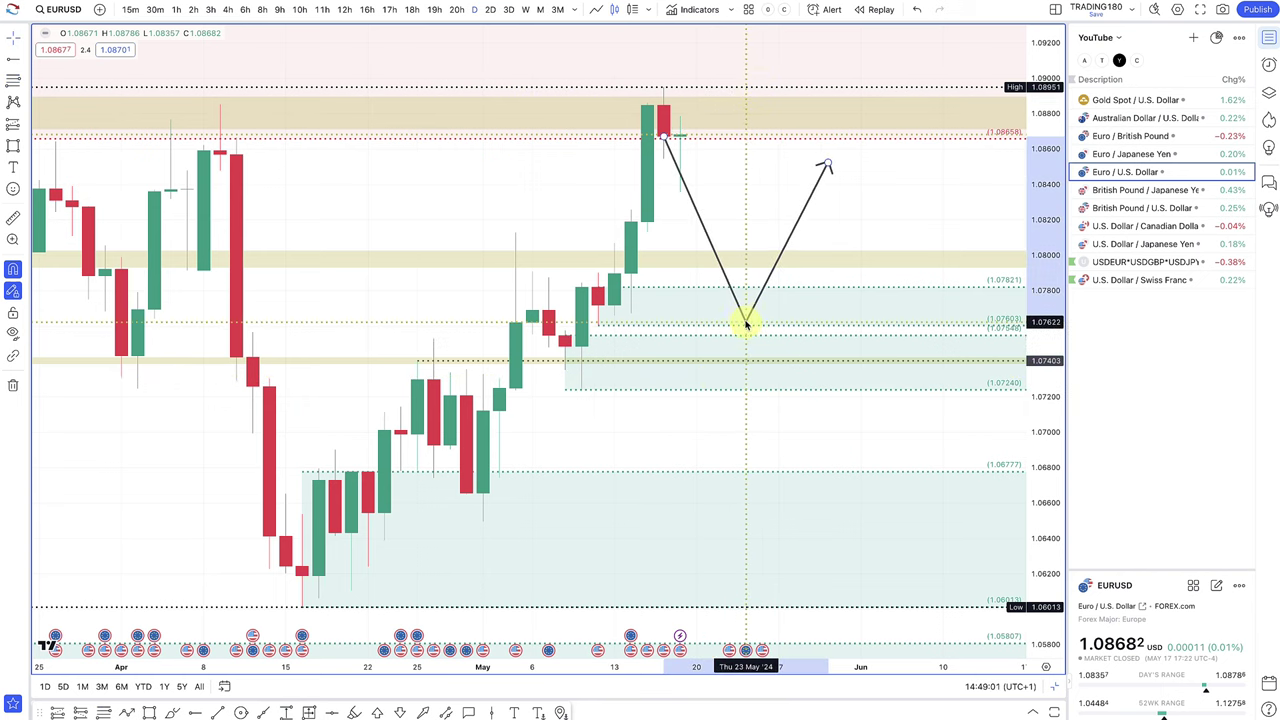
{"action": "left_click_drag", "start_coordinate": [829, 165], "coordinate": [823, 114]}
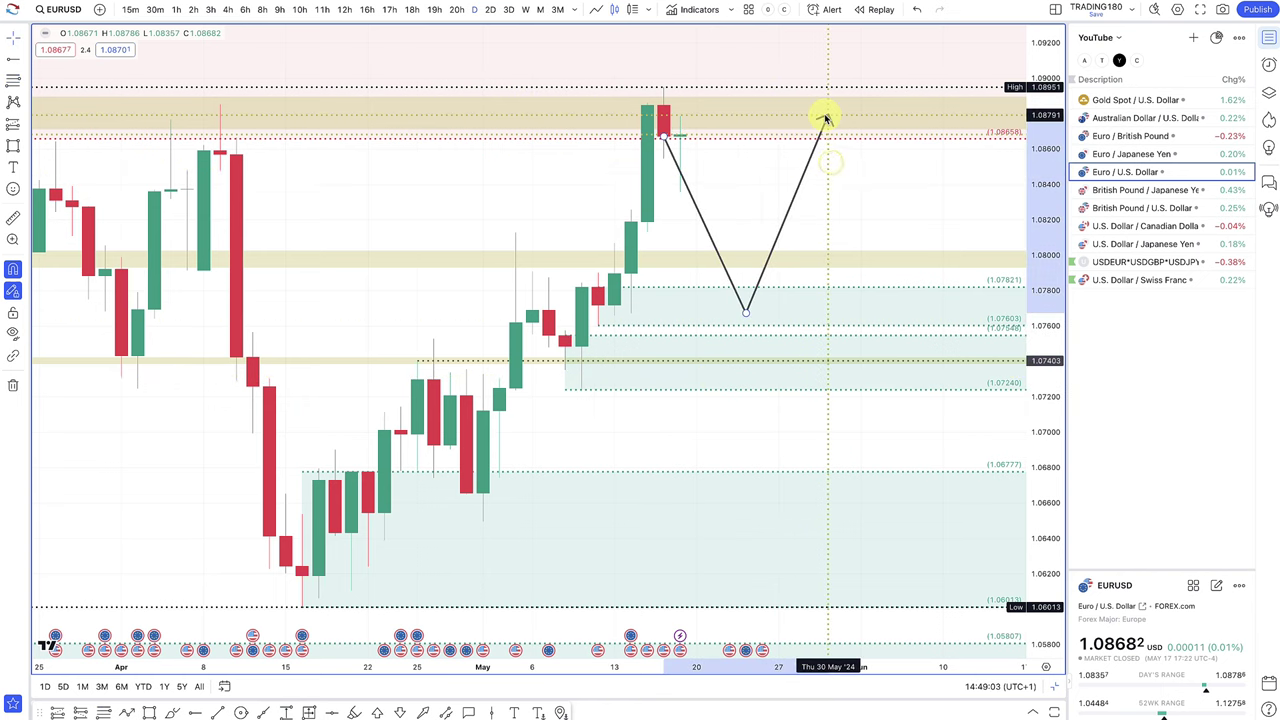
{"action": "scroll", "coordinate": [749, 180], "scroll_direction": "down", "scroll_amount": 3}
- Open EURJPY and draw a path from the 17 May close down to about 164.46 on 24 May, rebounding to about 167.1
{"action": "left_click", "coordinate": [1125, 155]}
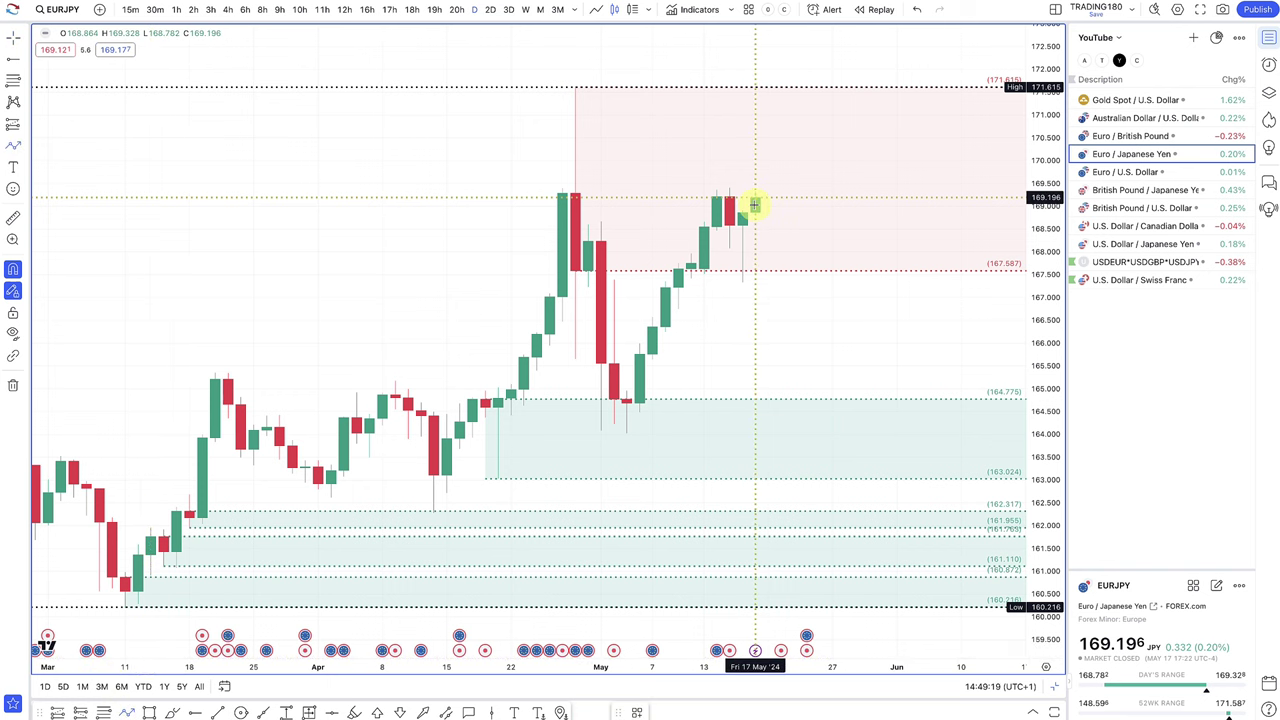
{"action": "left_click_drag", "start_coordinate": [754, 204], "coordinate": [816, 407]}
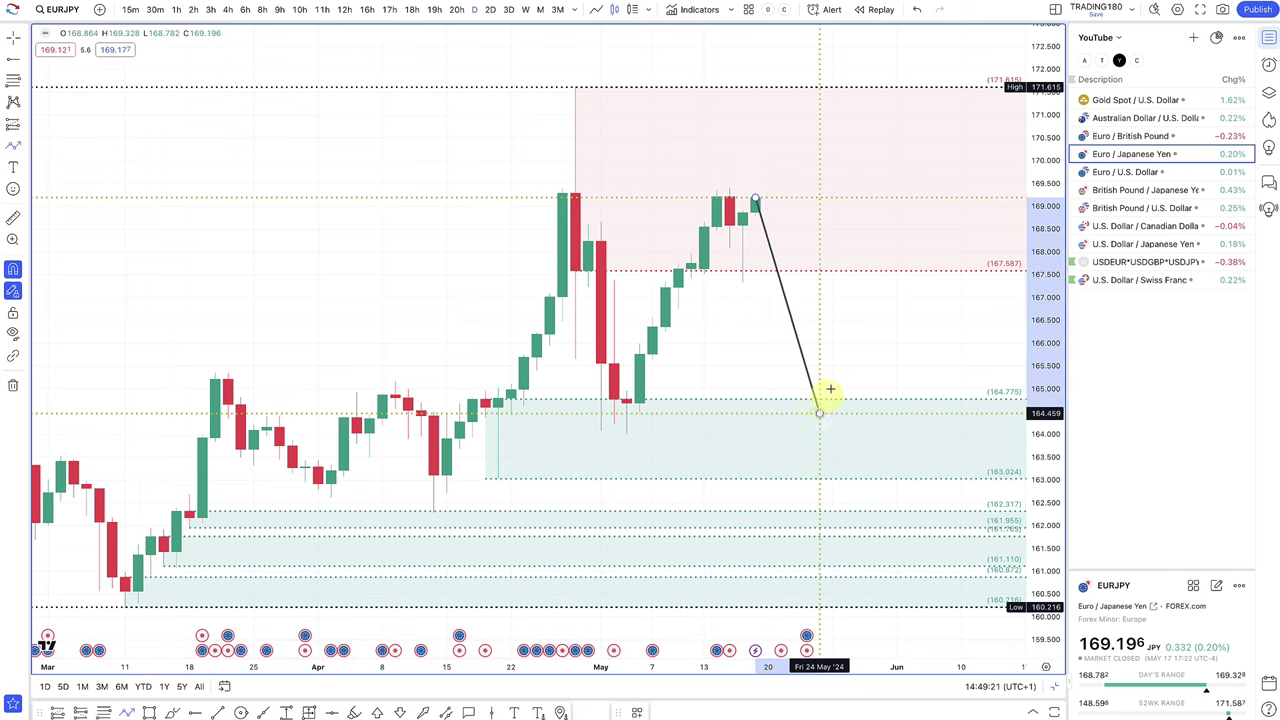
{"action": "double_click", "coordinate": [897, 290]}
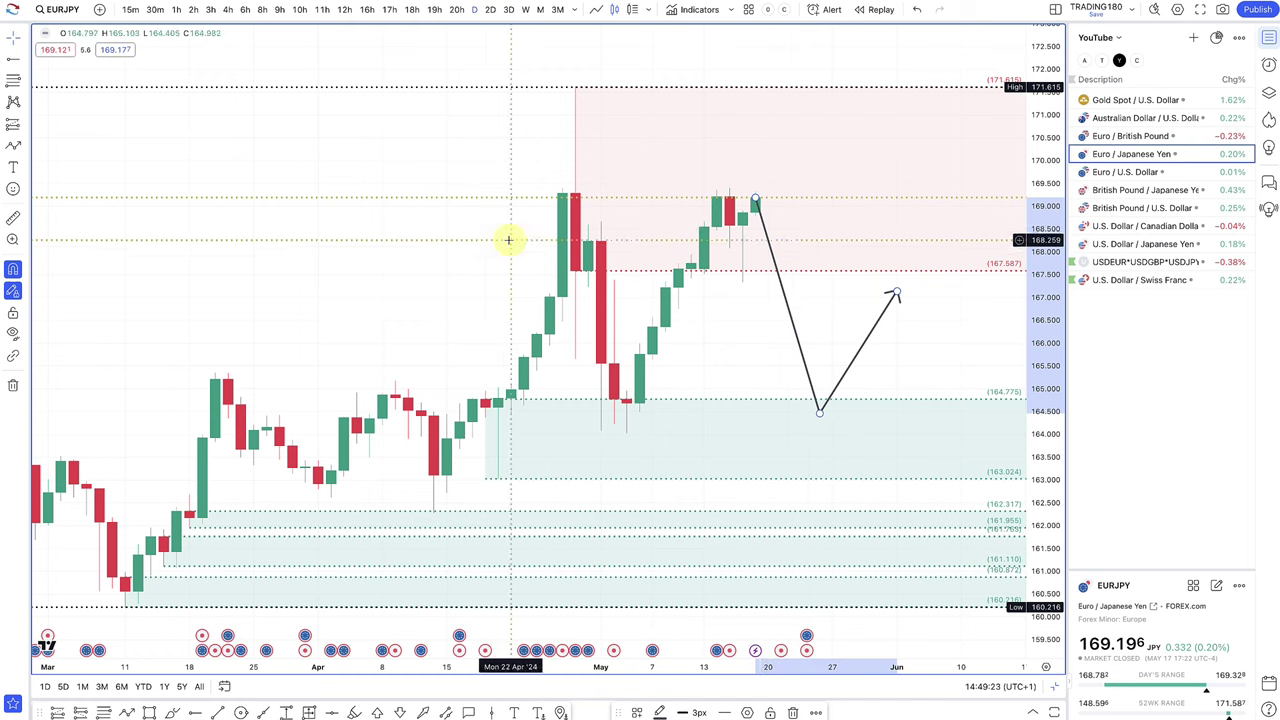
- Raise the EURJPY path's bend to about 171.2 on 22 May and redirect its end to about 167.9 on 23 May
{"action": "left_click_drag", "start_coordinate": [818, 415], "coordinate": [795, 106]}
{"action": "mouse_move", "coordinate": [897, 292]}
{"action": "left_mouse_down"}
{"action": "mouse_move", "coordinate": [826, 228]}
{"action": "mouse_move", "coordinate": [806, 253]}
{"action": "left_mouse_up"}
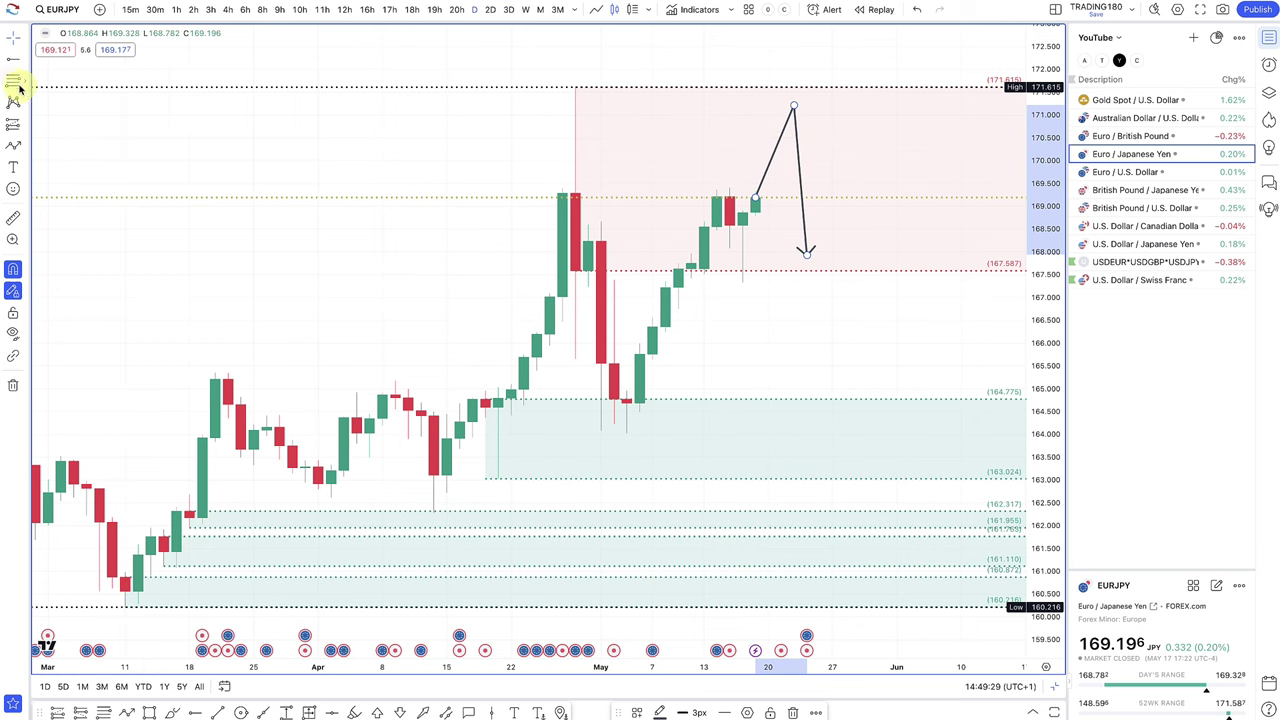
- Draw a EURJPY demand zone from 169.218 to 167.332 starting 15 May, and shift the path's end to 27 May
{"action": "left_click", "coordinate": [713, 222]}
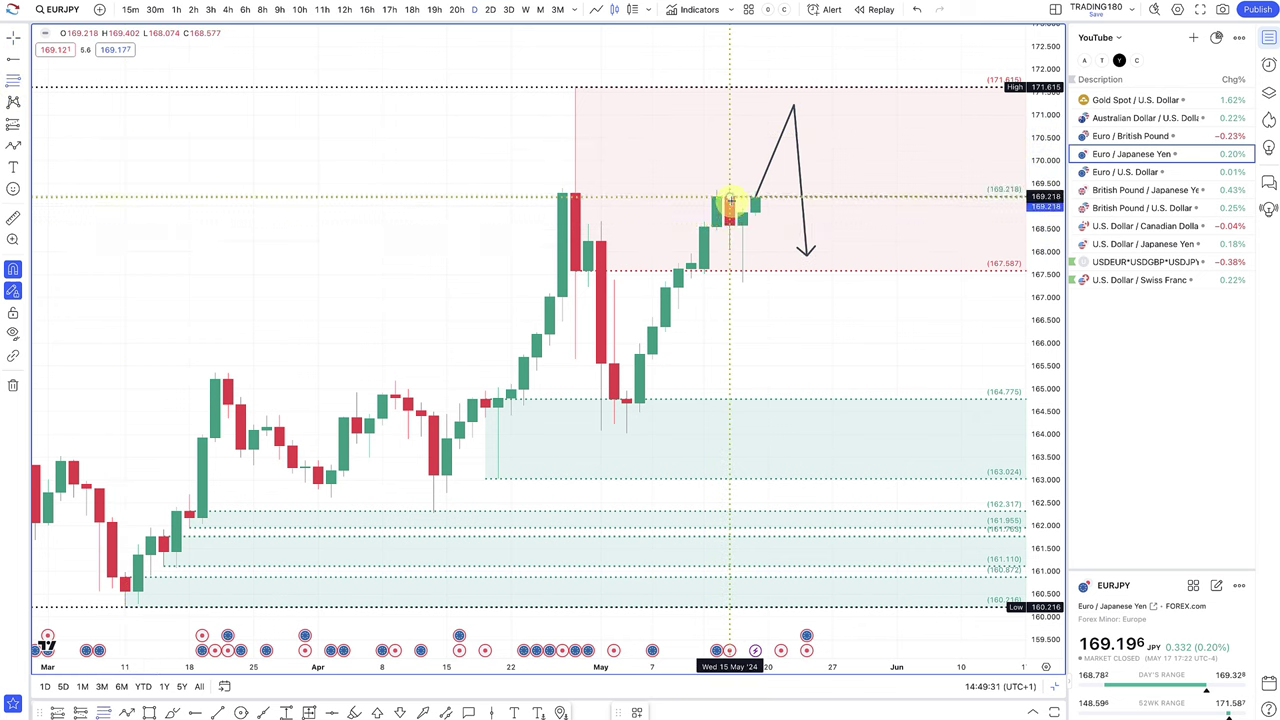
{"action": "mouse_move", "coordinate": [730, 200]}
{"action": "left_mouse_down"}
{"action": "mouse_move", "coordinate": [741, 272]}
{"action": "mouse_move", "coordinate": [823, 271]}
{"action": "mouse_move", "coordinate": [806, 253]}
{"action": "mouse_move", "coordinate": [832, 258]}
{"action": "left_mouse_up"}
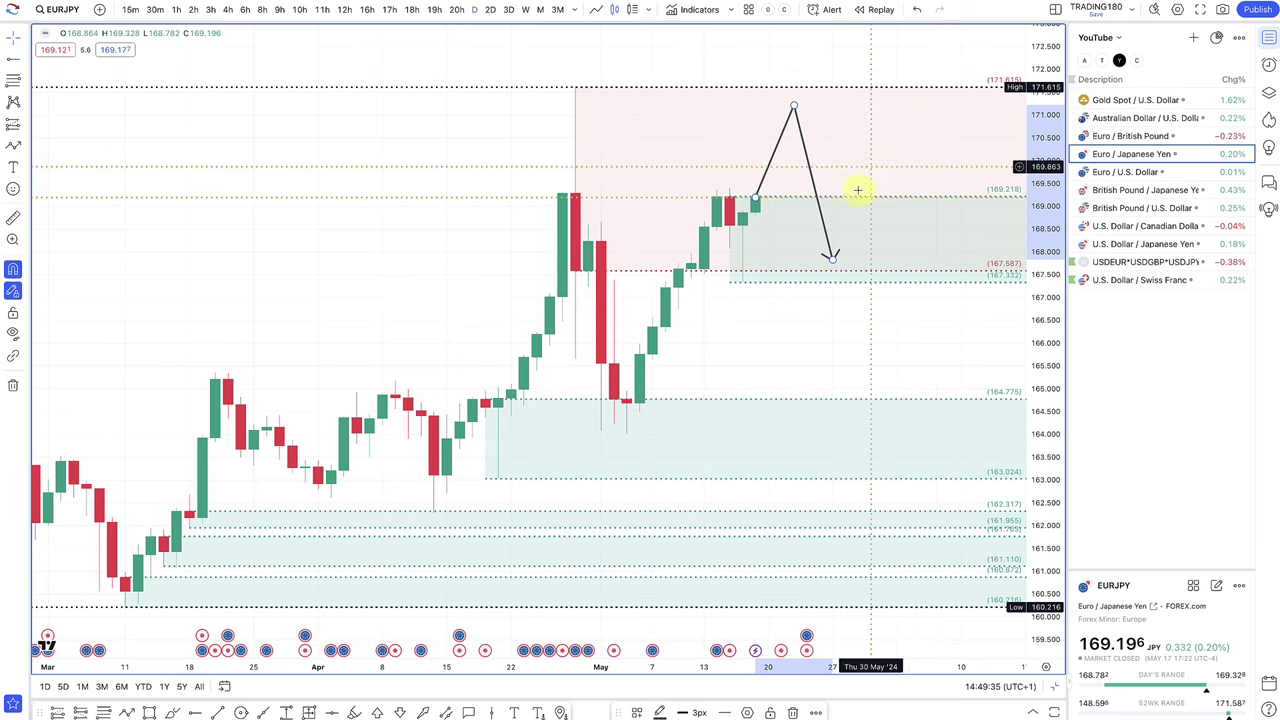
{"action": "left_click", "coordinate": [811, 297]}
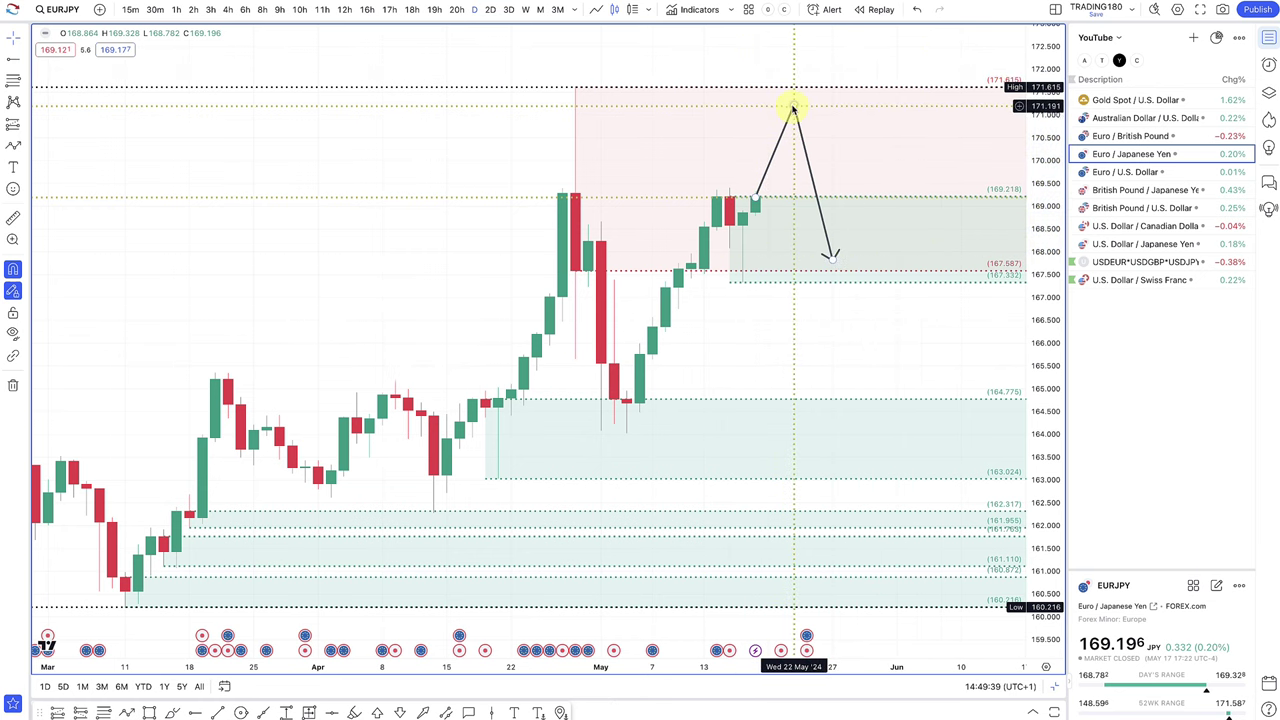
- Try the EURJPY path's bend at about 164.6 on 22 May, and reposition it at about 169.7 on 21 May
{"action": "left_click_drag", "start_coordinate": [792, 107], "coordinate": [792, 405]}
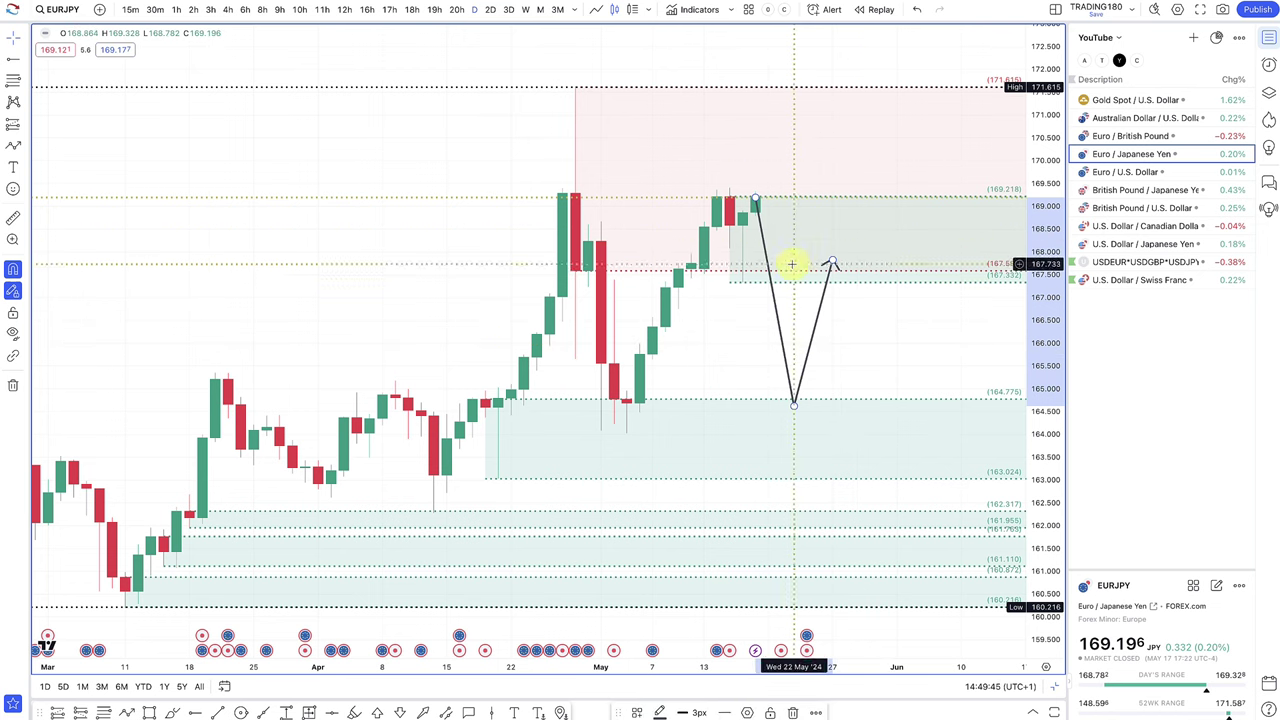
{"action": "left_click_drag", "start_coordinate": [793, 408], "coordinate": [778, 203]}
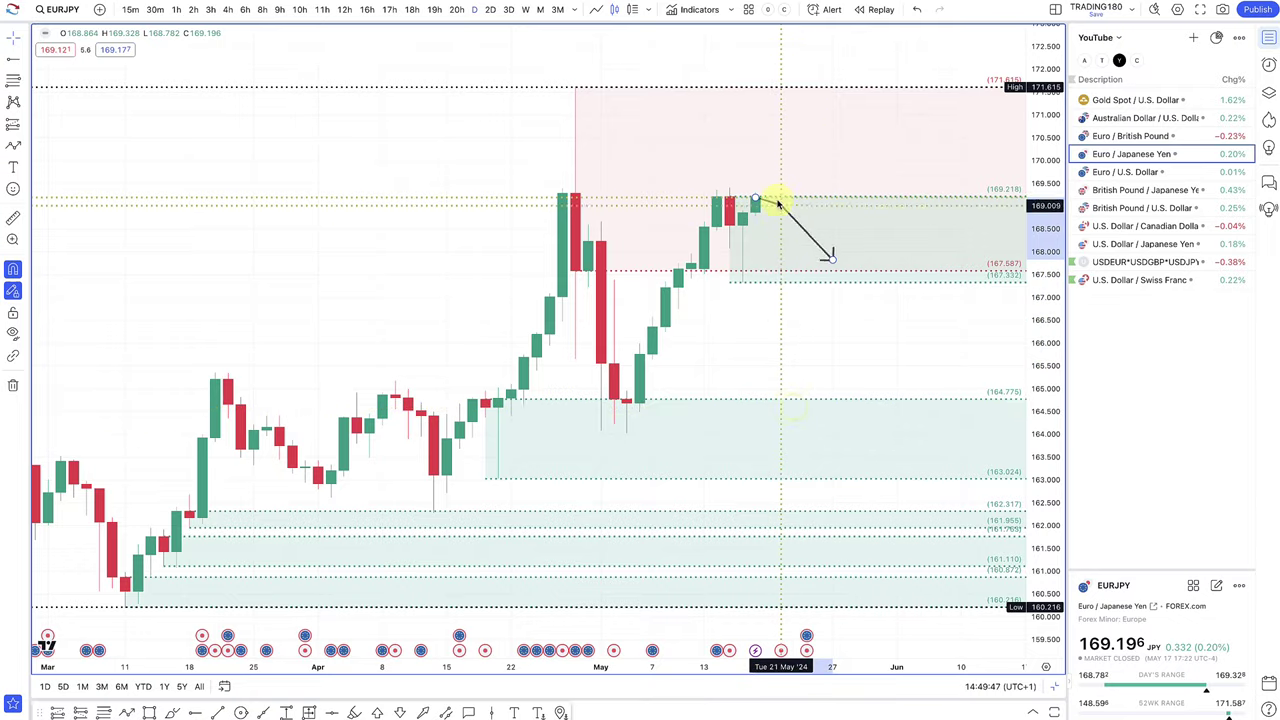
- Examine EURJPY's long-term daily price history back to 2012
{"action": "scroll", "coordinate": [831, 171], "scroll_direction": "down", "scroll_amount": 6}
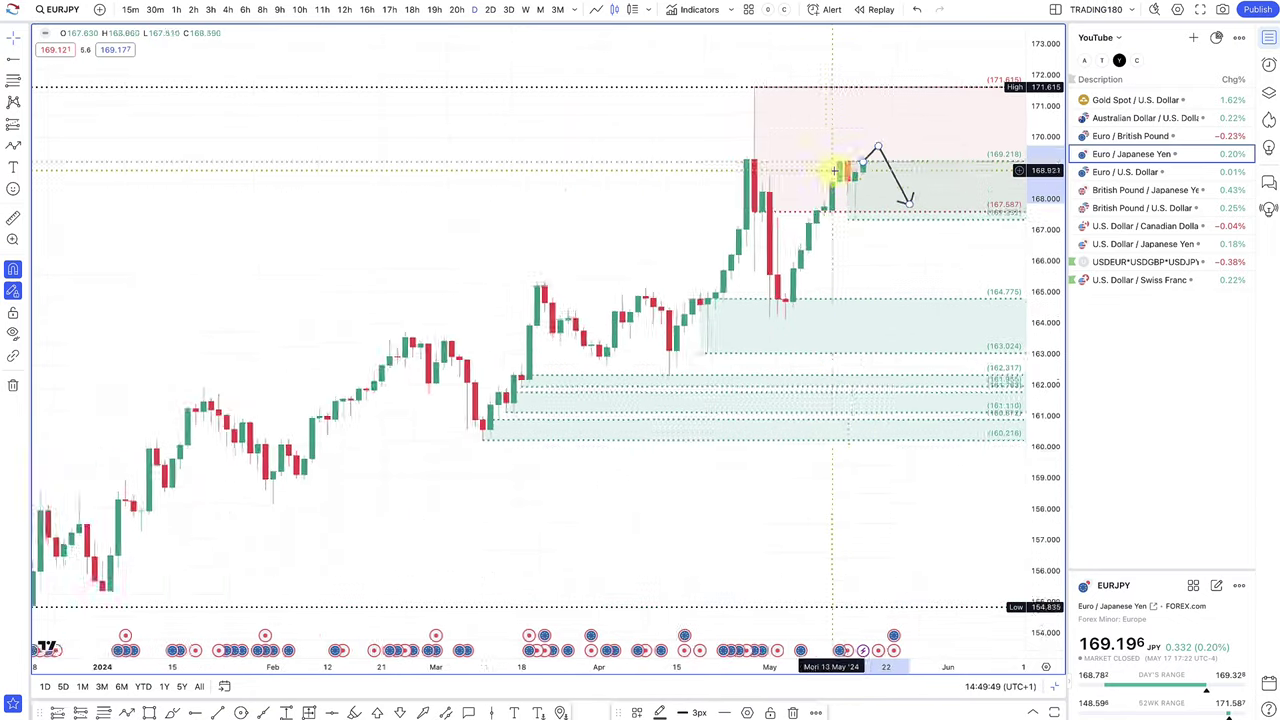
{"action": "scroll", "coordinate": [833, 170], "scroll_direction": "down", "scroll_amount": 8}
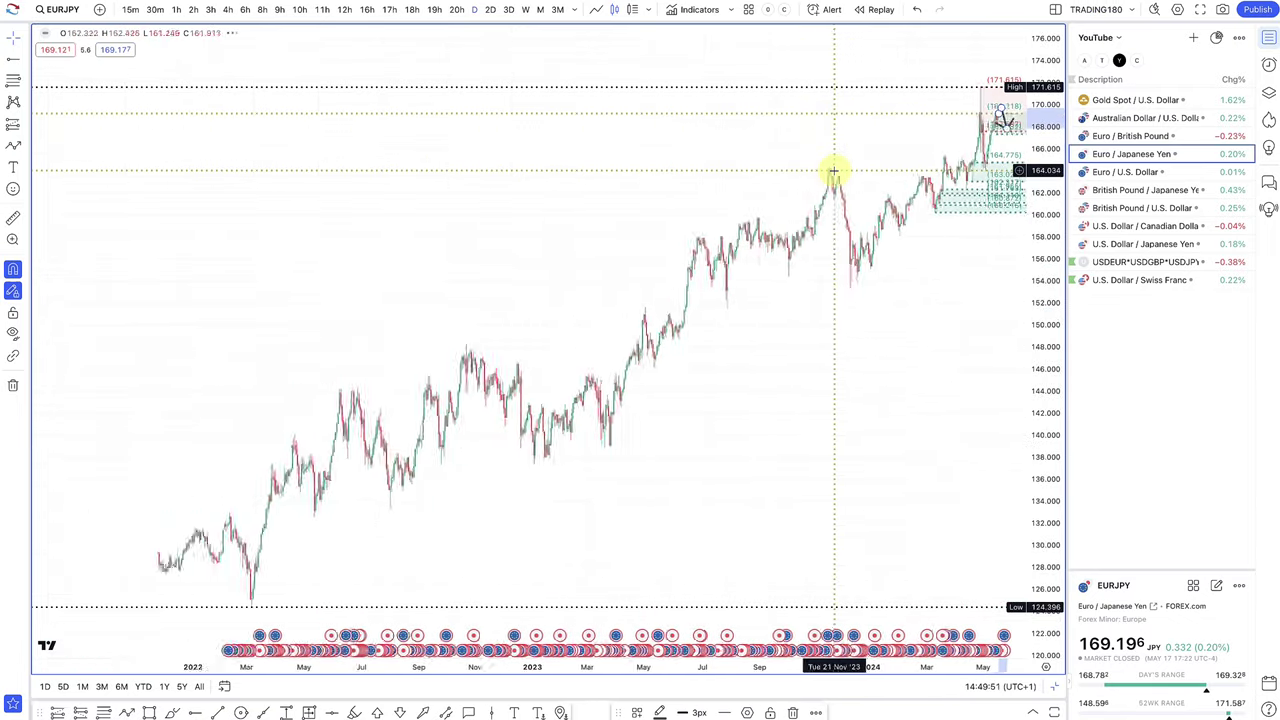
{"action": "scroll", "coordinate": [833, 170], "scroll_direction": "down", "scroll_amount": 8}
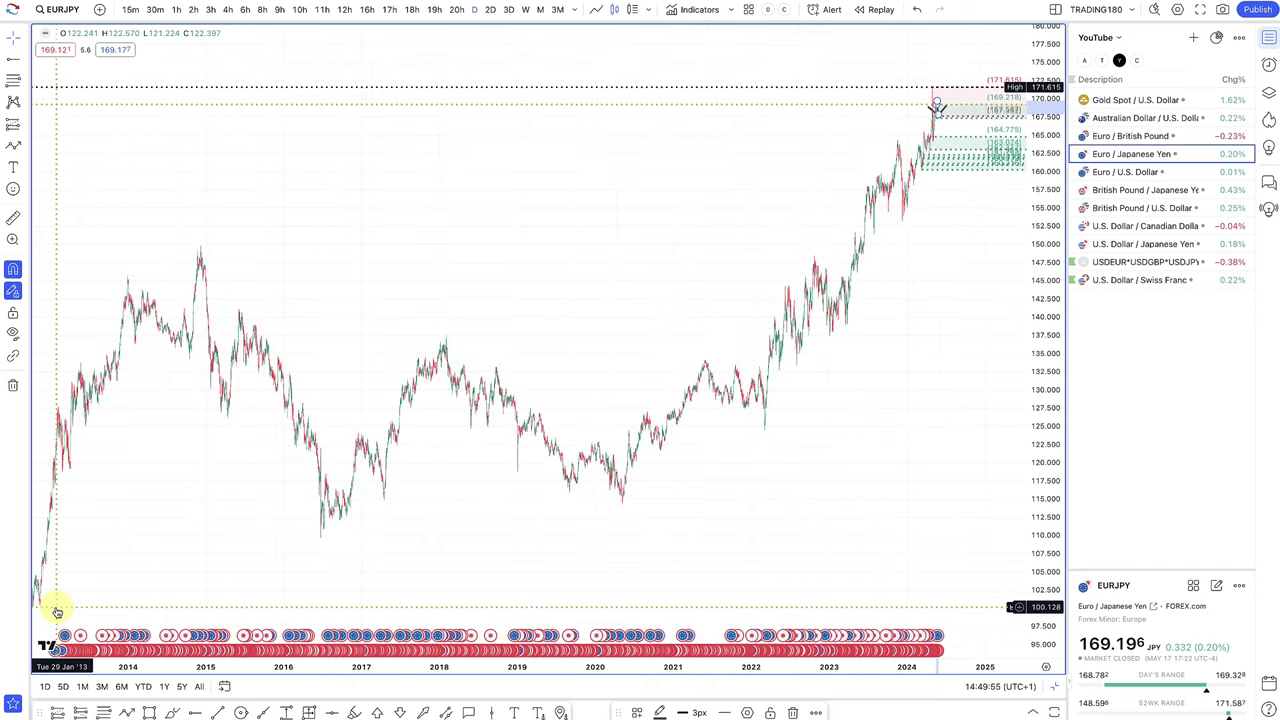
{"action": "scroll", "coordinate": [349, 480], "scroll_direction": "right", "scroll_amount": 3}
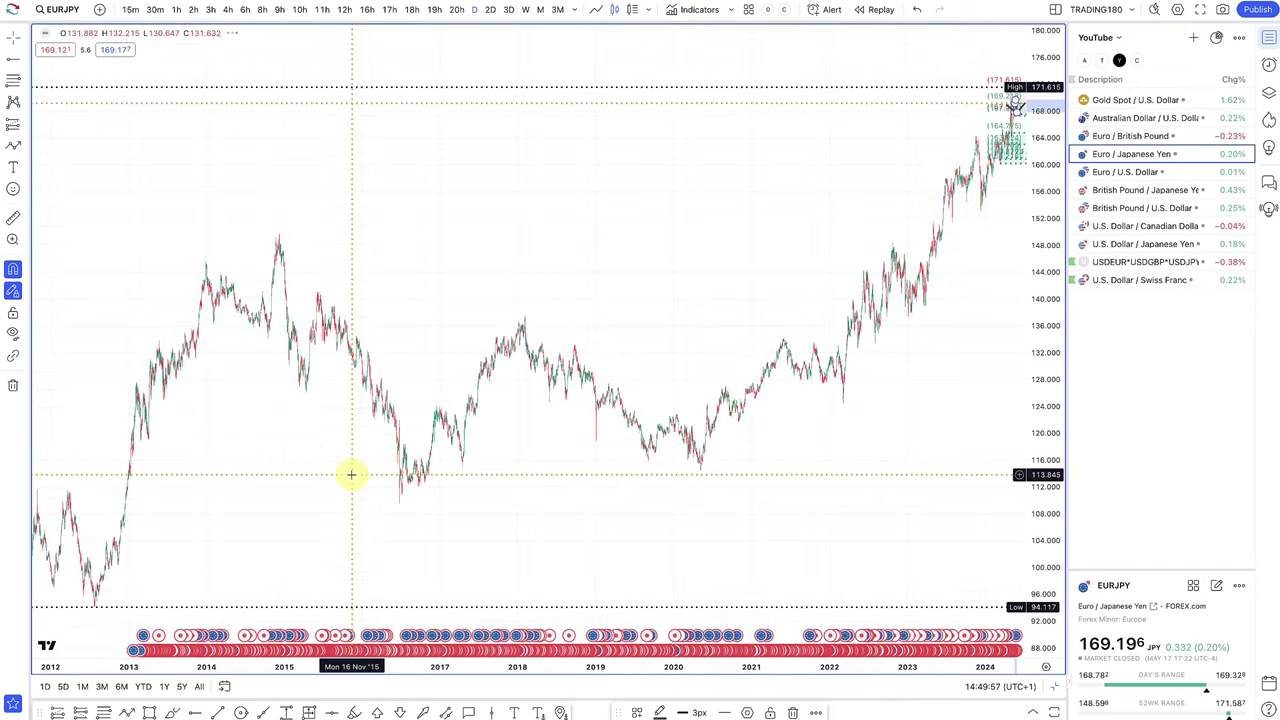
- Raise the EURJPY path's bend to about 171.6, at the upper edge of the supply zone
{"action": "scroll", "coordinate": [350, 475], "scroll_direction": "up", "scroll_amount": 10}
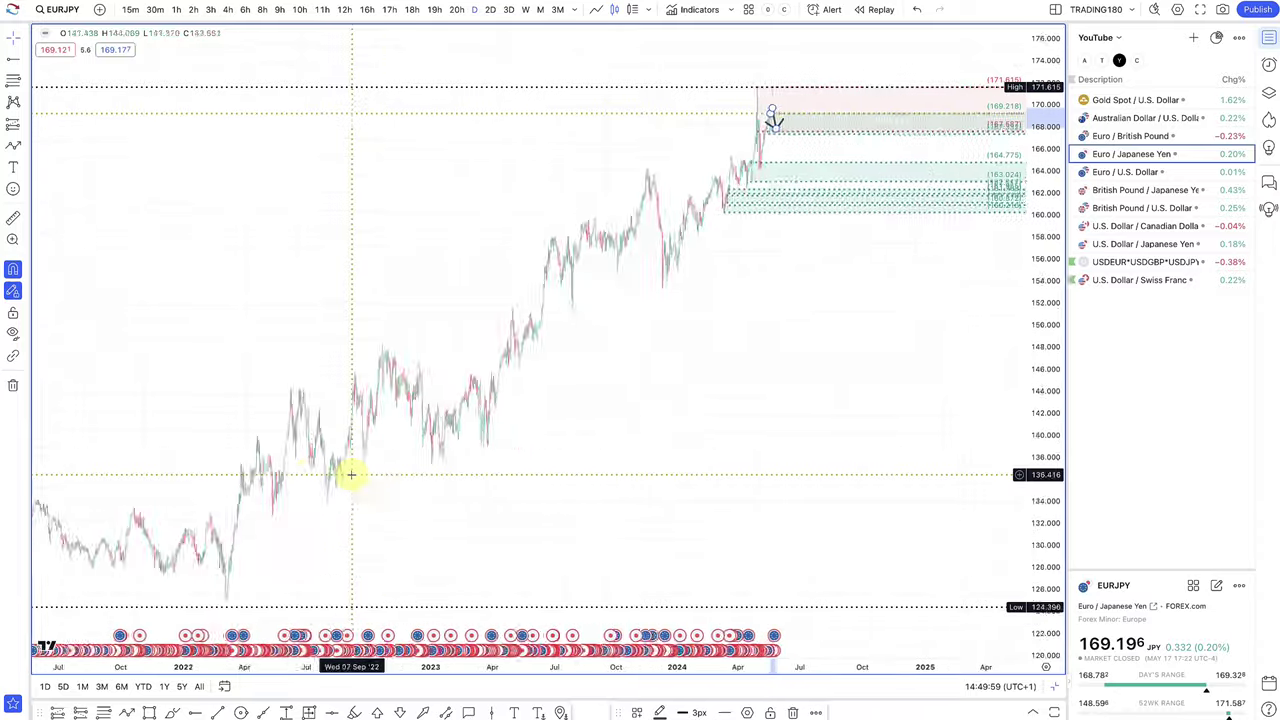
{"action": "scroll", "coordinate": [377, 397], "scroll_direction": "up", "scroll_amount": 5}
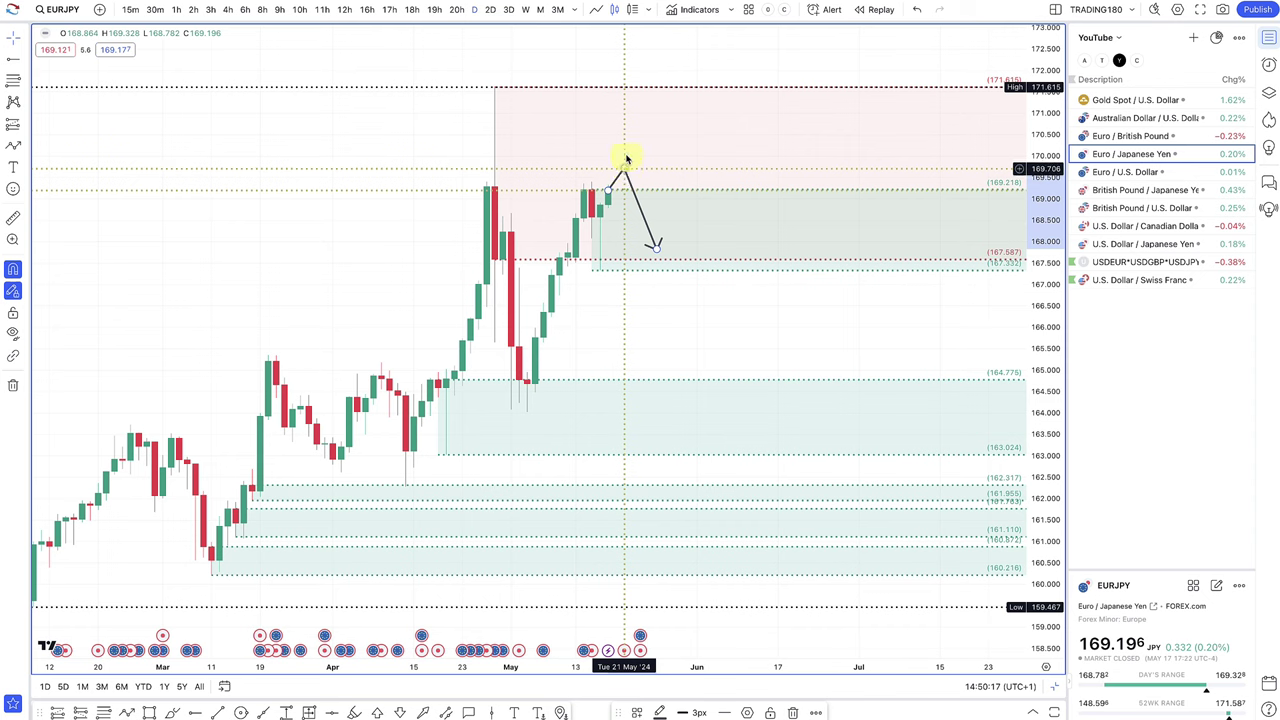
{"action": "mouse_move", "coordinate": [627, 158]}
{"action": "left_mouse_down"}
{"action": "mouse_move", "coordinate": [625, 92]}
{"action": "mouse_move", "coordinate": [640, 69]}
{"action": "mouse_move", "coordinate": [632, 88]}
{"action": "left_mouse_up"}
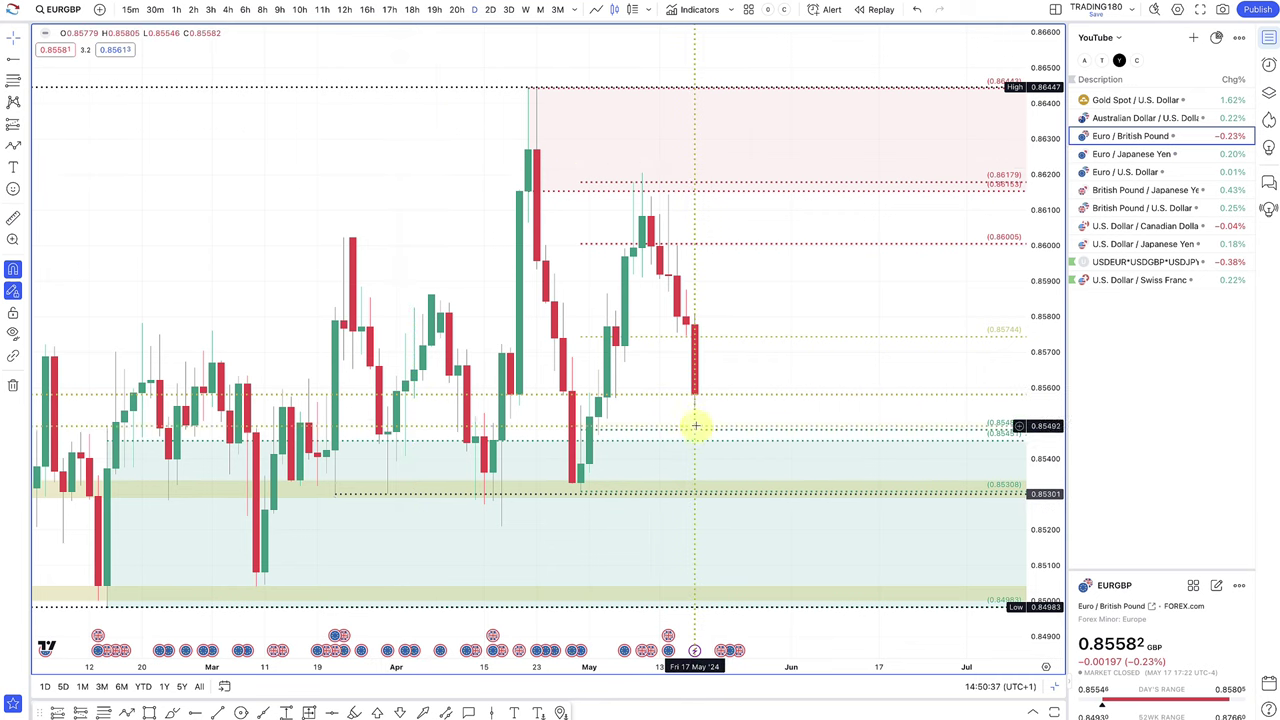
- Draw a EURGBP path and reposition it to rise from about 0.8544 on 21 May to about 0.8577 on 27 May
{"action": "scroll", "coordinate": [709, 421], "scroll_direction": "up", "scroll_amount": 3}
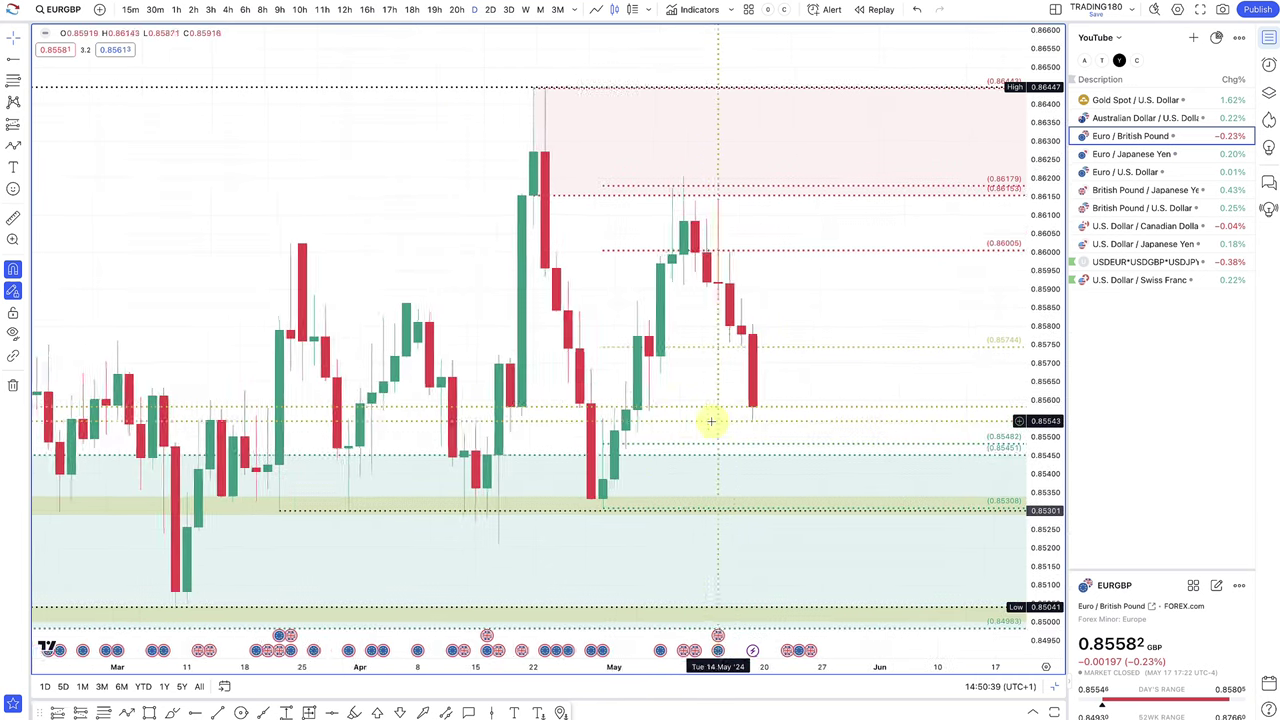
{"action": "left_click", "coordinate": [13, 147]}
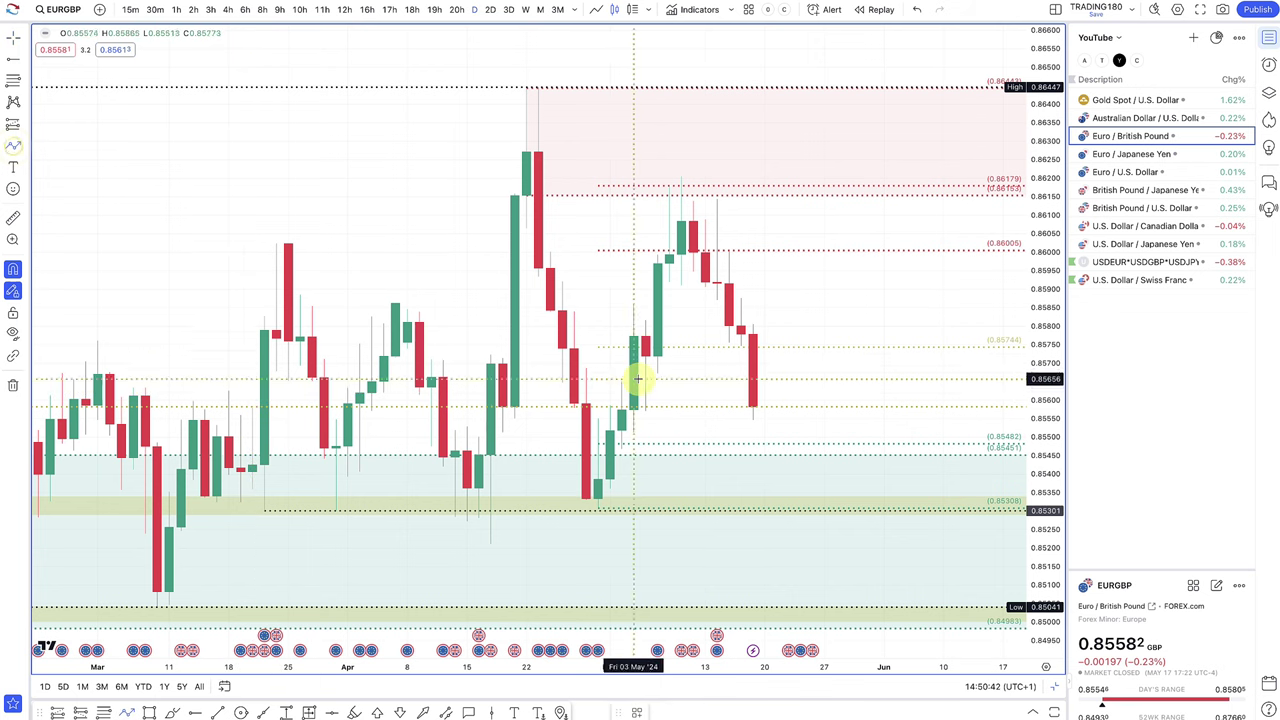
{"action": "left_click", "coordinate": [752, 405]}
{"action": "left_click", "coordinate": [795, 547]}
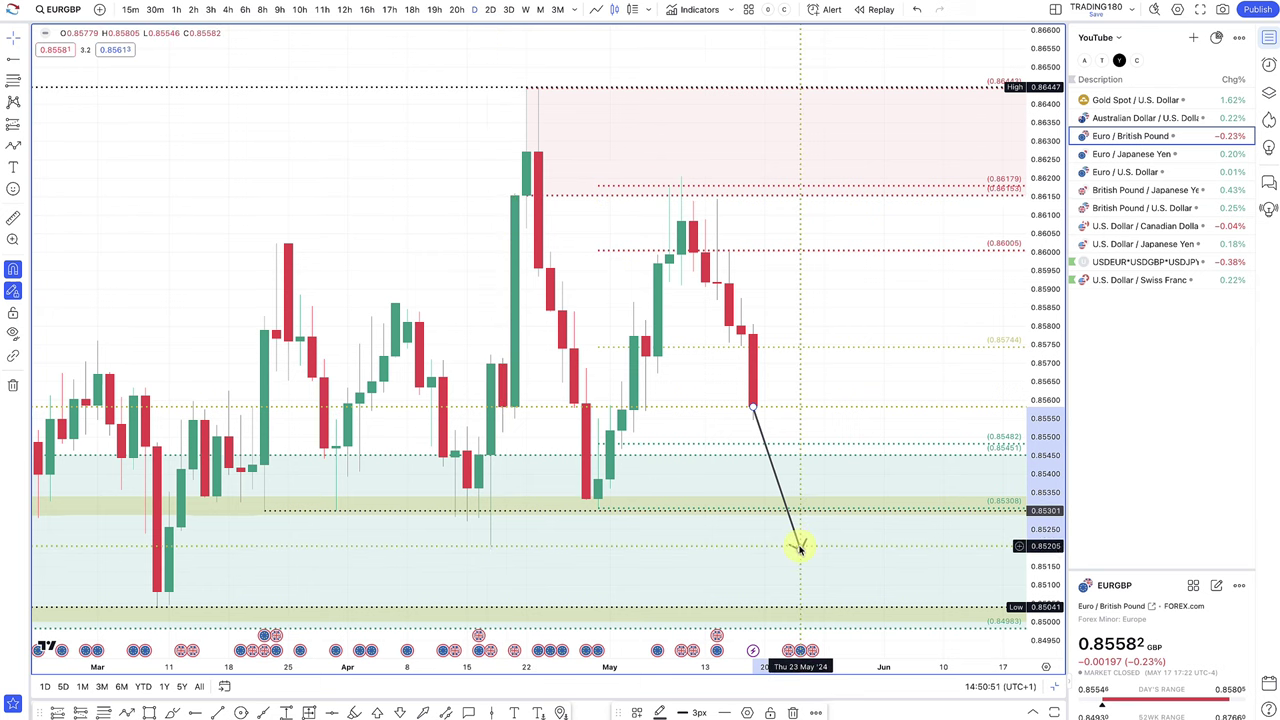
{"action": "left_click_drag", "start_coordinate": [800, 547], "coordinate": [820, 338]}
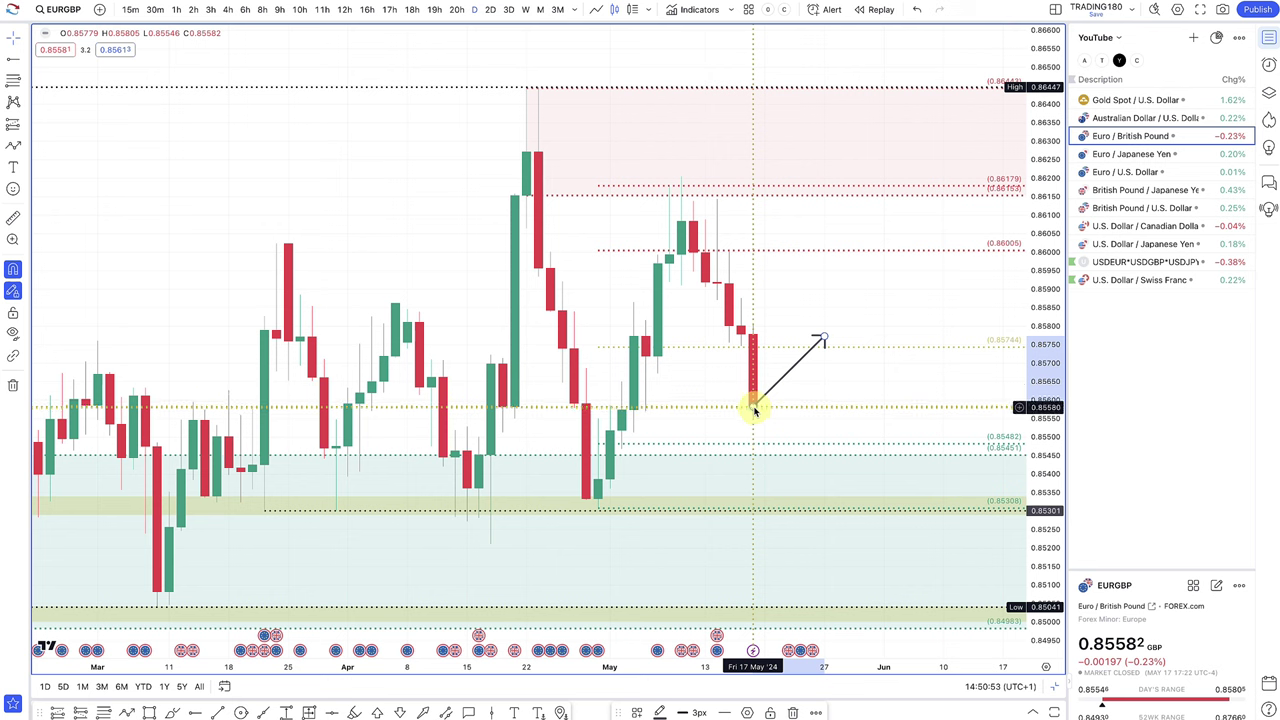
{"action": "left_click_drag", "start_coordinate": [754, 407], "coordinate": [777, 458]}
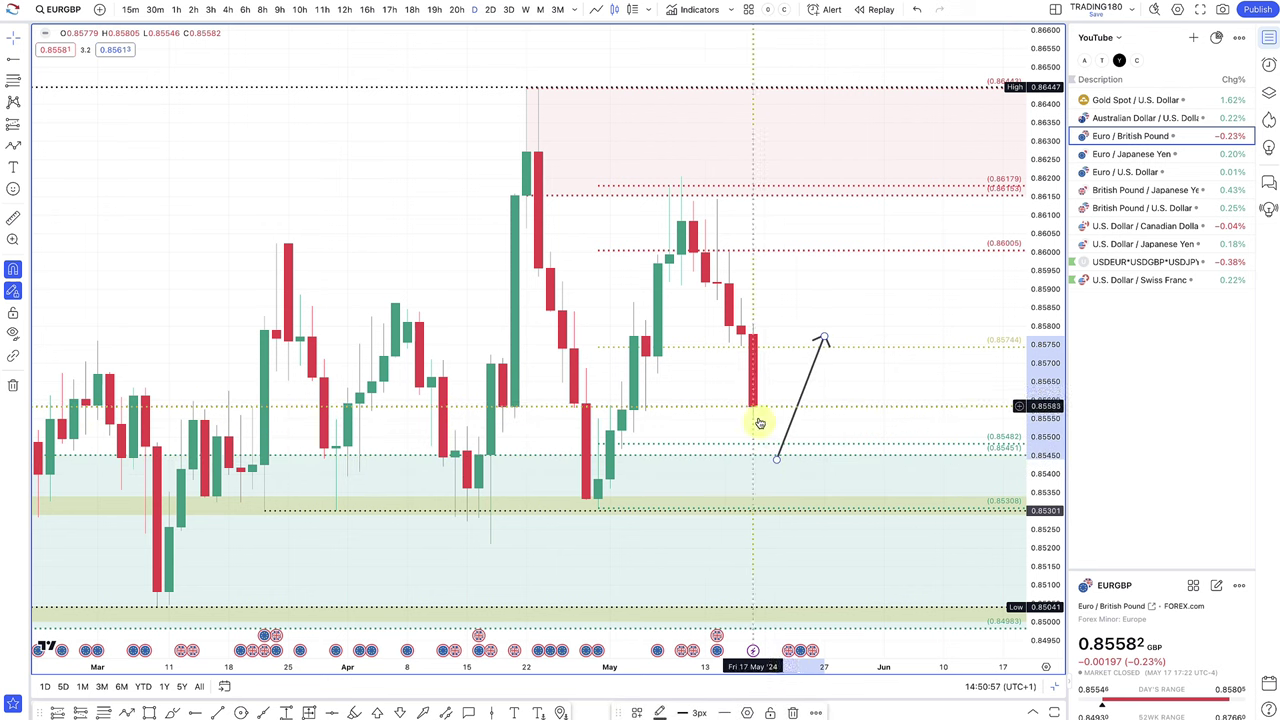
- Add a EURGBP path falling from the 17 May close to the rising path's start, and extend the rising path to about 0.8604 on 29 May
{"action": "left_click", "coordinate": [8, 146]}
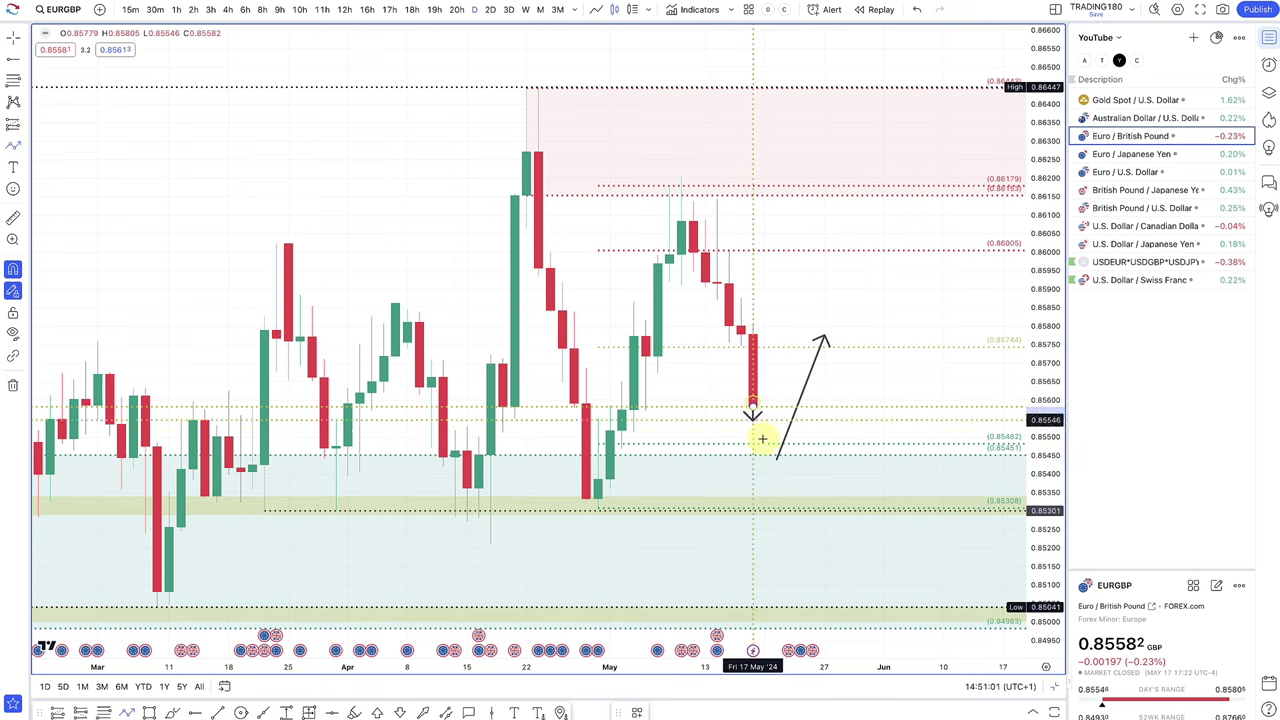
{"action": "left_click_drag", "start_coordinate": [762, 438], "coordinate": [775, 458]}
{"action": "left_click_drag", "start_coordinate": [823, 335], "coordinate": [846, 237]}
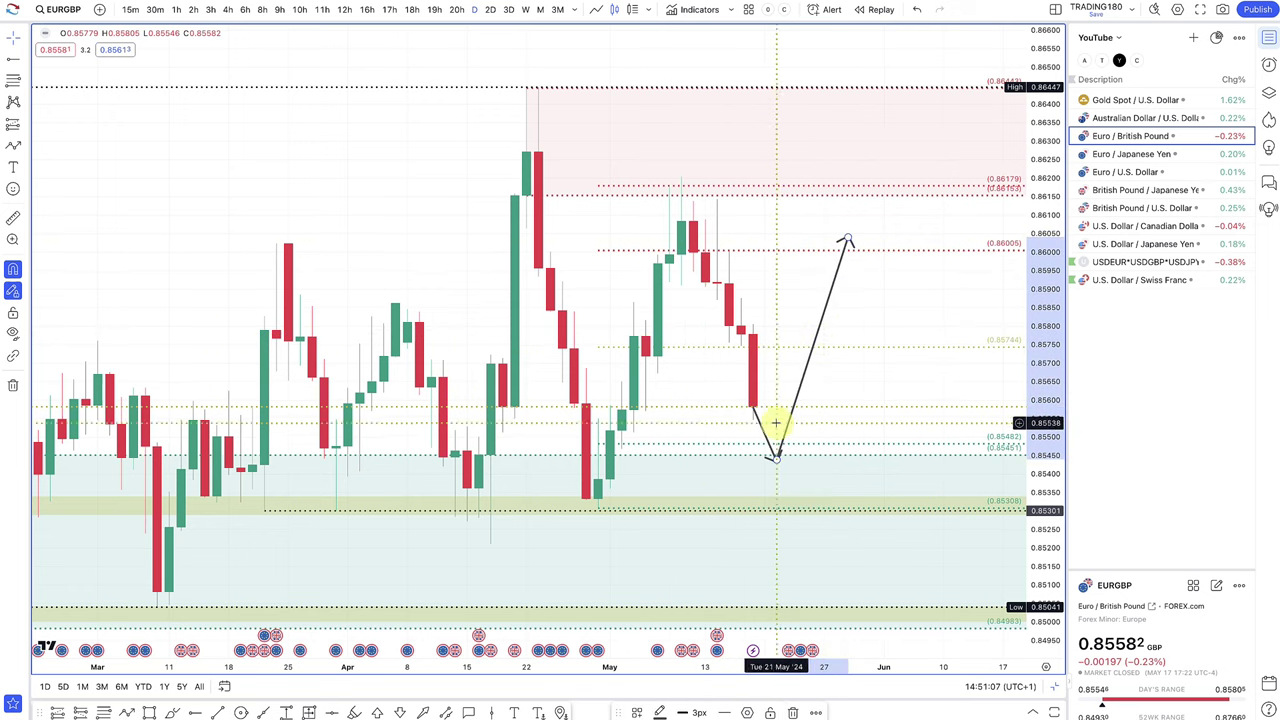
{"action": "scroll", "coordinate": [801, 461], "scroll_direction": "down", "scroll_amount": 2}
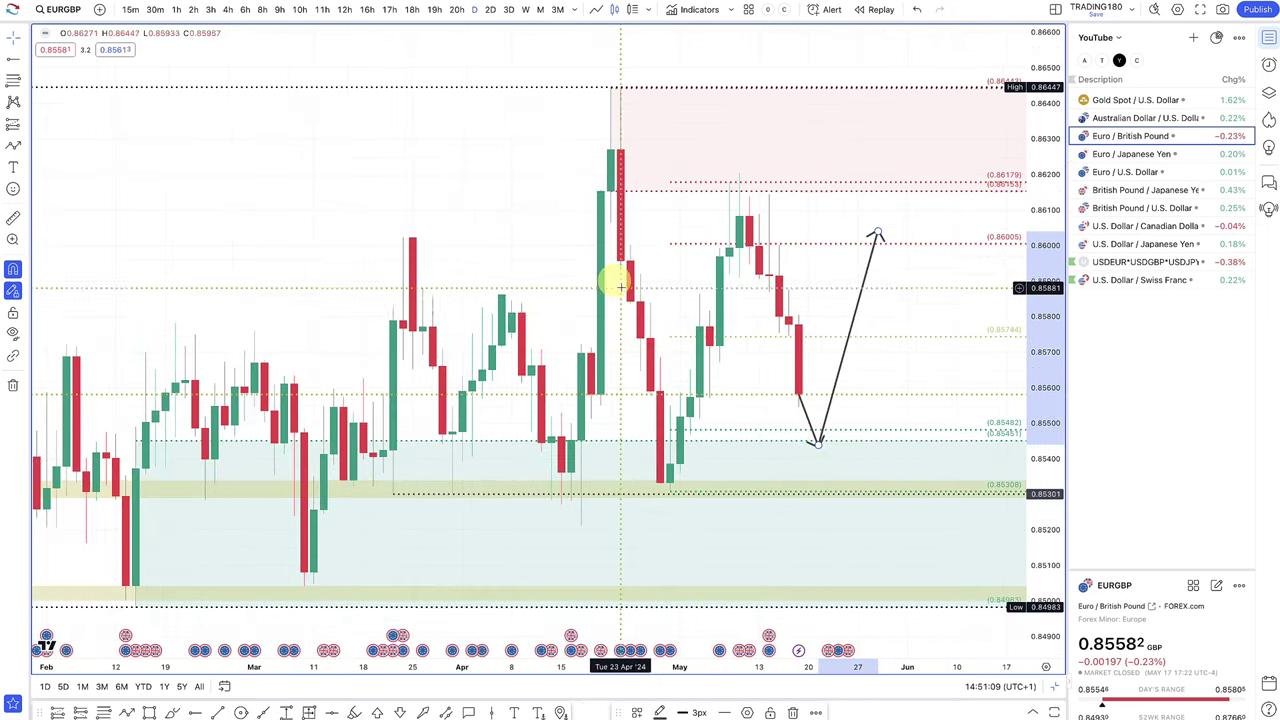
{"action": "scroll", "coordinate": [802, 447], "scroll_direction": "down", "scroll_amount": 2}
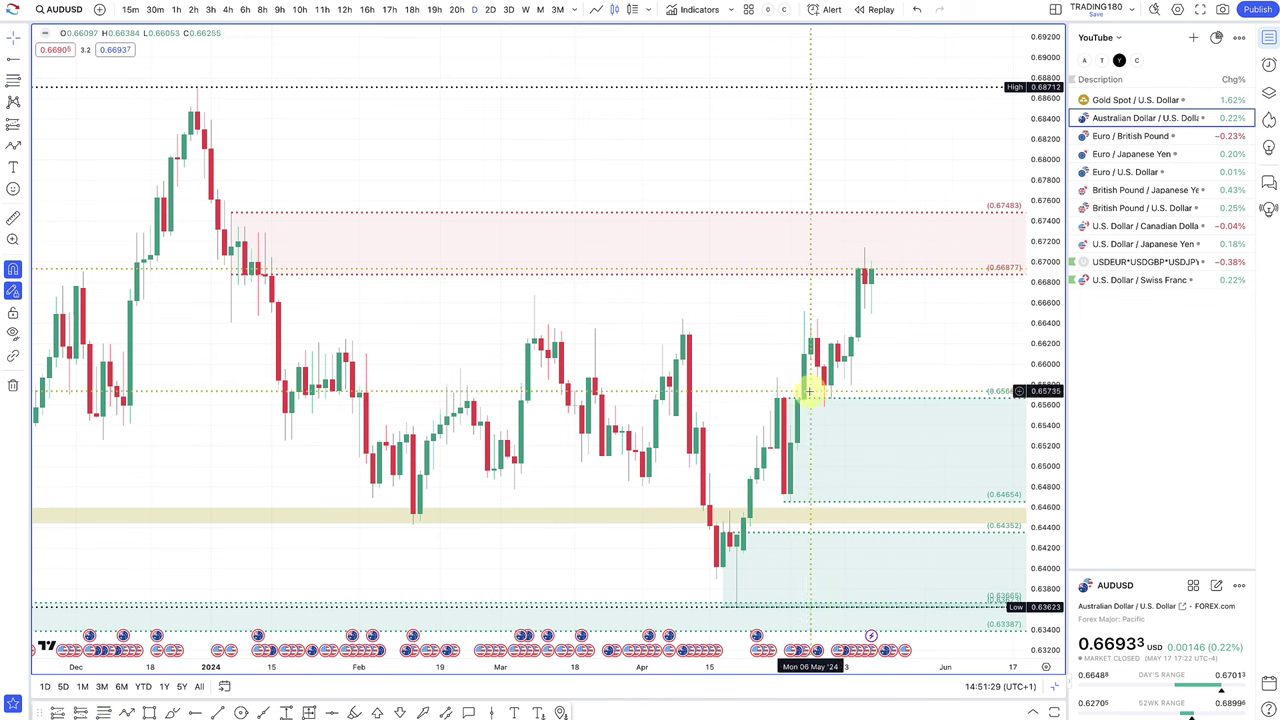
- Adjust the upper AUDUSD demand zone to span 0.66079 to 0.65580, starting 8 May
{"action": "left_click_drag", "start_coordinate": [785, 401], "coordinate": [850, 356]}
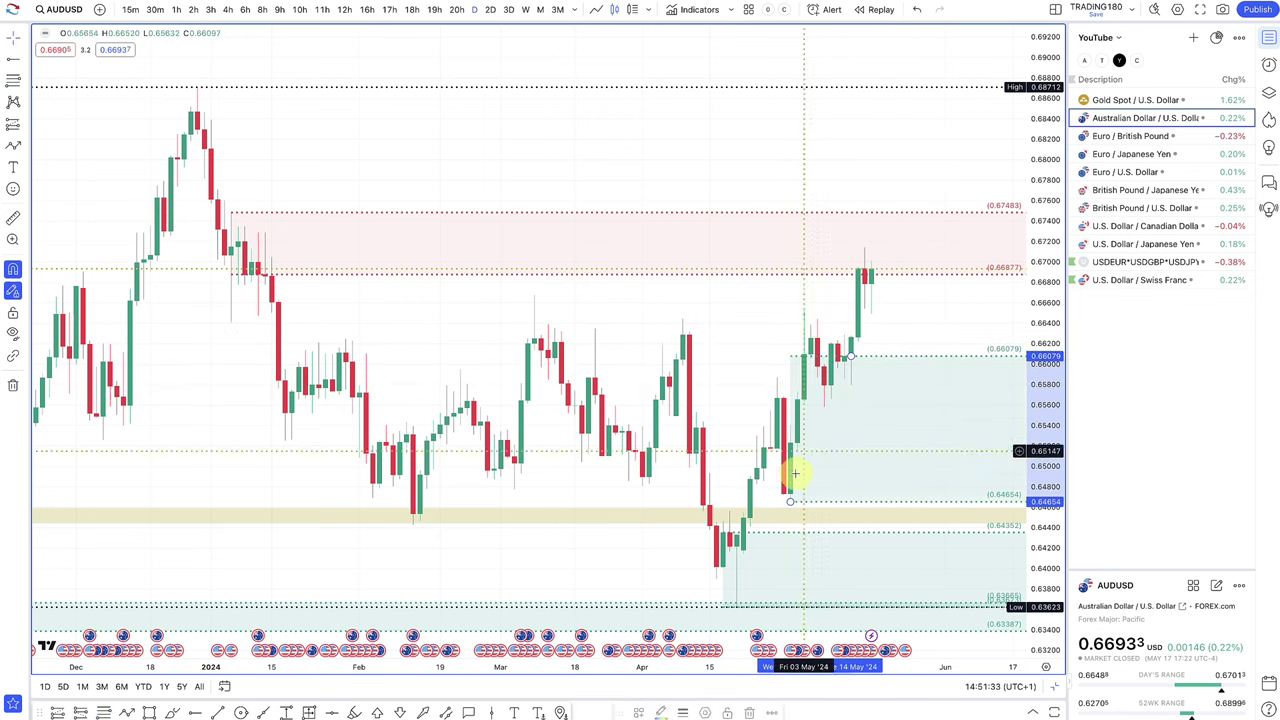
{"action": "left_click_drag", "start_coordinate": [802, 474], "coordinate": [823, 409]}
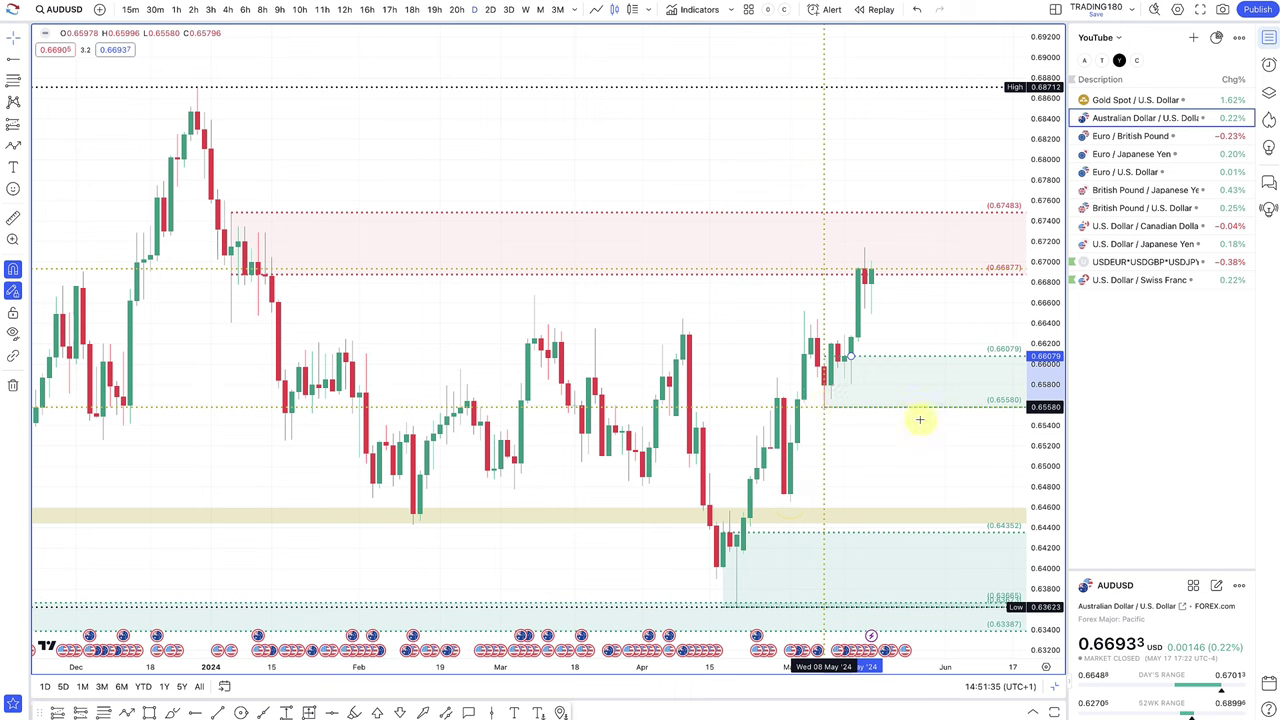
{"action": "scroll", "coordinate": [682, 461], "scroll_direction": "up", "scroll_amount": 2}
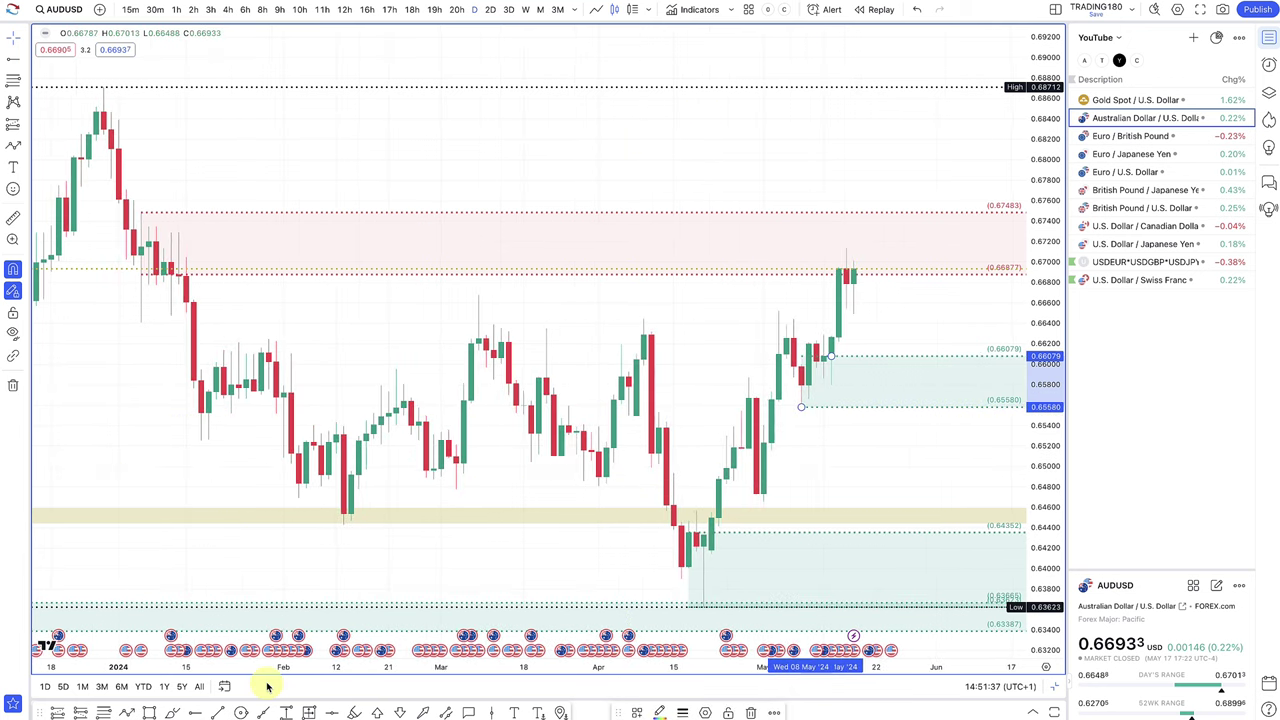
- Draw an AUDUSD path from about 0.668 on 17 May down to about 0.657 on 23 May and up to about 0.667 on 4 June
{"action": "left_click", "coordinate": [128, 713]}
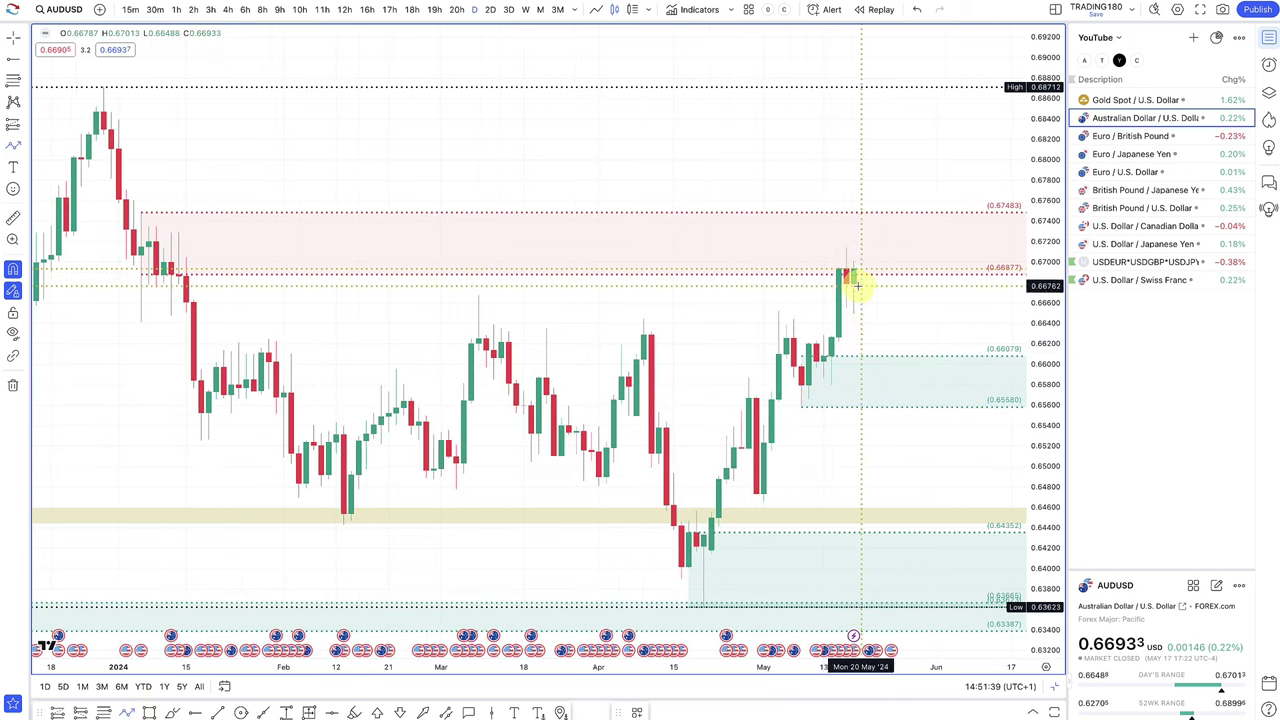
{"action": "left_click", "coordinate": [853, 288]}
{"action": "left_click", "coordinate": [882, 393]}
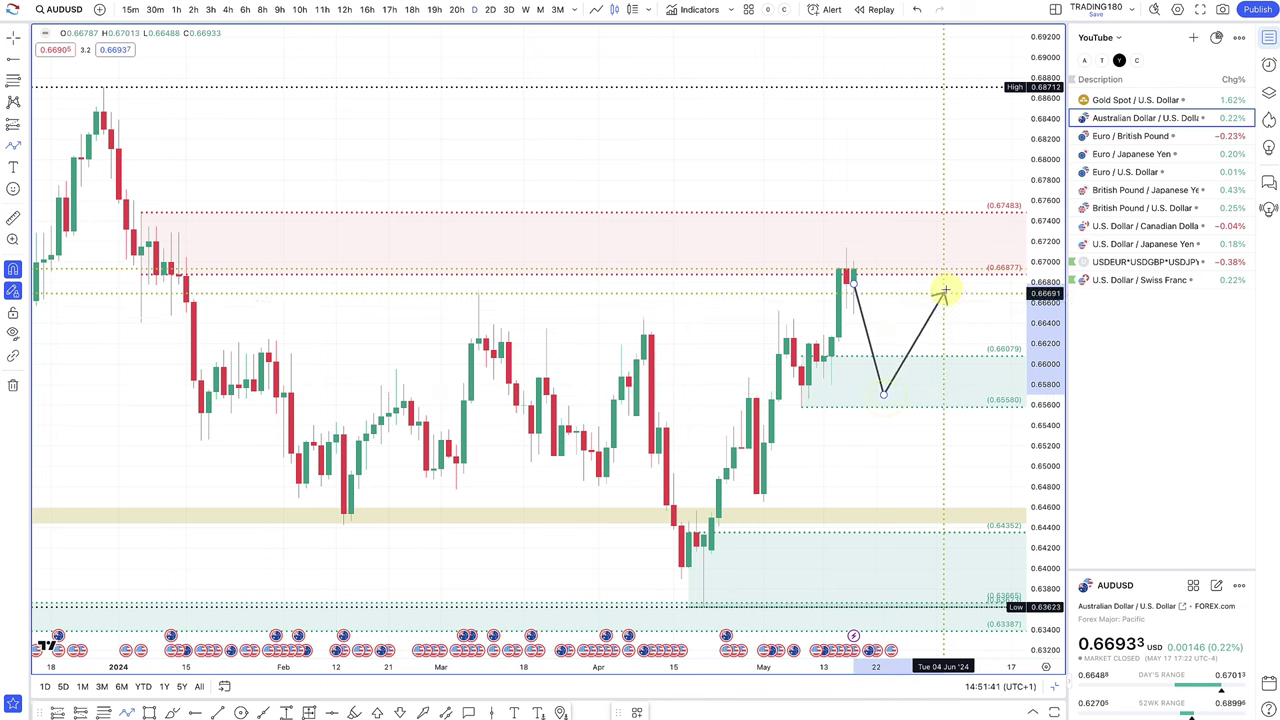
{"action": "double_click", "coordinate": [943, 291]}
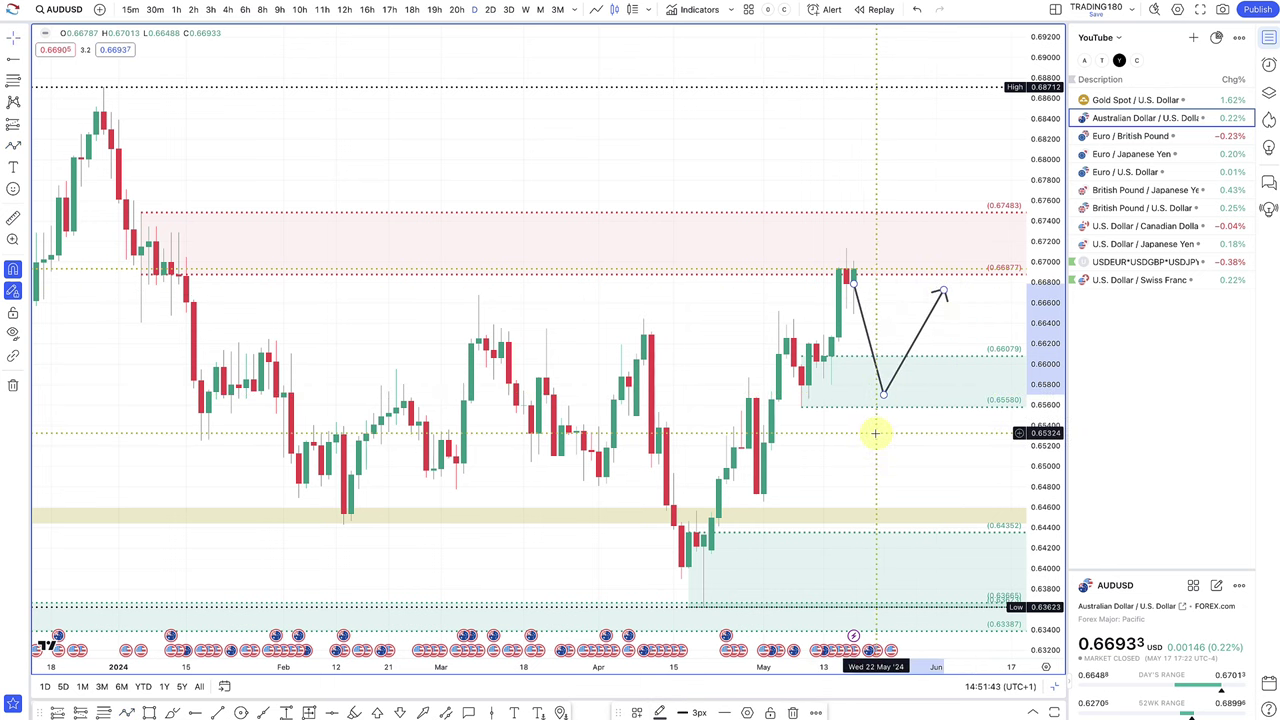
- Examine AUDUSD's latest candles at the supply zone against daily price history back to May 2023
{"action": "scroll", "coordinate": [891, 399], "scroll_direction": "right", "scroll_amount": 3}
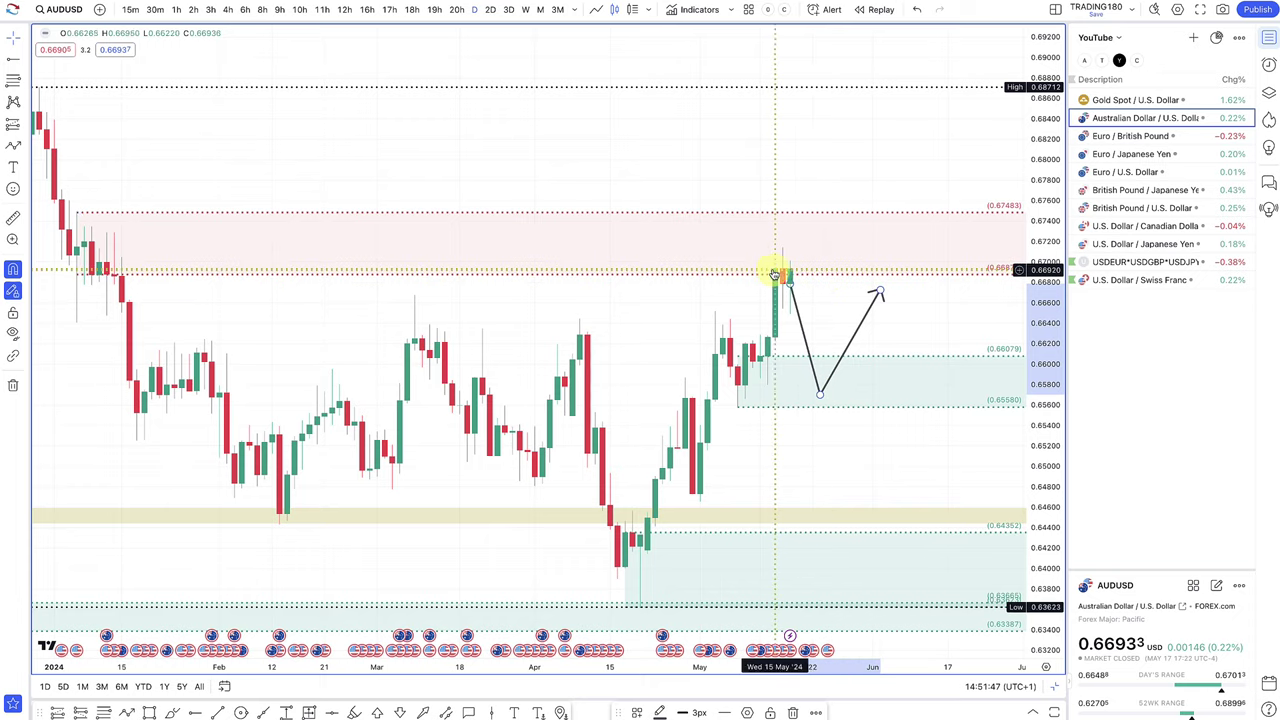
{"action": "scroll", "coordinate": [762, 274], "scroll_direction": "left", "scroll_amount": 2}
{"action": "scroll", "coordinate": [762, 274], "scroll_direction": "down", "scroll_amount": 1}
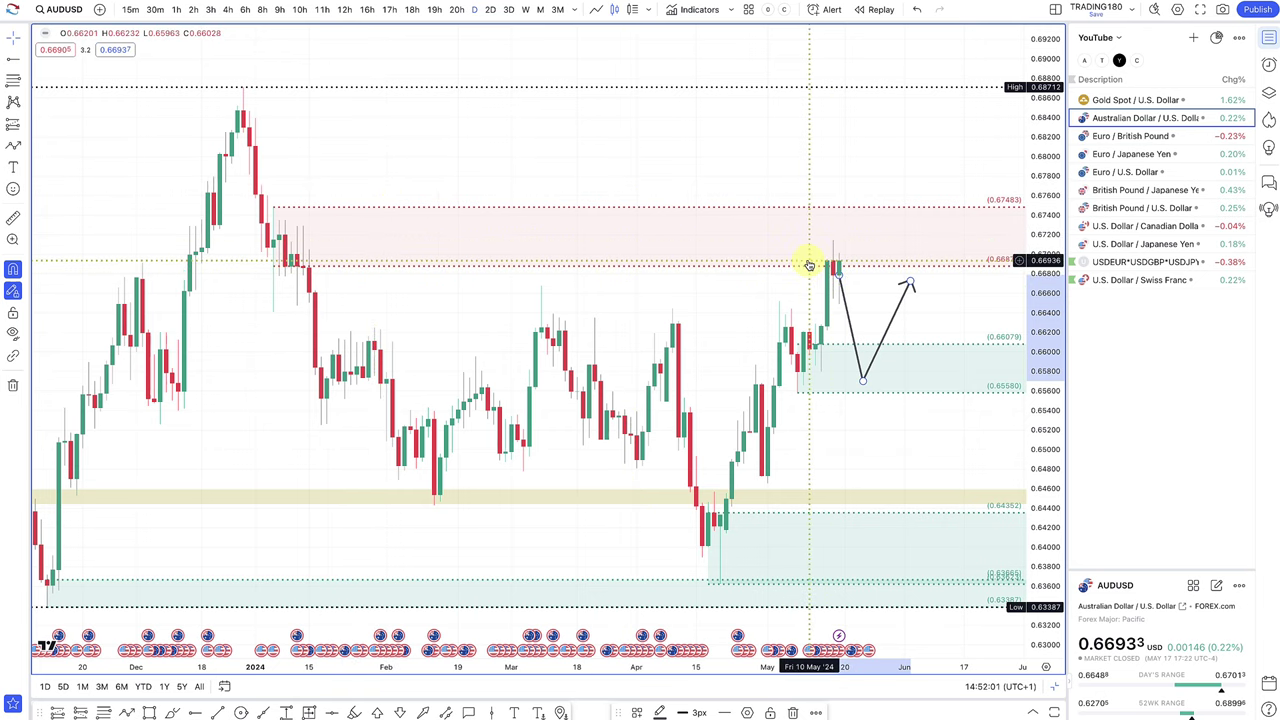
{"action": "scroll", "coordinate": [810, 260], "scroll_direction": "down", "scroll_amount": 5}
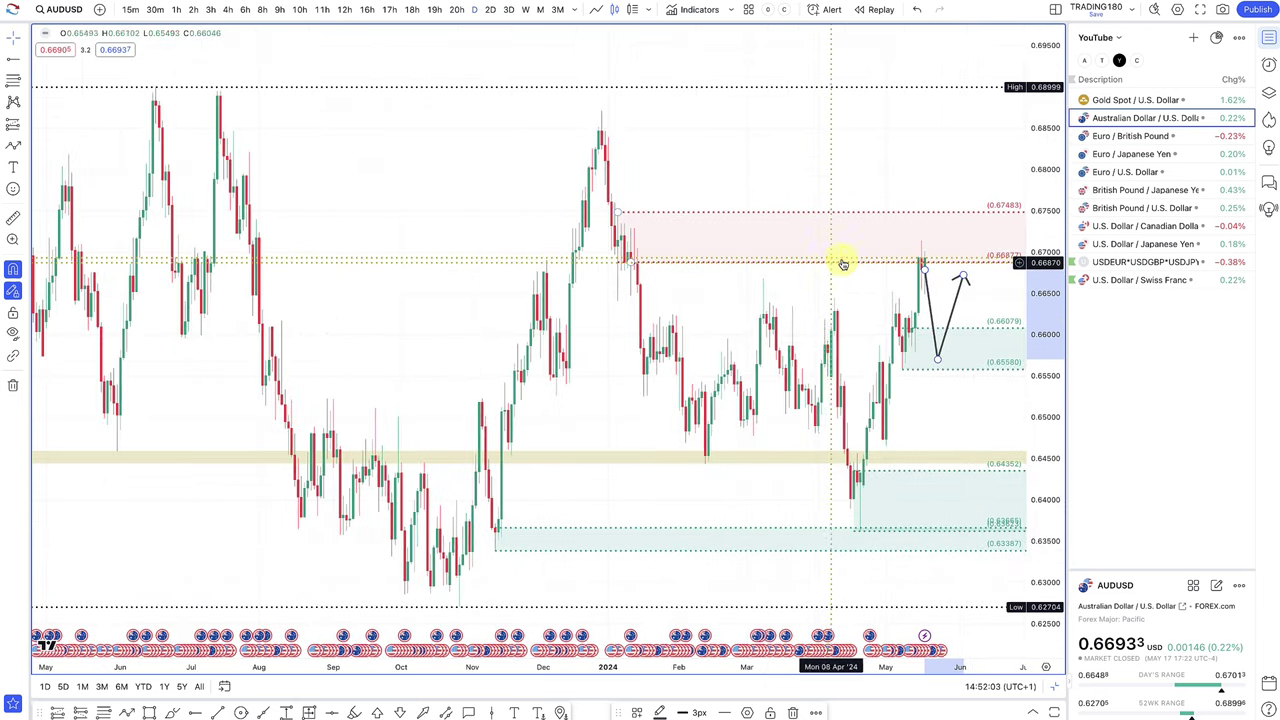
{"action": "scroll", "coordinate": [840, 258], "scroll_direction": "up", "scroll_amount": 5}
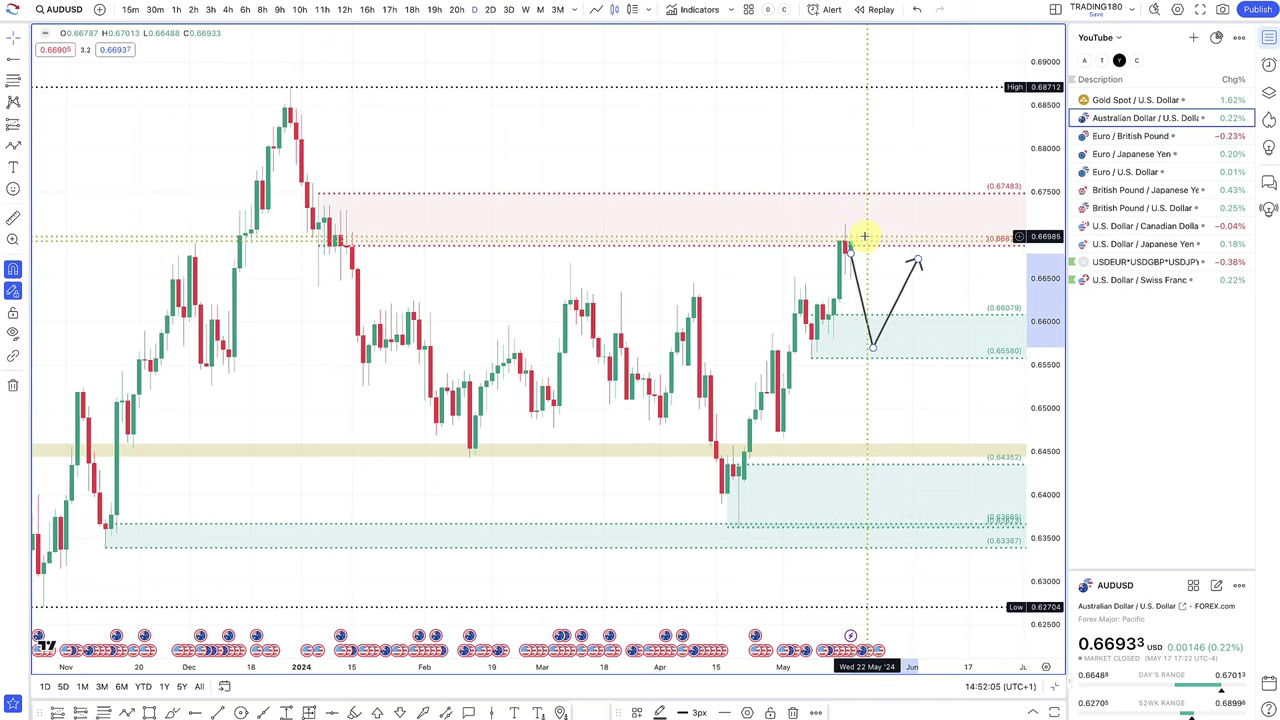
{"action": "scroll", "coordinate": [863, 237], "scroll_direction": "up", "scroll_amount": 2}
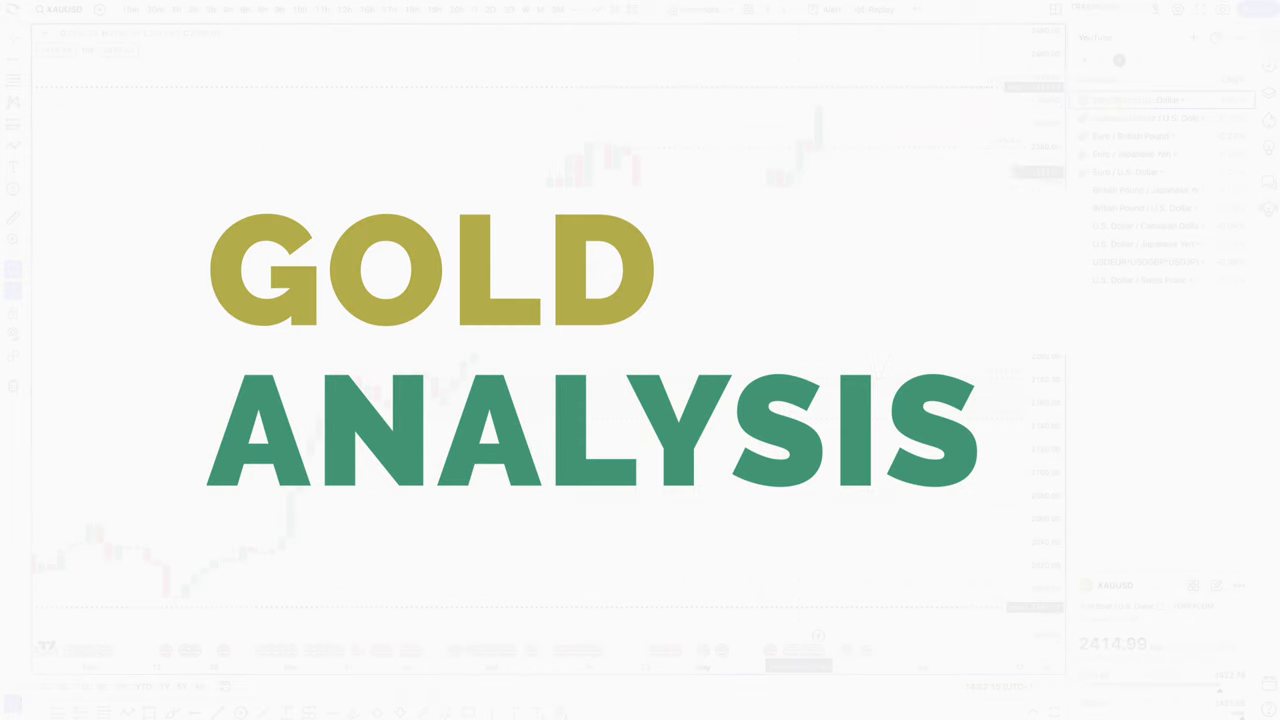
- Draw gold demand zones at 2386.07–2371.05 from 16 May, 2360.40–2332.30 from 13 May and 2314.13–2303.81 from 8 May
{"action": "scroll", "coordinate": [846, 180], "scroll_direction": "up", "scroll_amount": 5}
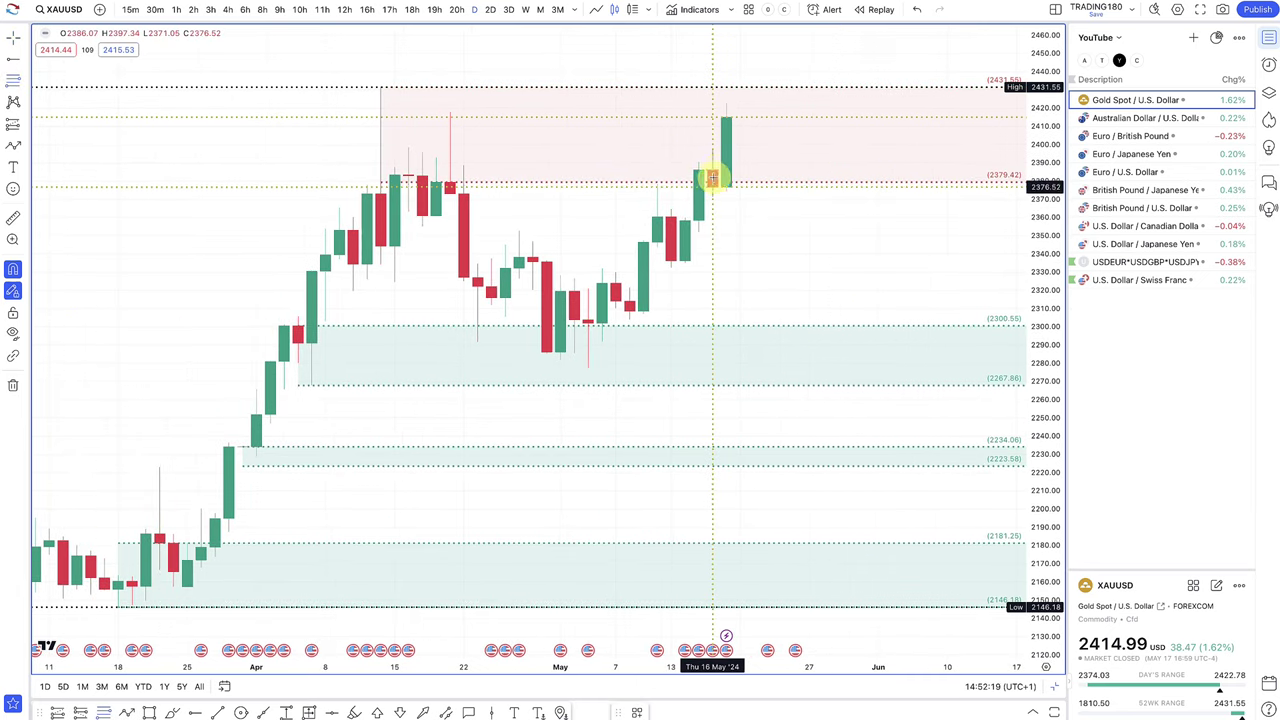
{"action": "left_click_drag", "start_coordinate": [715, 167], "coordinate": [710, 196]}
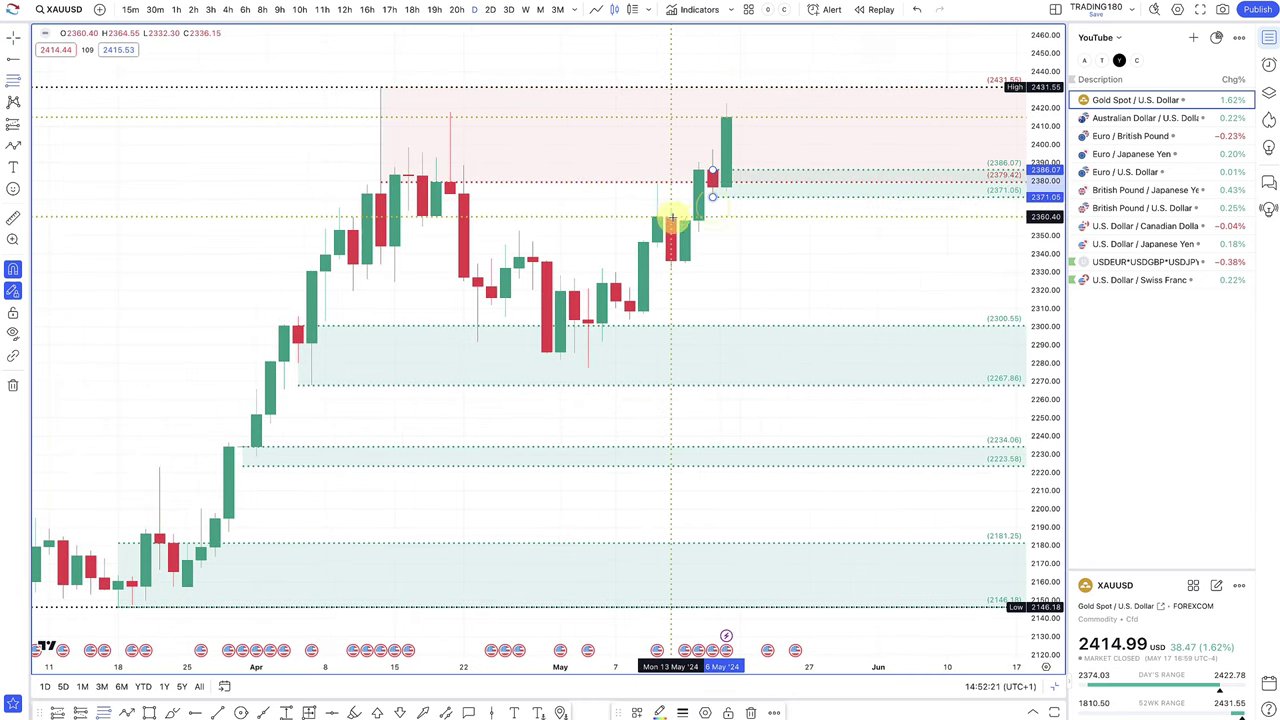
{"action": "left_click", "coordinate": [668, 217]}
{"action": "left_click", "coordinate": [670, 267]}
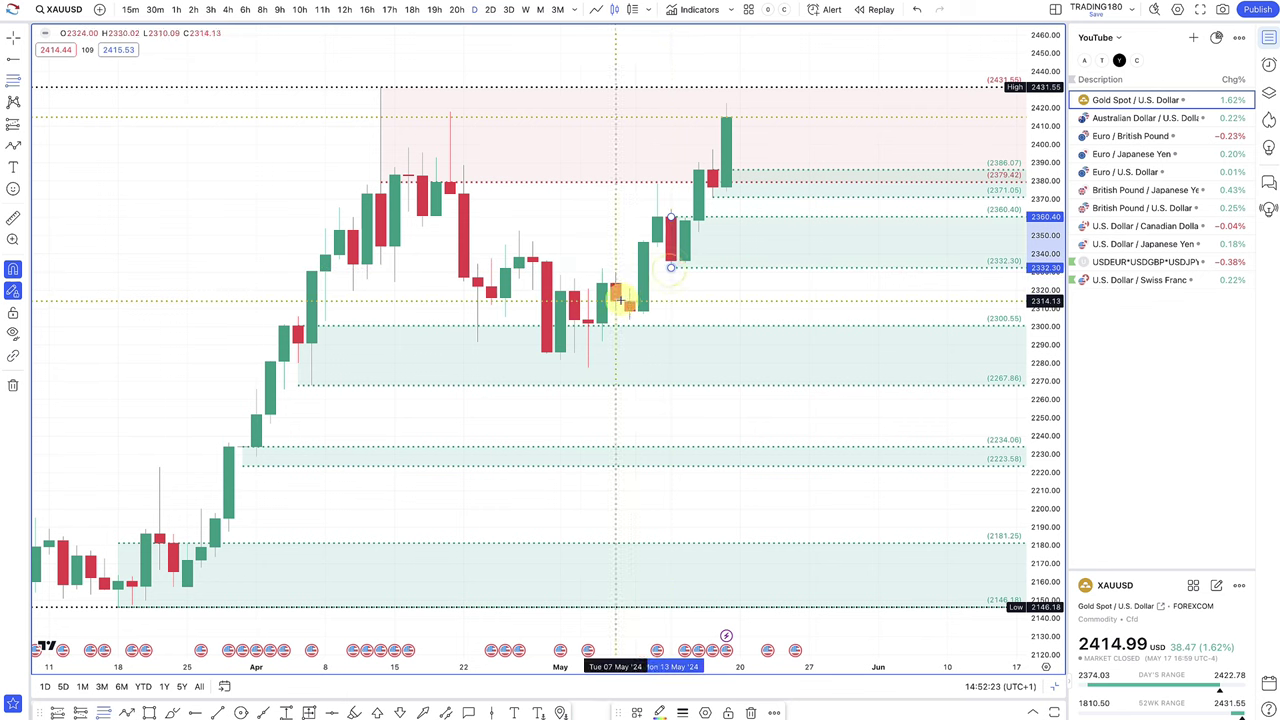
{"action": "left_click", "coordinate": [627, 302]}
{"action": "left_click", "coordinate": [626, 323]}
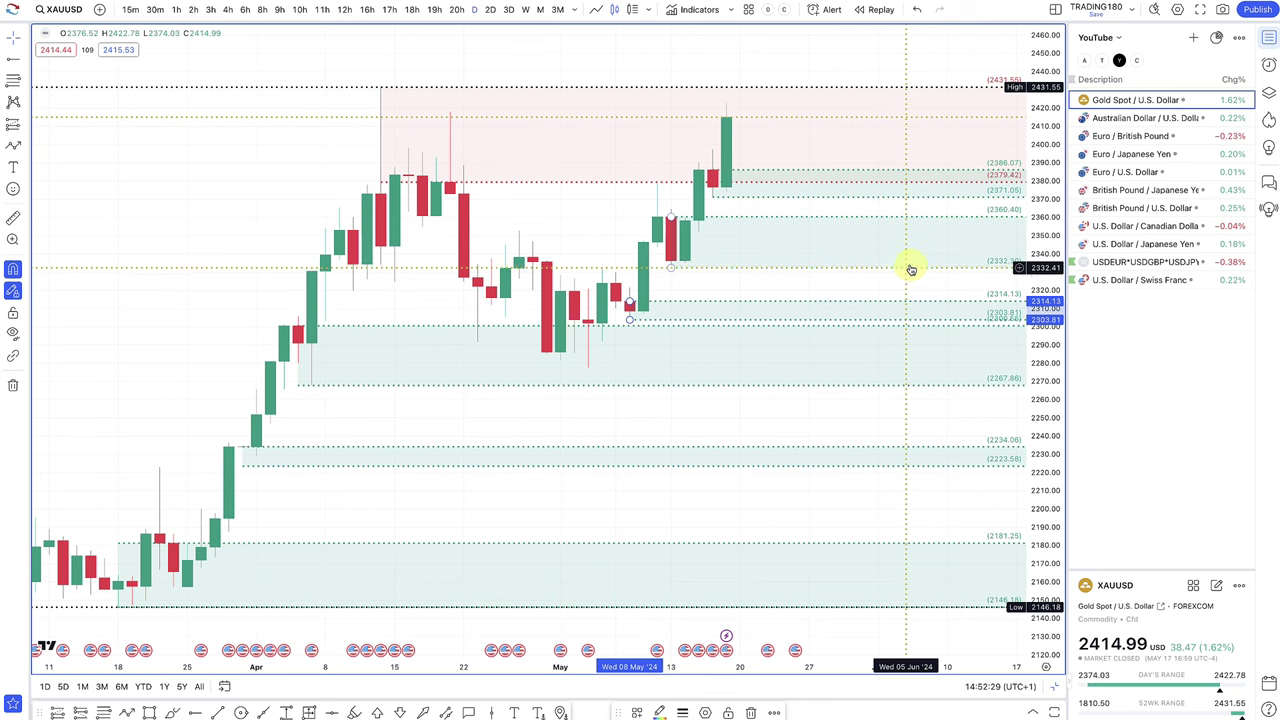
- Draw an extended rectangle on gold from 2352.63 to 2332.11 at 26 April, and adjust it to 2347.53–2332.11 spanning 26 to 30 April
{"action": "left_click", "coordinate": [148, 712]}
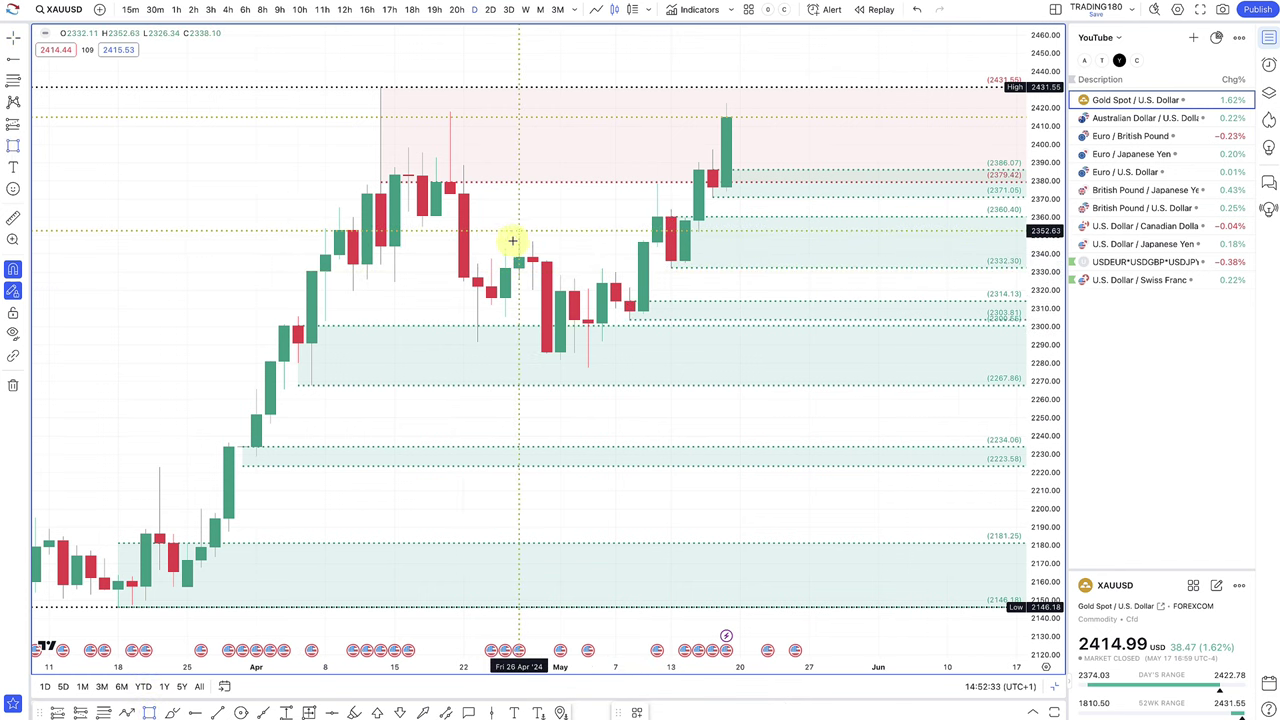
{"action": "left_click_drag", "start_coordinate": [516, 230], "coordinate": [519, 268]}
{"action": "scroll", "coordinate": [597, 264], "scroll_direction": "down", "scroll_amount": 10}
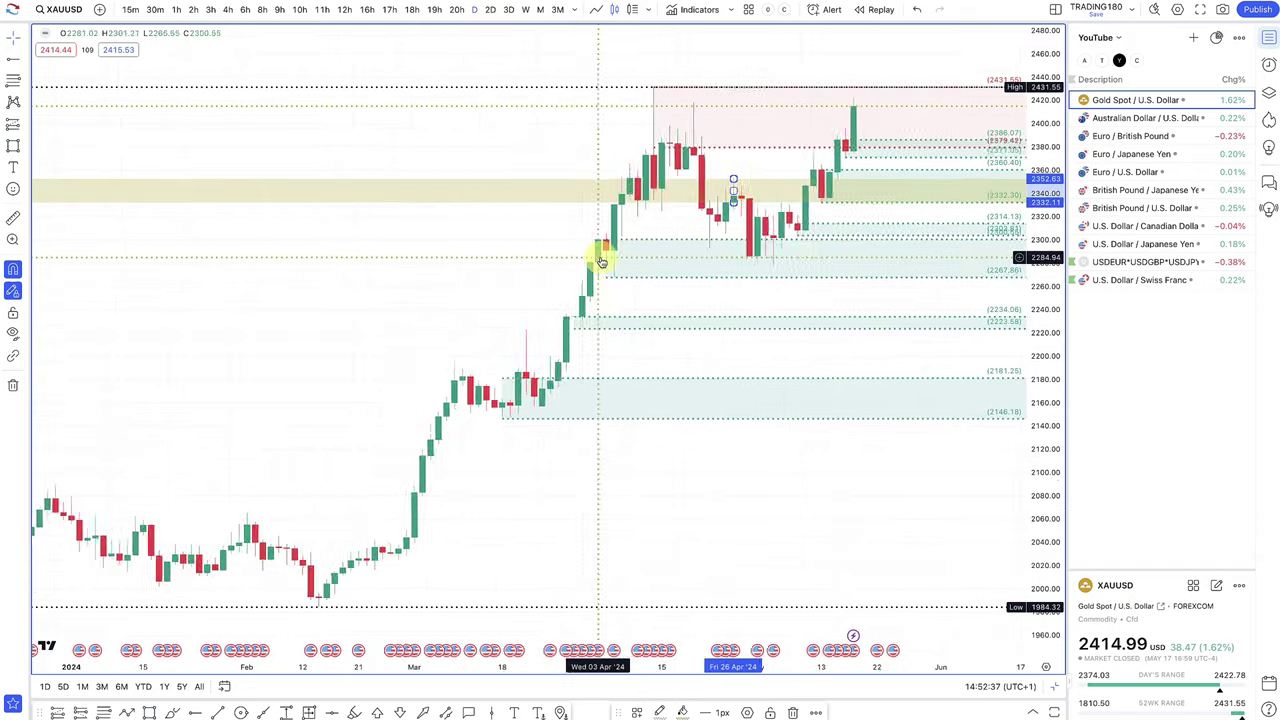
{"action": "scroll", "coordinate": [600, 257], "scroll_direction": "down", "scroll_amount": 5}
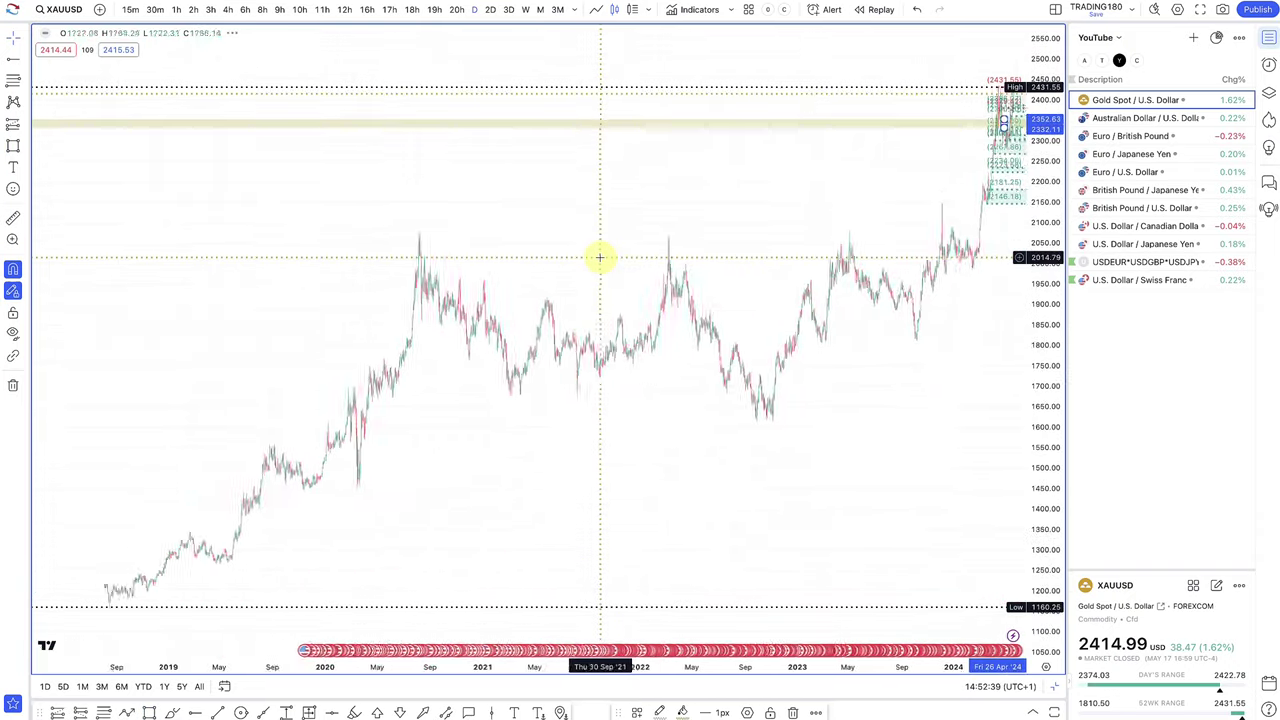
{"action": "scroll", "coordinate": [600, 257], "scroll_direction": "up", "scroll_amount": 8}
{"action": "scroll", "coordinate": [600, 257], "scroll_direction": "up", "scroll_amount": 8}
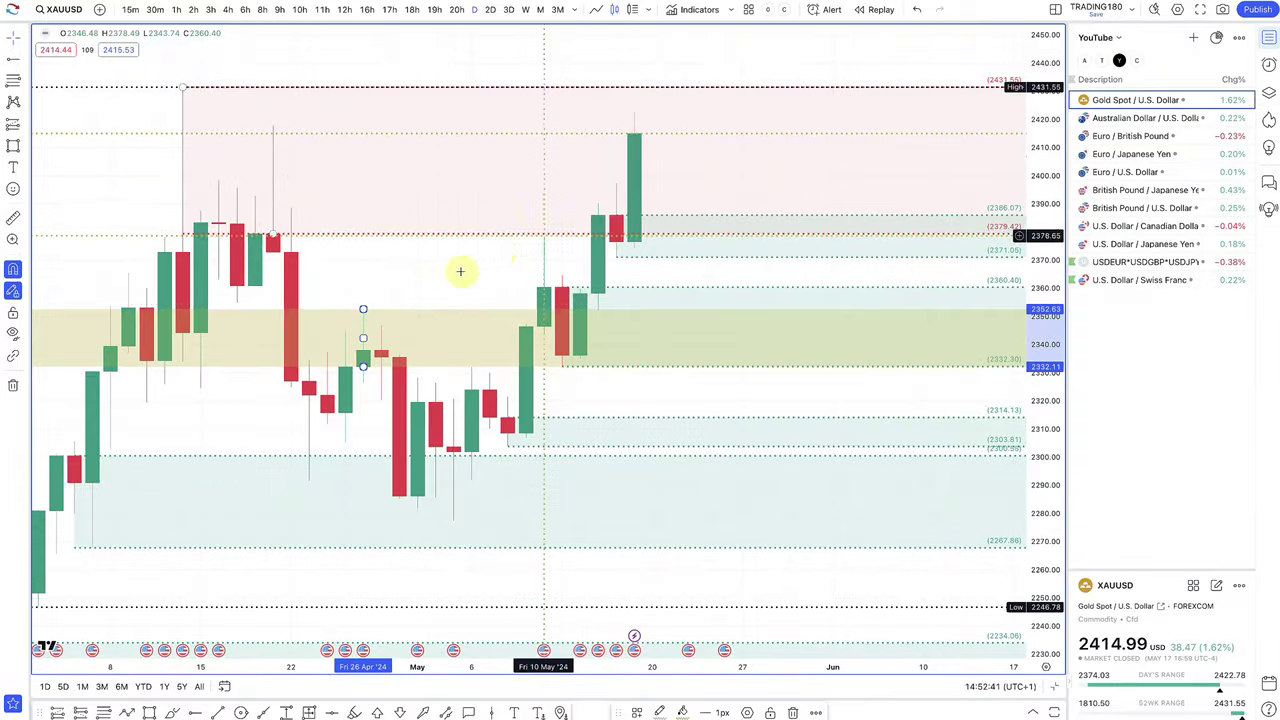
{"action": "right_click", "coordinate": [412, 321]}
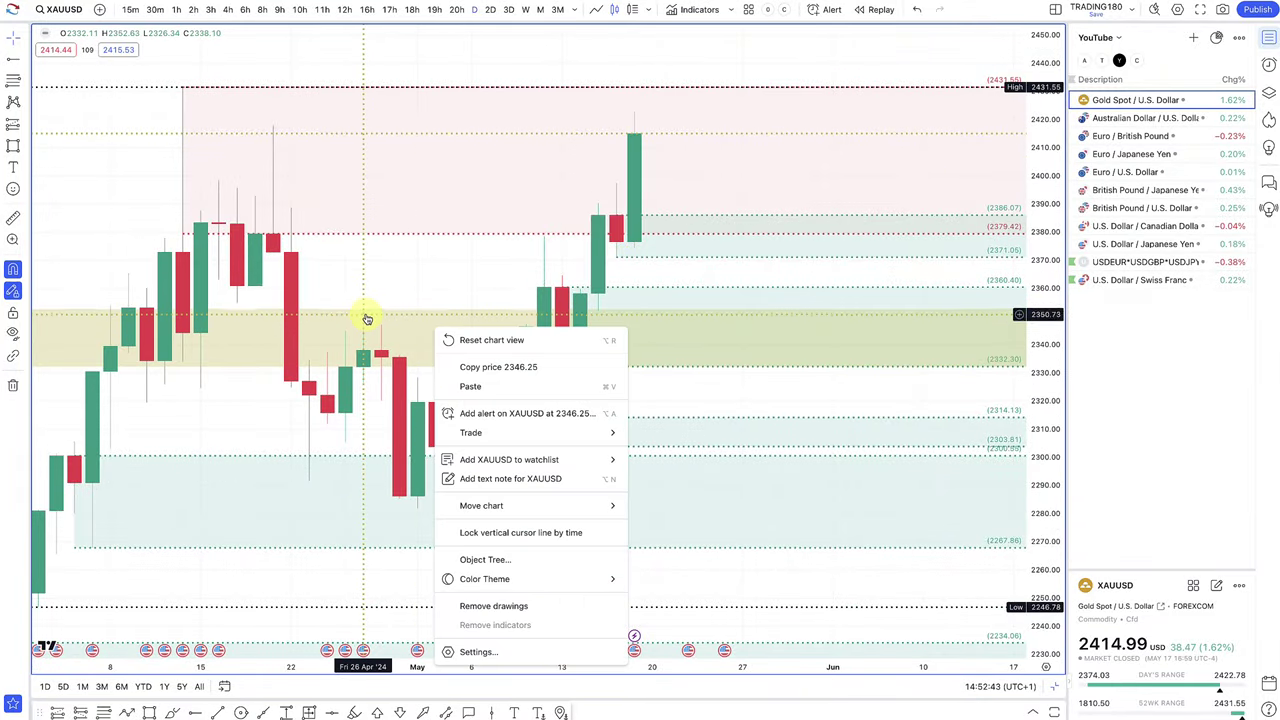
{"action": "left_click_drag", "start_coordinate": [363, 323], "coordinate": [399, 366]}
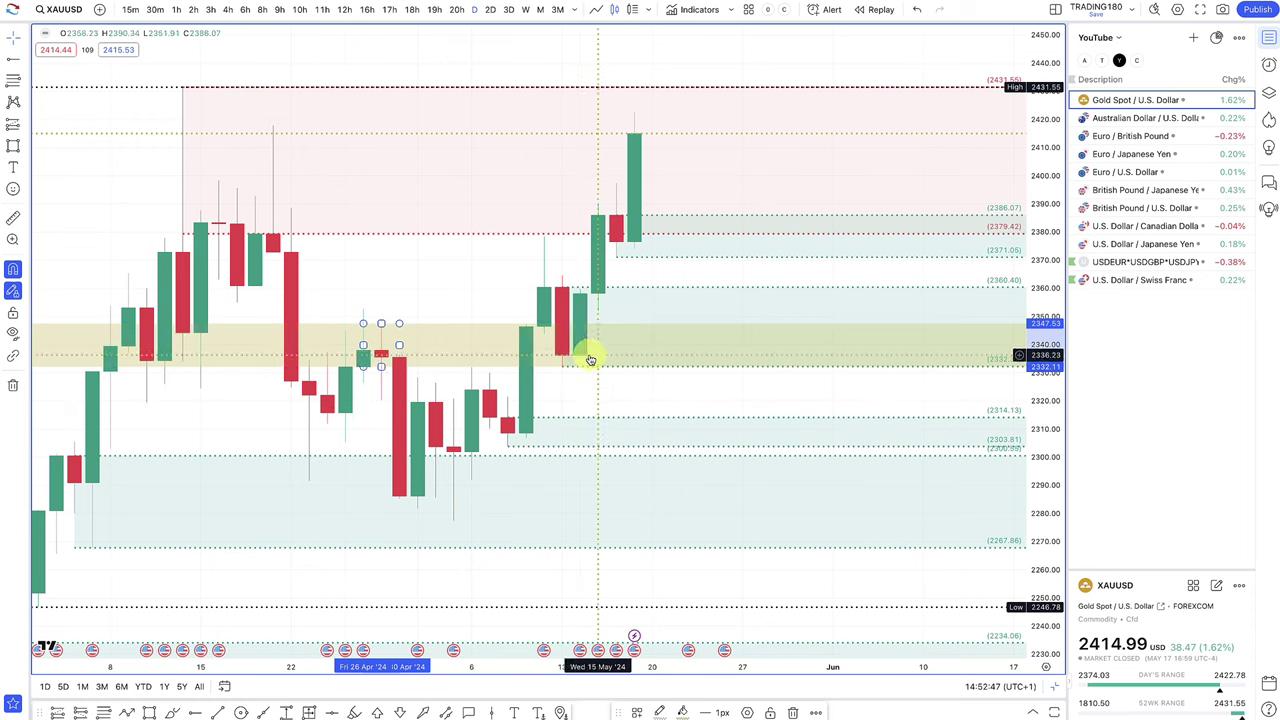
- Draw a gold path from the 17 May close down to about 2336 on 24 May and up to about 2394 on 3 June
{"action": "left_click", "coordinate": [126, 712]}
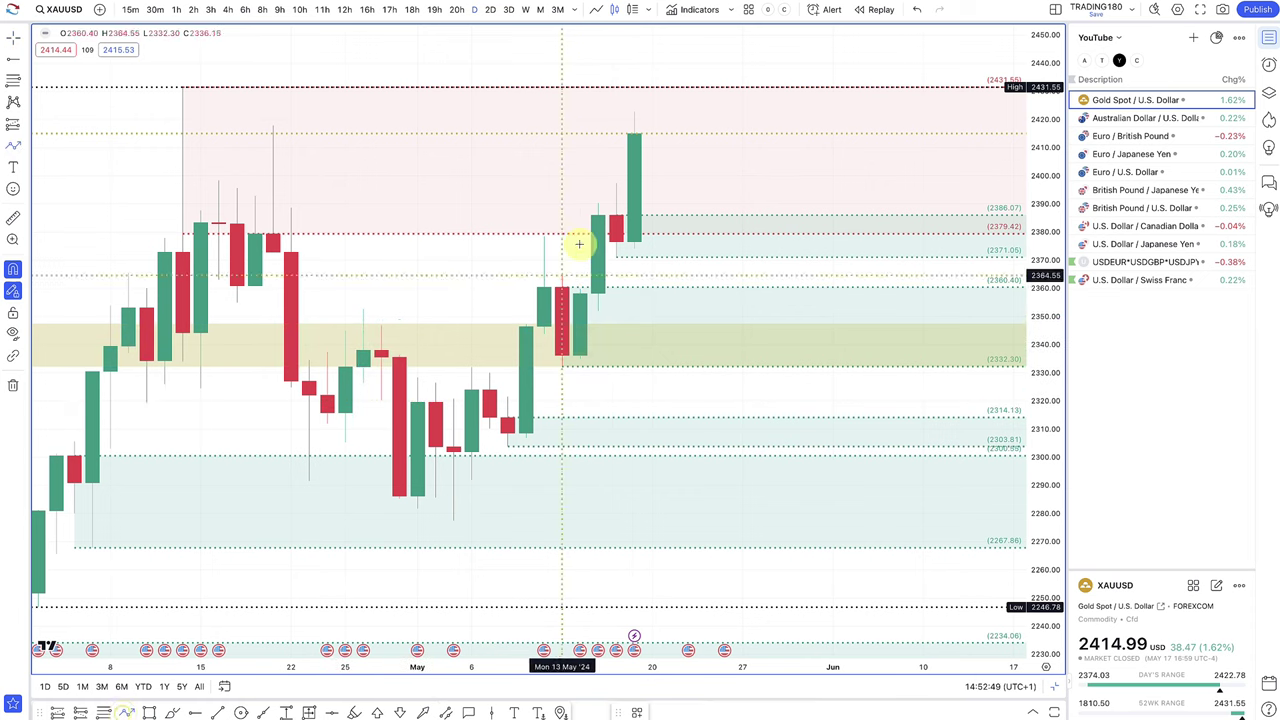
{"action": "left_click", "coordinate": [637, 128]}
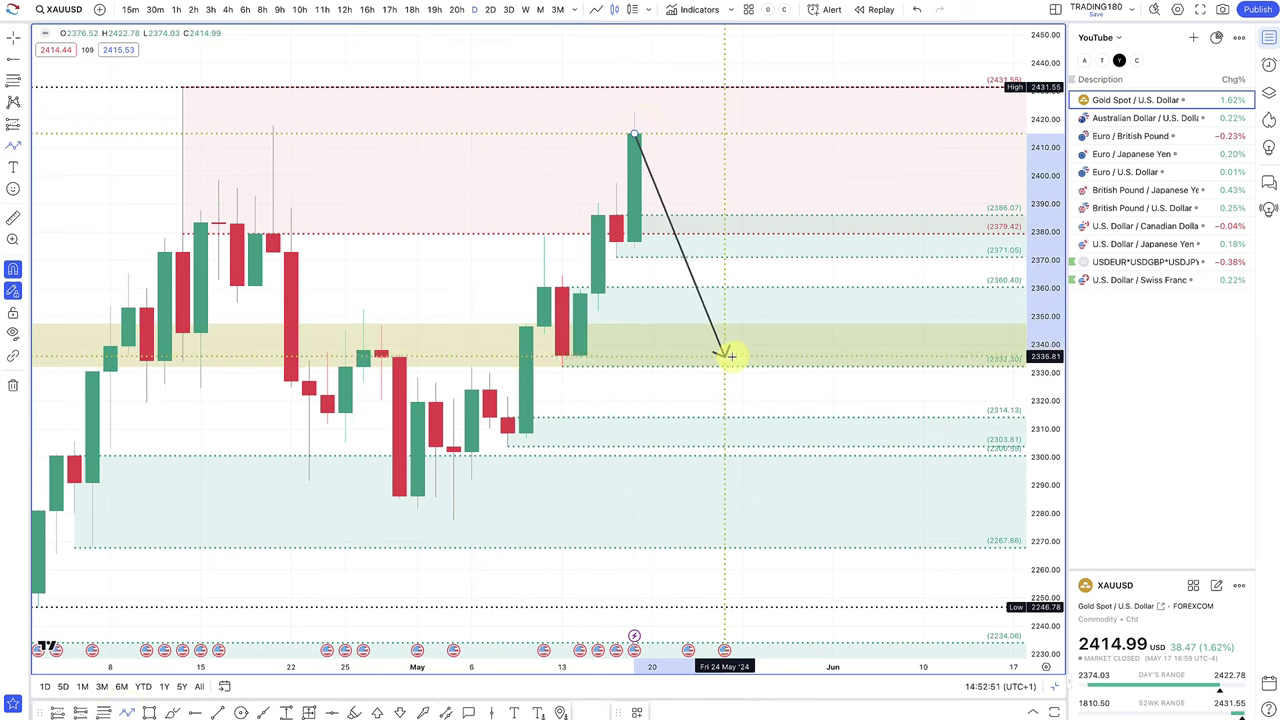
{"action": "left_click", "coordinate": [728, 353]}
{"action": "left_click", "coordinate": [831, 193]}
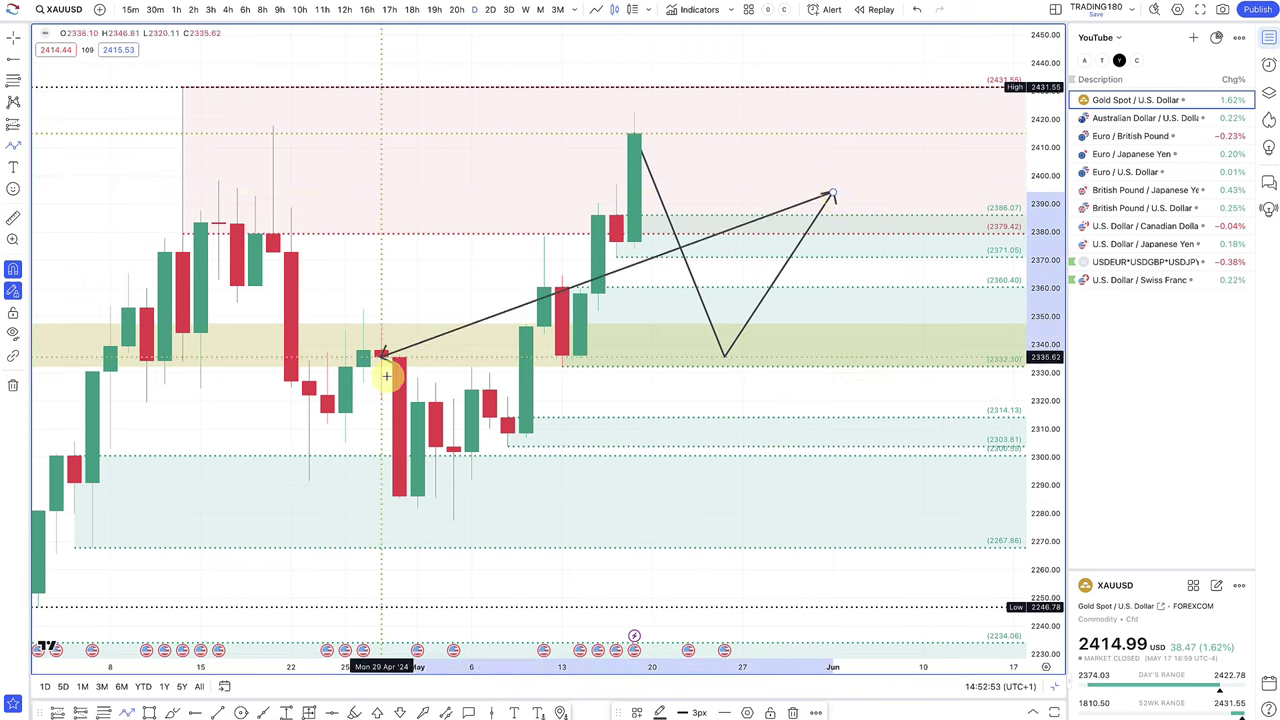
{"action": "key", "text": "Escape"}
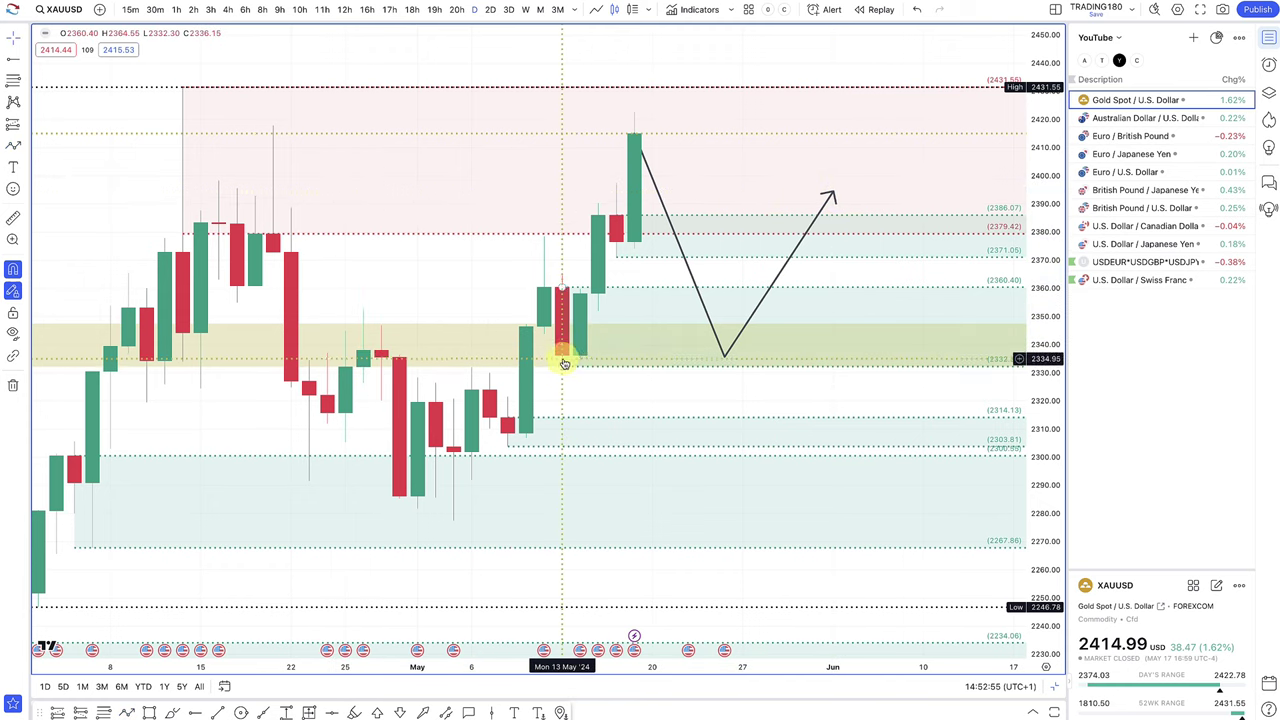
{"action": "left_click_drag", "start_coordinate": [563, 363], "coordinate": [590, 366]}
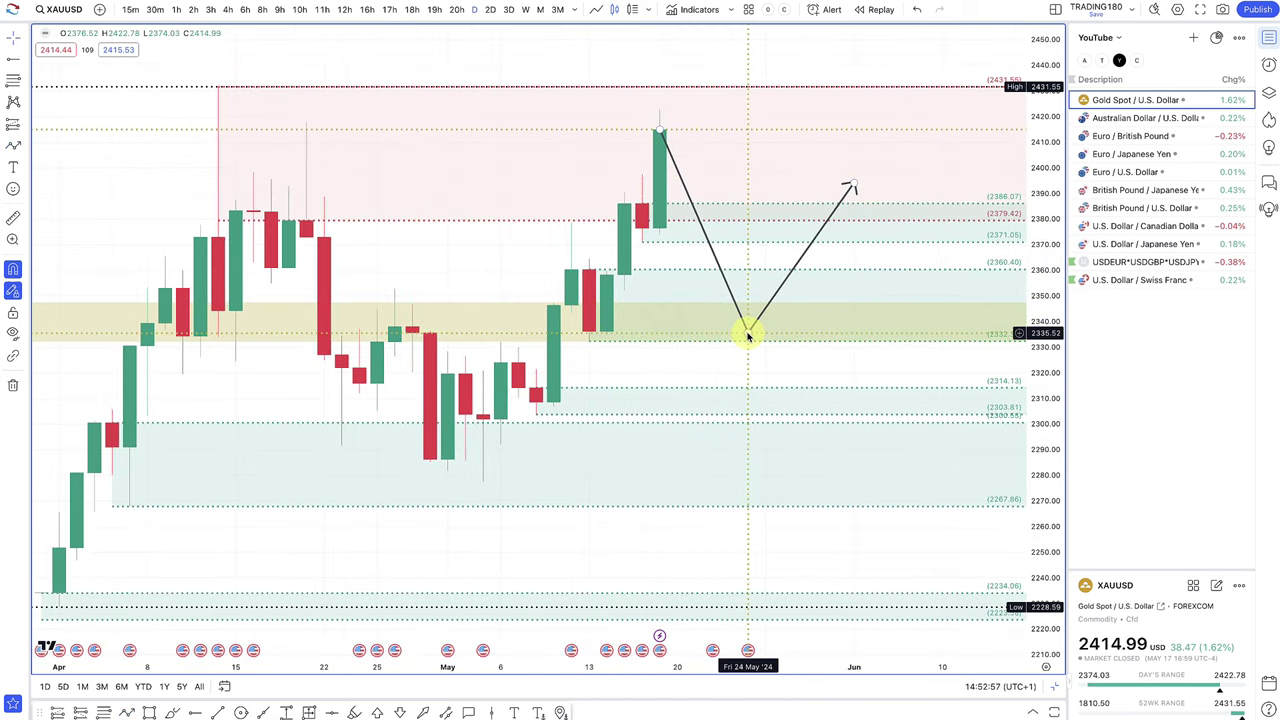
- Reshape the gold path to dip to about 2373 on 23 May and rise to about 2421 on 30 May
{"action": "mouse_move", "coordinate": [748, 335]}
{"action": "left_mouse_down"}
{"action": "mouse_move", "coordinate": [737, 206]}
{"action": "mouse_move", "coordinate": [738, 237]}
{"action": "left_mouse_up"}
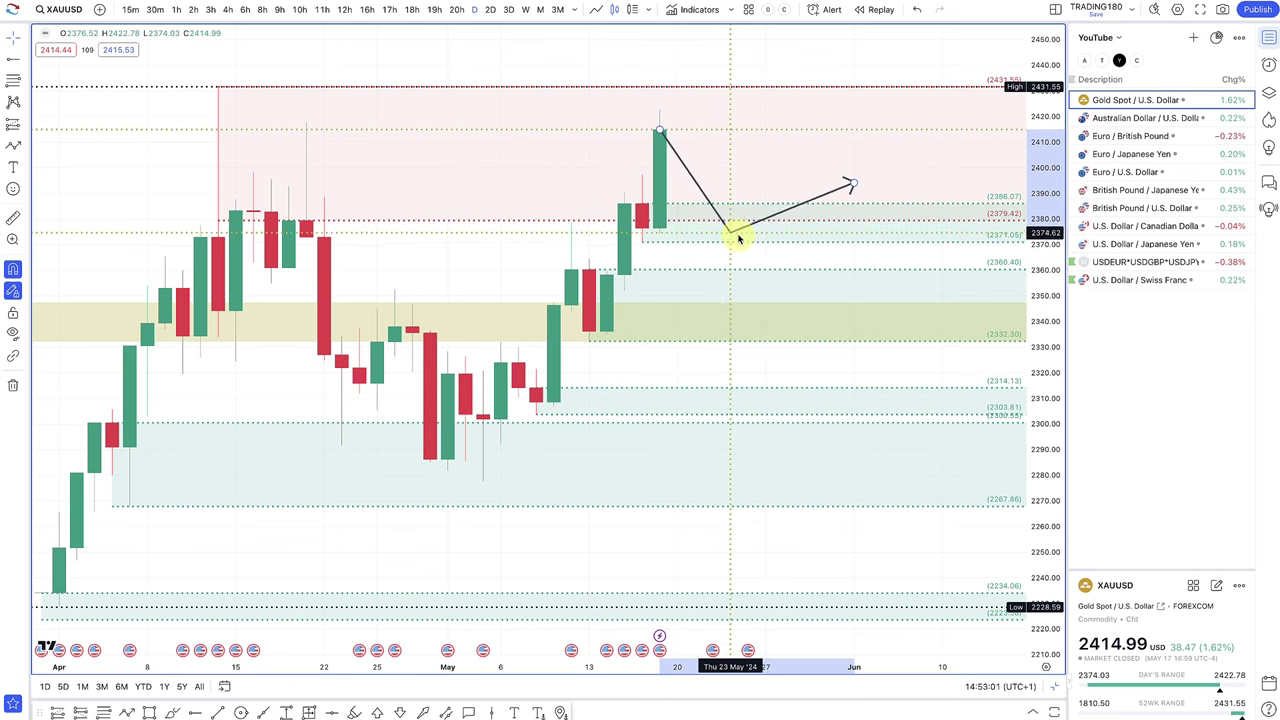
{"action": "left_click", "coordinate": [852, 187]}
{"action": "left_click_drag", "start_coordinate": [850, 181], "coordinate": [818, 118]}
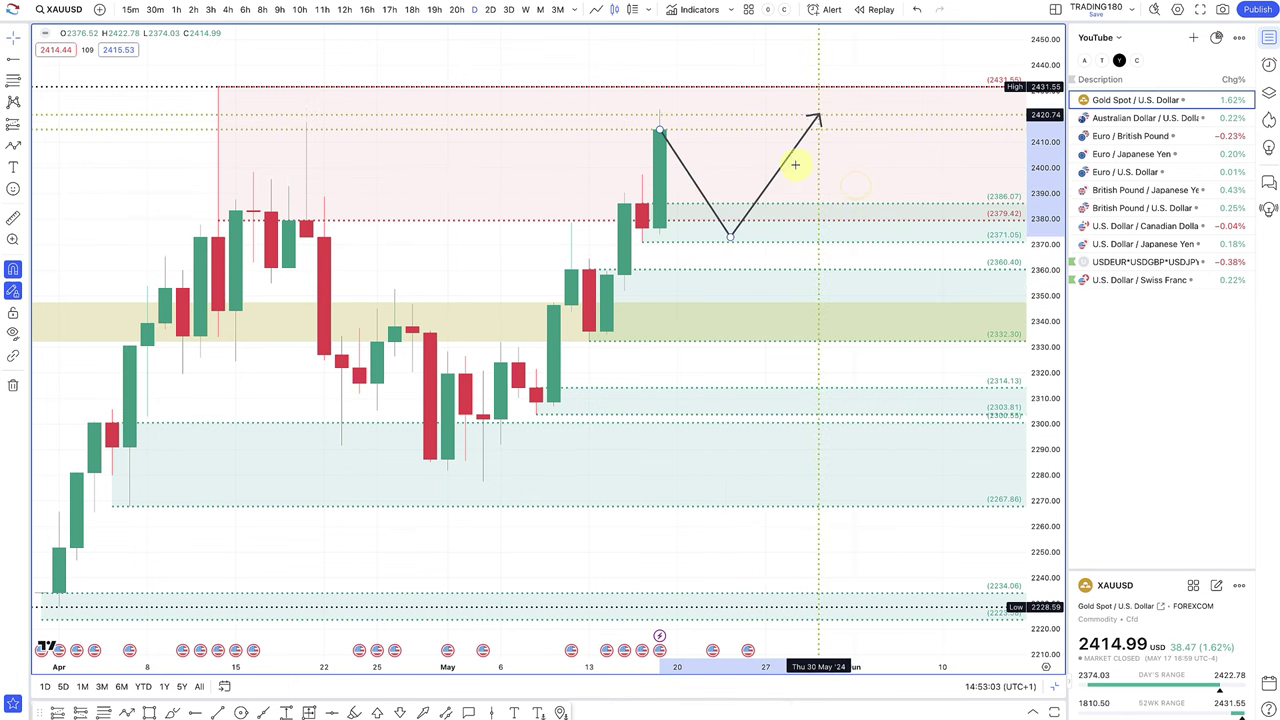
- Reshape the gold path to peak near 2453 on 22 May and fall to about 2376 on 24 May; add another rising to about 2424 on 30 May
{"action": "mouse_move", "coordinate": [731, 240]}
{"action": "left_mouse_down"}
{"action": "mouse_move", "coordinate": [740, 331]}
{"action": "mouse_move", "coordinate": [712, 33]}
{"action": "left_mouse_up"}
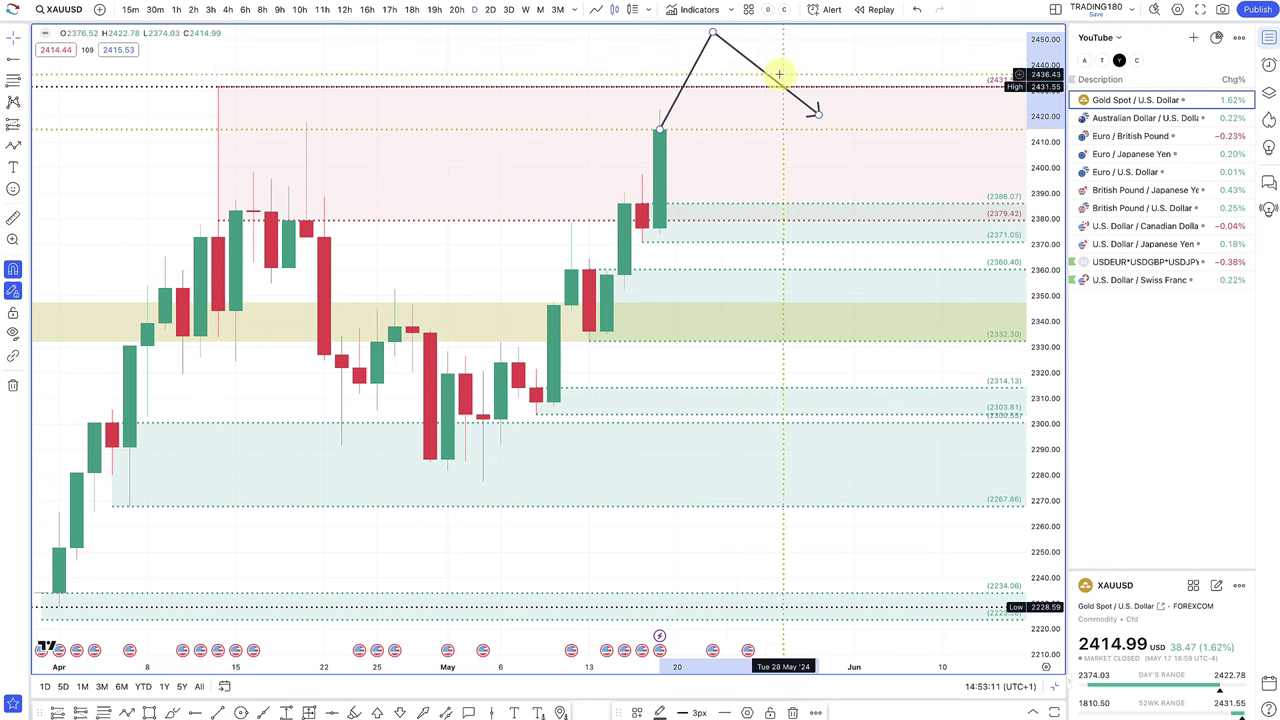
{"action": "left_click_drag", "start_coordinate": [816, 114], "coordinate": [746, 225]}
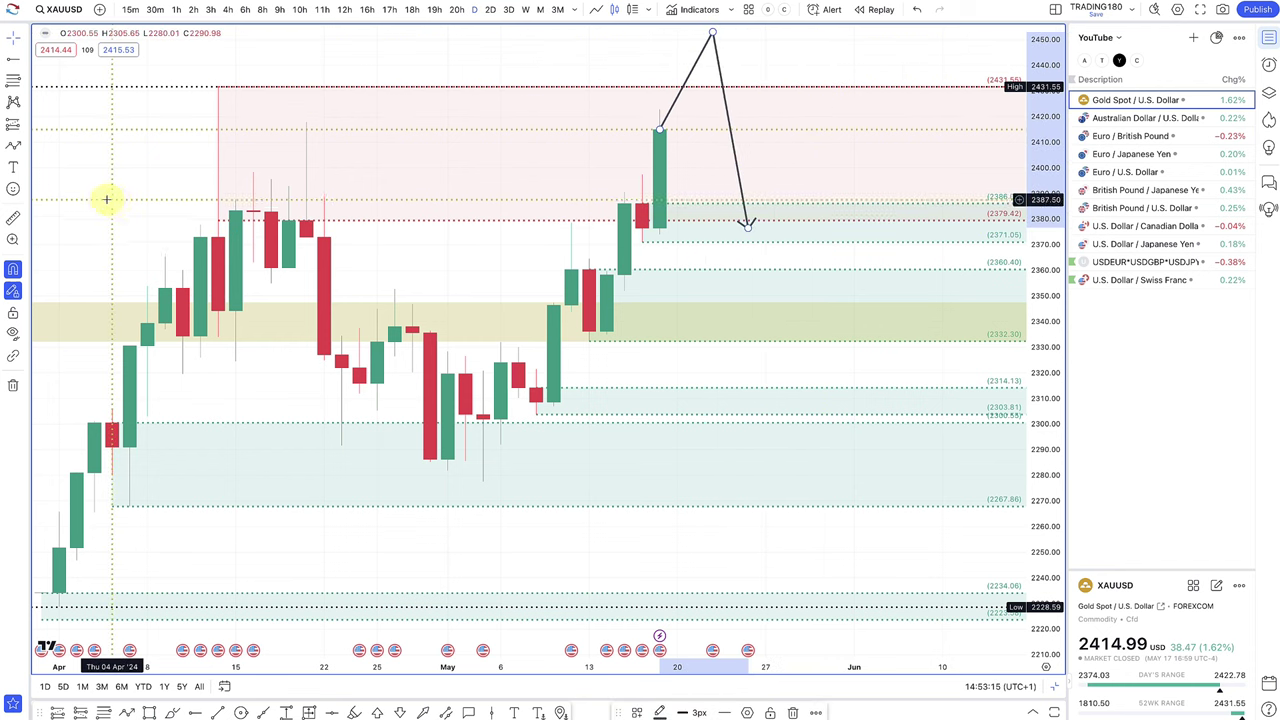
{"action": "left_click", "coordinate": [14, 148]}
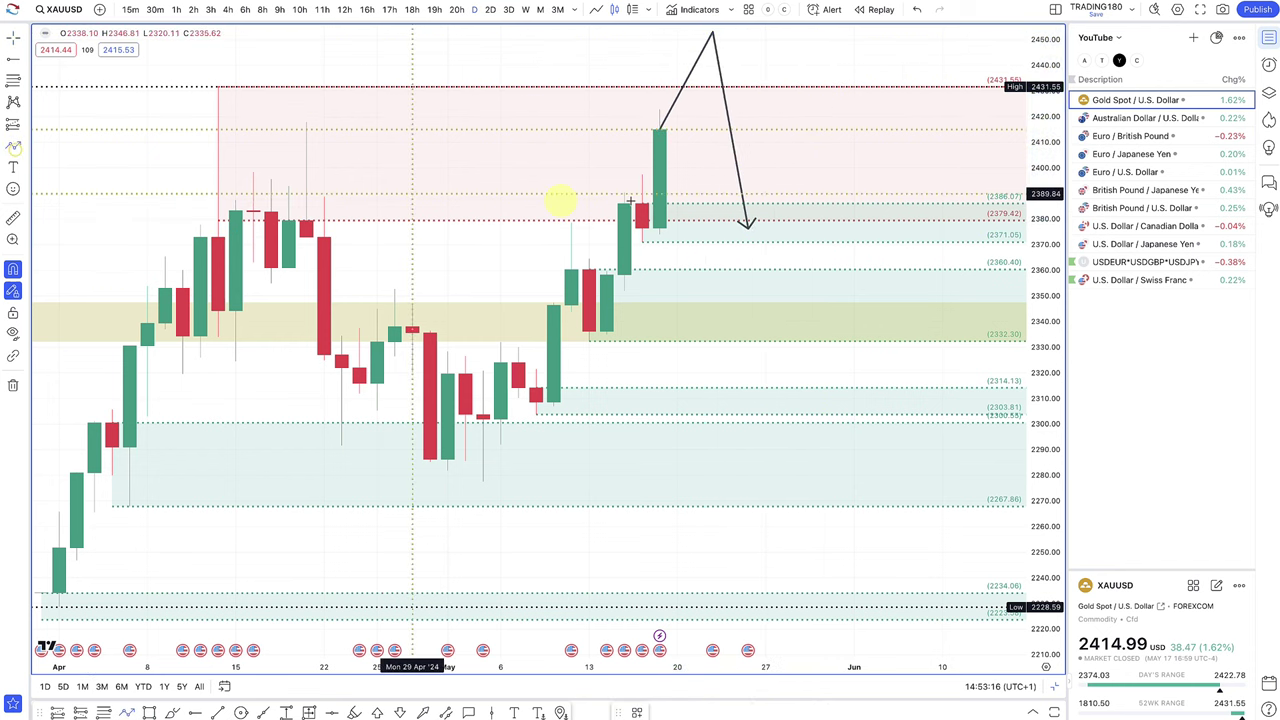
{"action": "left_click", "coordinate": [749, 228]}
{"action": "double_click", "coordinate": [820, 107]}
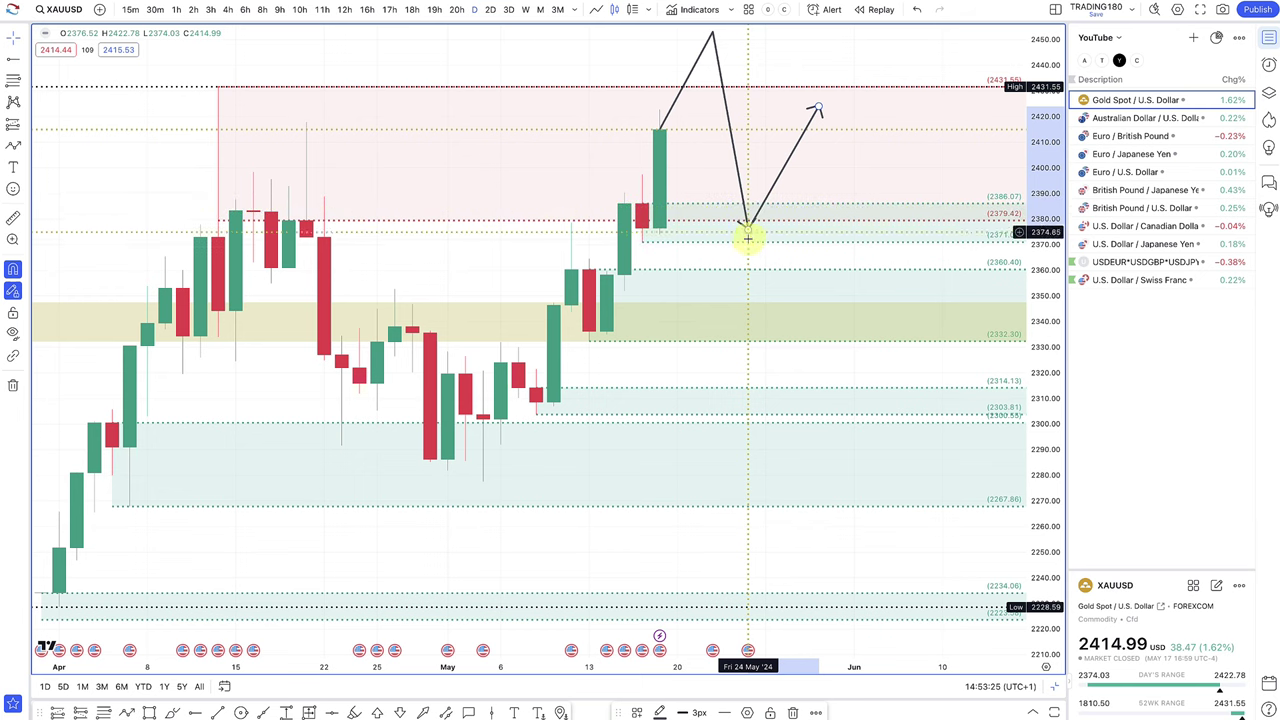
- Reshape the first gold path to drop to about 2288 on 22 May and rise to about 2445 on 27 May
{"action": "scroll", "coordinate": [738, 237], "scroll_direction": "down", "scroll_amount": 2}
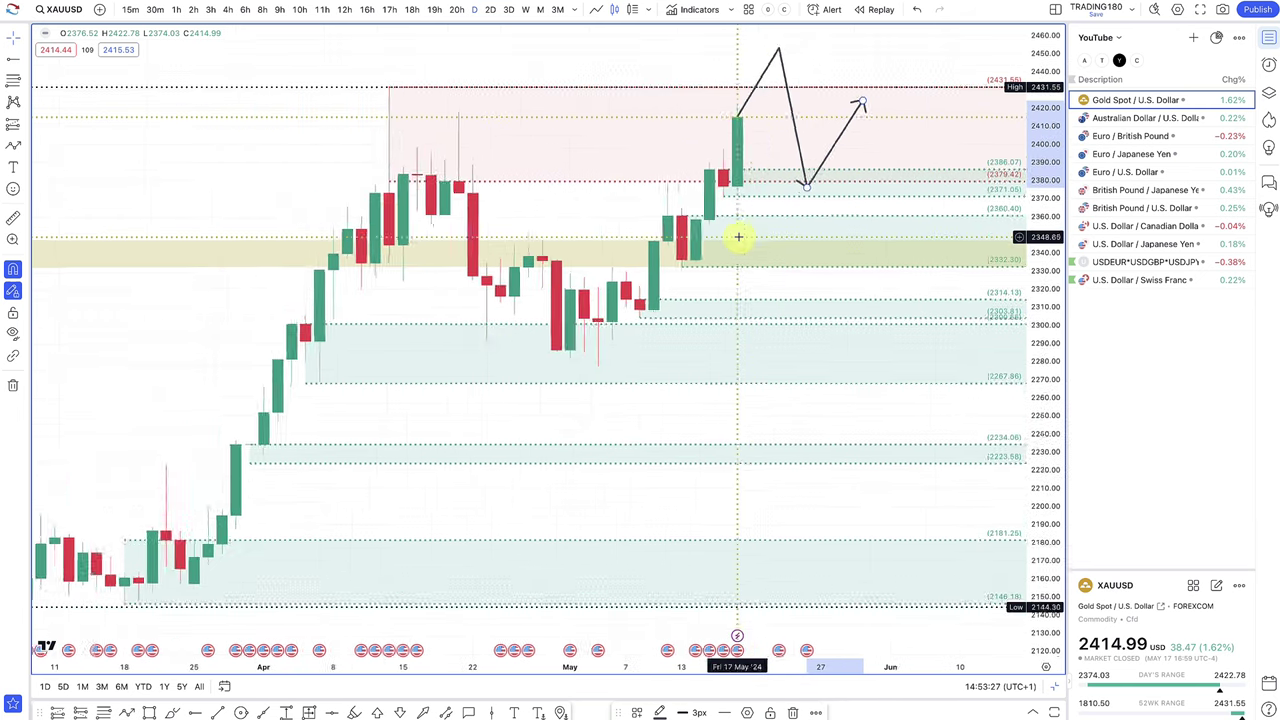
{"action": "scroll", "coordinate": [751, 311], "scroll_direction": "up", "scroll_amount": 2}
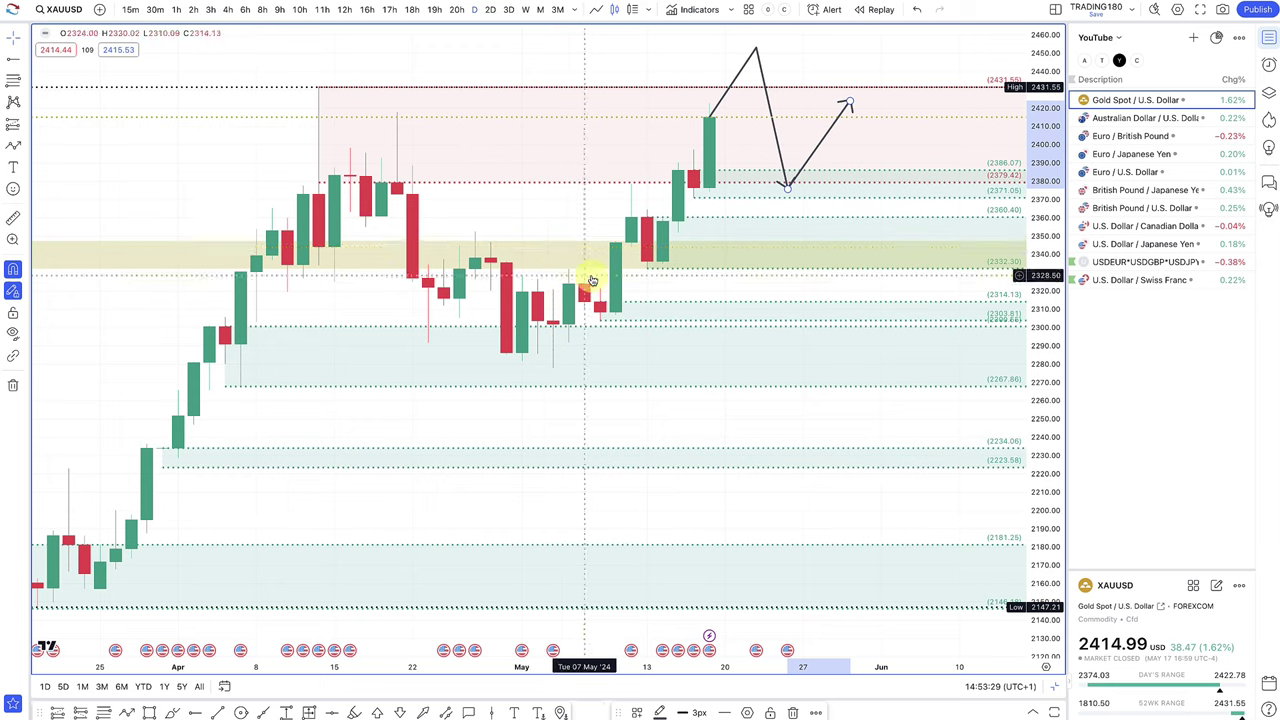
{"action": "scroll", "coordinate": [529, 277], "scroll_direction": "left", "scroll_amount": 4}
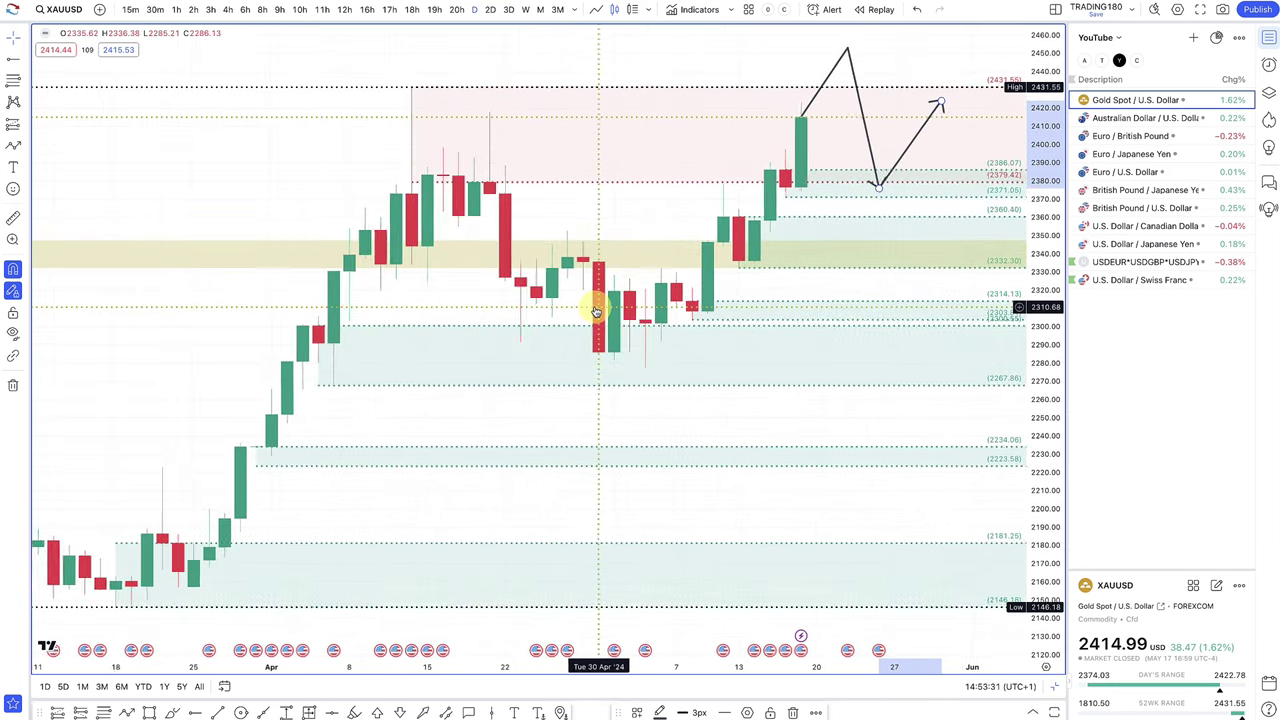
{"action": "scroll", "coordinate": [596, 311], "scroll_direction": "up", "scroll_amount": 1}
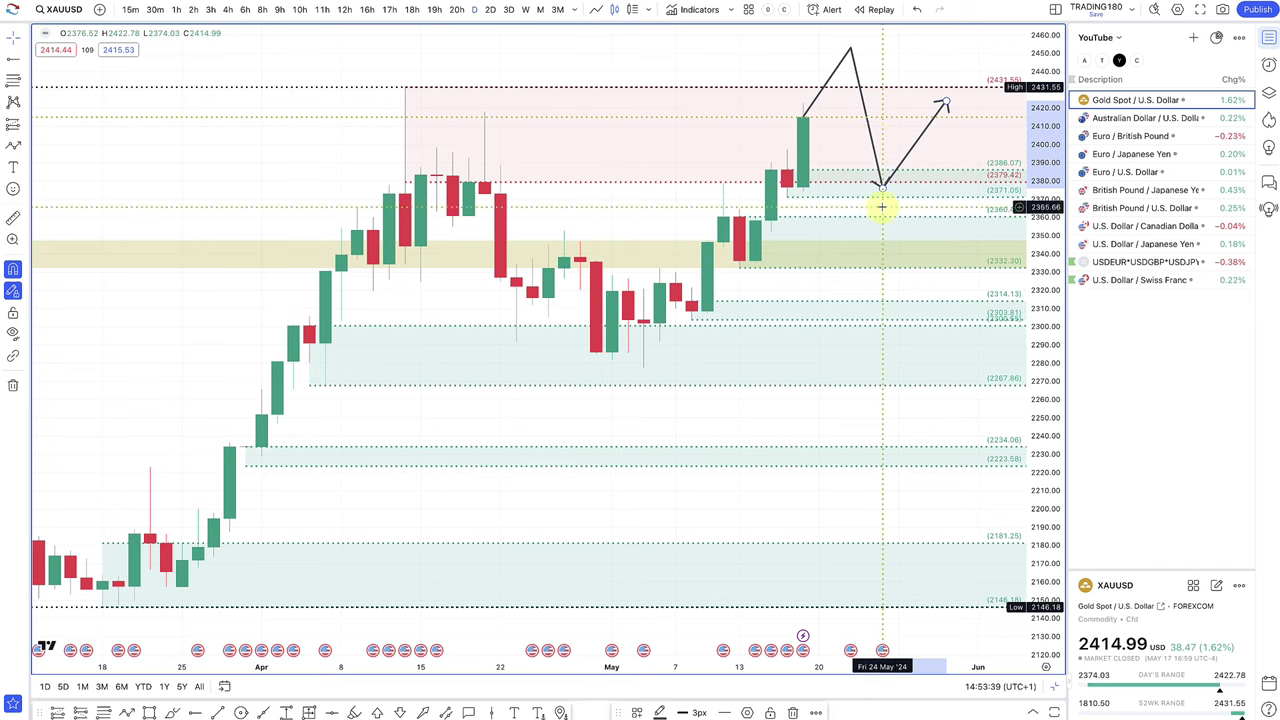
{"action": "mouse_move", "coordinate": [850, 48]}
{"action": "left_mouse_down"}
{"action": "mouse_move", "coordinate": [850, 194]}
{"action": "mouse_move", "coordinate": [897, 64]}
{"action": "left_mouse_up"}
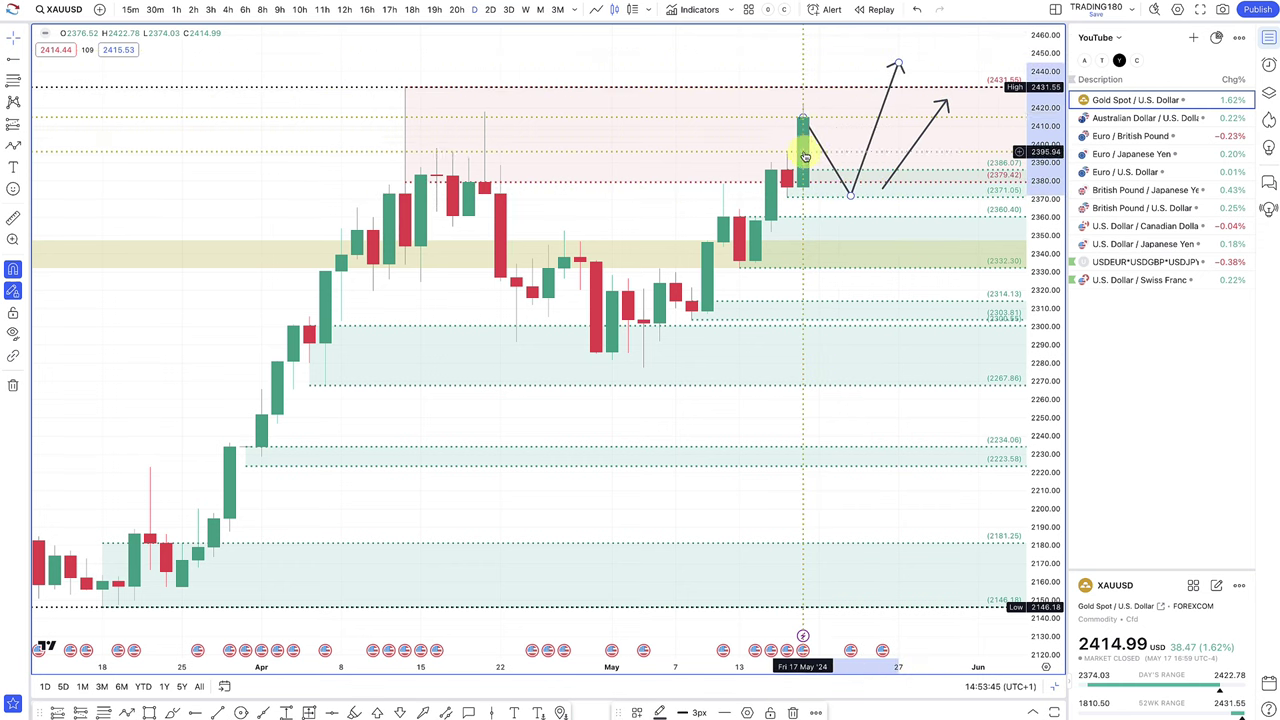
{"action": "mouse_move", "coordinate": [848, 197]}
{"action": "left_mouse_down"}
{"action": "mouse_move", "coordinate": [864, 372]}
{"action": "mouse_move", "coordinate": [851, 321]}
{"action": "mouse_move", "coordinate": [849, 349]}
{"action": "left_mouse_up"}
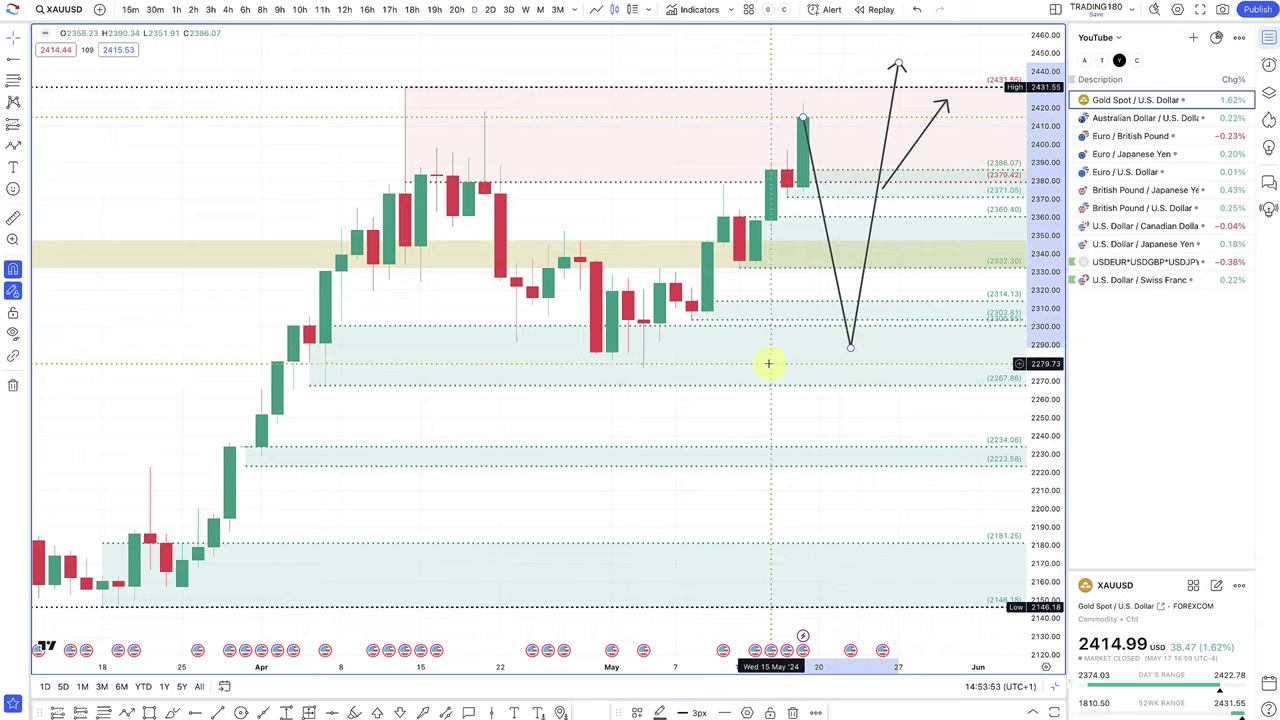
- Delete both projected paths from the gold chart
{"action": "scroll", "coordinate": [769, 363], "scroll_direction": "down", "scroll_amount": 5}
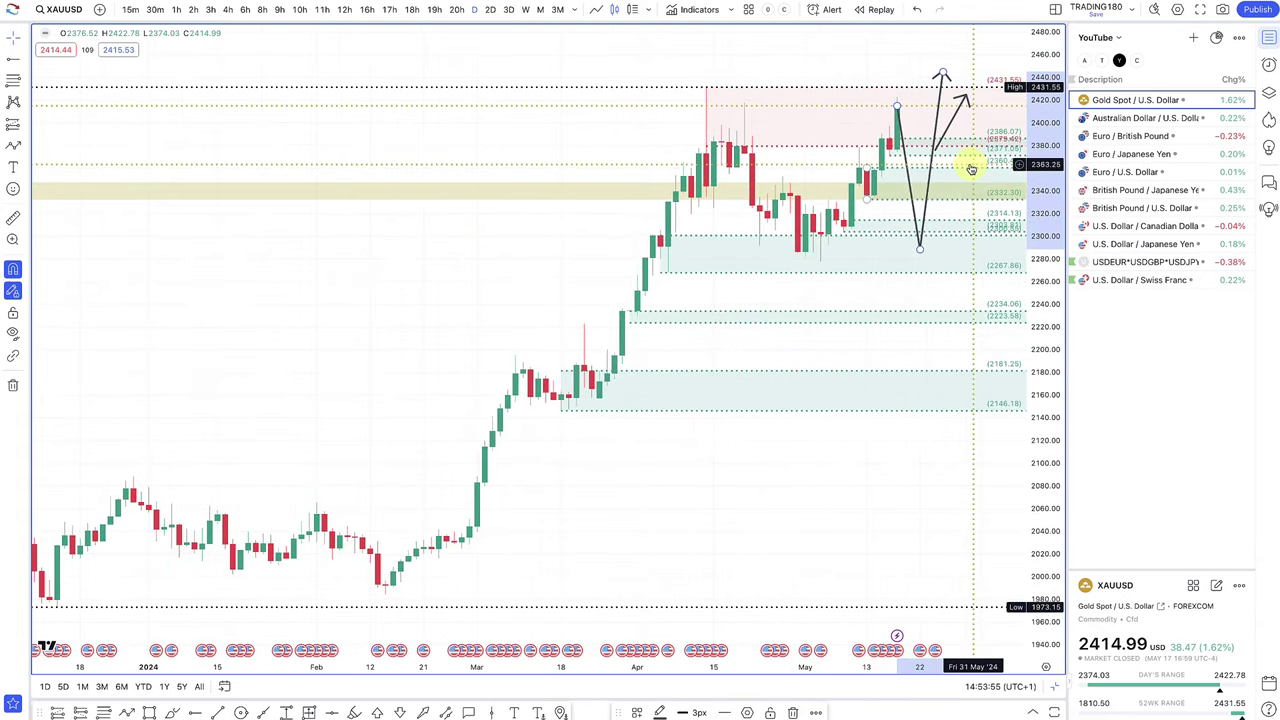
{"action": "scroll", "coordinate": [950, 168], "scroll_direction": "right", "scroll_amount": 3}
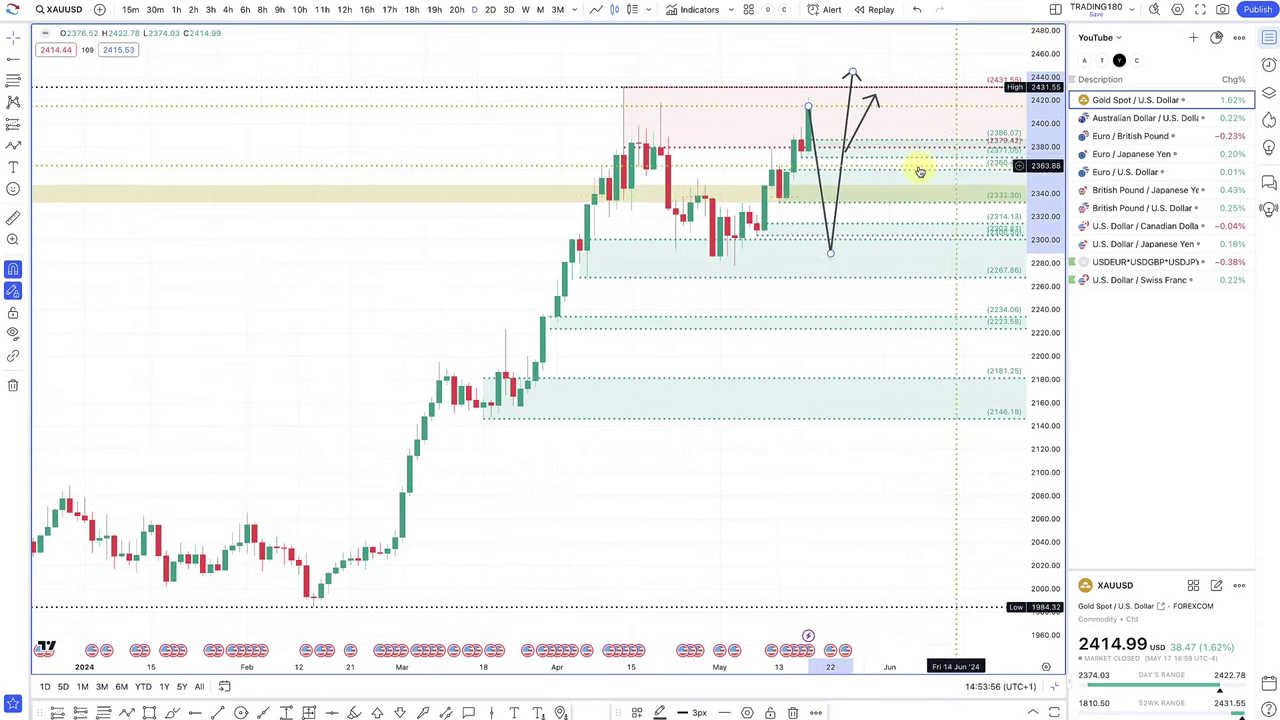
{"action": "left_click", "coordinate": [868, 115]}
{"action": "key", "text": "Delete"}
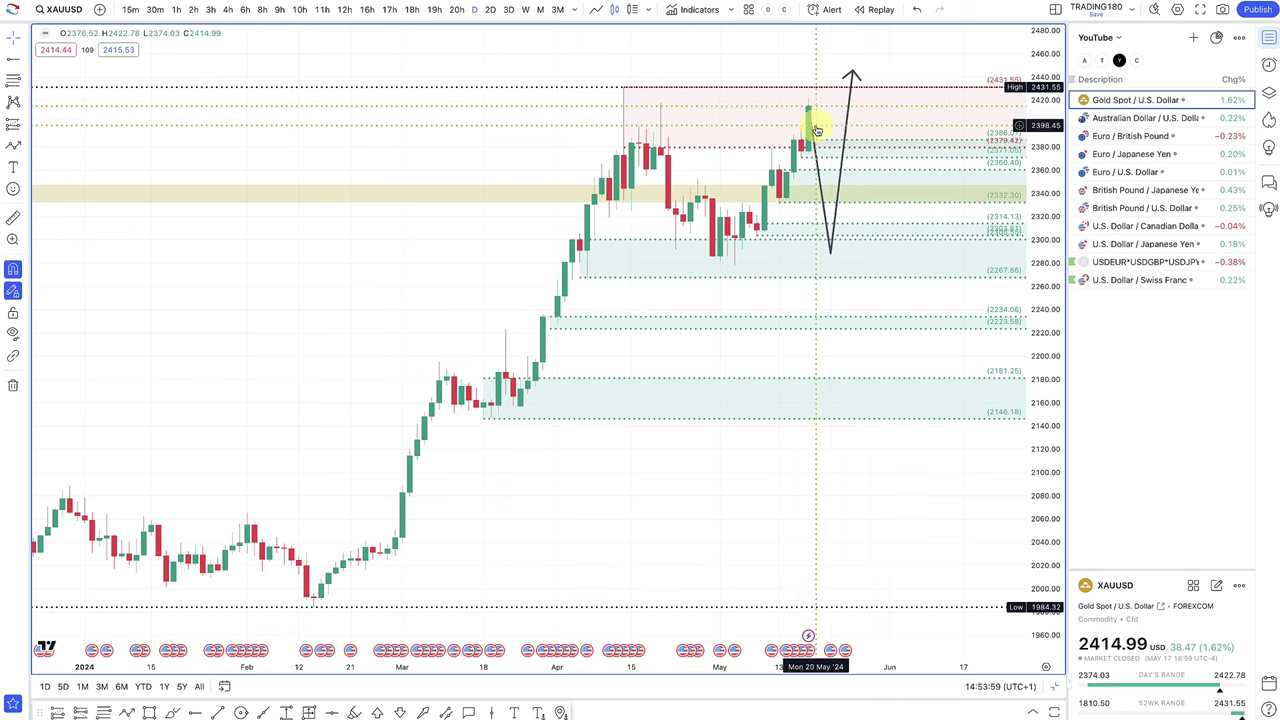
{"action": "left_click", "coordinate": [851, 77]}
{"action": "key", "text": "Delete"}
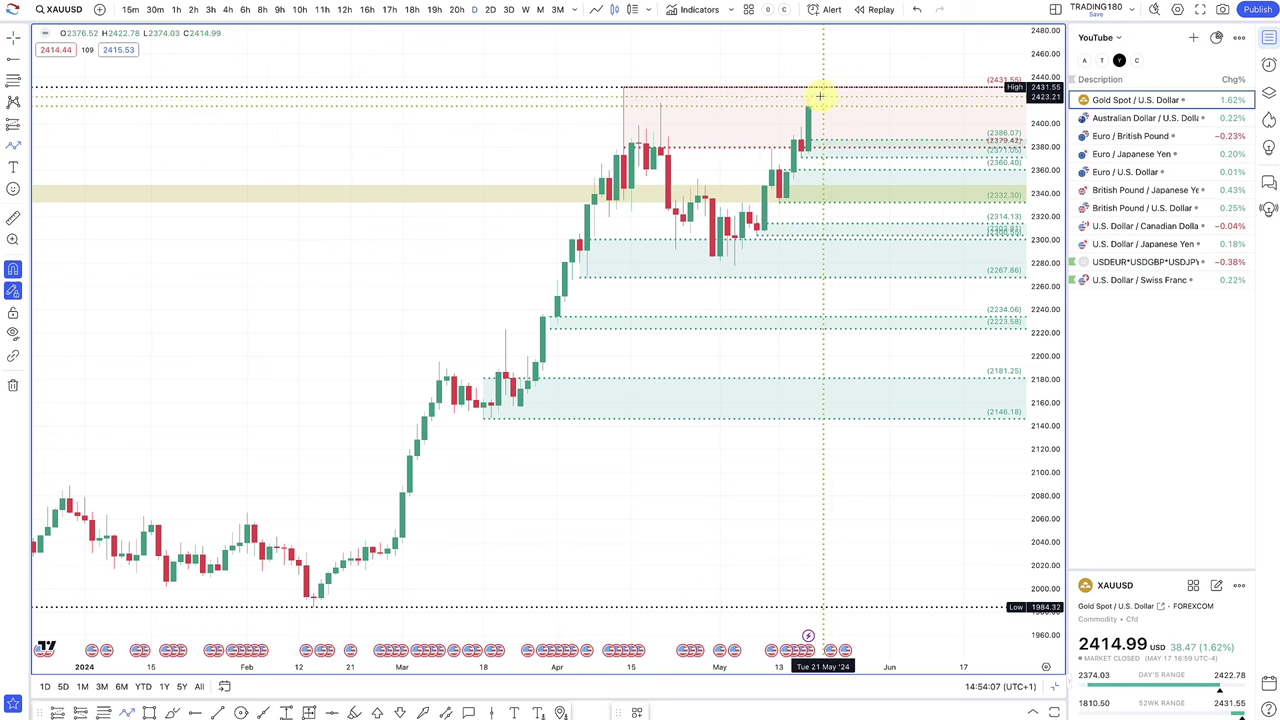
- Draw a downward gold path from the supply zone's upper edge at 2431.55 on 20 May to about 2302 on 29 May
{"action": "left_click_drag", "start_coordinate": [814, 96], "coordinate": [902, 226]}
{"action": "scroll", "coordinate": [689, 112], "scroll_direction": "up", "scroll_amount": 5}
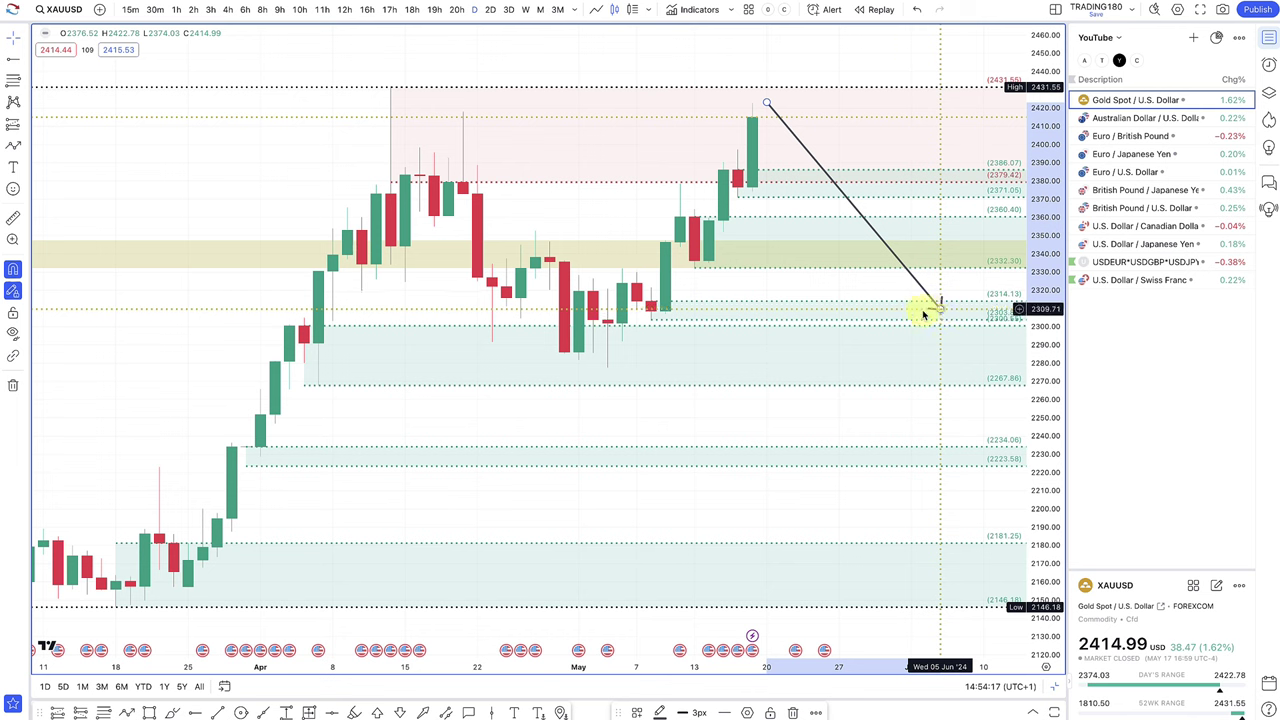
{"action": "left_click_drag", "start_coordinate": [940, 304], "coordinate": [866, 320]}
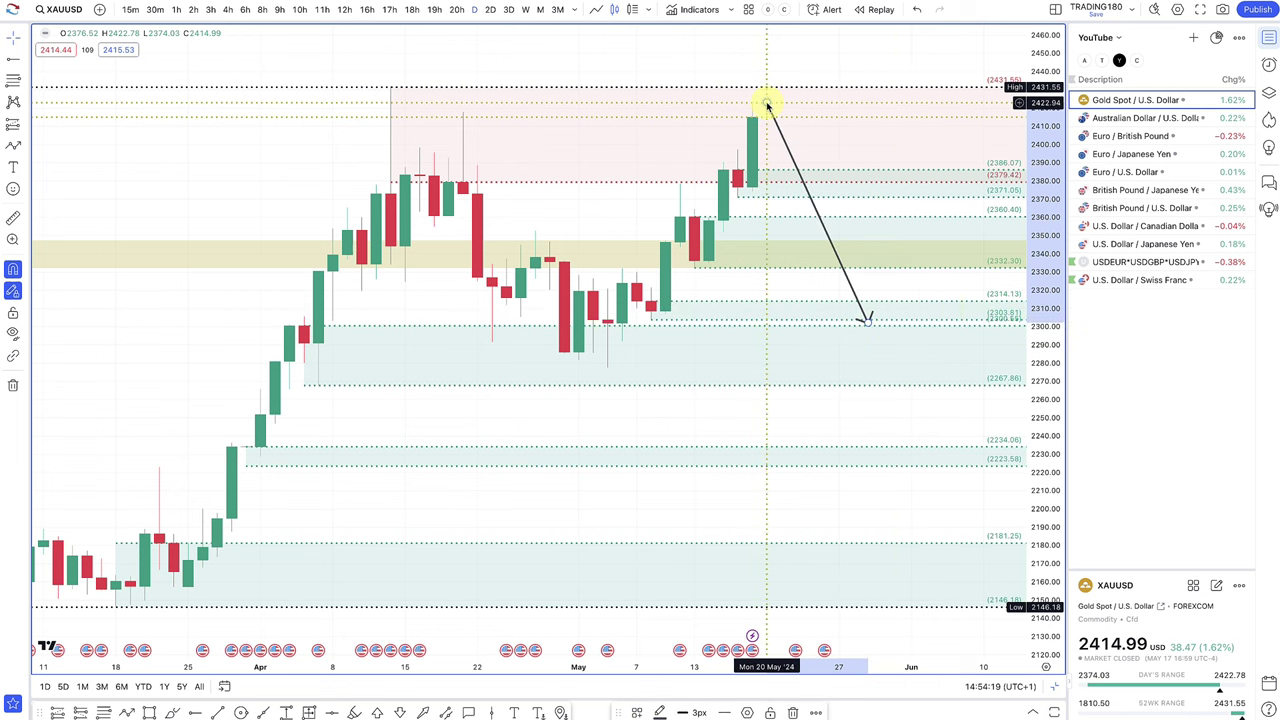
{"action": "left_click_drag", "start_coordinate": [762, 102], "coordinate": [767, 88]}
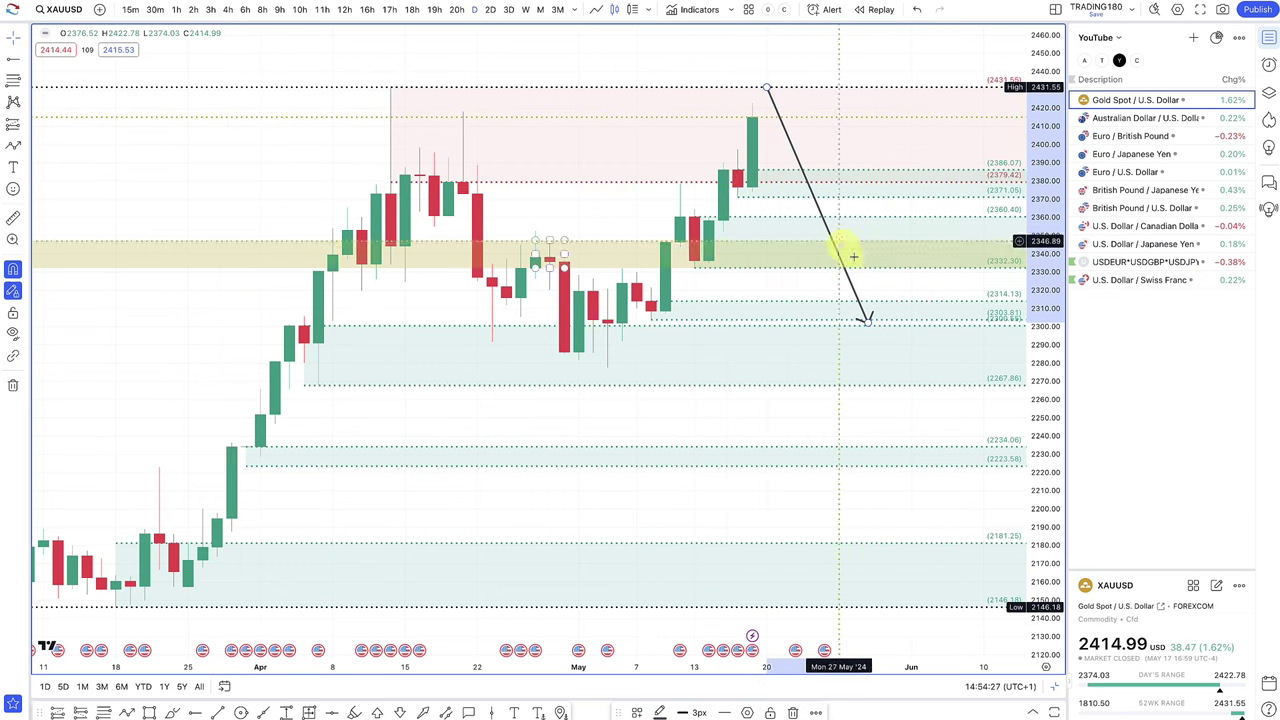
{"action": "scroll", "coordinate": [860, 270], "scroll_direction": "down", "scroll_amount": 3}
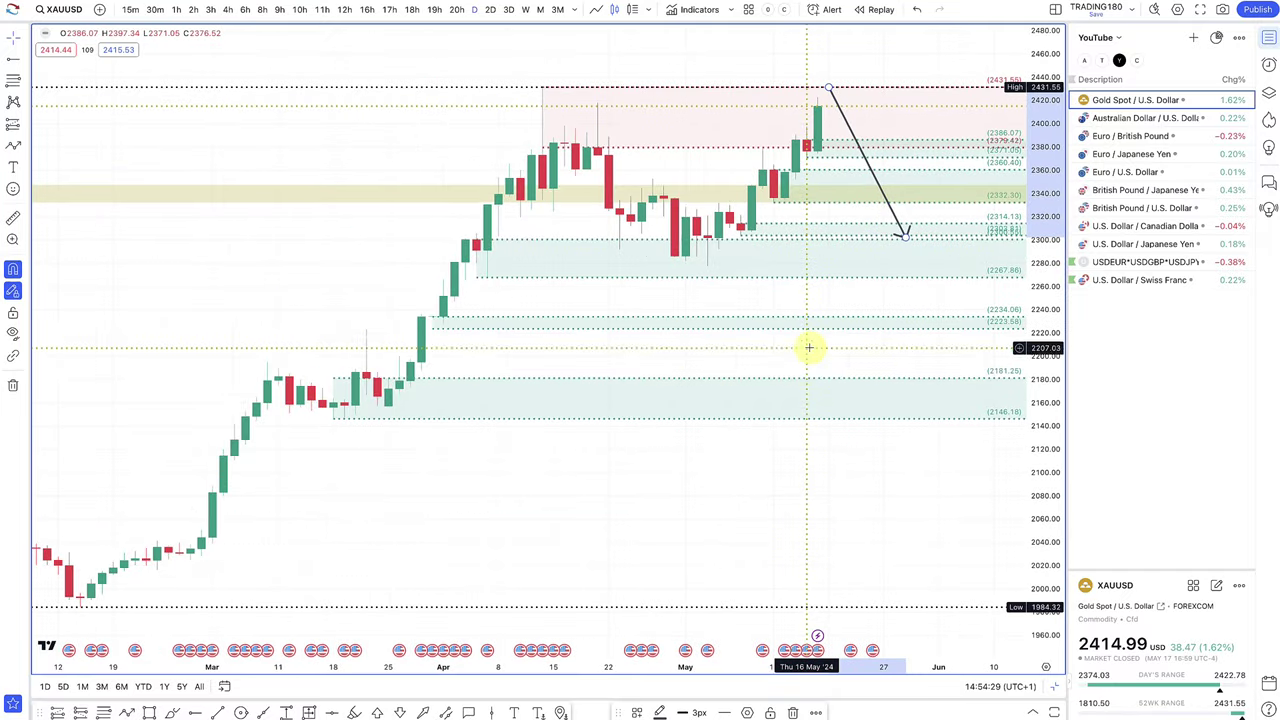